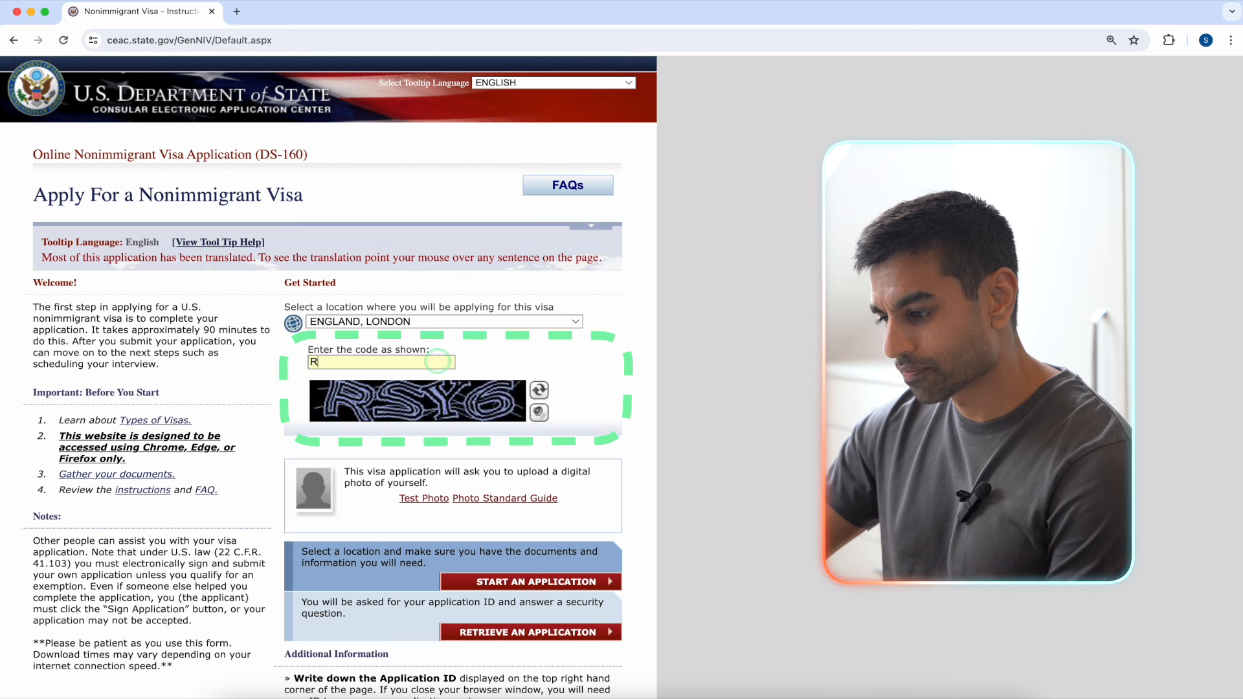
Step: Enter the captcha code, start a new application and agree to the fraud notice to see the Application ID
{"action": "type", "text": "Y6"}
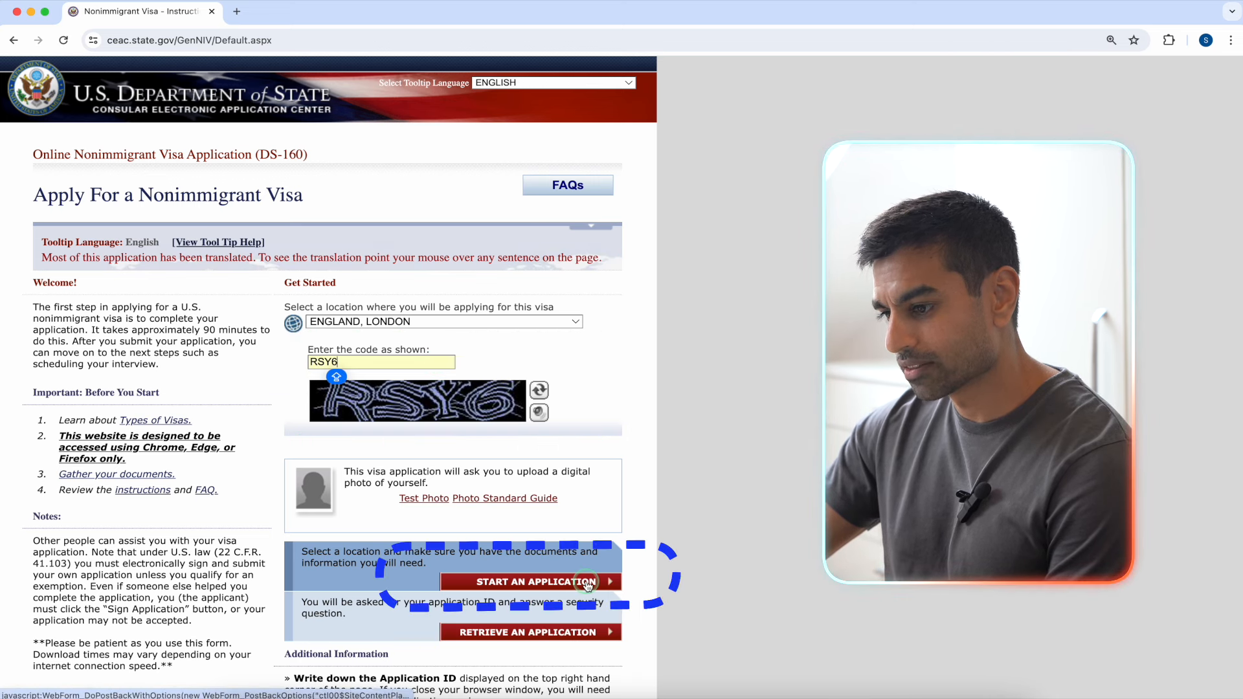
{"action": "left_click", "coordinate": [587, 582]}
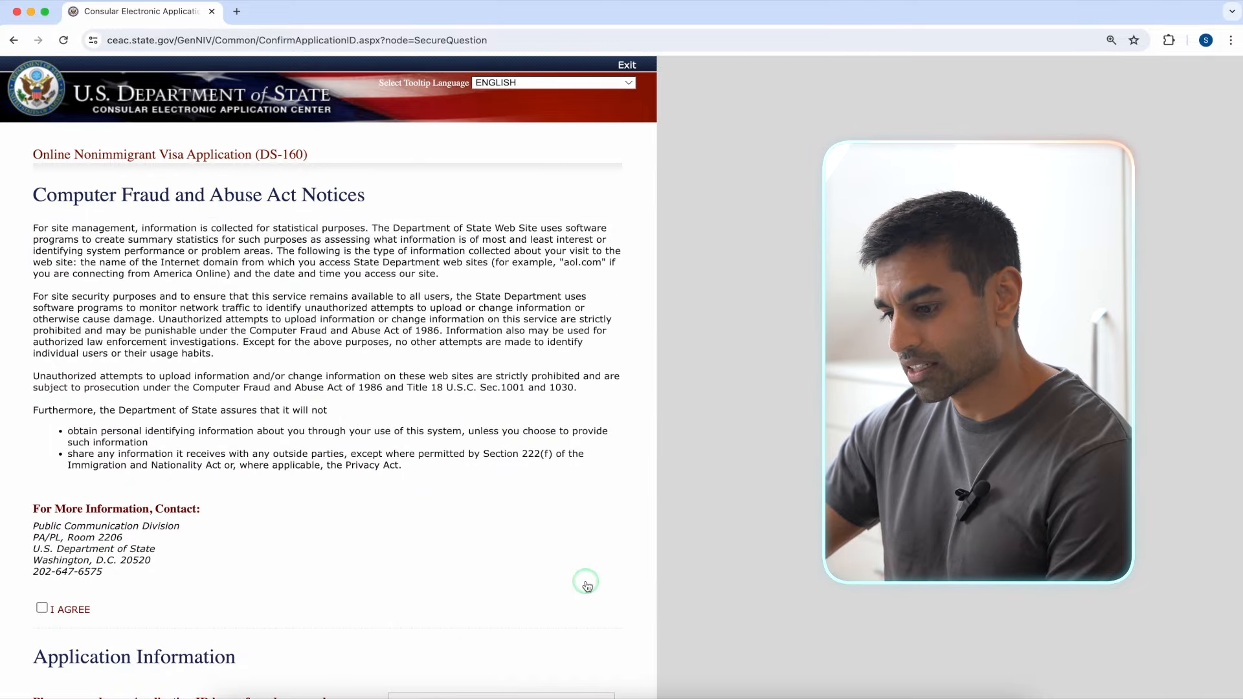
{"action": "left_click", "coordinate": [74, 610]}
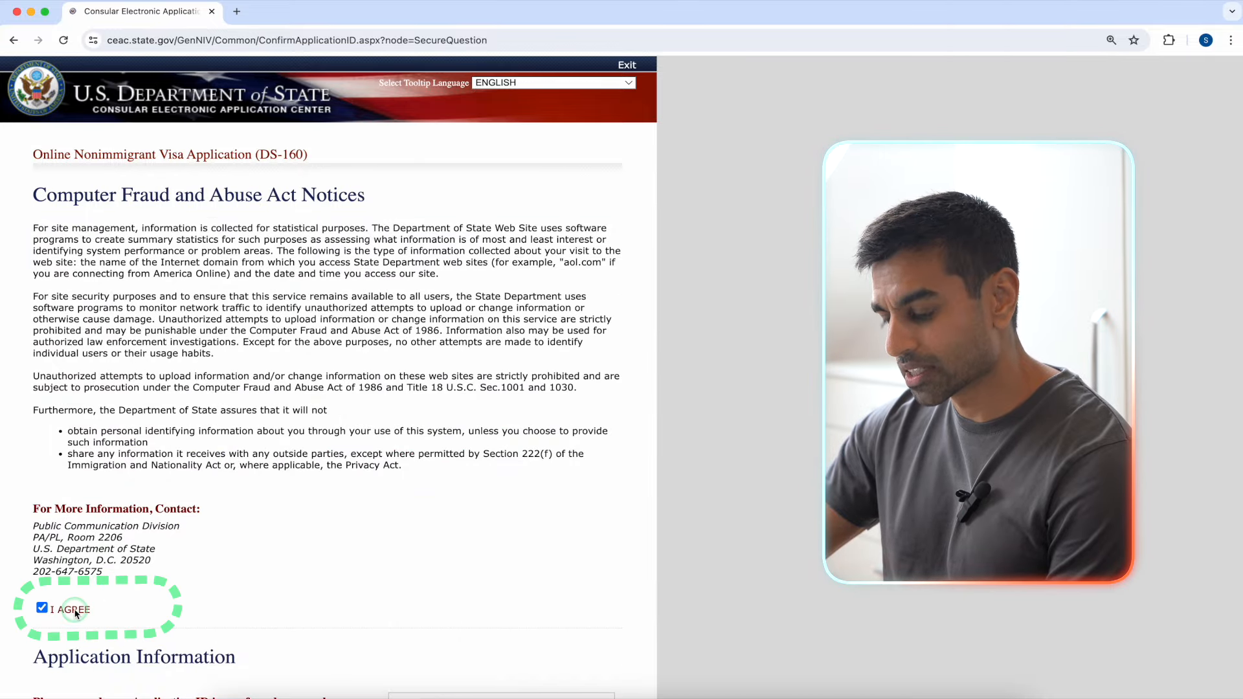
{"action": "scroll", "coordinate": [558, 558], "scroll_direction": "down", "scroll_amount": 4}
{"action": "scroll", "coordinate": [558, 562], "scroll_direction": "down", "scroll_amount": 4}
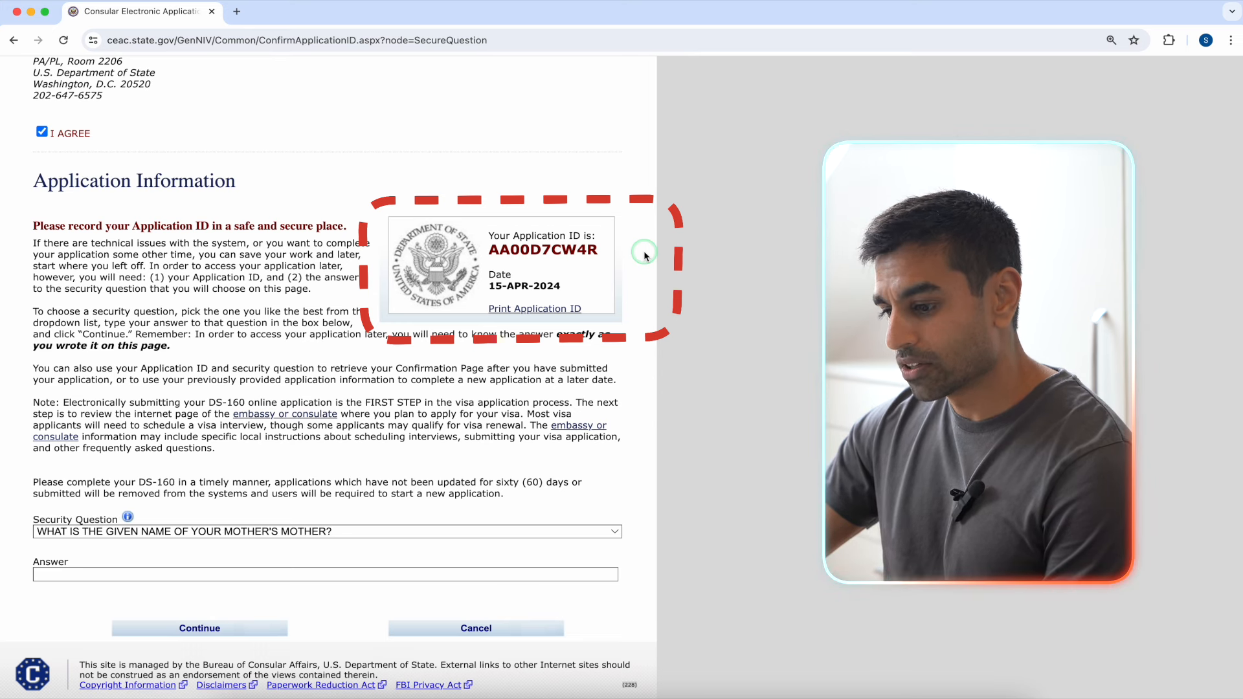
Step: Choose the 'street you lived on at age 8' security question, enter its answer, and continue
{"action": "left_click", "coordinate": [584, 533]}
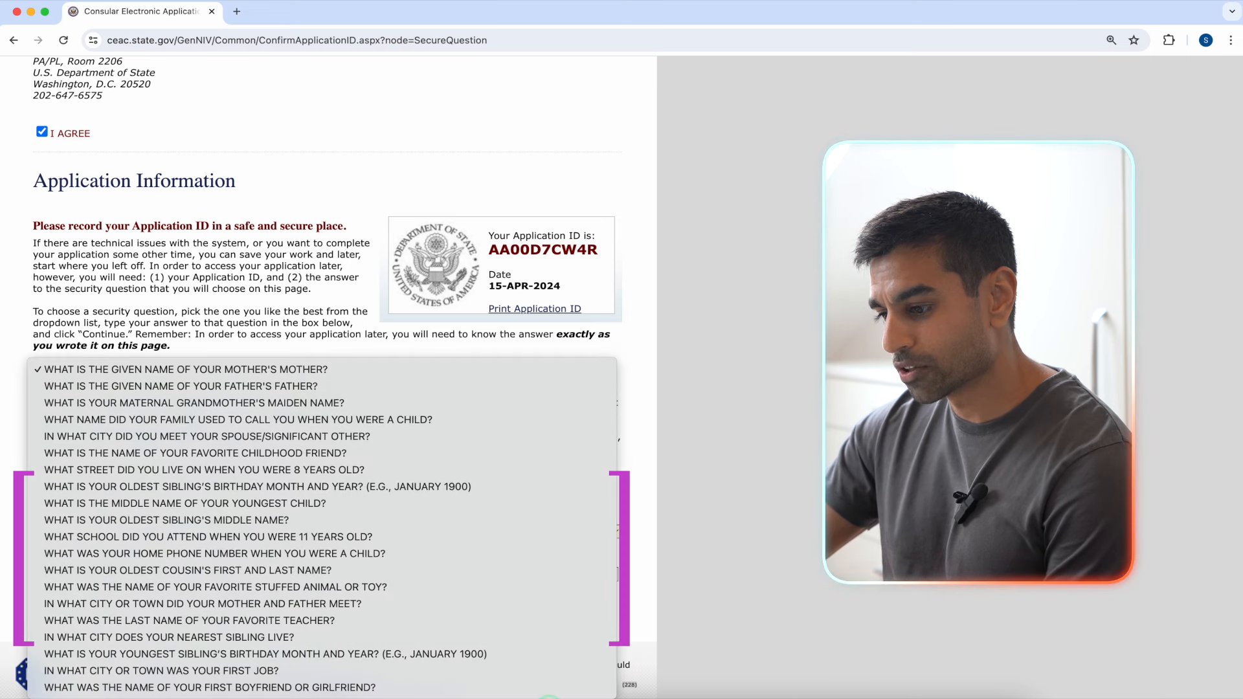
{"action": "left_click", "coordinate": [529, 469]}
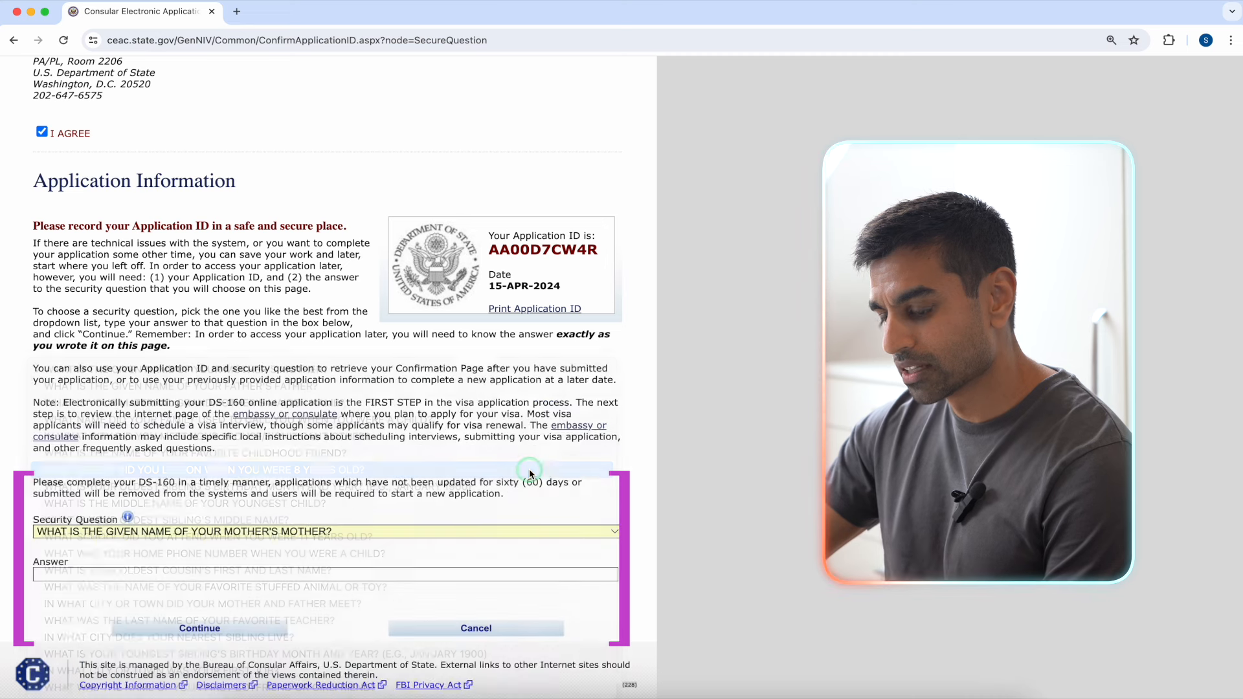
{"action": "left_click", "coordinate": [435, 568]}
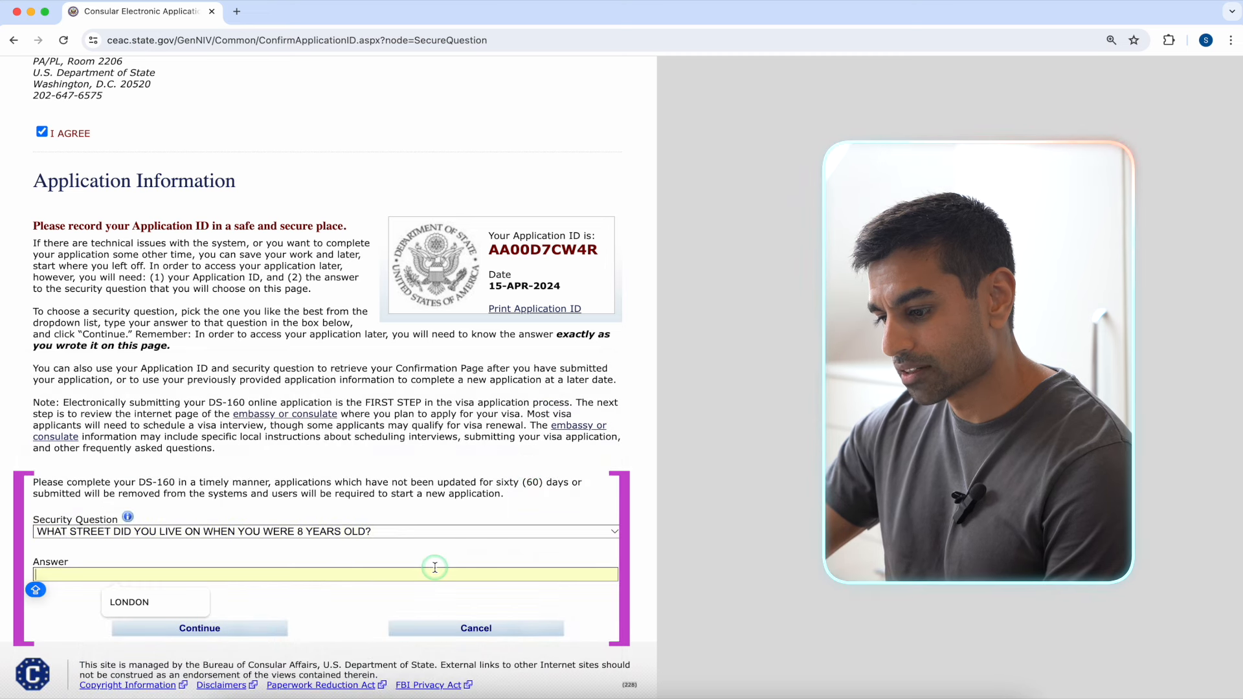
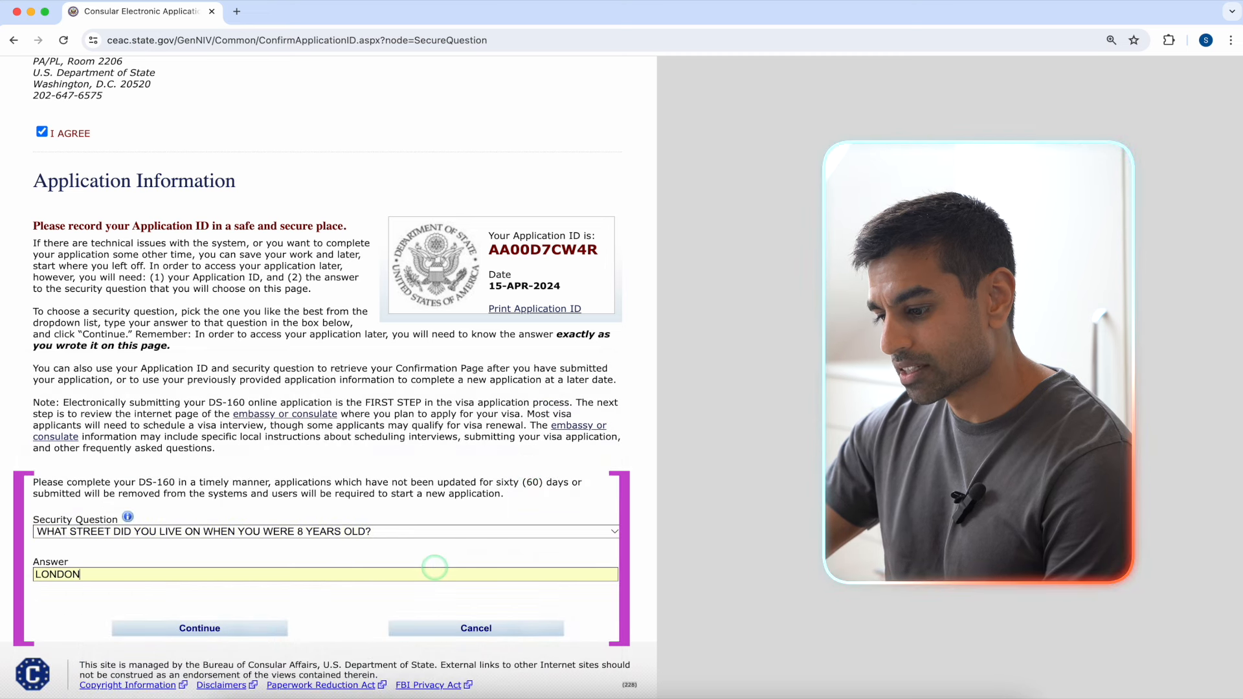
{"action": "left_click", "coordinate": [261, 628]}
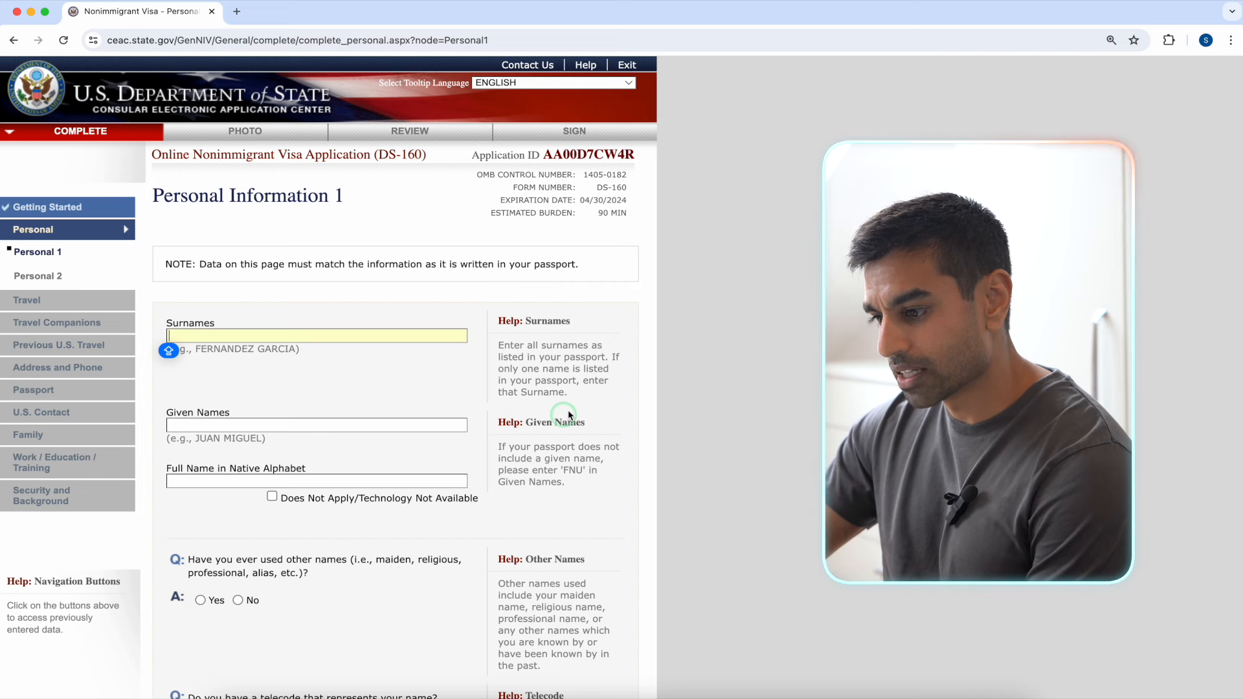
Step: Enter the applicant's surname and given names, mark native-alphabet name Does Not Apply, answer No to other names
{"action": "type", "text": "SMITH"}
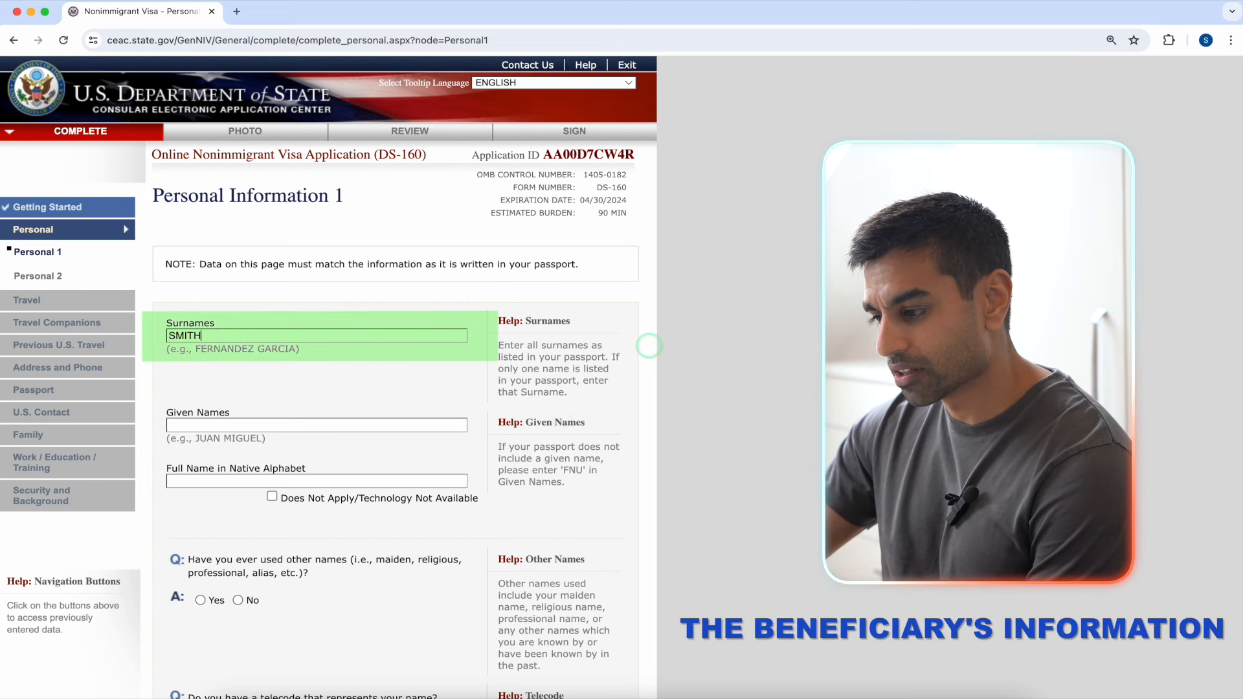
{"action": "left_click", "coordinate": [438, 422]}
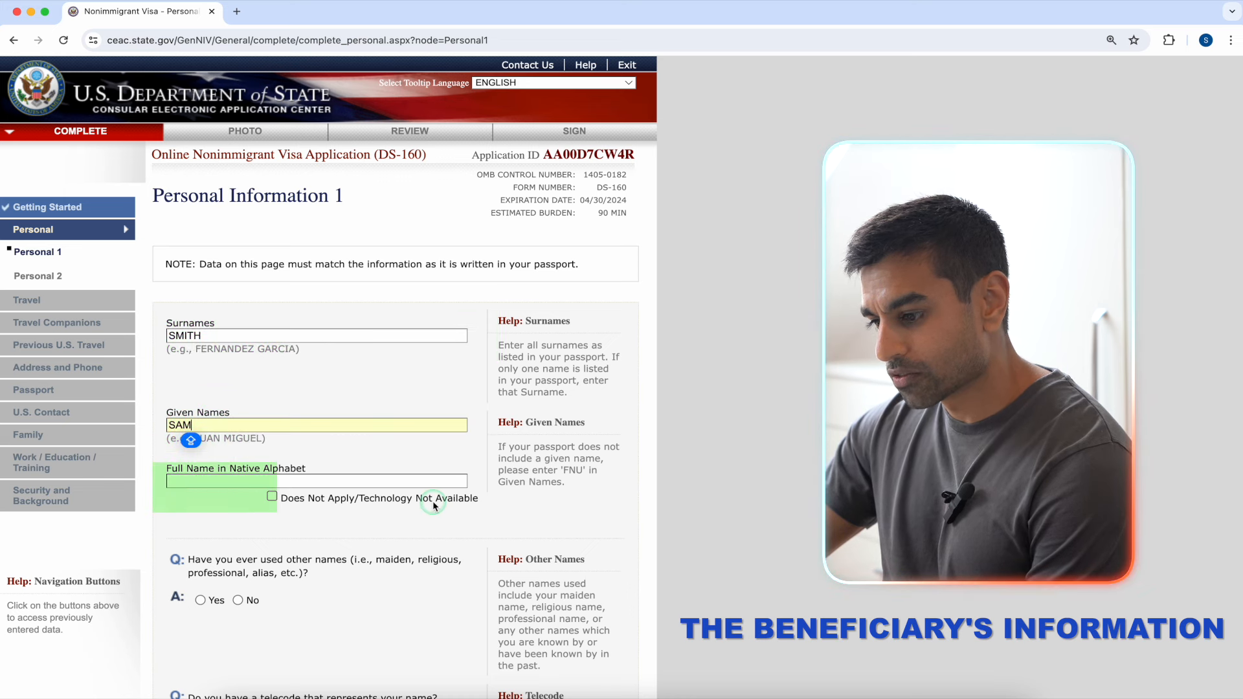
{"action": "left_click", "coordinate": [299, 500]}
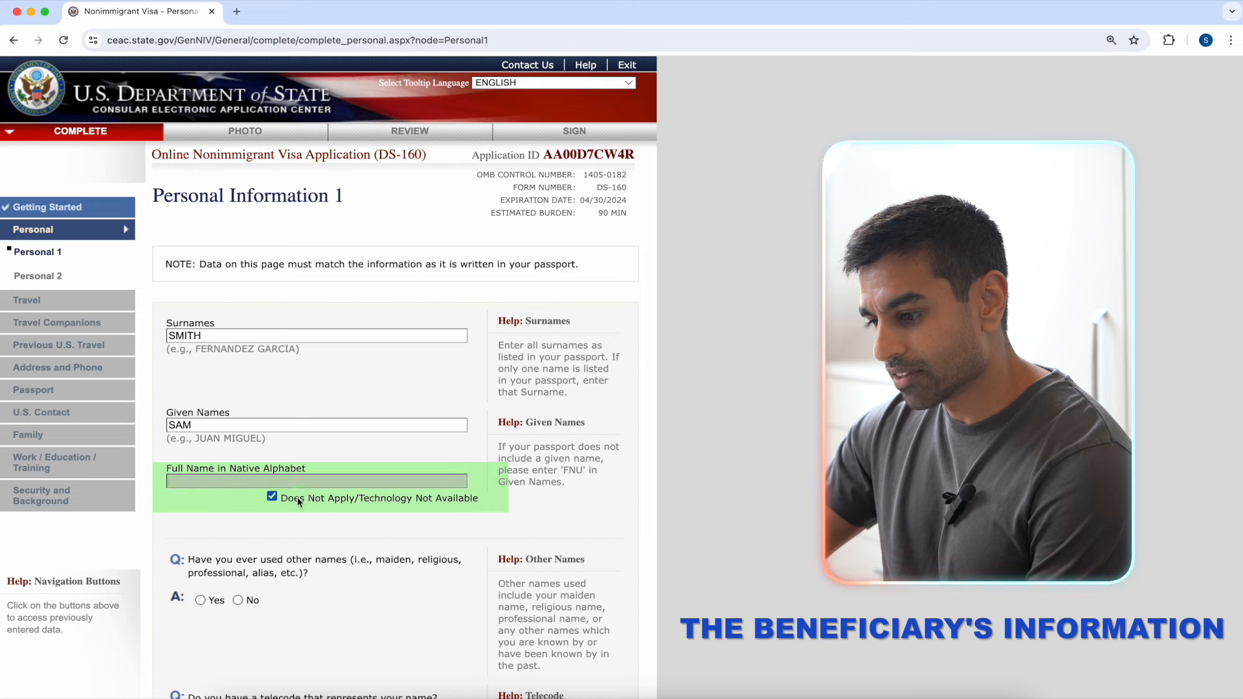
{"action": "left_click", "coordinate": [297, 498]}
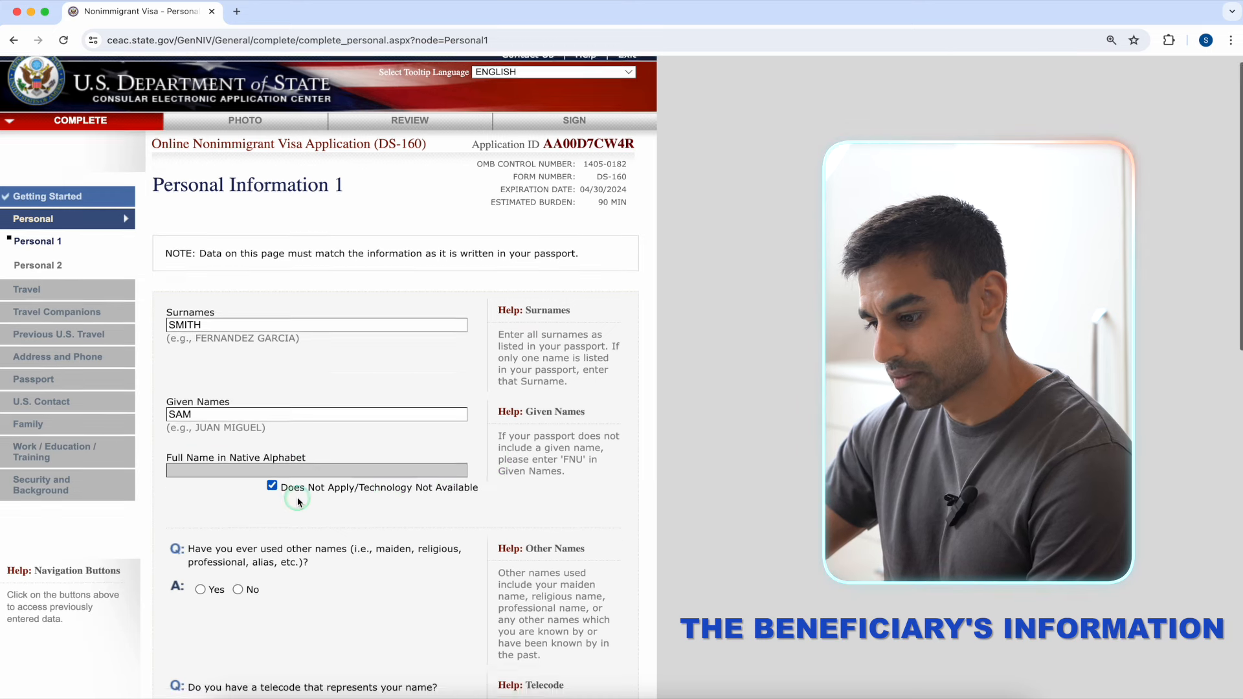
{"action": "scroll", "coordinate": [297, 498], "scroll_direction": "down", "scroll_amount": 5}
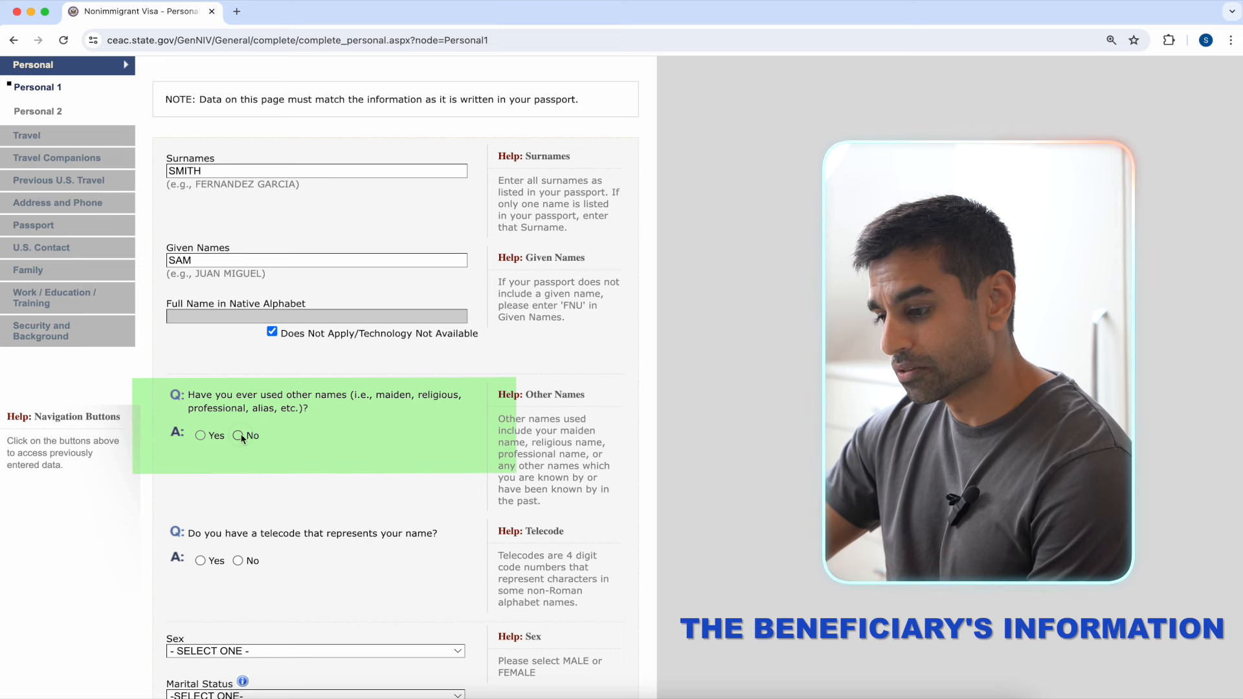
{"action": "left_click", "coordinate": [201, 436]}
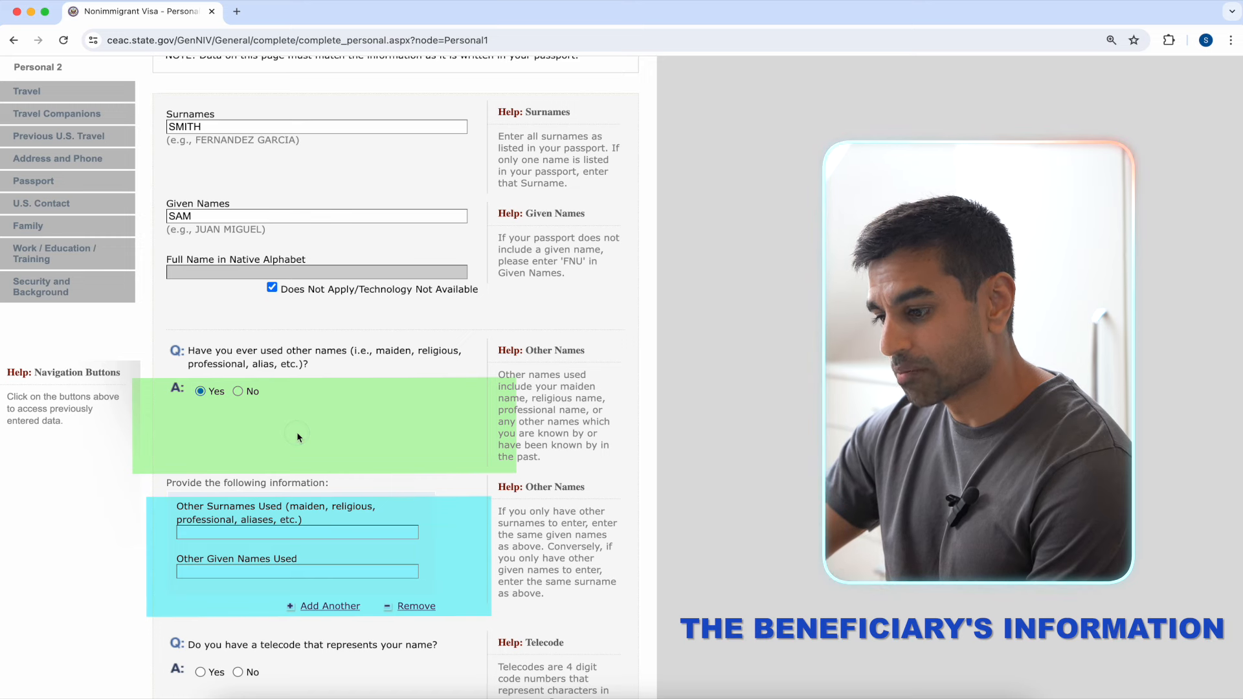
{"action": "left_click", "coordinate": [238, 391]}
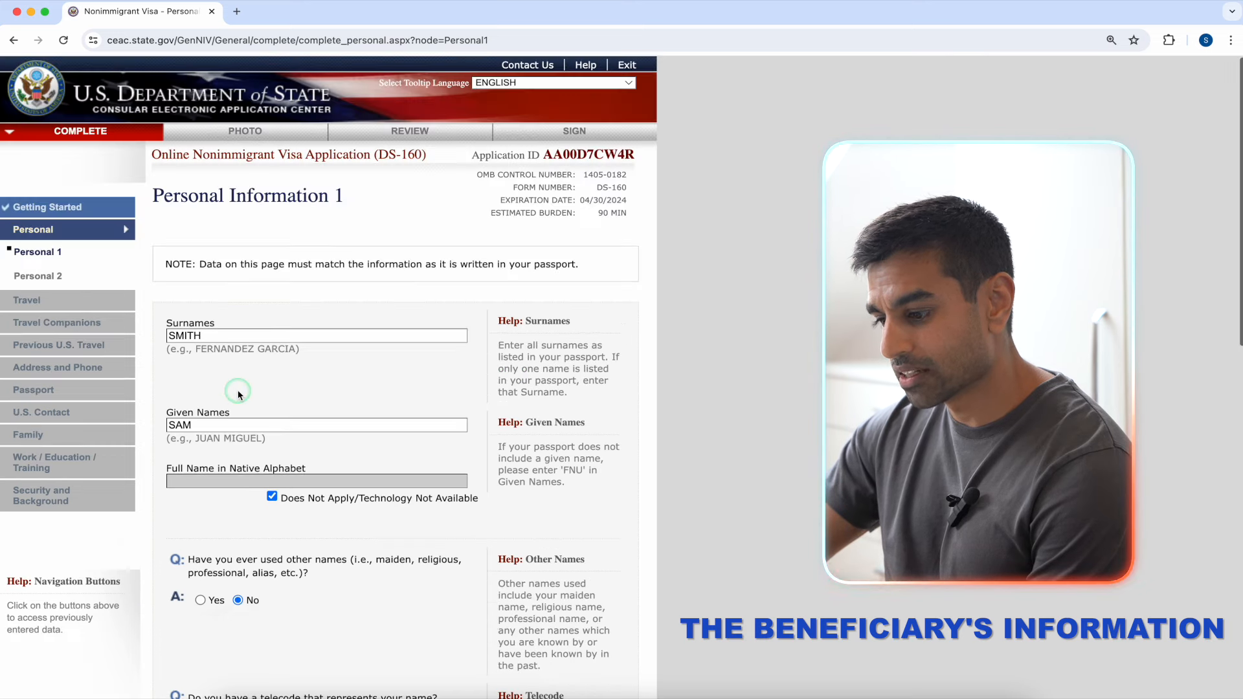
{"action": "scroll", "coordinate": [464, 446], "scroll_direction": "down", "scroll_amount": 5}
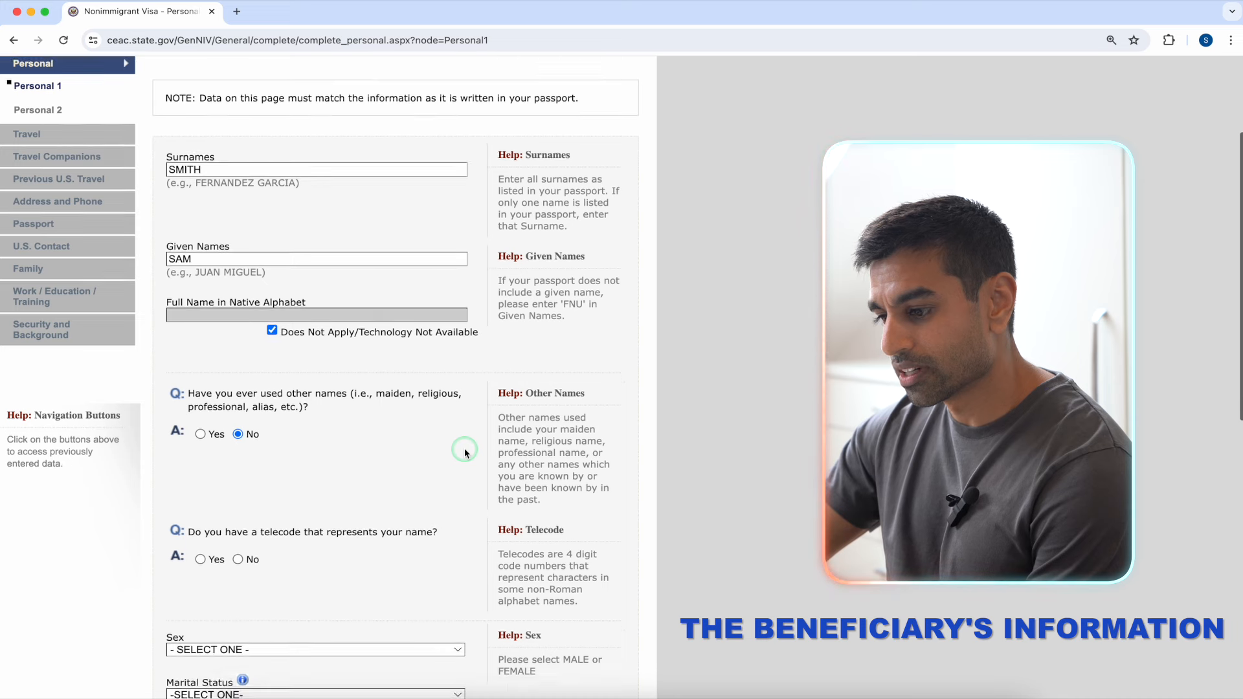
{"action": "left_click", "coordinate": [326, 444]}
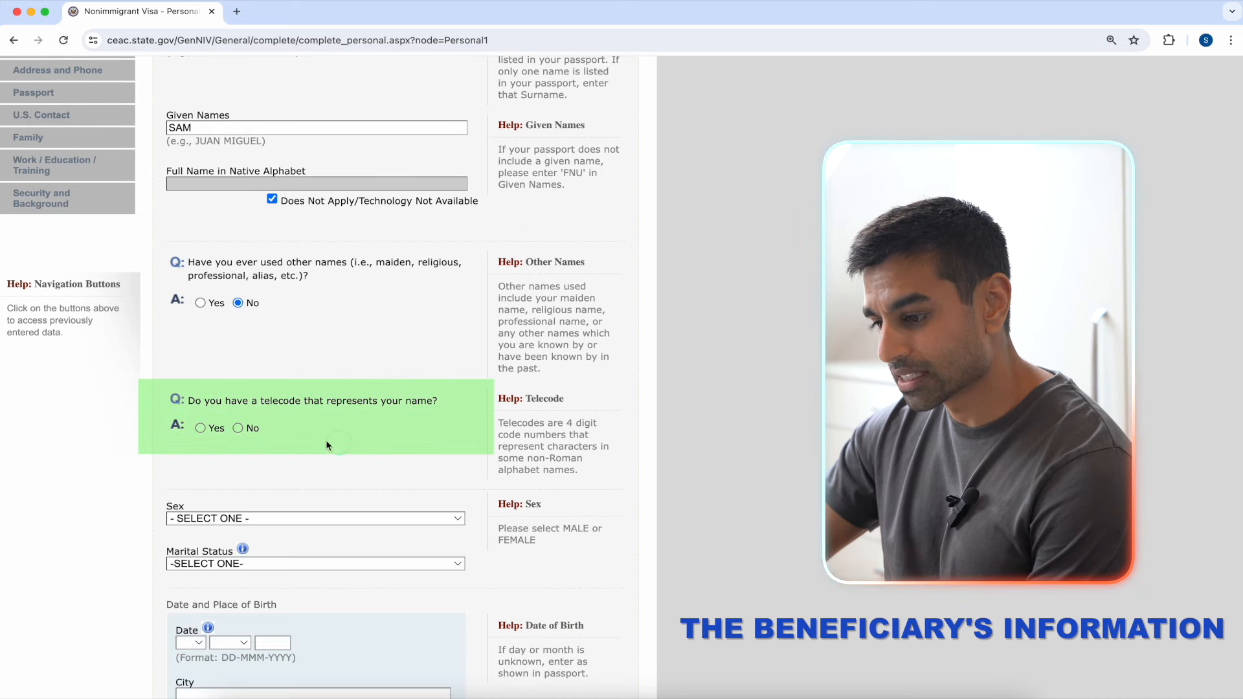
Step: Answer No to a name telecode, and set sex to MALE and marital status to SINGLE
{"action": "left_click", "coordinate": [237, 428]}
{"action": "scroll", "coordinate": [234, 430], "scroll_direction": "down", "scroll_amount": 2}
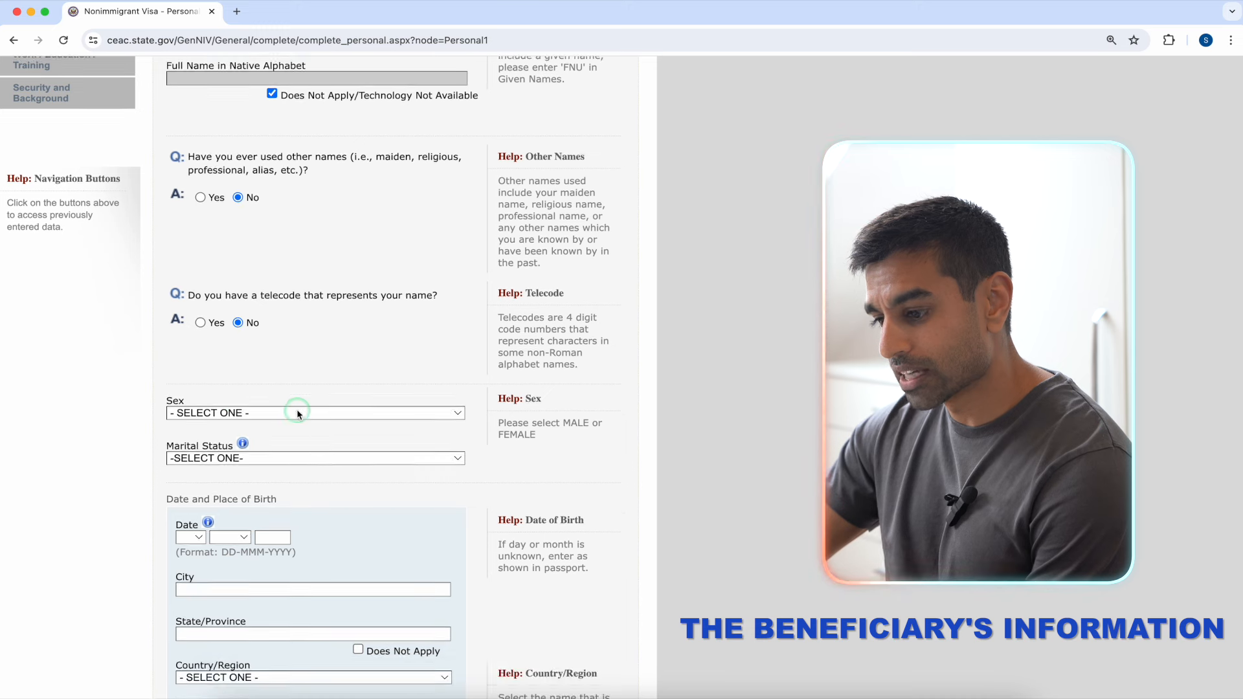
{"action": "left_click", "coordinate": [299, 413]}
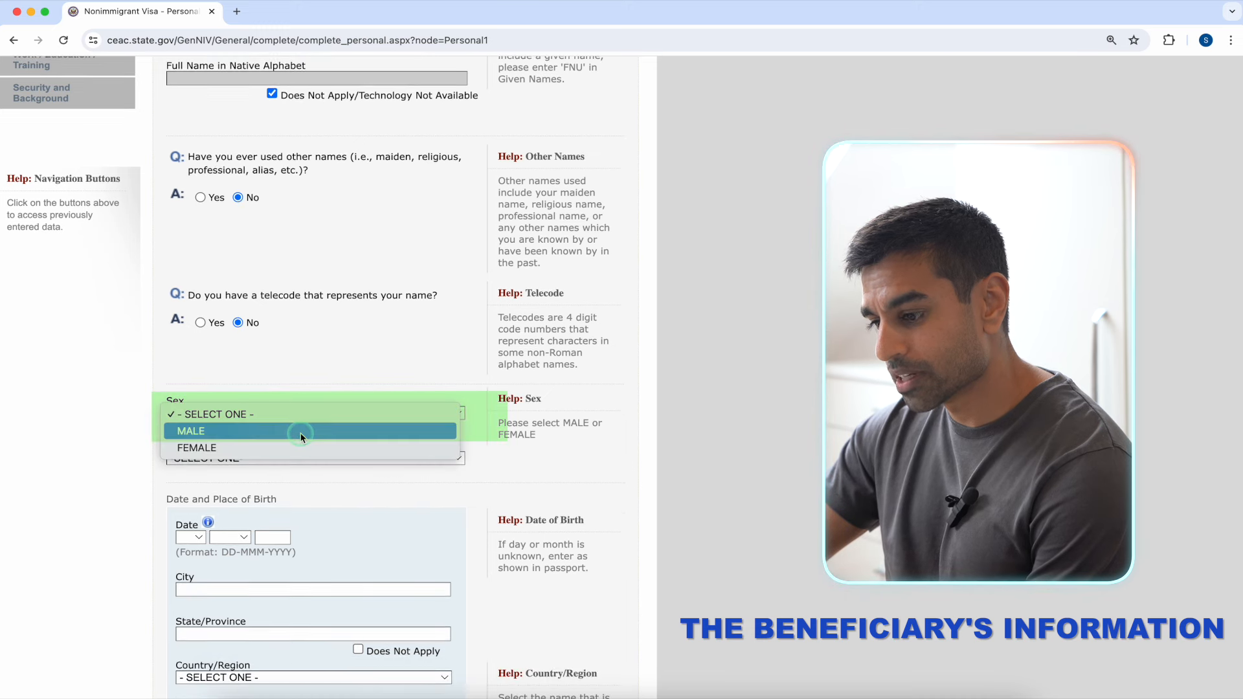
{"action": "left_click", "coordinate": [300, 432]}
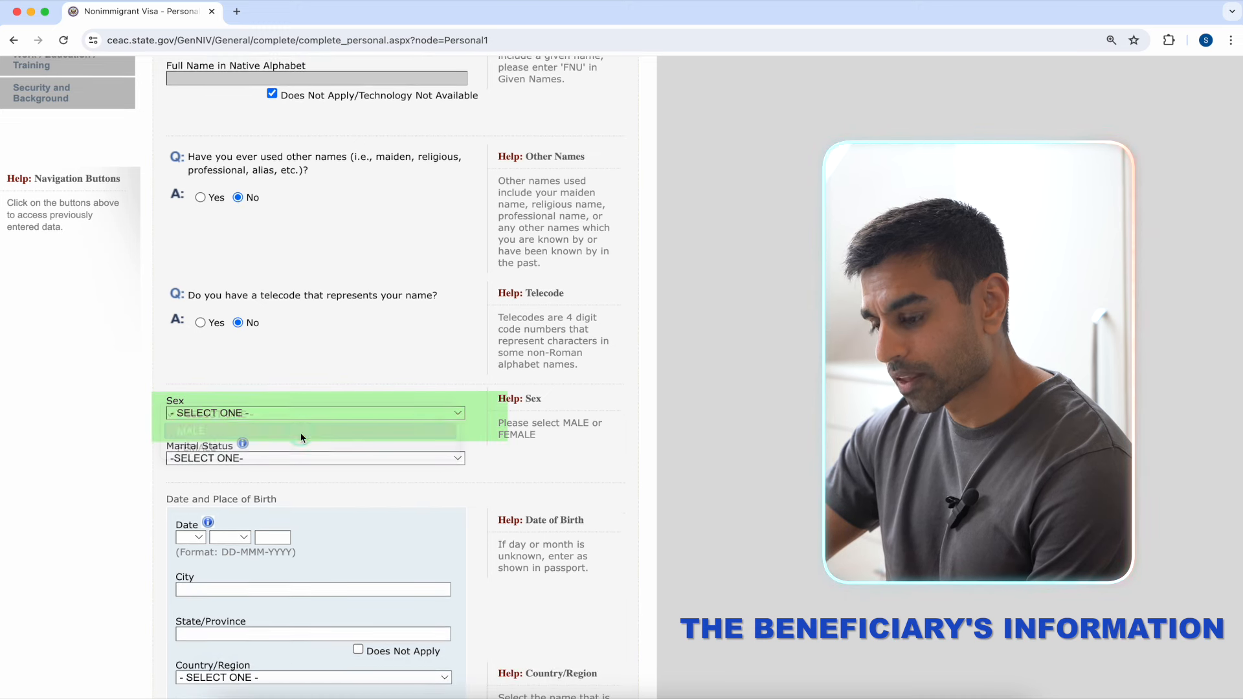
{"action": "left_click", "coordinate": [336, 459]}
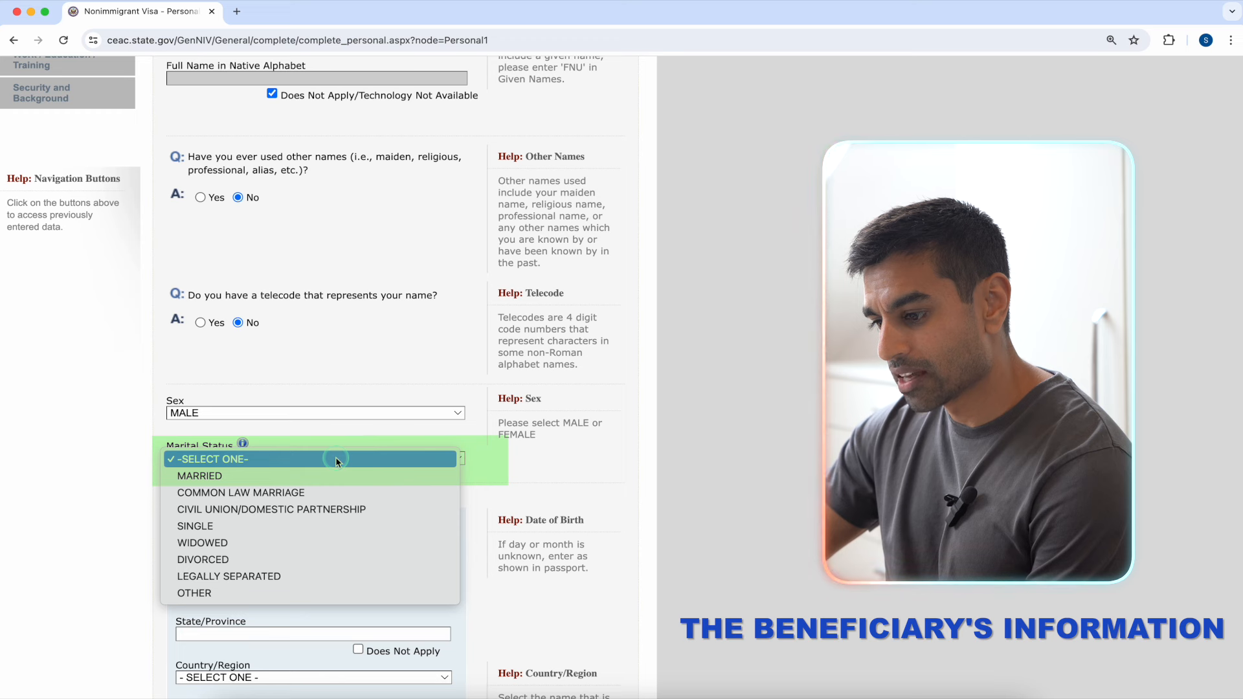
{"action": "left_click", "coordinate": [339, 527]}
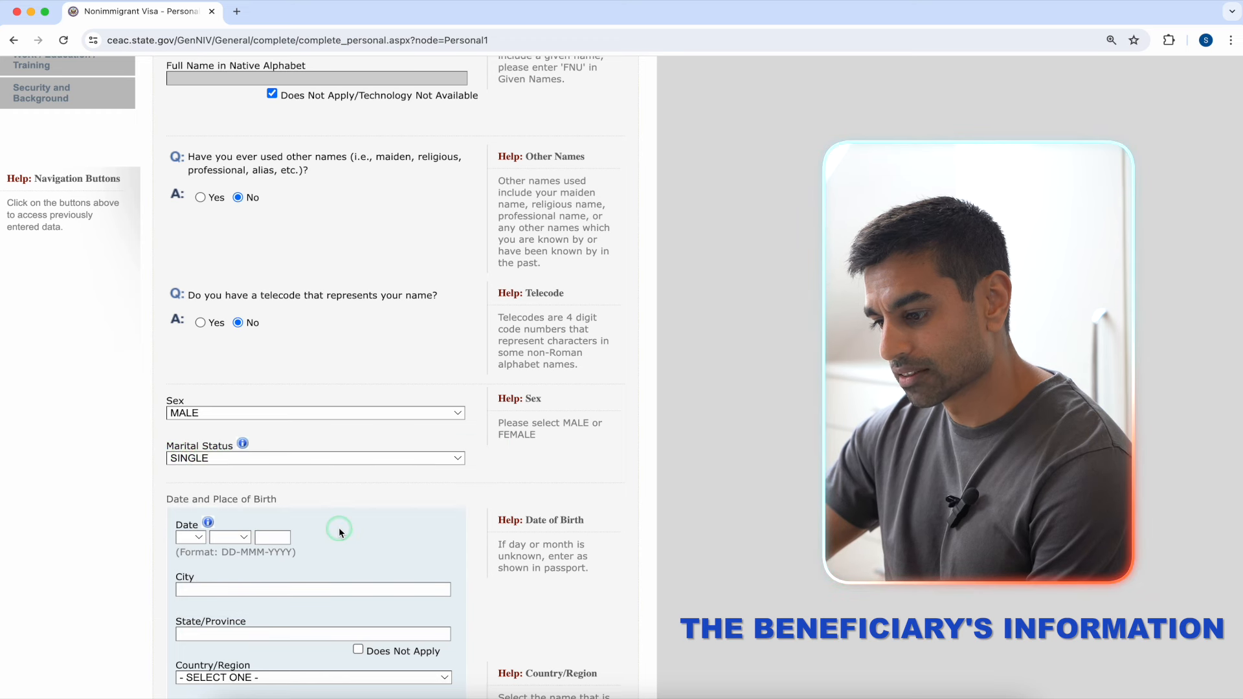
{"action": "scroll", "coordinate": [489, 491], "scroll_direction": "down", "scroll_amount": 3}
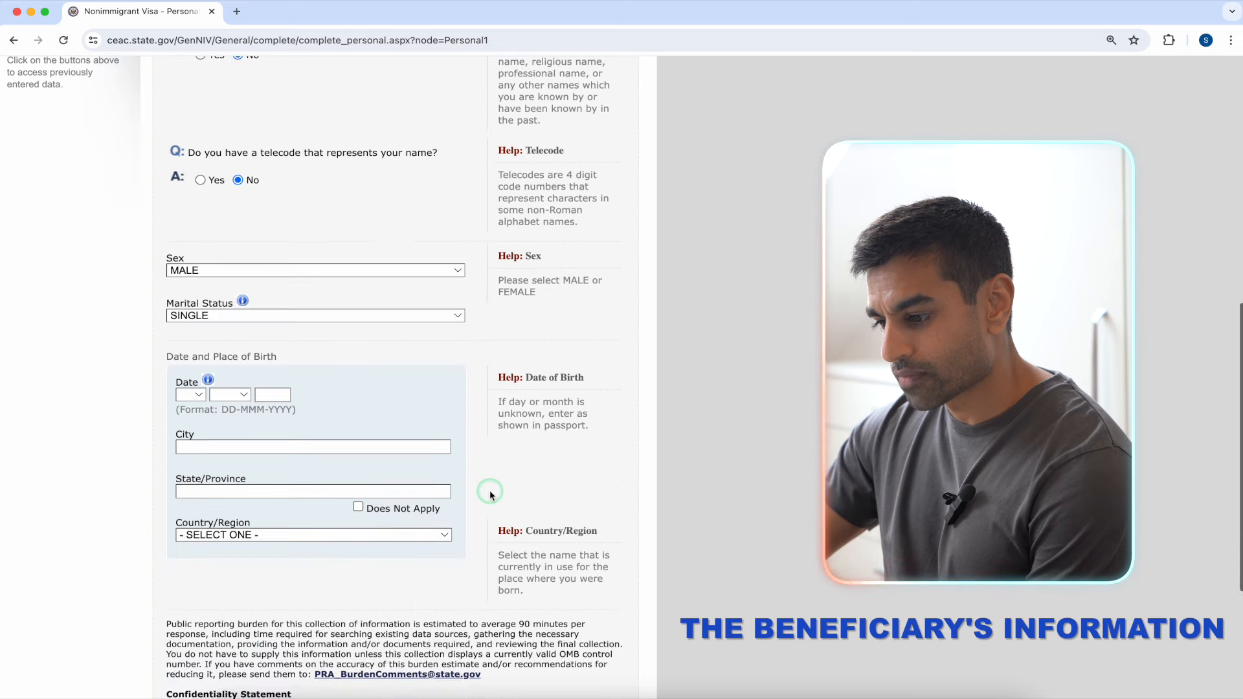
{"action": "left_click", "coordinate": [200, 395]}
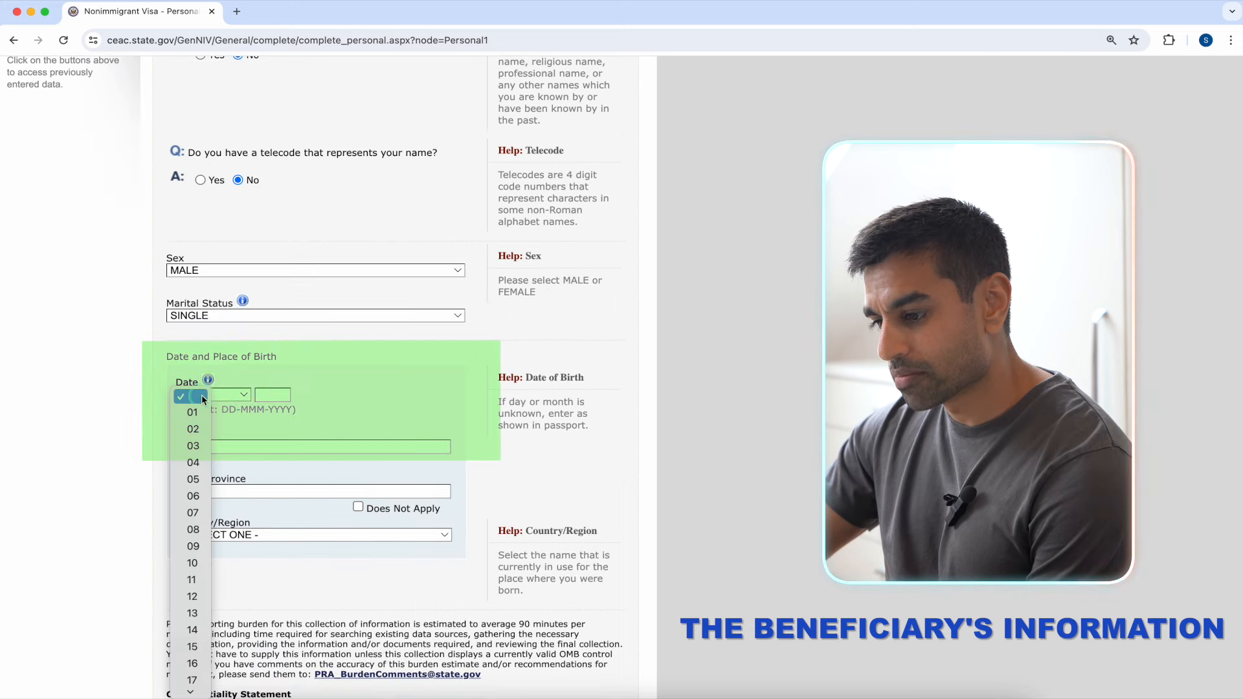
{"action": "left_click", "coordinate": [202, 465]}
{"action": "left_click", "coordinate": [245, 395]}
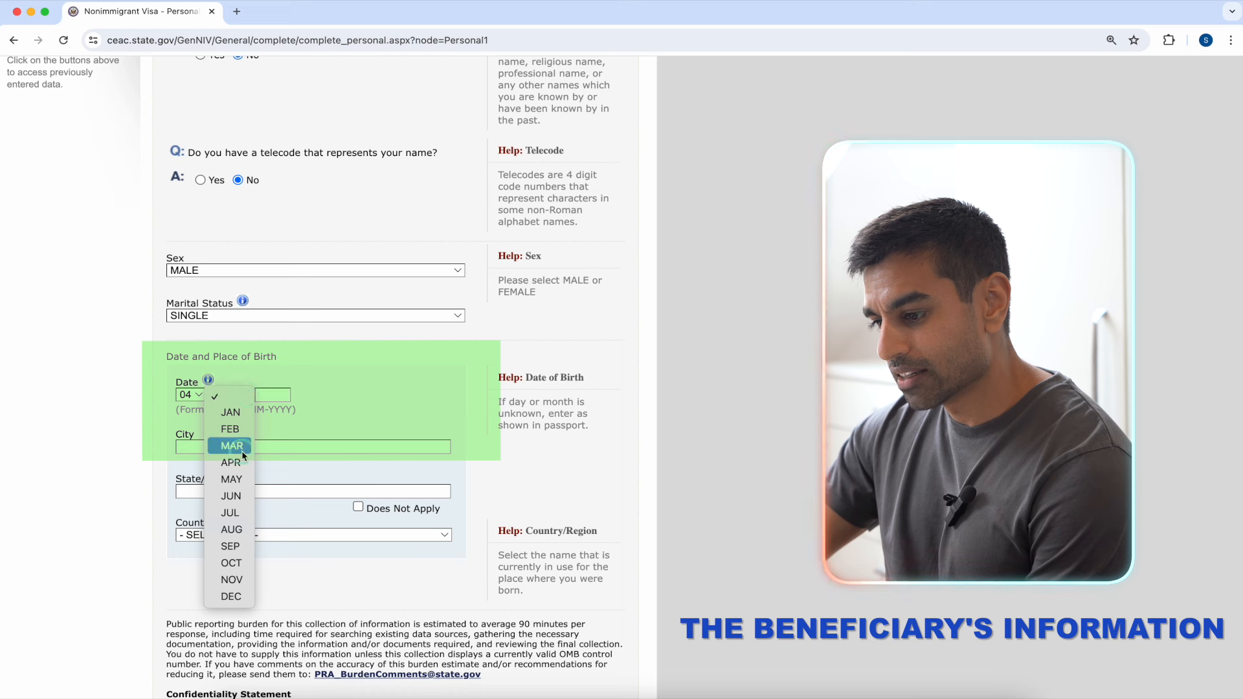
{"action": "left_click", "coordinate": [231, 479]}
{"action": "left_click", "coordinate": [274, 397]}
{"action": "type", "text": "1987"}
{"action": "left_click", "coordinate": [270, 446]}
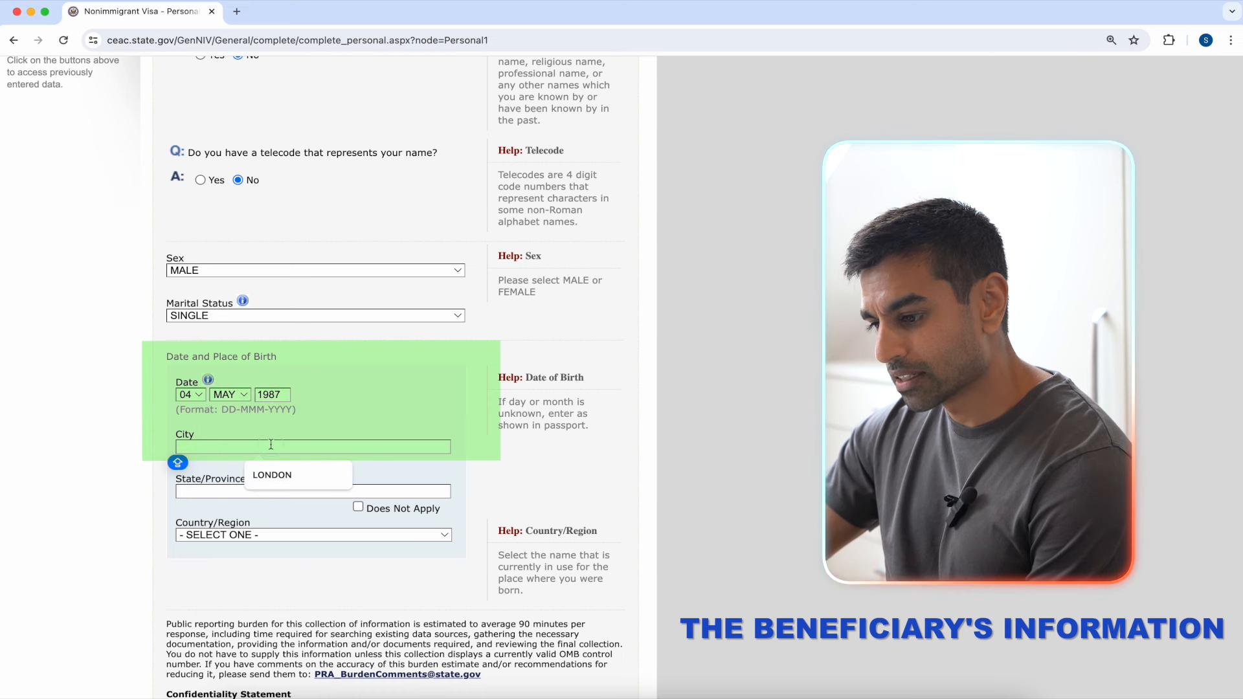
{"action": "left_click", "coordinate": [272, 474]}
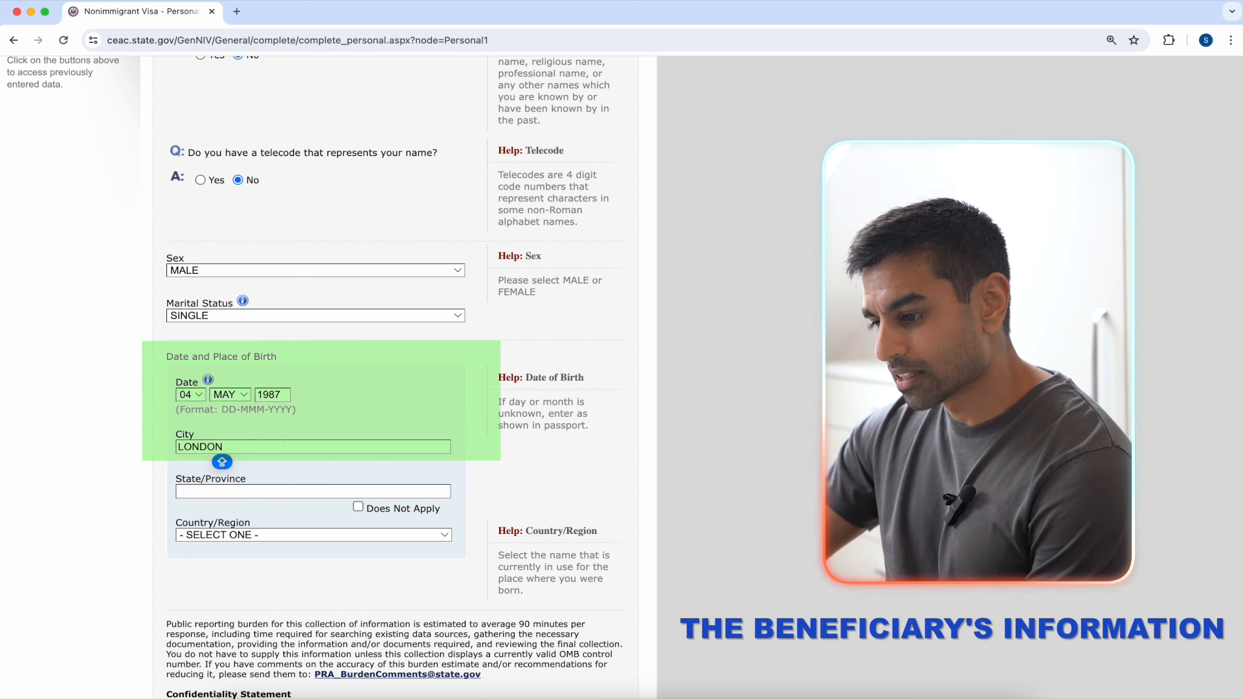
{"action": "left_click", "coordinate": [357, 507]}
{"action": "left_click", "coordinate": [356, 535]}
{"action": "scroll", "coordinate": [345, 587], "scroll_direction": "down", "scroll_amount": 2}
{"action": "left_click", "coordinate": [342, 560]}
{"action": "scroll", "coordinate": [412, 583], "scroll_direction": "down", "scroll_amount": 3}
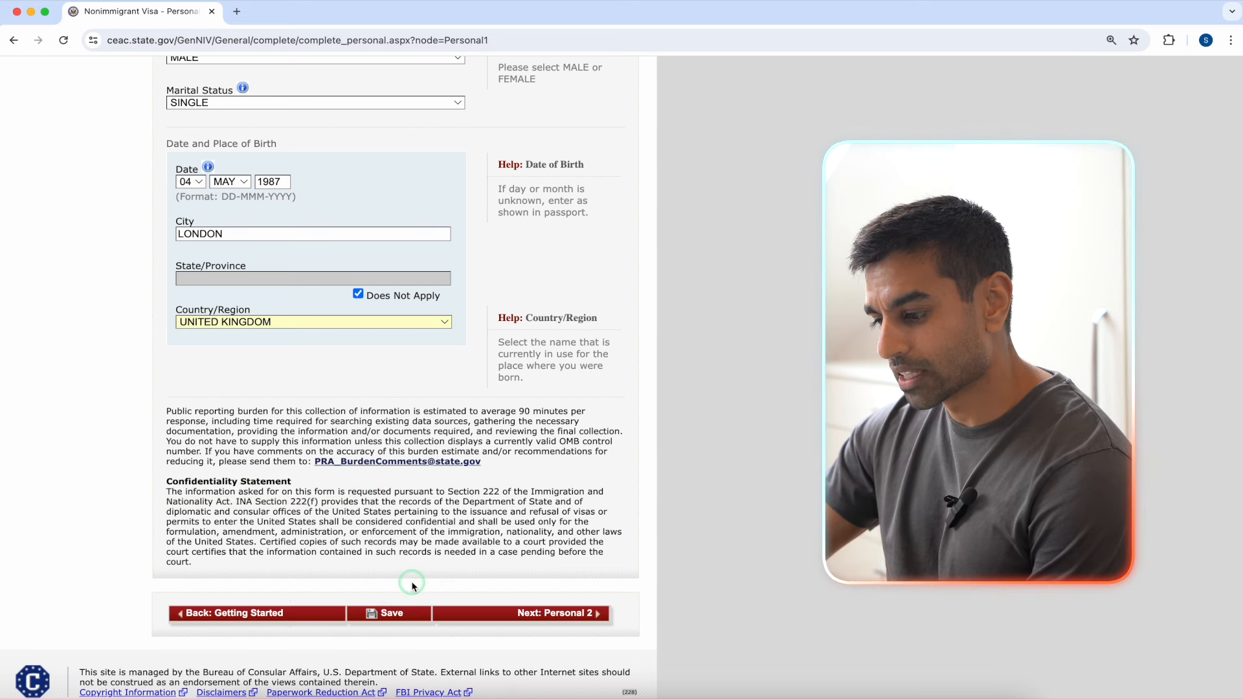
Step: Save Personal Information 1, resume the application, and go on to Personal Information 2
{"action": "left_click", "coordinate": [395, 613]}
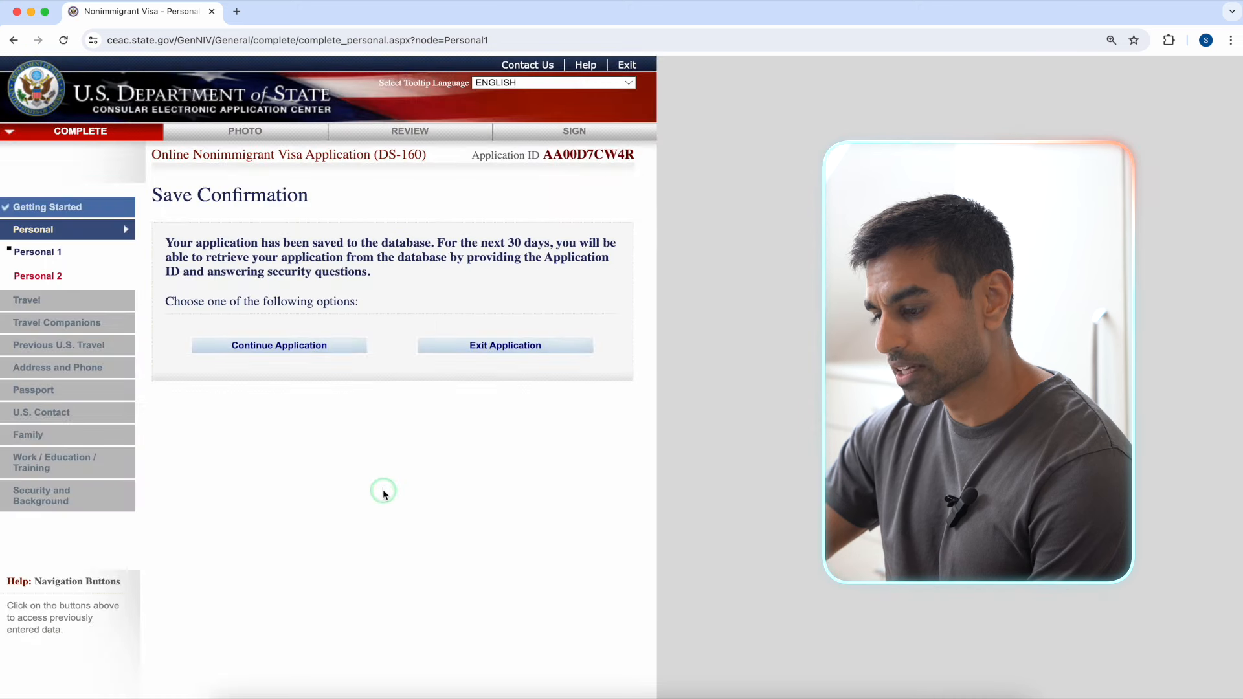
{"action": "left_click", "coordinate": [331, 350]}
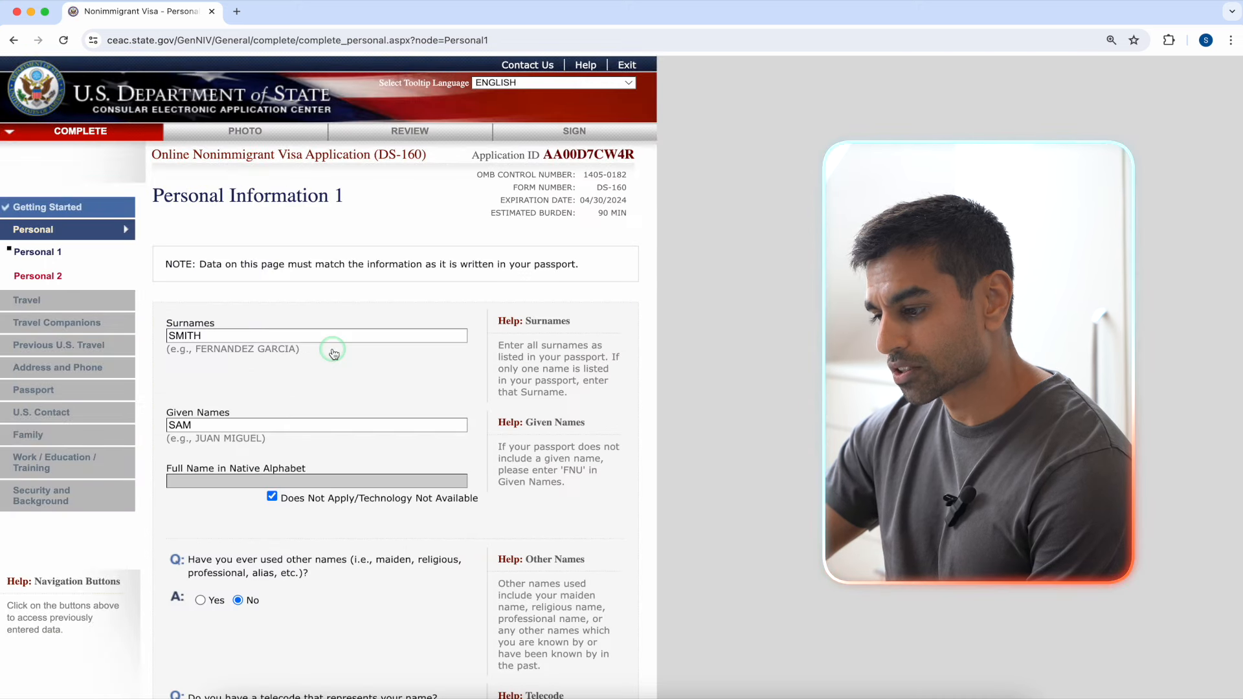
{"action": "scroll", "coordinate": [704, 257], "scroll_direction": "down", "scroll_amount": 12}
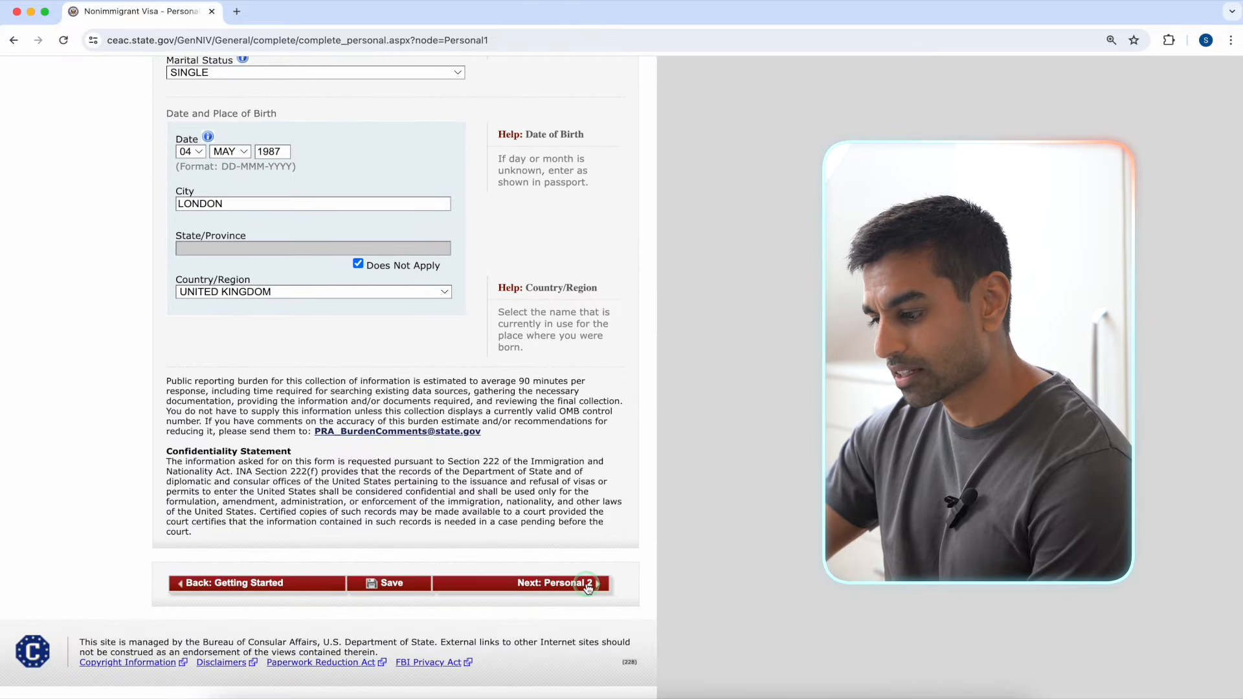
{"action": "left_click", "coordinate": [588, 584]}
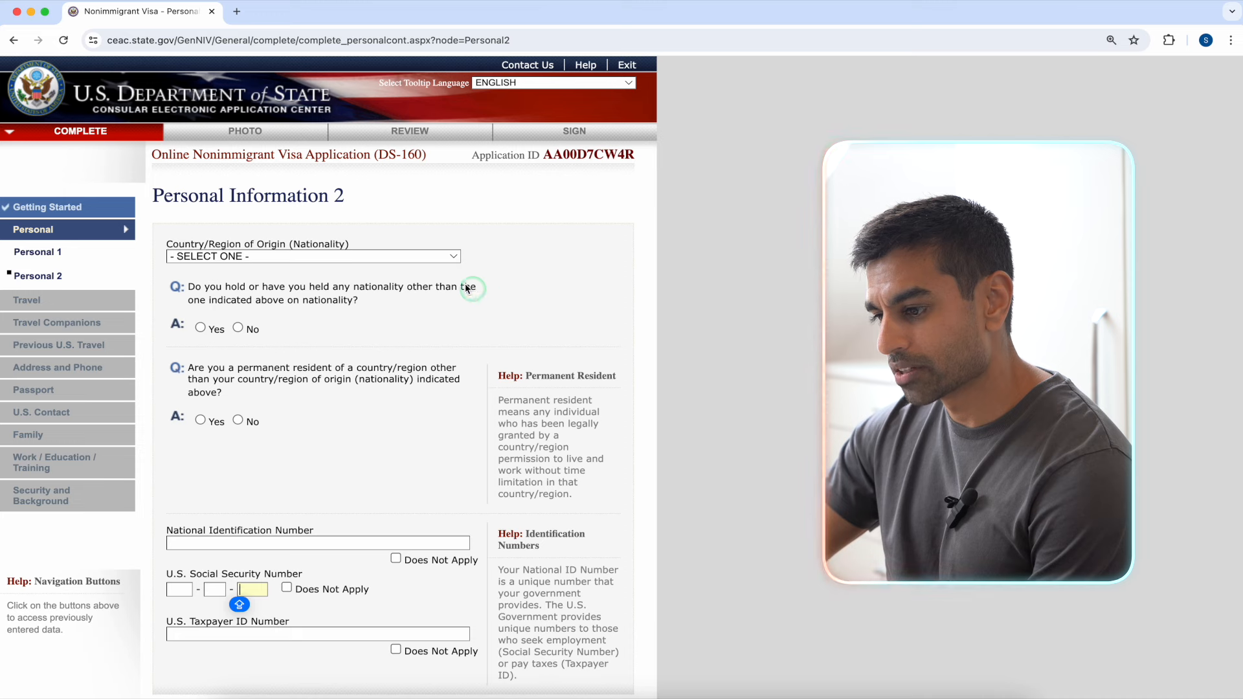
Step: Set nationality to UNITED KINGDOM and answer the permanent-residency question
{"action": "left_click", "coordinate": [430, 257]}
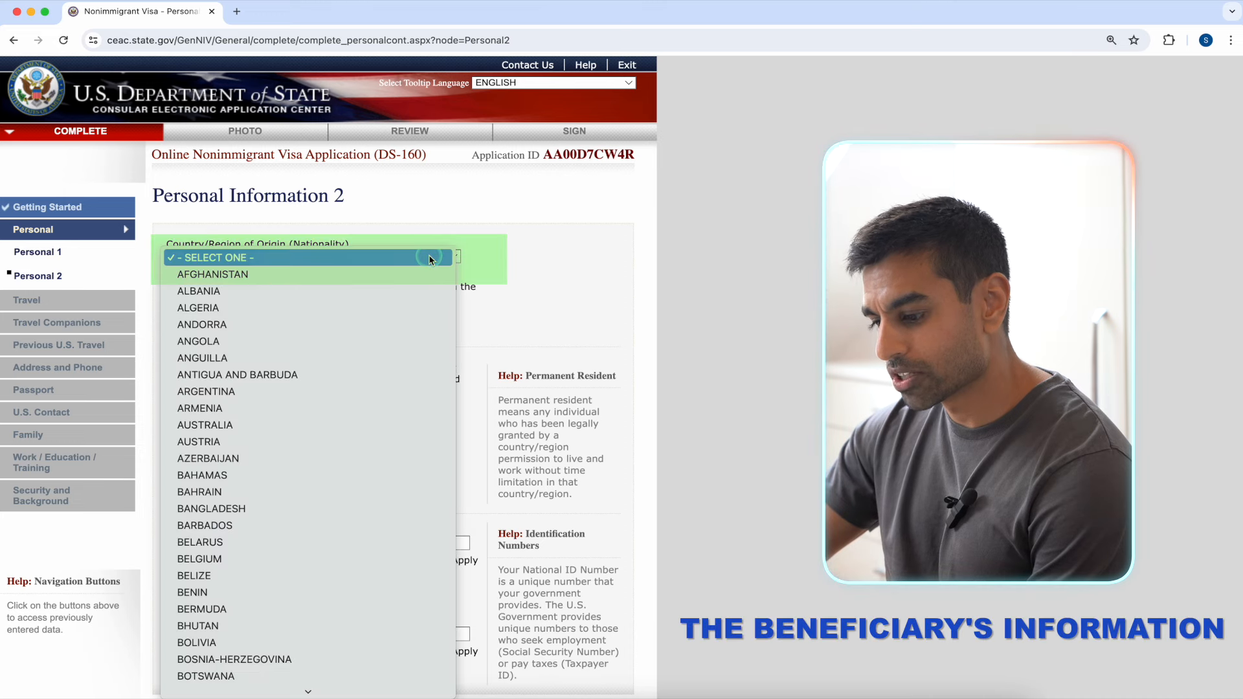
{"action": "type", "text": "un"}
{"action": "scroll", "coordinate": [333, 588], "scroll_direction": "down", "scroll_amount": 5}
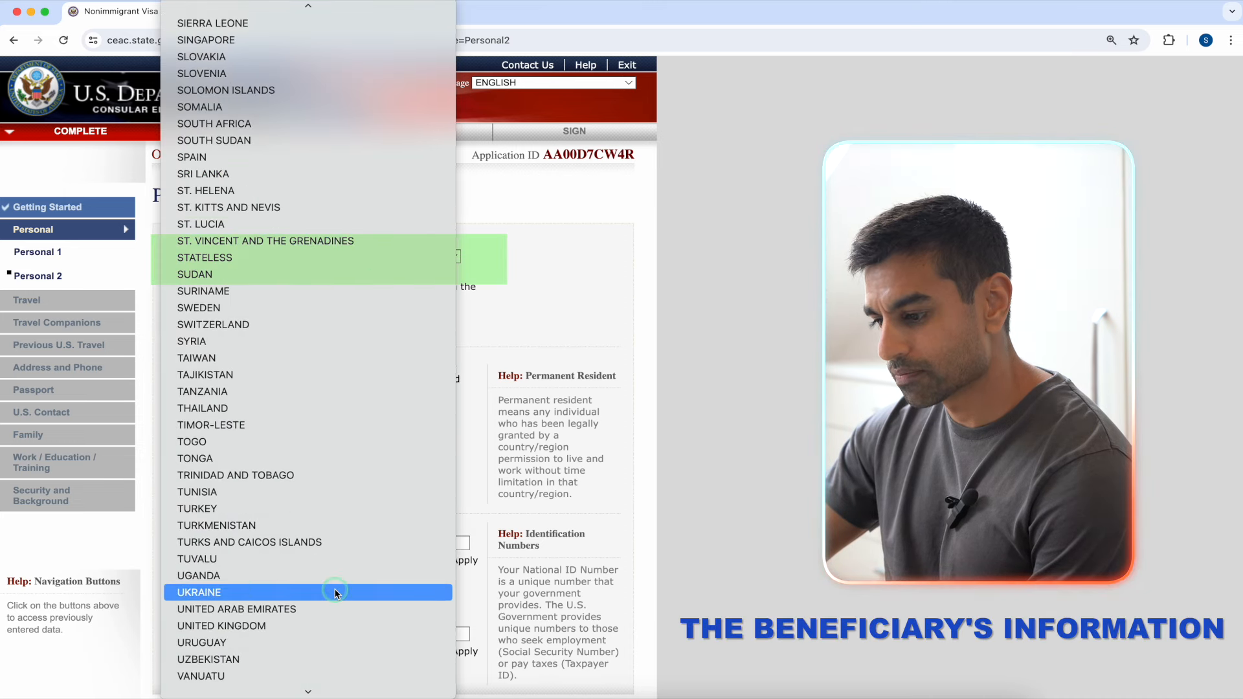
{"action": "left_click", "coordinate": [337, 525]}
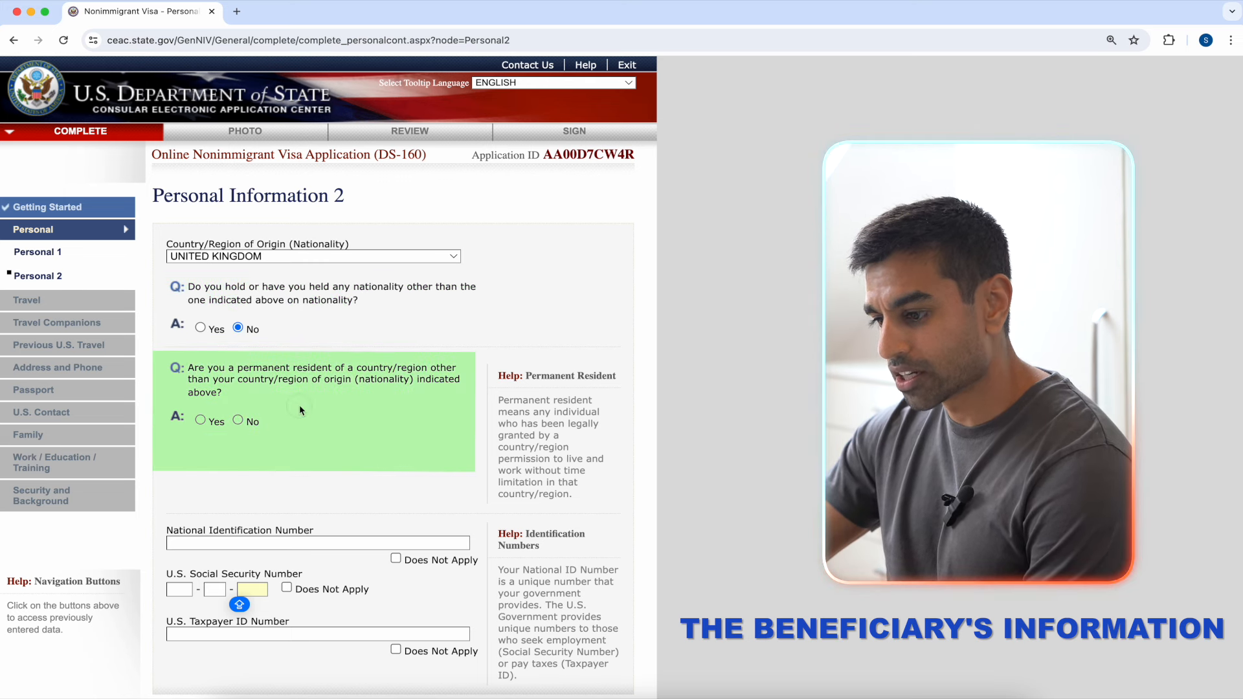
{"action": "left_click", "coordinate": [214, 424]}
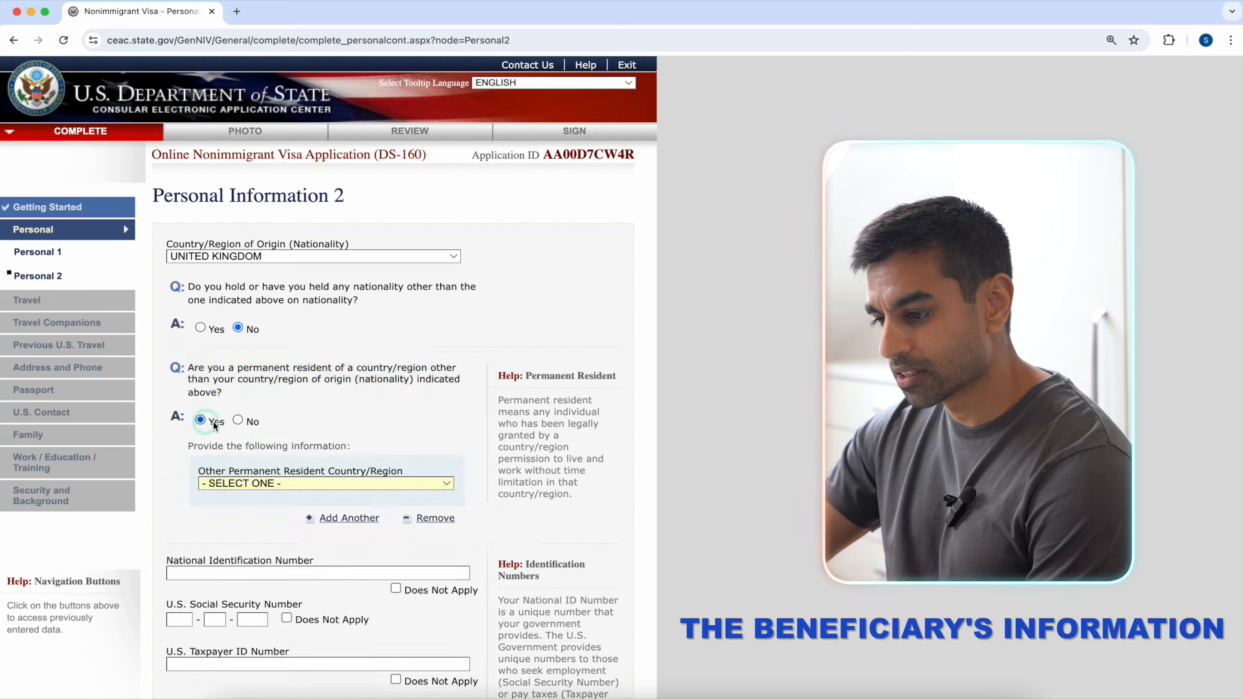
{"action": "left_click", "coordinate": [337, 484]}
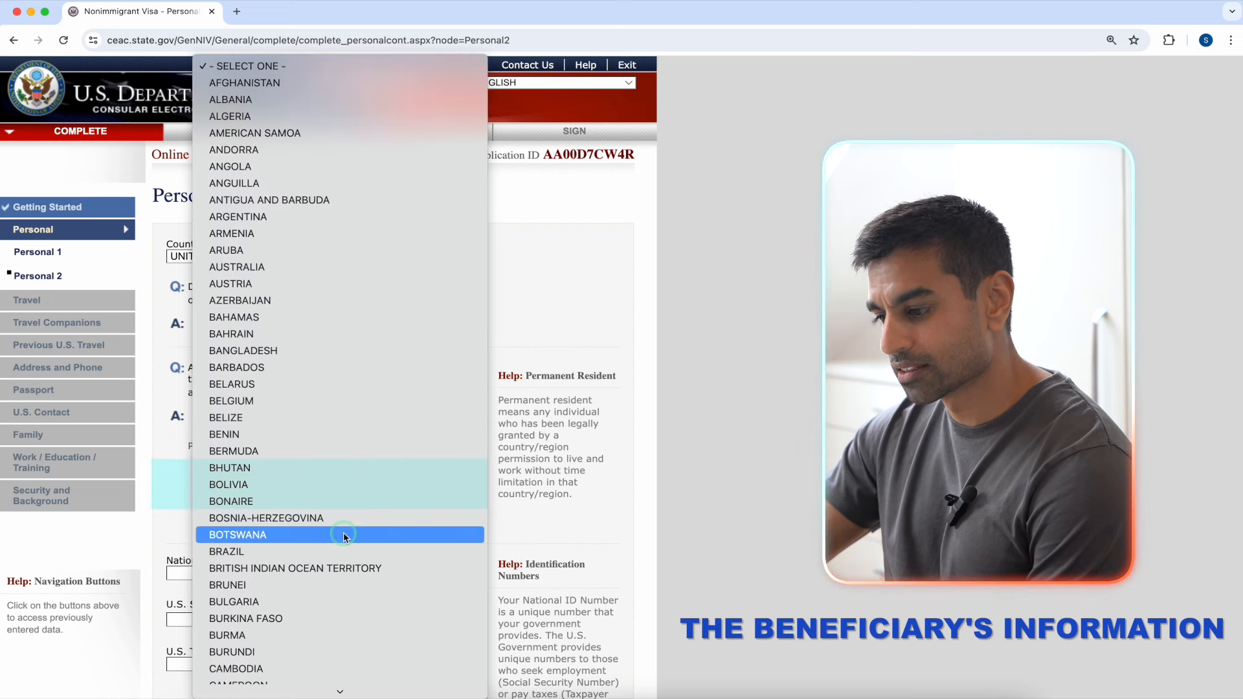
{"action": "left_click", "coordinate": [510, 467]}
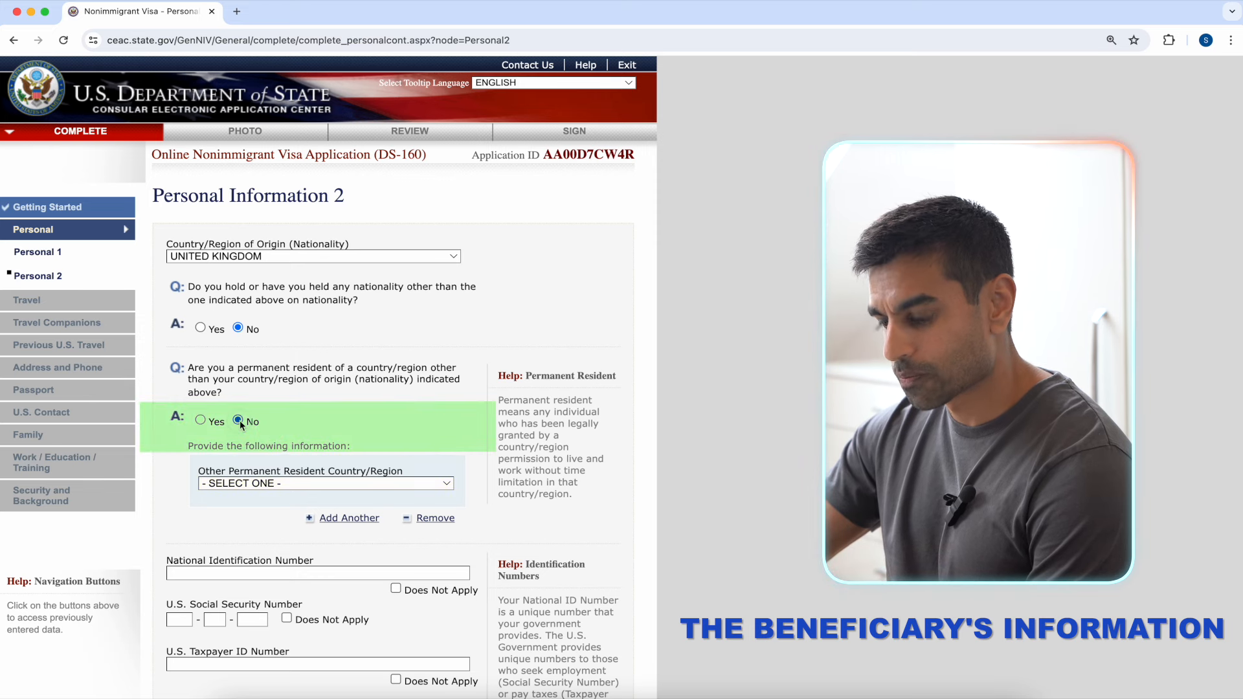
Step: Mark National ID, Social Security and Taxpayer ID numbers Does Not Apply, then continue to Travel
{"action": "scroll", "coordinate": [436, 416], "scroll_direction": "down", "scroll_amount": 3}
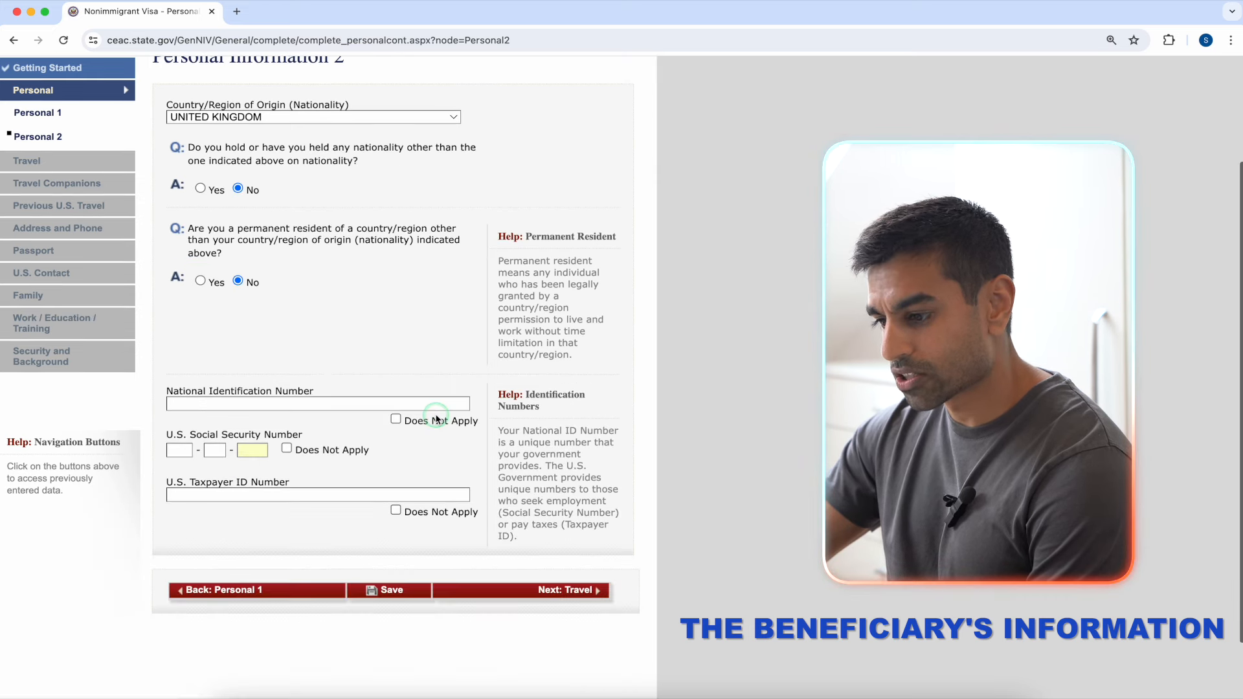
{"action": "scroll", "coordinate": [436, 417], "scroll_direction": "down", "scroll_amount": 1}
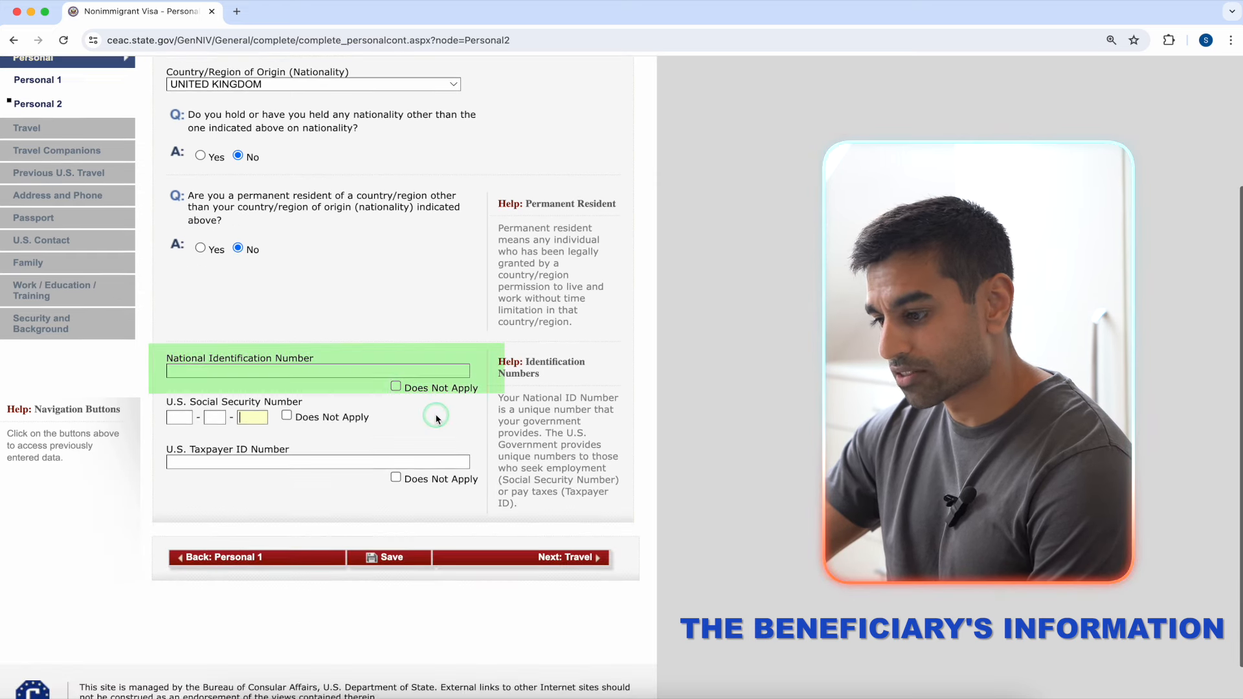
{"action": "left_click", "coordinate": [370, 372]}
{"action": "left_click", "coordinate": [396, 387]}
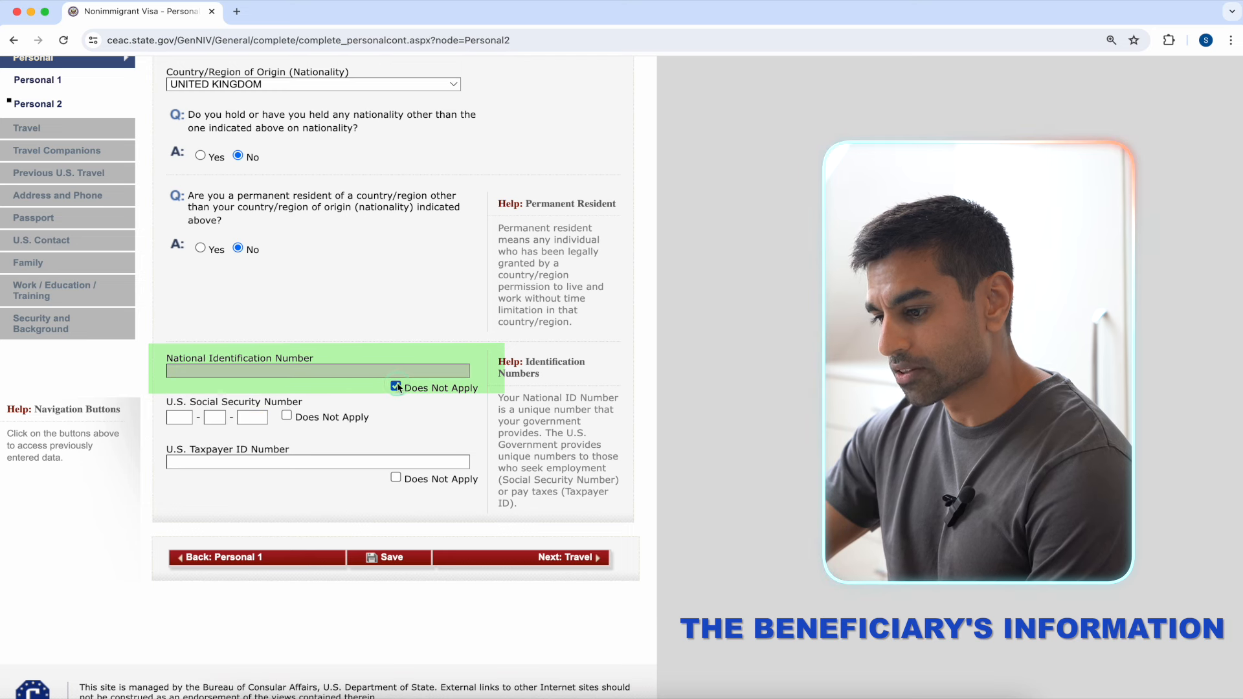
{"action": "left_click", "coordinate": [286, 417]}
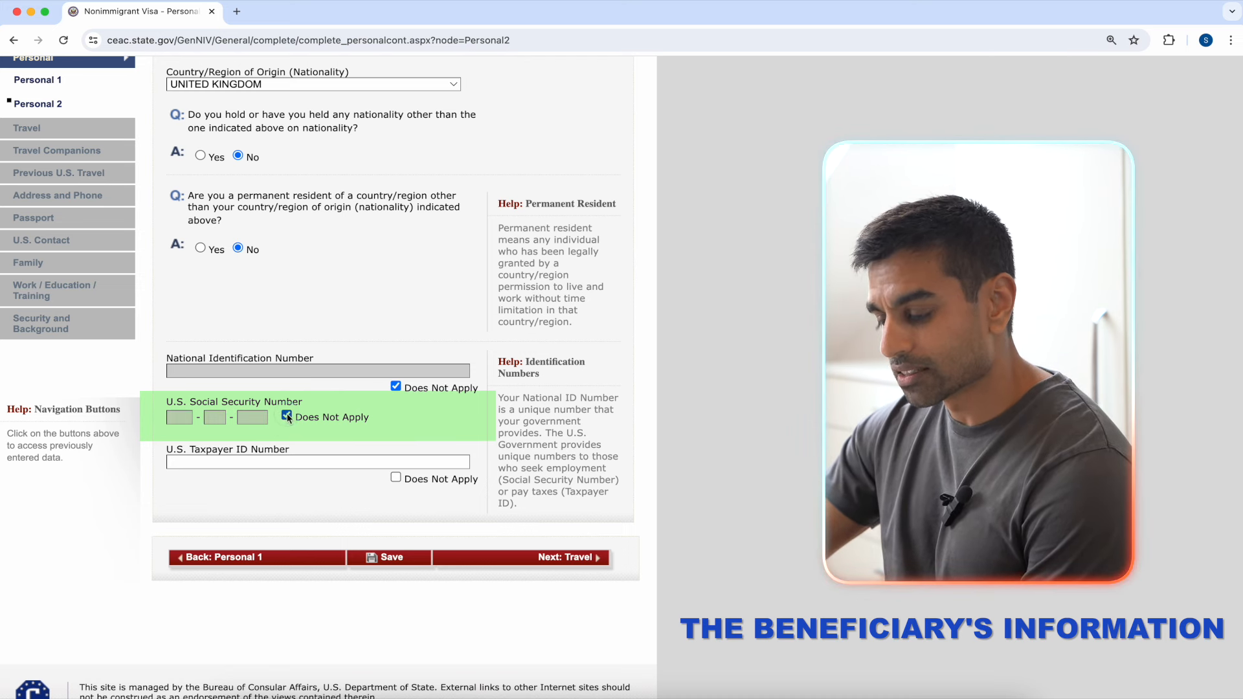
{"action": "left_click", "coordinate": [396, 478]}
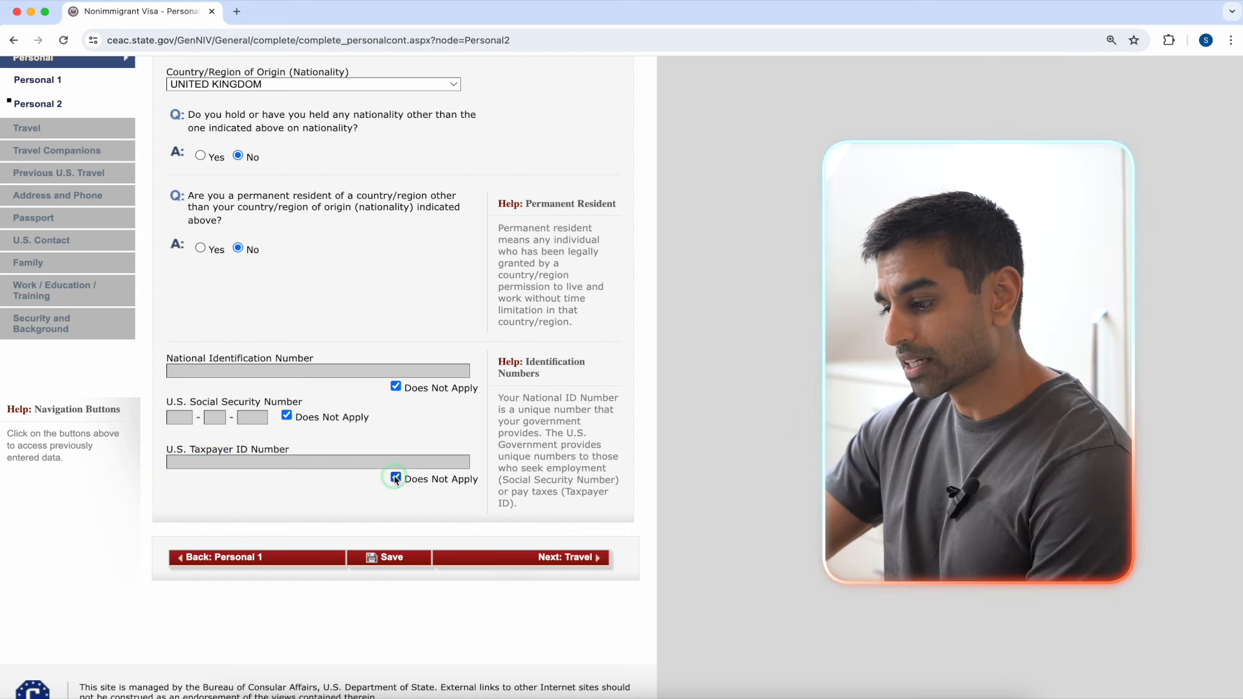
{"action": "left_click", "coordinate": [544, 558]}
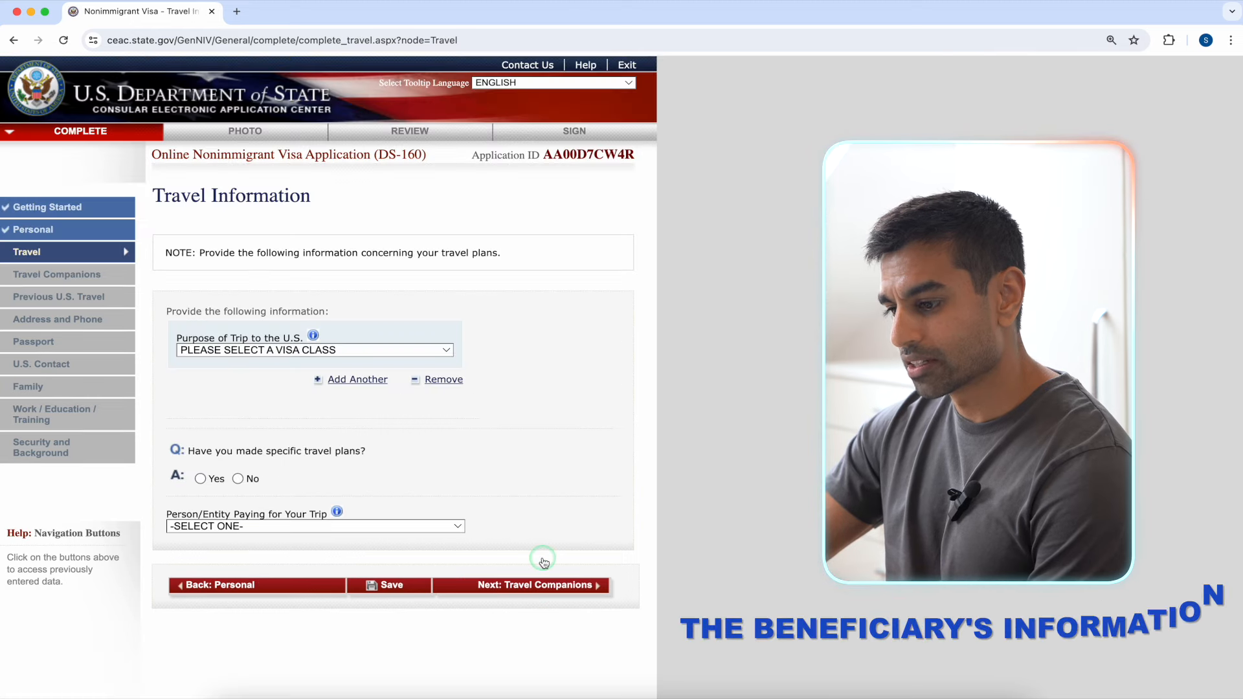
Step: Set trip purpose to FIANCÉ(E) OR SPOUSE (K), specify K1, and enter the petition receipt number
{"action": "scroll", "coordinate": [548, 403], "scroll_direction": "down", "scroll_amount": 1}
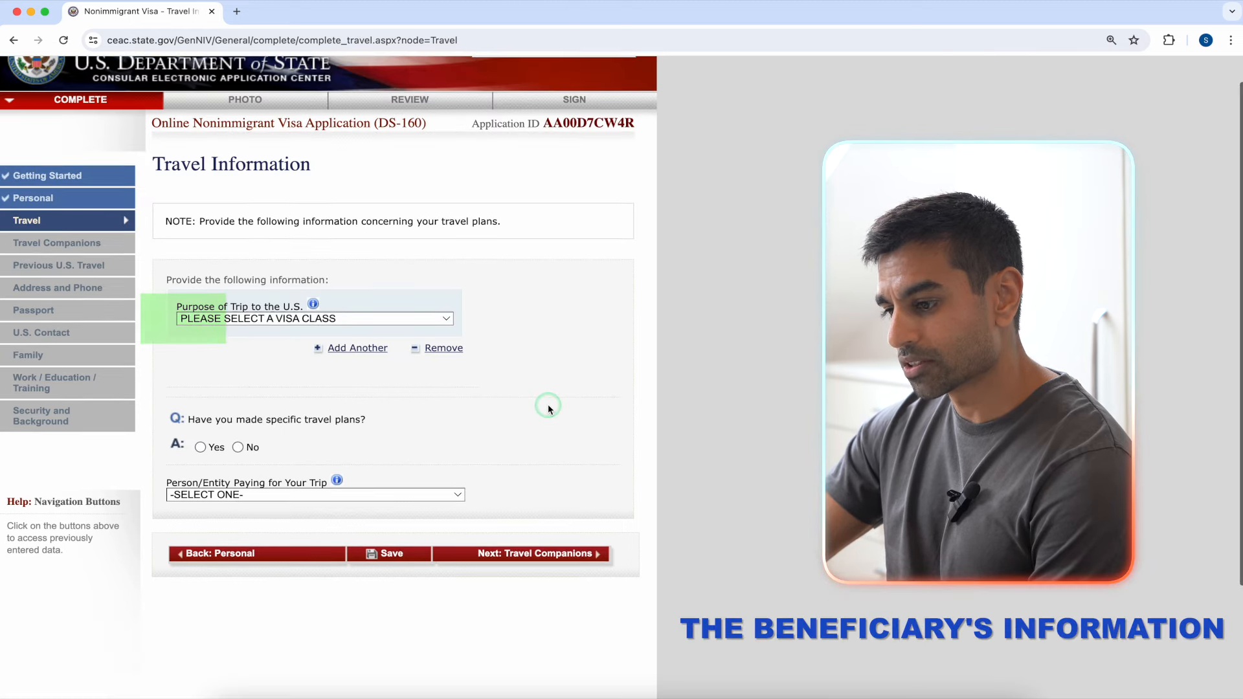
{"action": "left_click", "coordinate": [442, 316]}
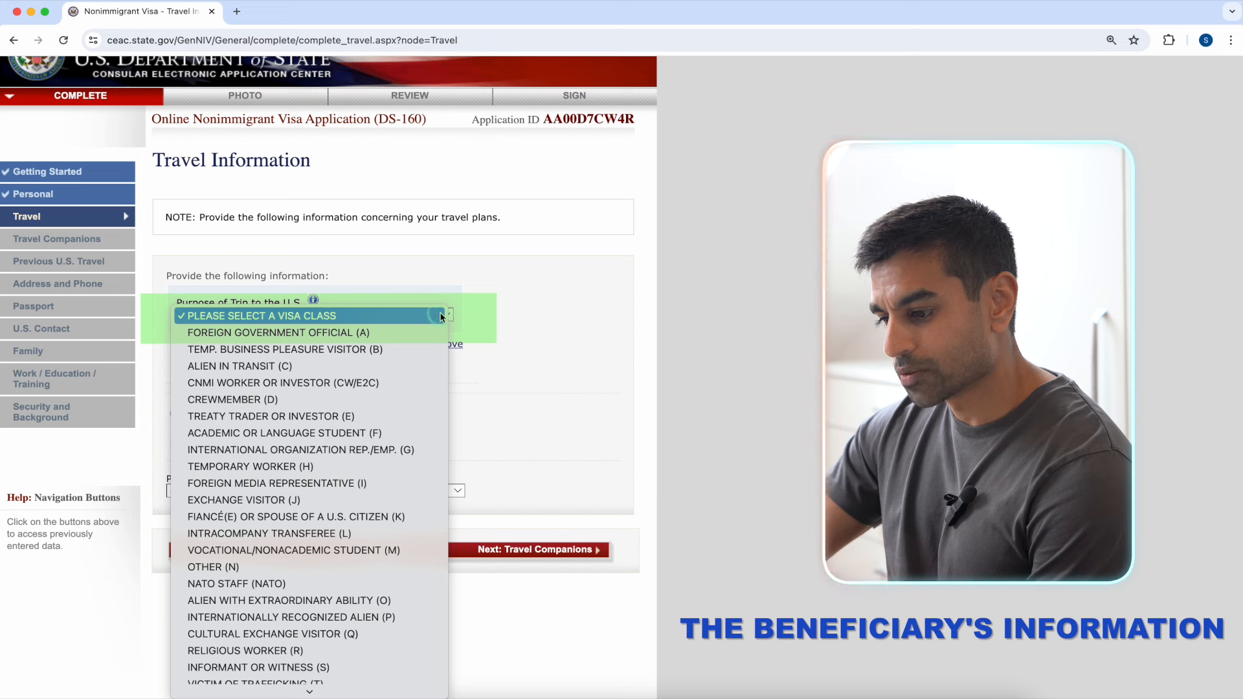
{"action": "left_click", "coordinate": [410, 517]}
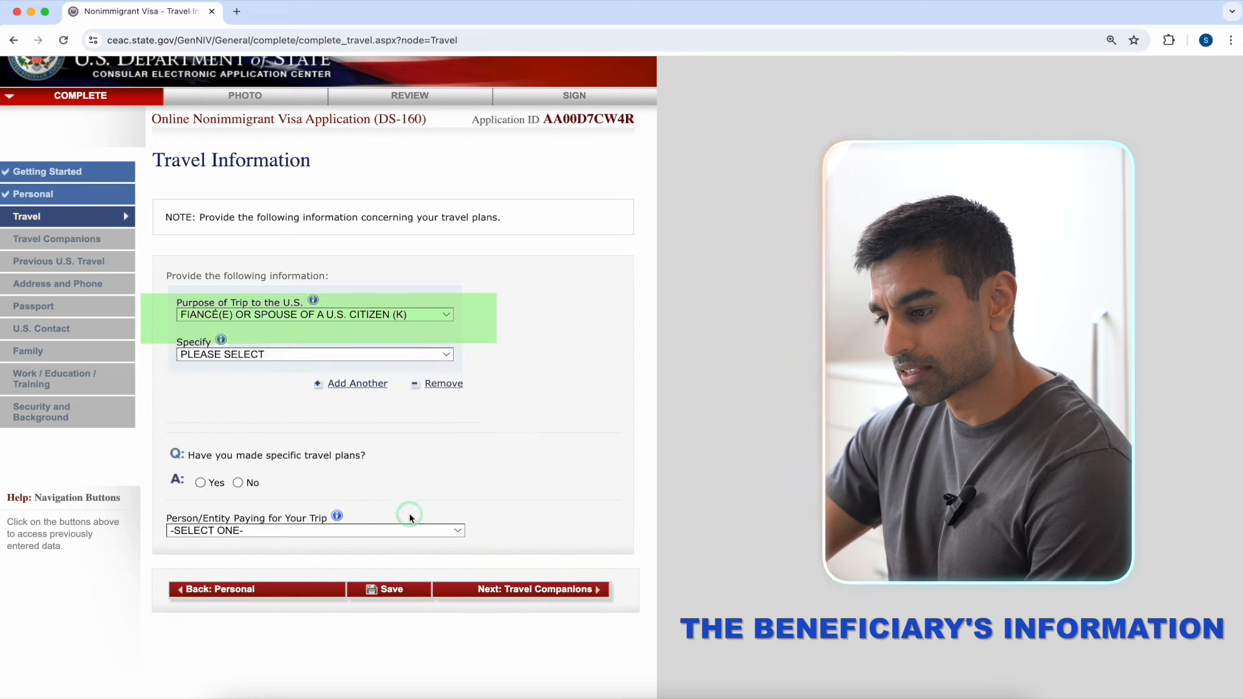
{"action": "left_click", "coordinate": [424, 357]}
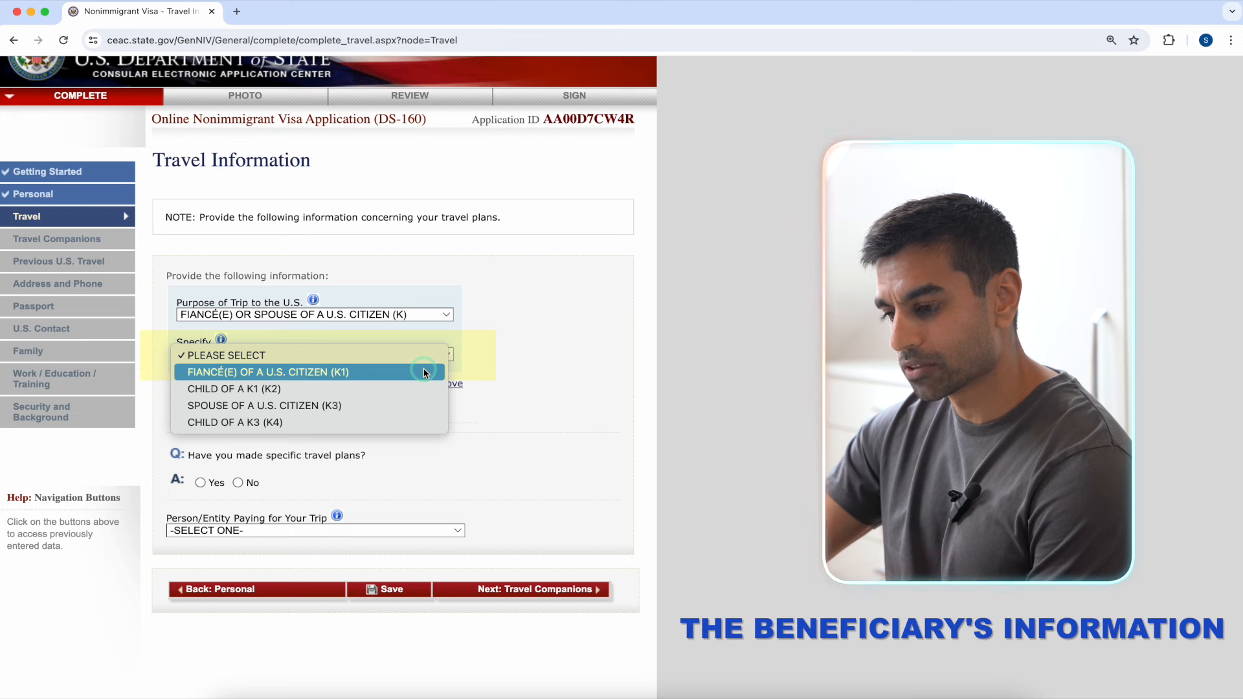
{"action": "left_click", "coordinate": [424, 372]}
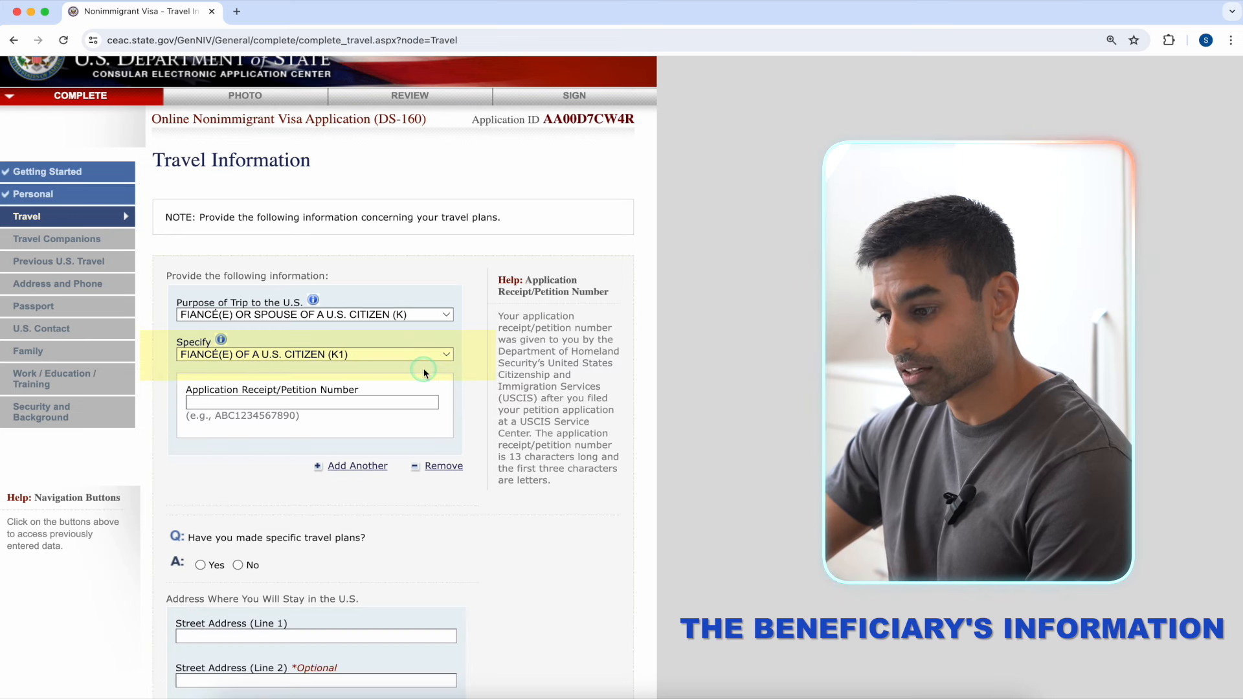
{"action": "left_click", "coordinate": [416, 403]}
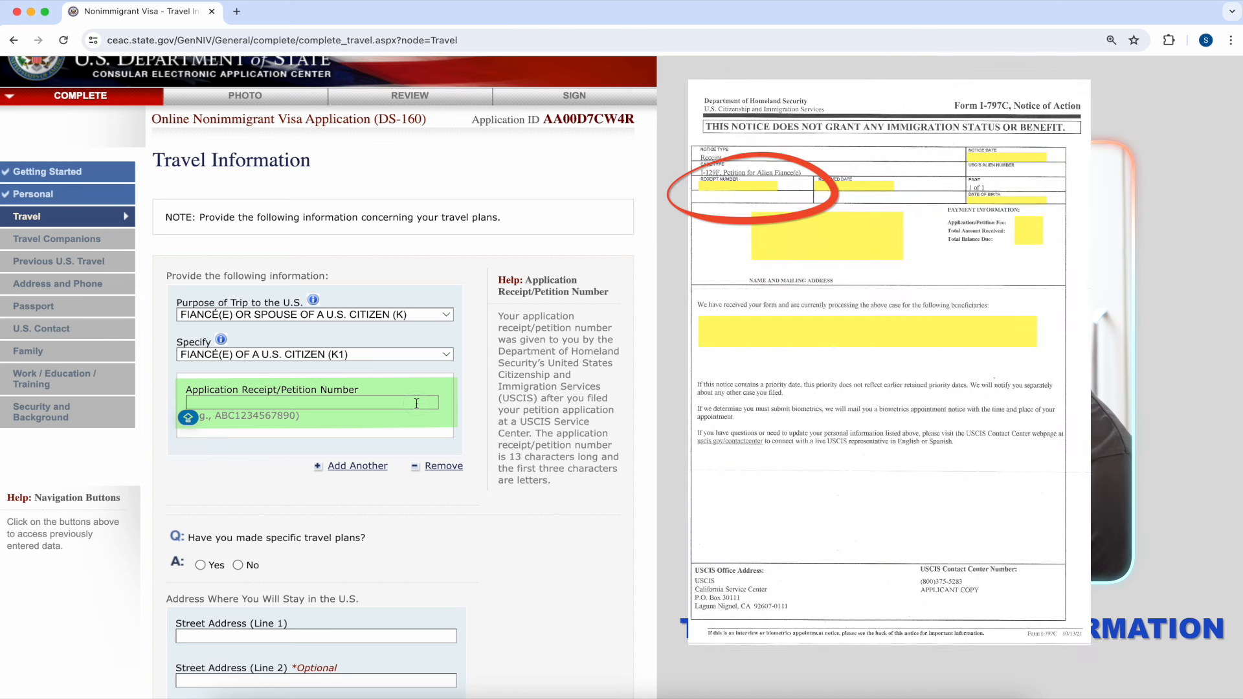
{"action": "type", "text": "WAC12345"}
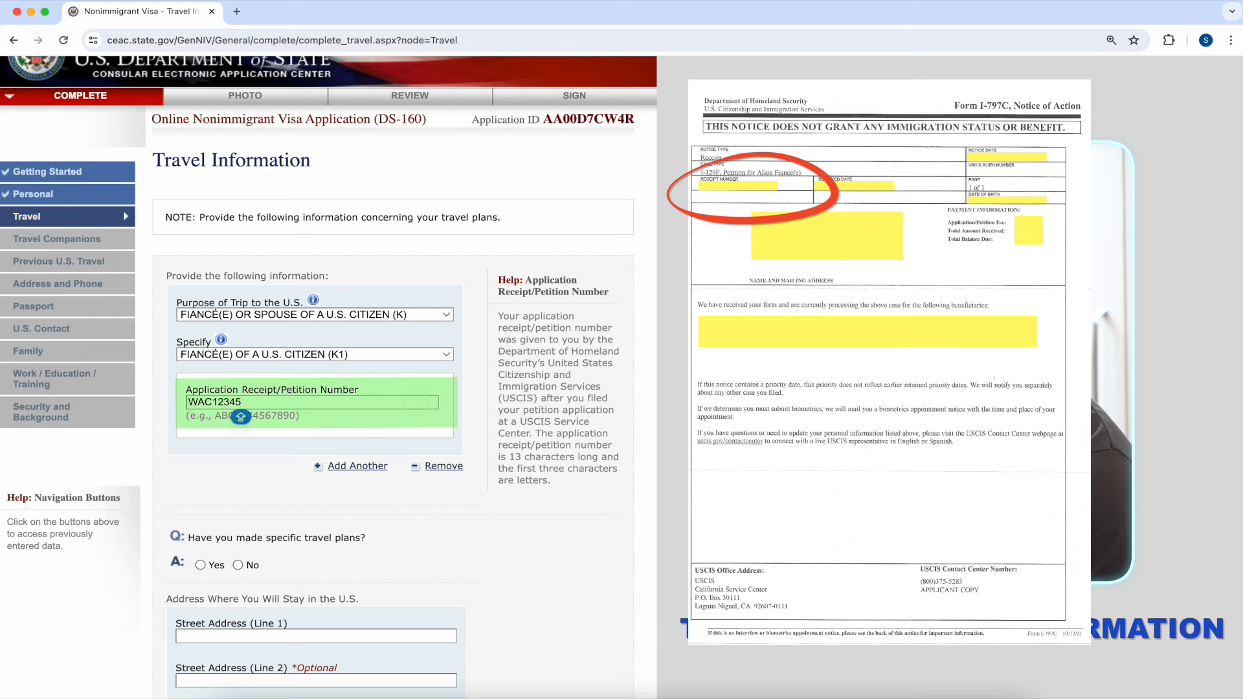
{"action": "type", "text": "67891"}
{"action": "scroll", "coordinate": [460, 490], "scroll_direction": "down", "scroll_amount": 5}
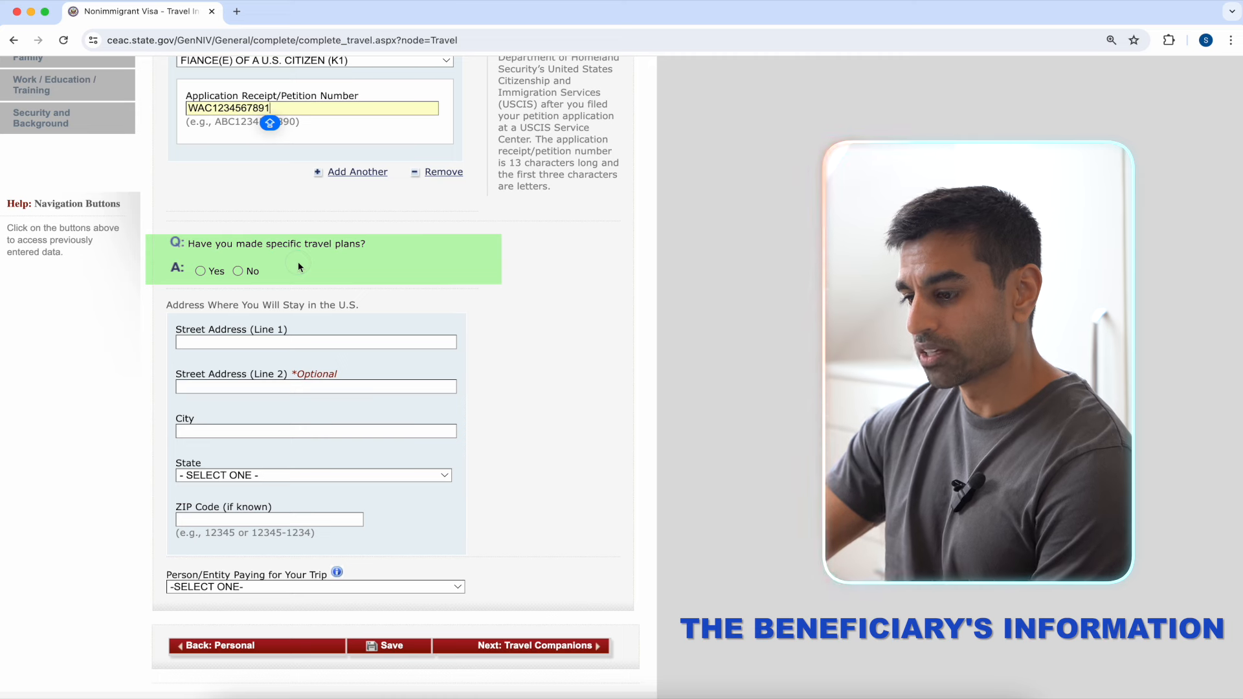
Step: Answer No to specific travel plans and set the intended arrival date to 05 JUL 2024
{"action": "left_click", "coordinate": [200, 271]}
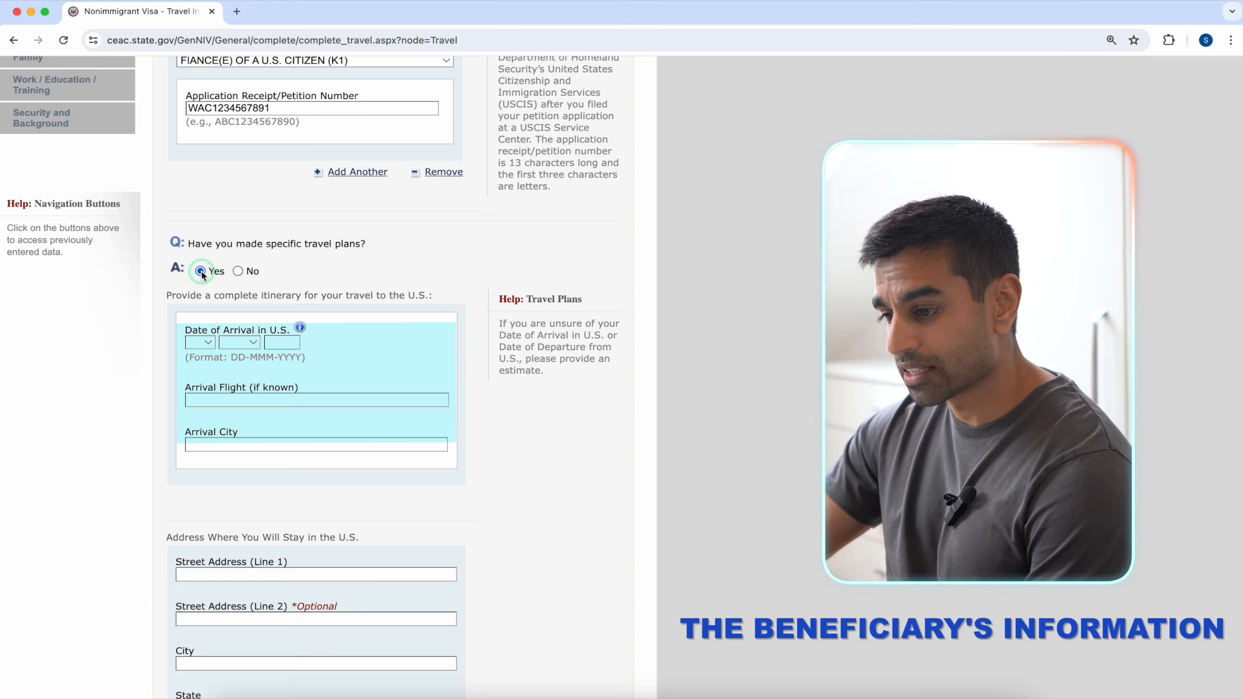
{"action": "left_click", "coordinate": [238, 271]}
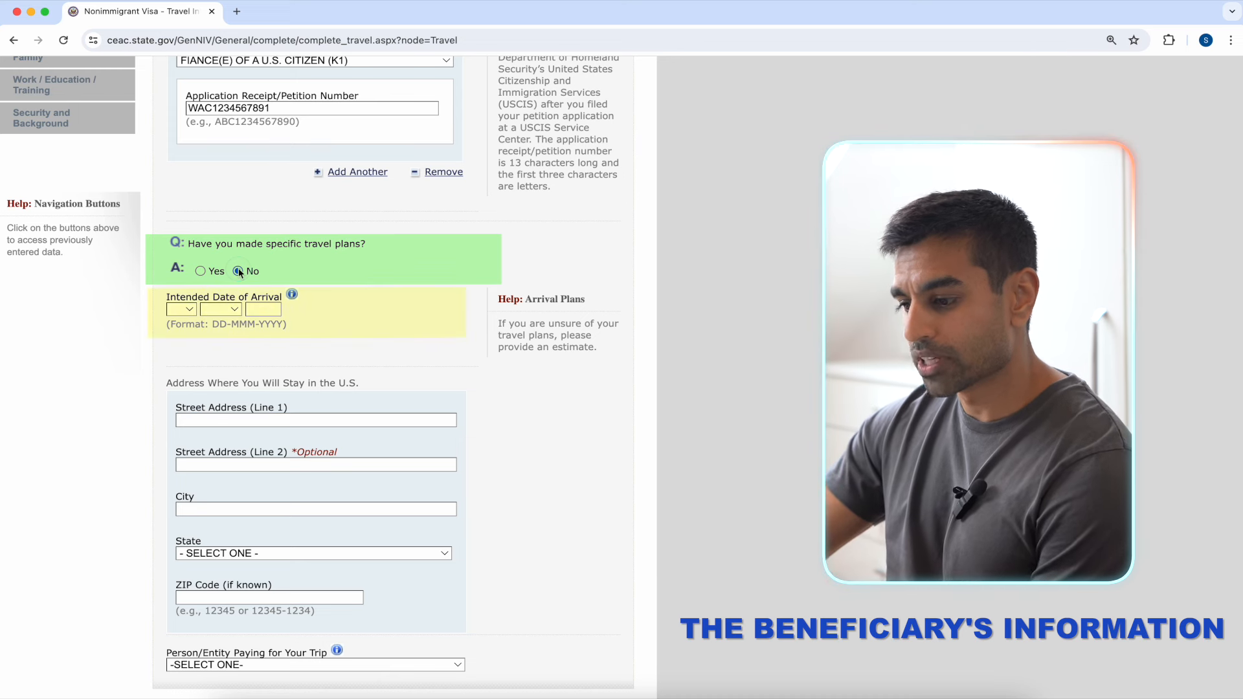
{"action": "left_click", "coordinate": [193, 310]}
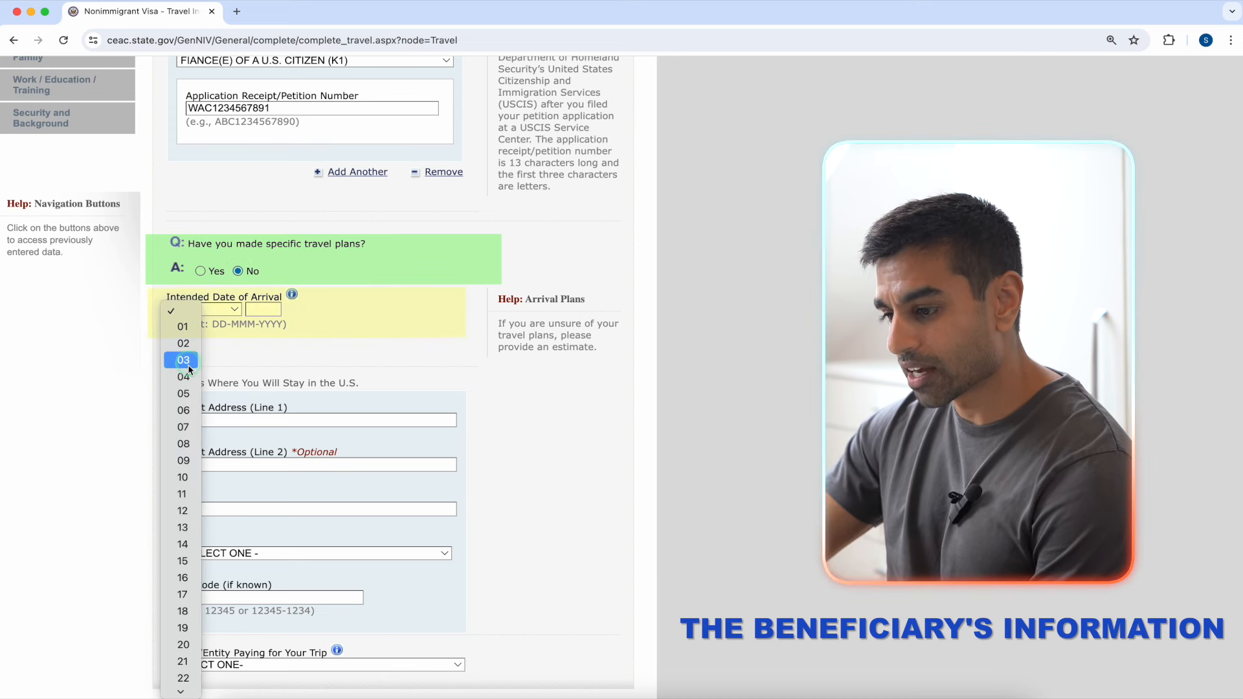
{"action": "left_click", "coordinate": [184, 391]}
{"action": "left_click", "coordinate": [226, 310]}
{"action": "left_click", "coordinate": [220, 428]}
{"action": "left_click", "coordinate": [263, 310]}
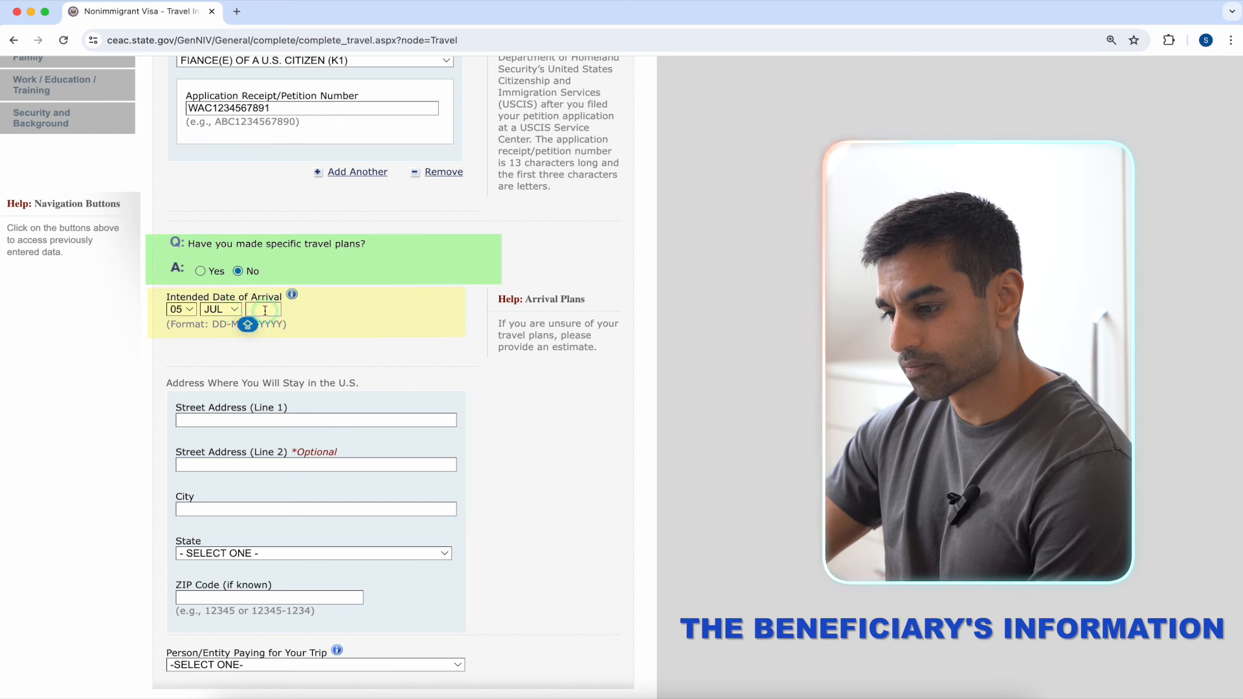
{"action": "type", "text": "2024"}
{"action": "scroll", "coordinate": [390, 337], "scroll_direction": "down", "scroll_amount": 3}
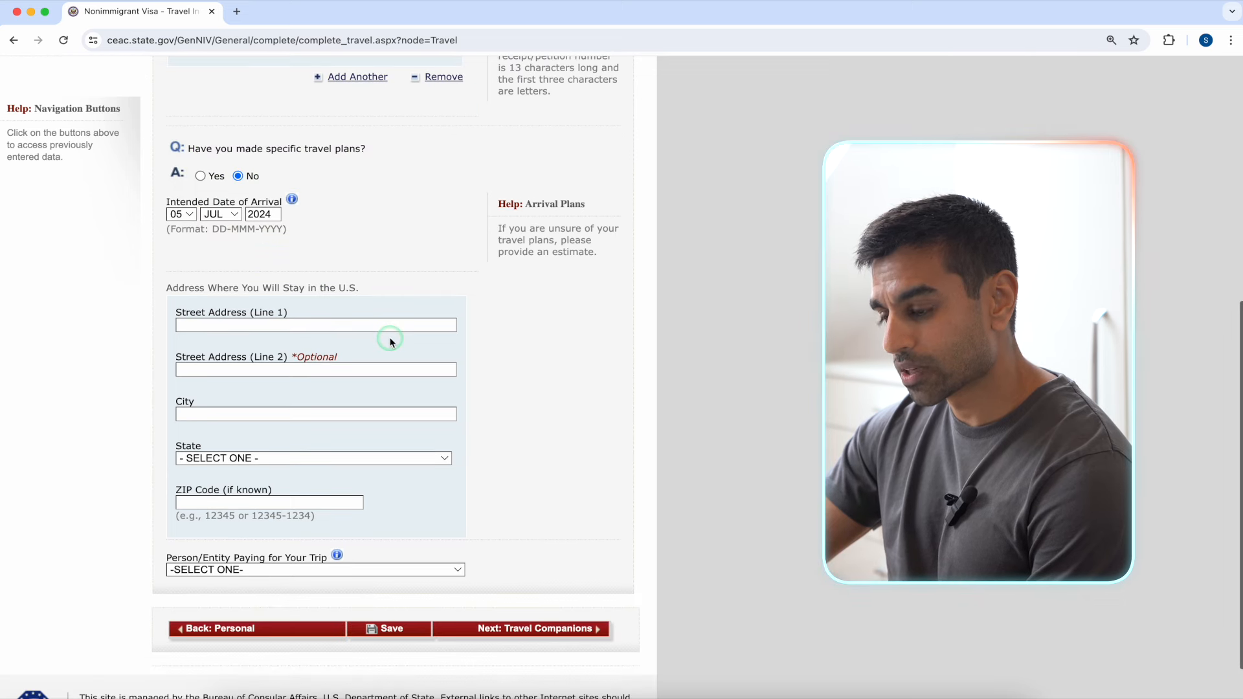
Step: Enter the U.S. stay street address, city NEW YORK, state NEW YORK and ZIP code
{"action": "left_click", "coordinate": [379, 324]}
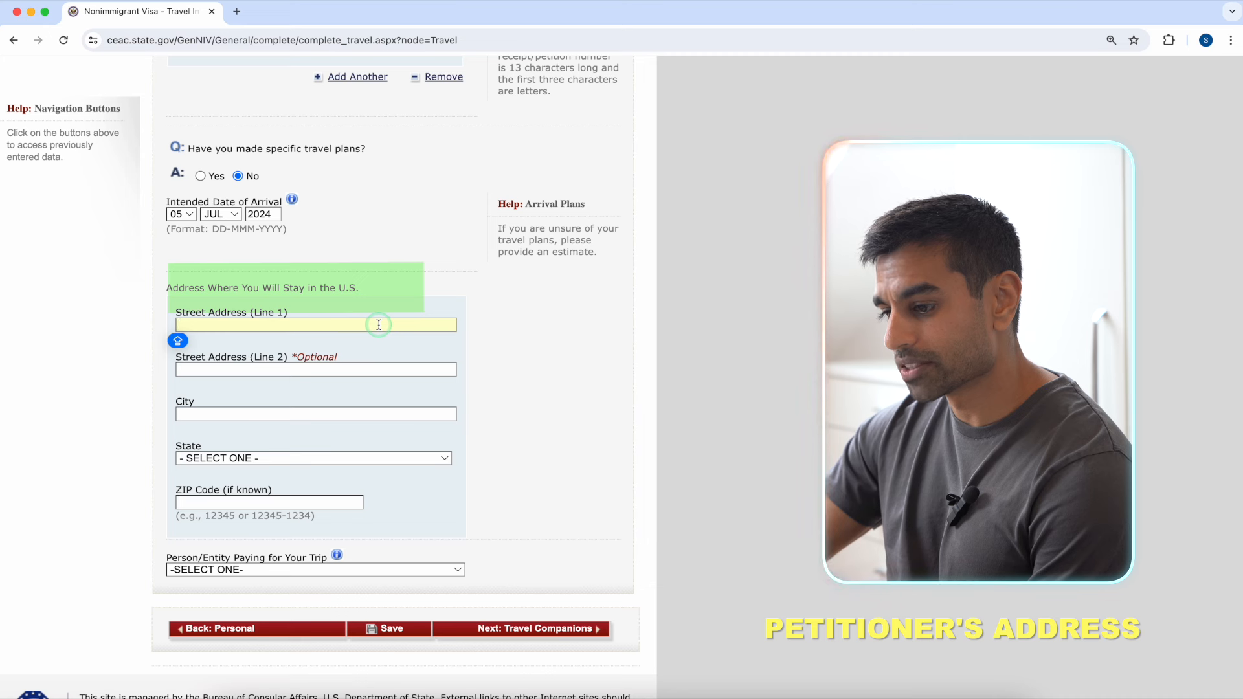
{"action": "type", "text": "123 NEW YORK STREET"}
{"action": "left_click", "coordinate": [367, 370]}
{"action": "type", "text": "APT 4S"}
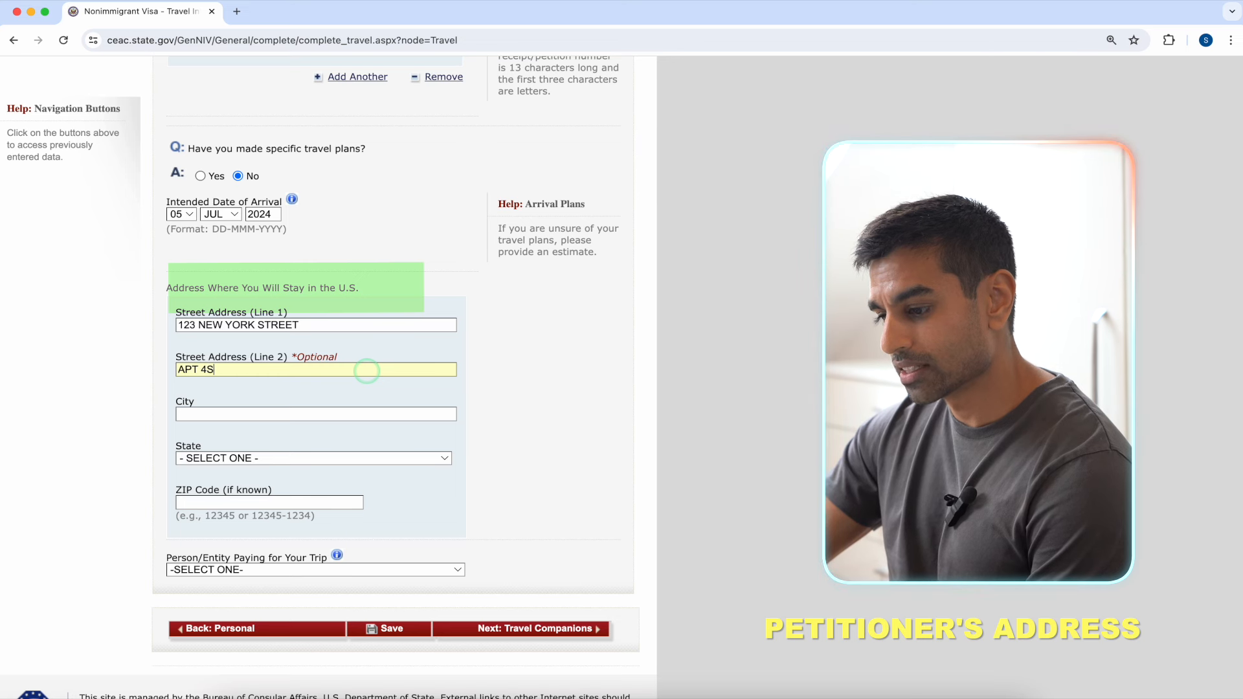
{"action": "left_click", "coordinate": [363, 413]}
{"action": "type", "text": "NE"}
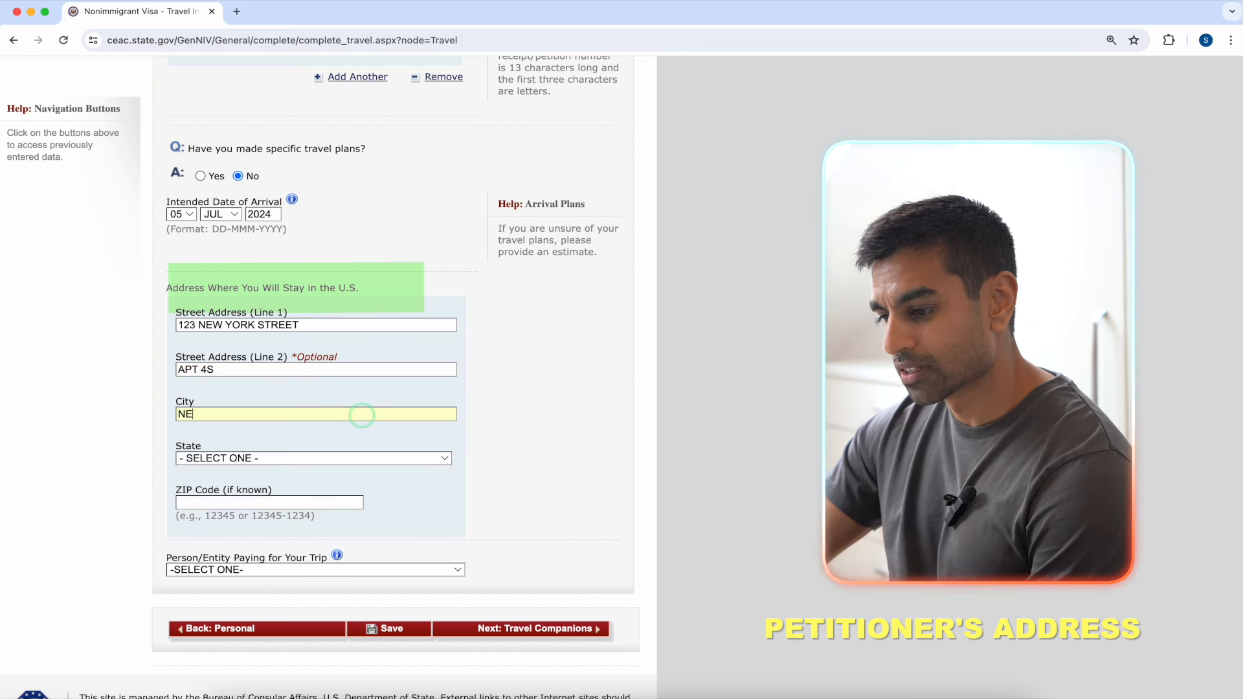
{"action": "type", "text": "W YORK"}
{"action": "left_click", "coordinate": [361, 458]}
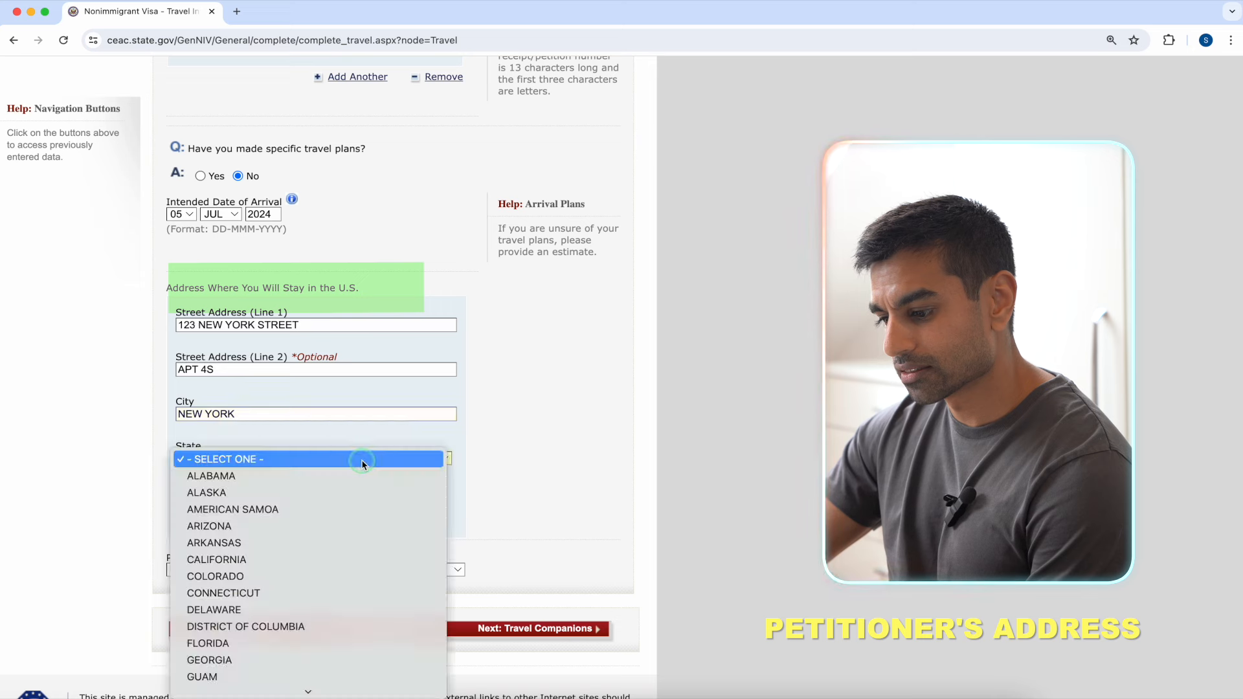
{"action": "type", "text": "NEW"}
{"action": "scroll", "coordinate": [326, 625], "scroll_direction": "down", "scroll_amount": 2}
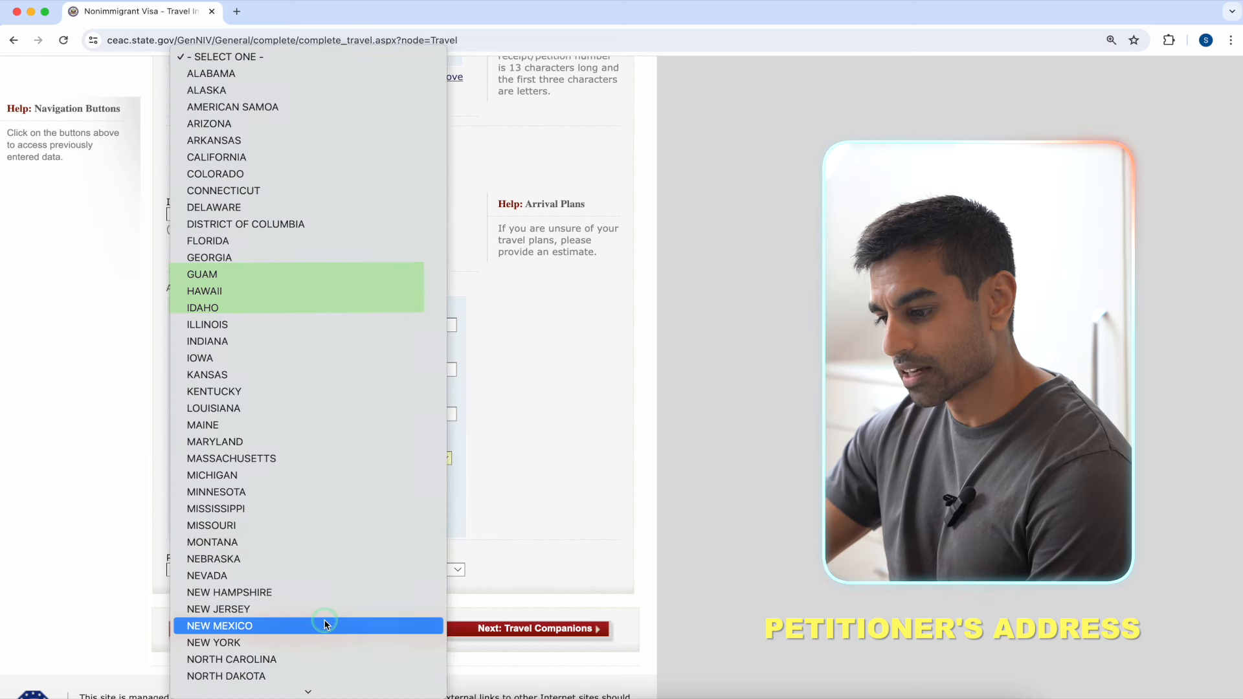
{"action": "left_click", "coordinate": [321, 638]}
{"action": "left_click", "coordinate": [317, 503]}
{"action": "type", "text": "10026"}
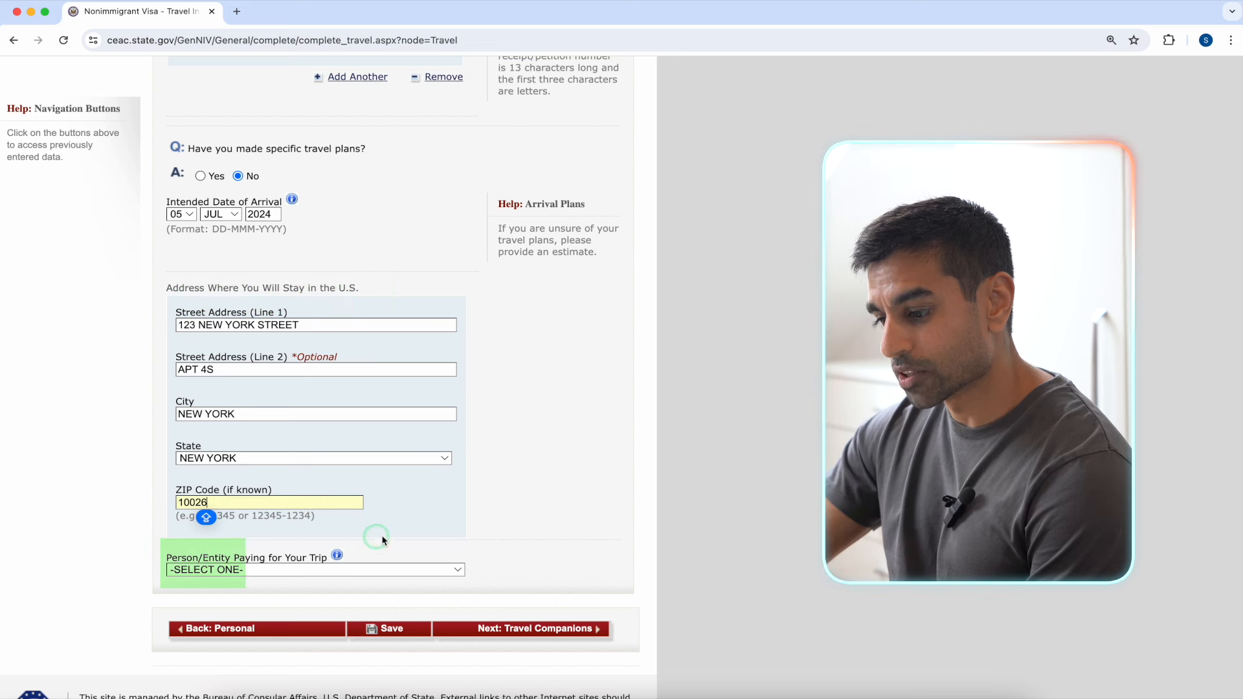
Step: Set the trip payer to SELF and save the travel information
{"action": "left_click", "coordinate": [446, 569]}
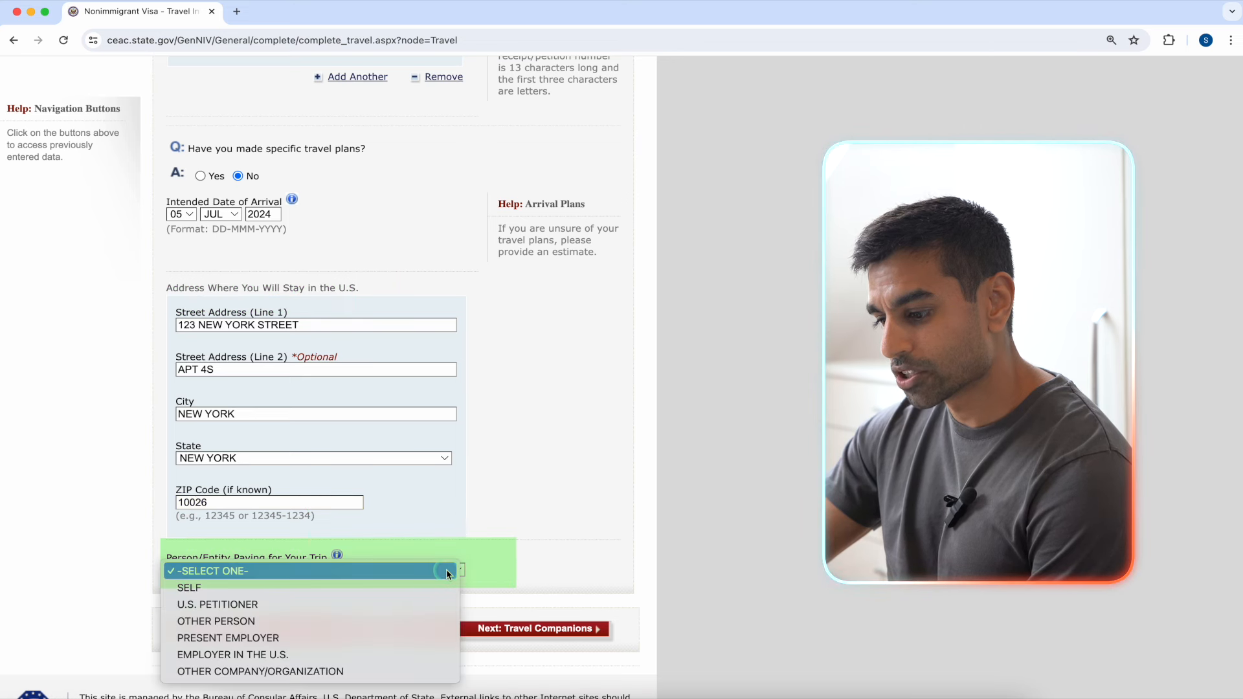
{"action": "left_click", "coordinate": [437, 602]}
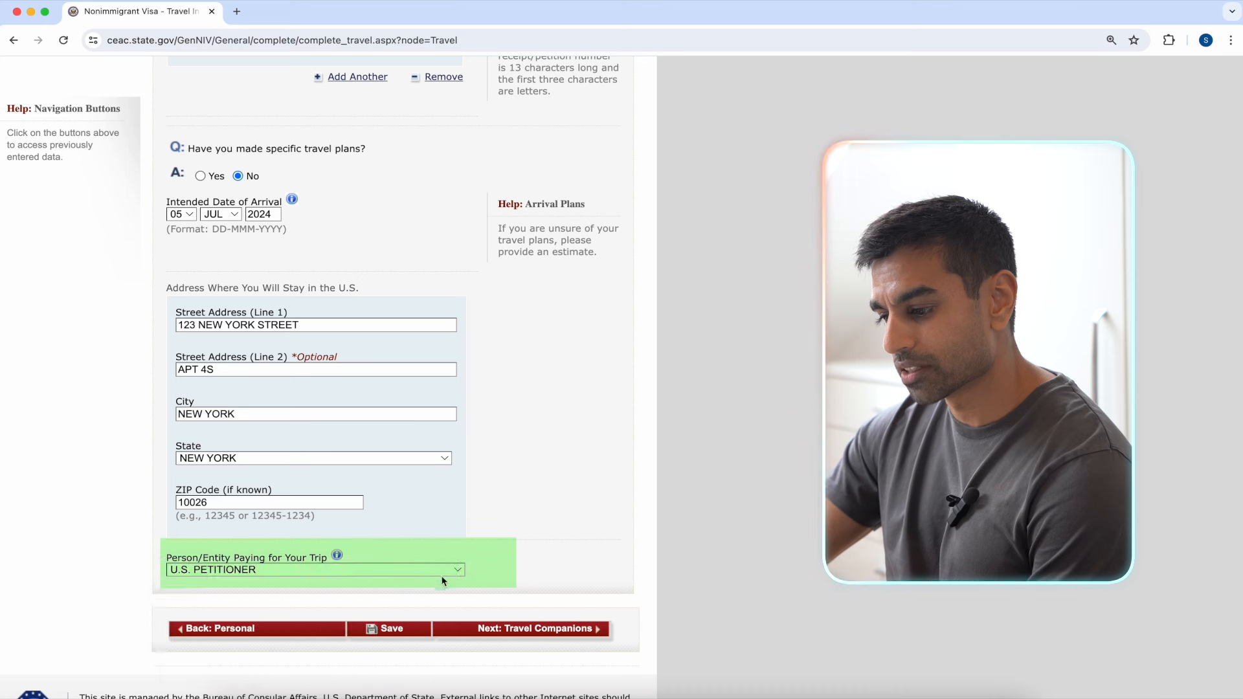
{"action": "left_click", "coordinate": [456, 573]}
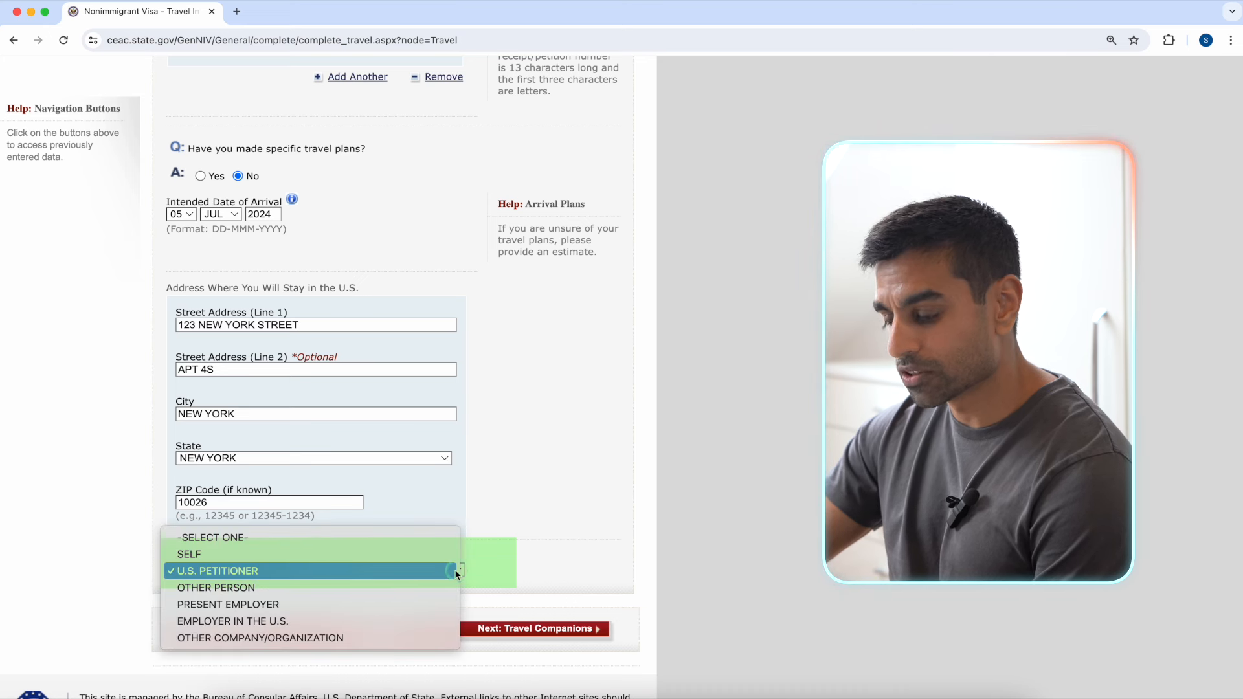
{"action": "left_click", "coordinate": [452, 554]}
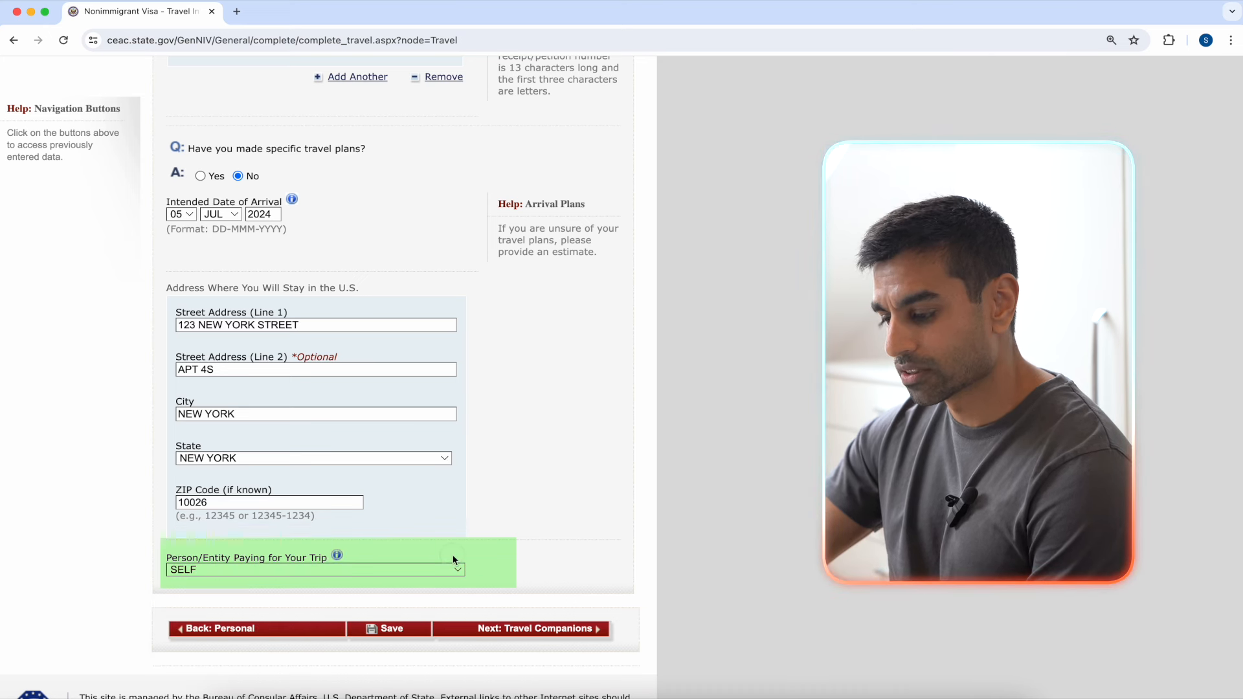
{"action": "left_click", "coordinate": [392, 629]}
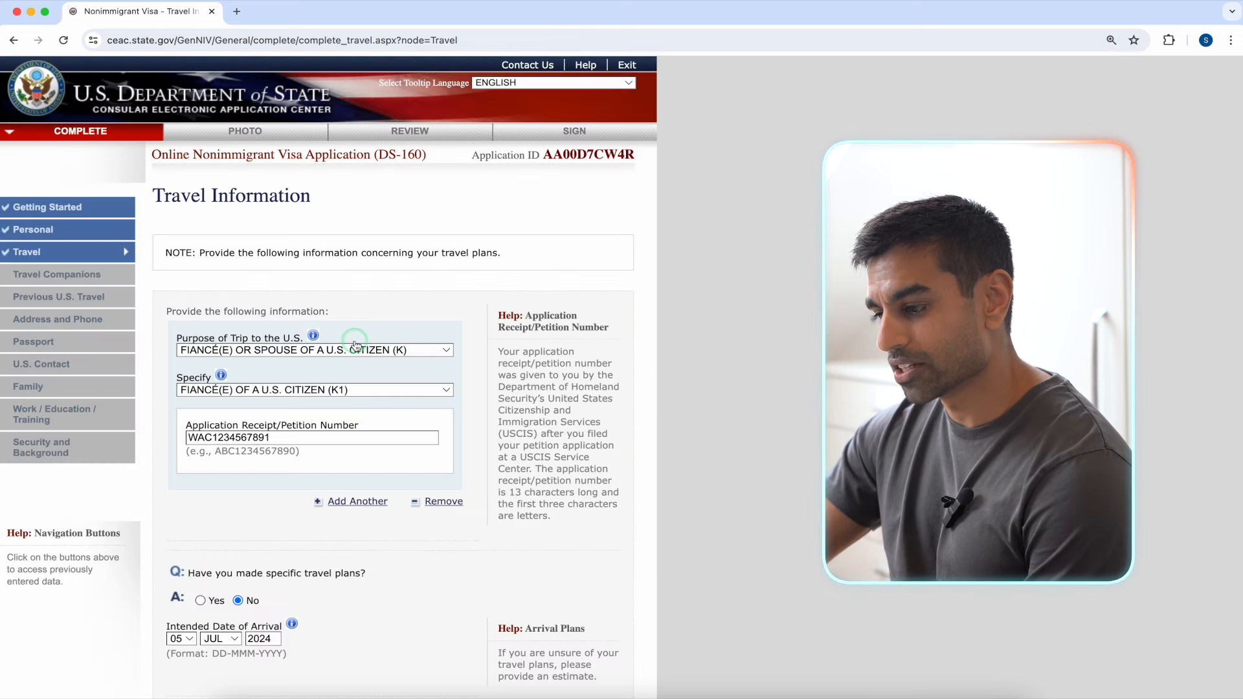
{"action": "scroll", "coordinate": [704, 259], "scroll_direction": "down", "scroll_amount": 7}
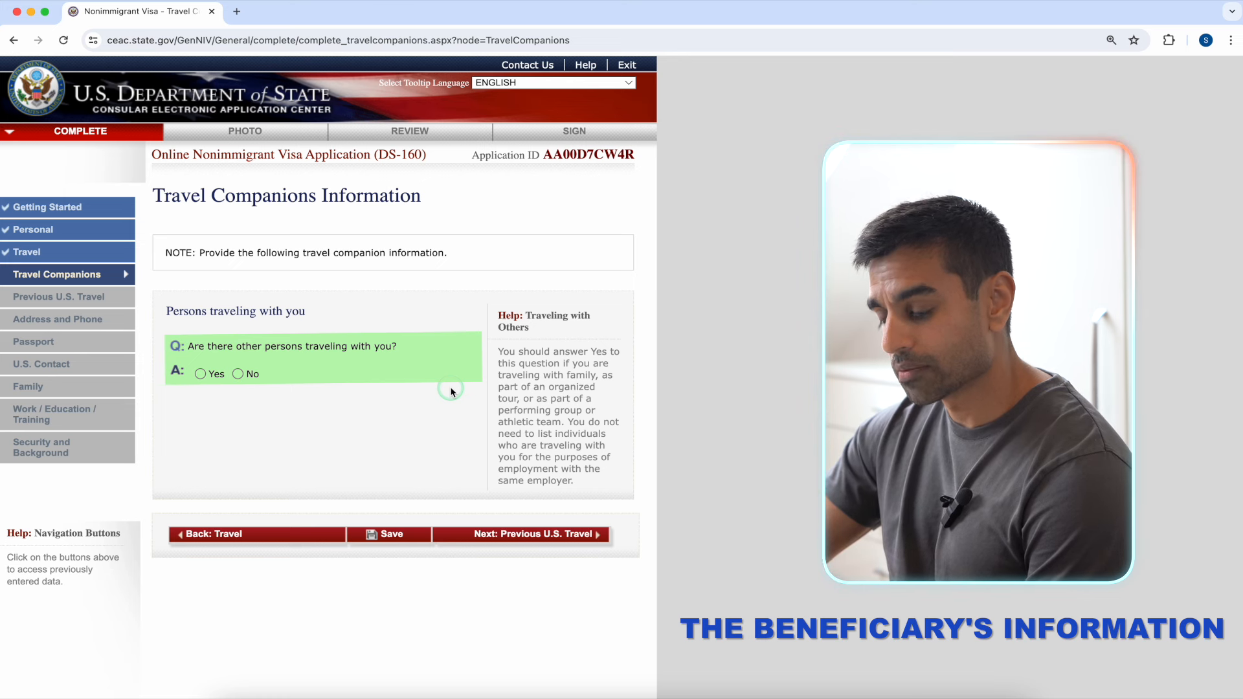
Step: Answer No to other persons traveling, save, and advance to Previous U.S. Travel
{"action": "left_click", "coordinate": [238, 374]}
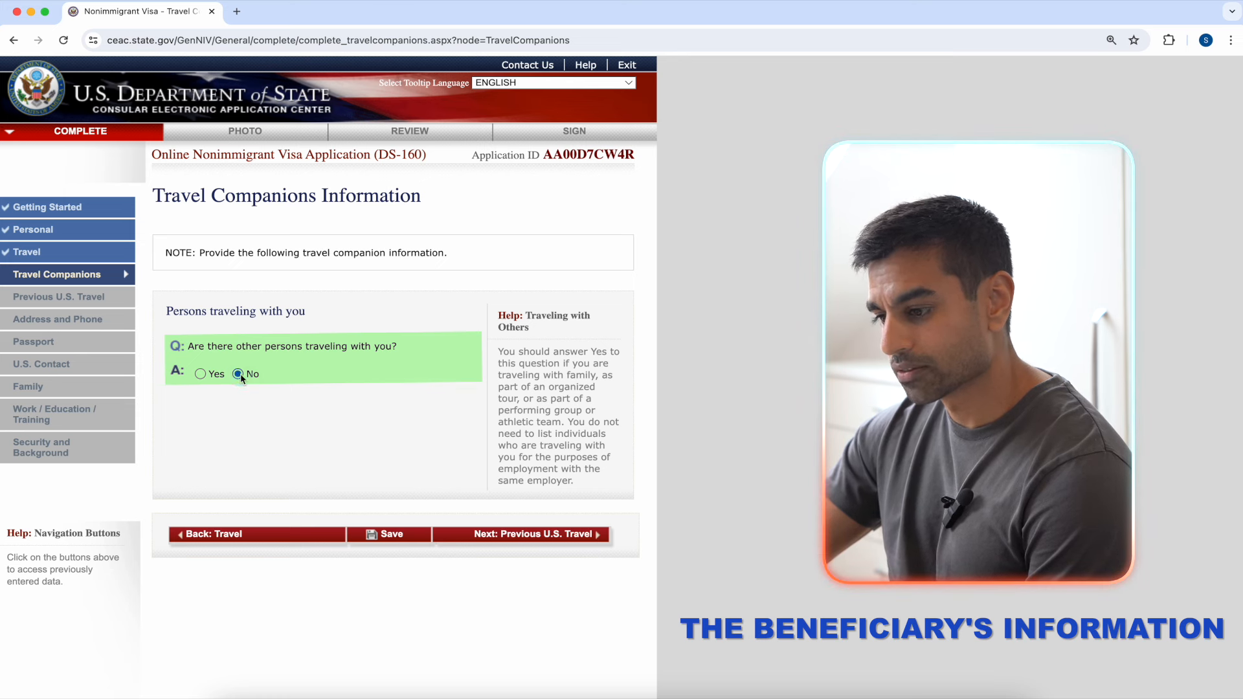
{"action": "left_click", "coordinate": [399, 535]}
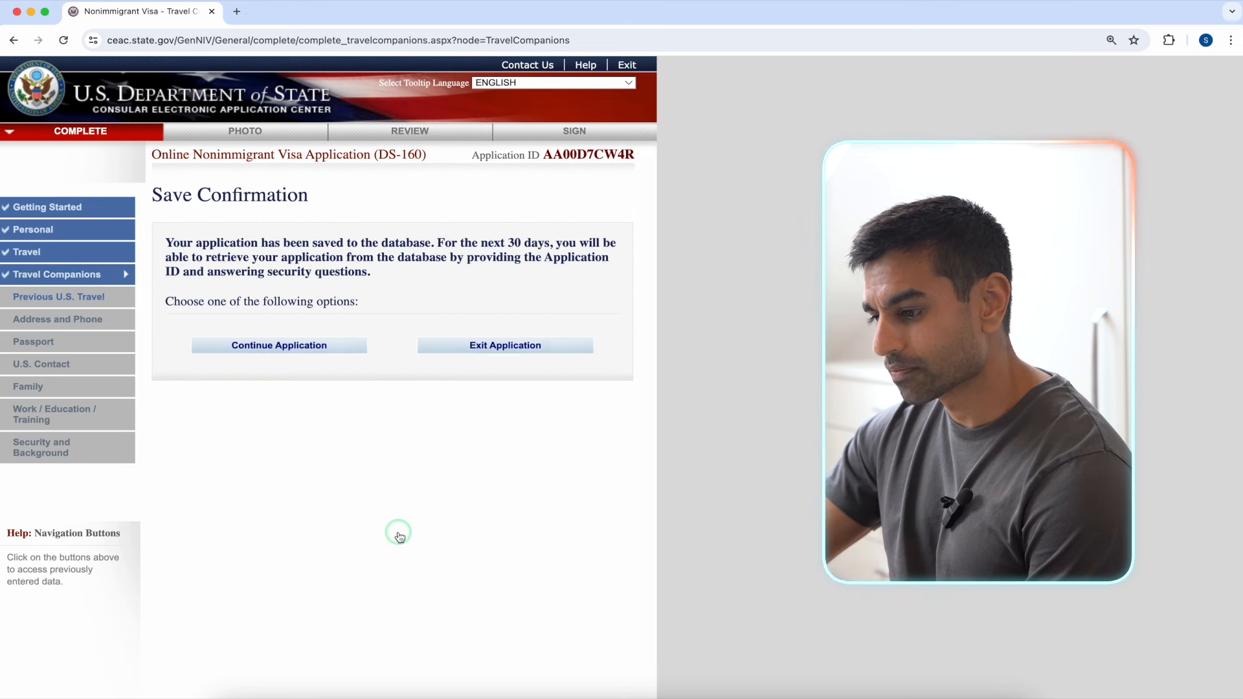
{"action": "left_click", "coordinate": [337, 352]}
{"action": "left_click", "coordinate": [529, 543]}
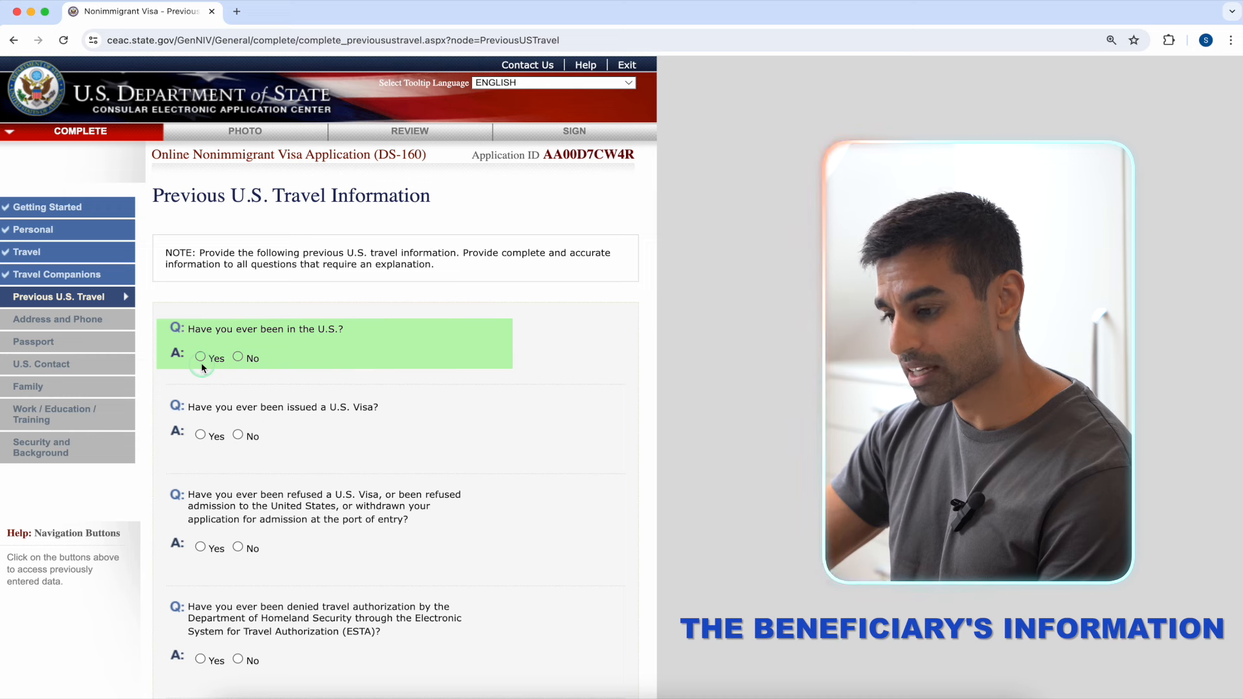
Step: Select Yes for 'Have you ever been in the U.S.?'
{"action": "left_click", "coordinate": [199, 357]}
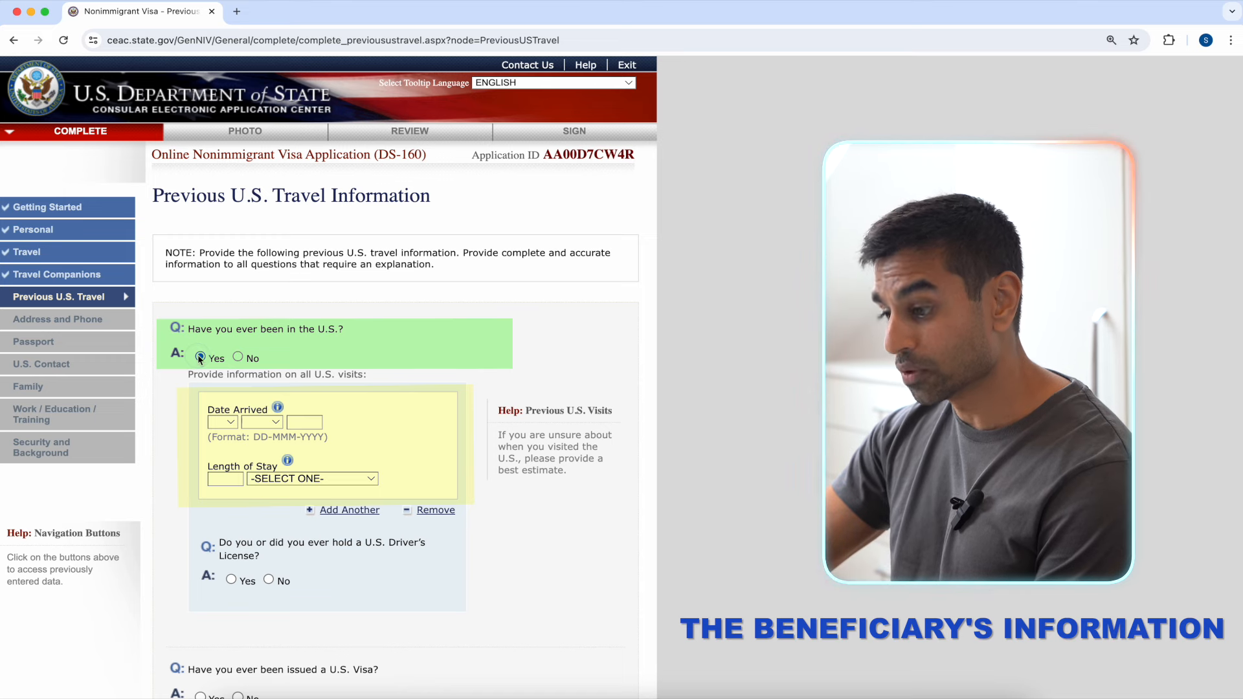
{"action": "left_click", "coordinate": [200, 358]}
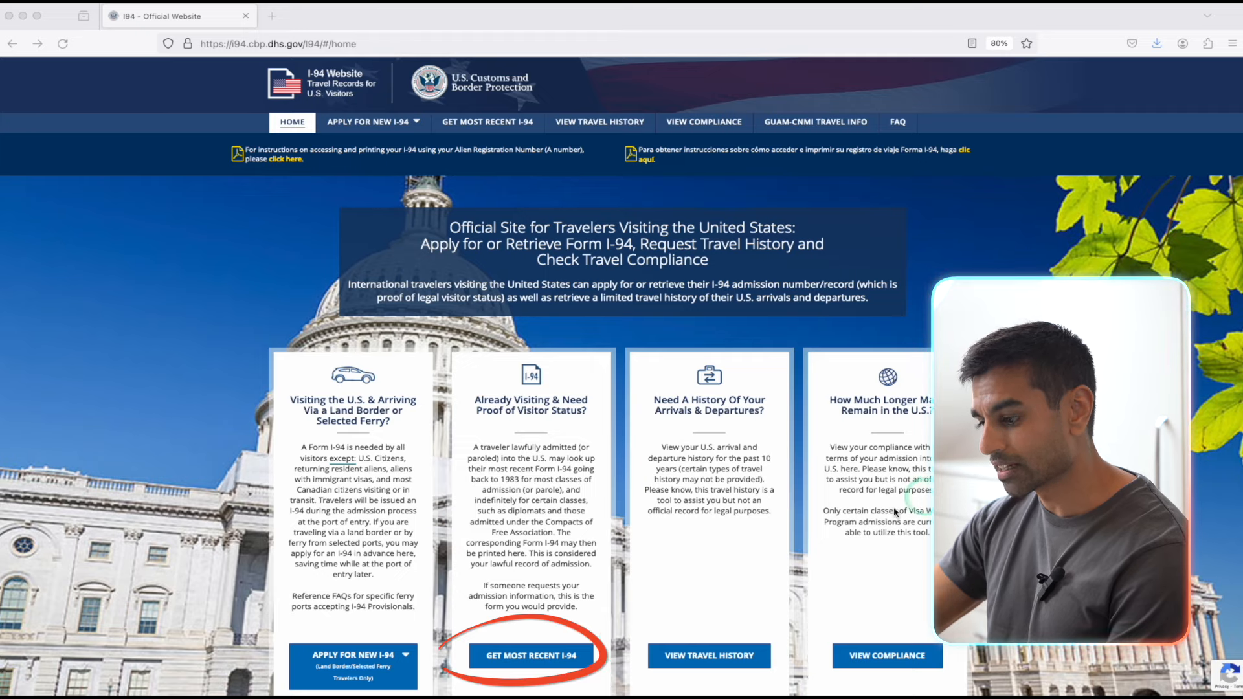
Step: Start the Get Most Recent I-94 lookup, accept the terms, and enter the traveler's first and last name
{"action": "left_click", "coordinate": [567, 658]}
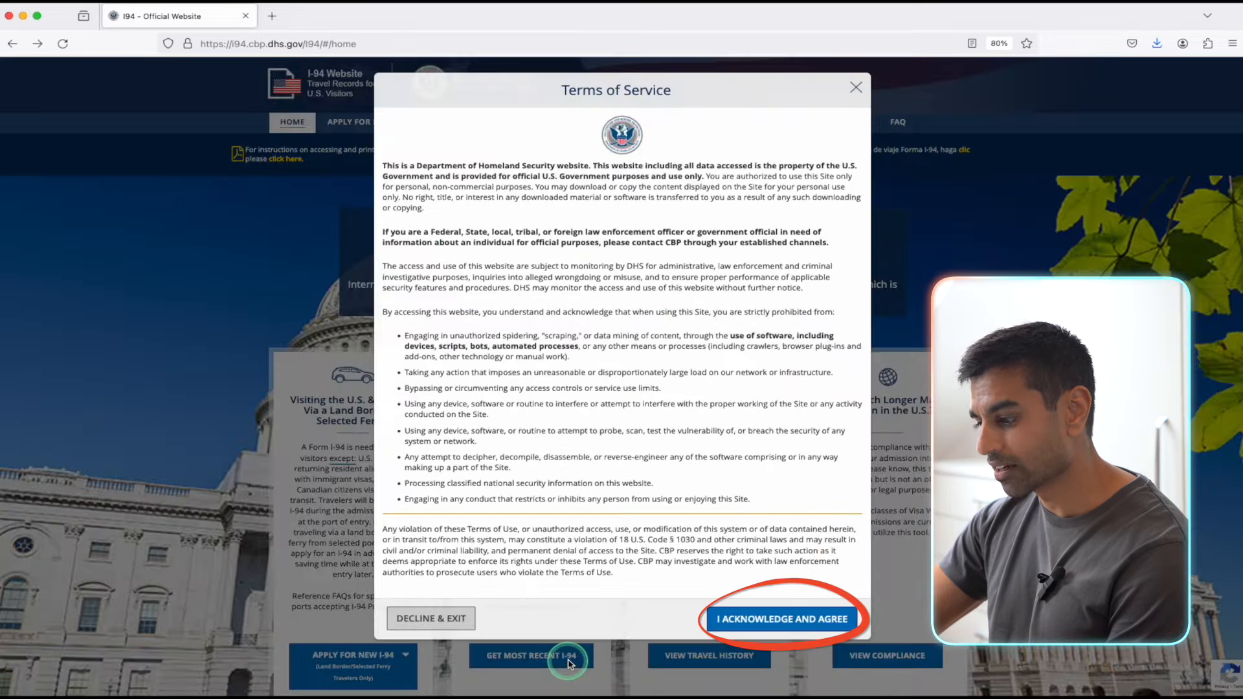
{"action": "left_click", "coordinate": [746, 618]}
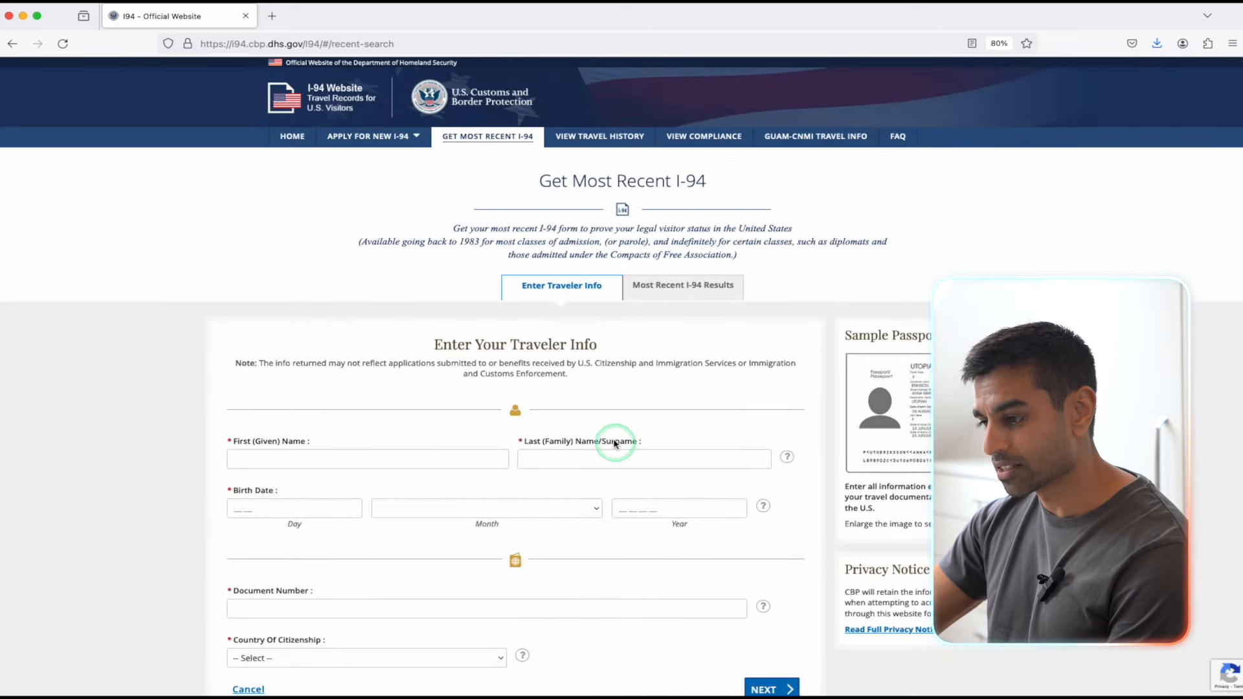
{"action": "scroll", "coordinate": [604, 427], "scroll_direction": "down", "scroll_amount": 3}
{"action": "left_click", "coordinate": [383, 358]}
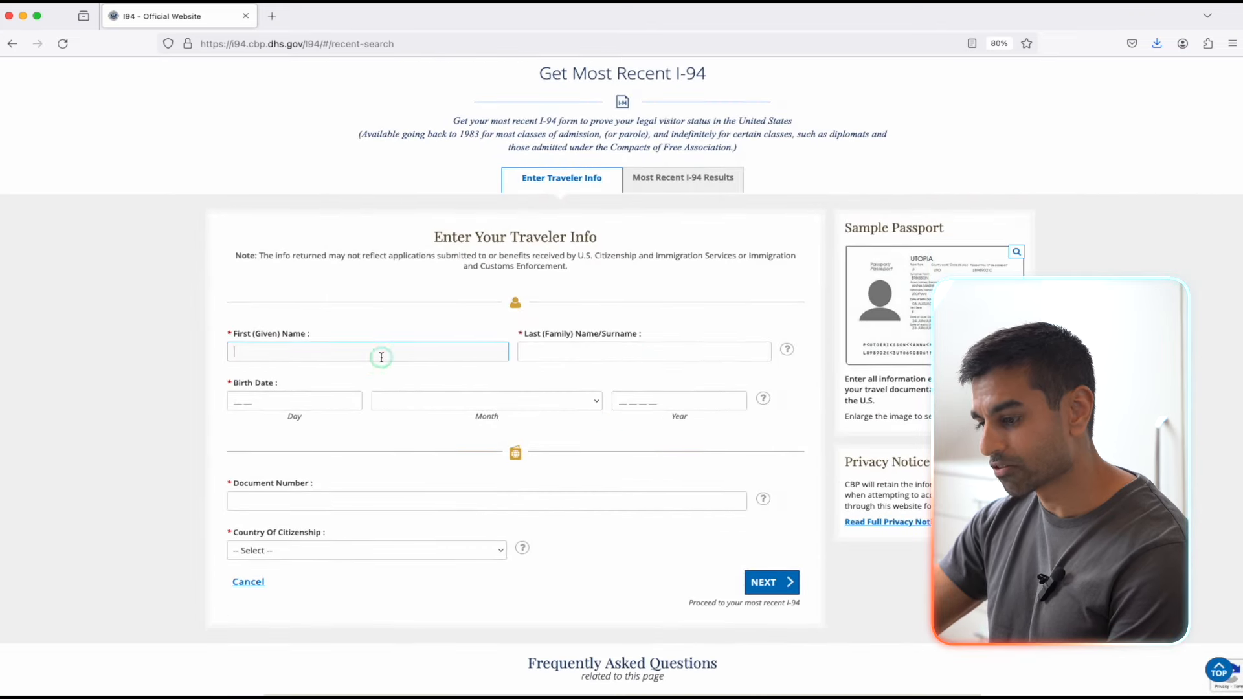
{"action": "left_click", "coordinate": [554, 351]}
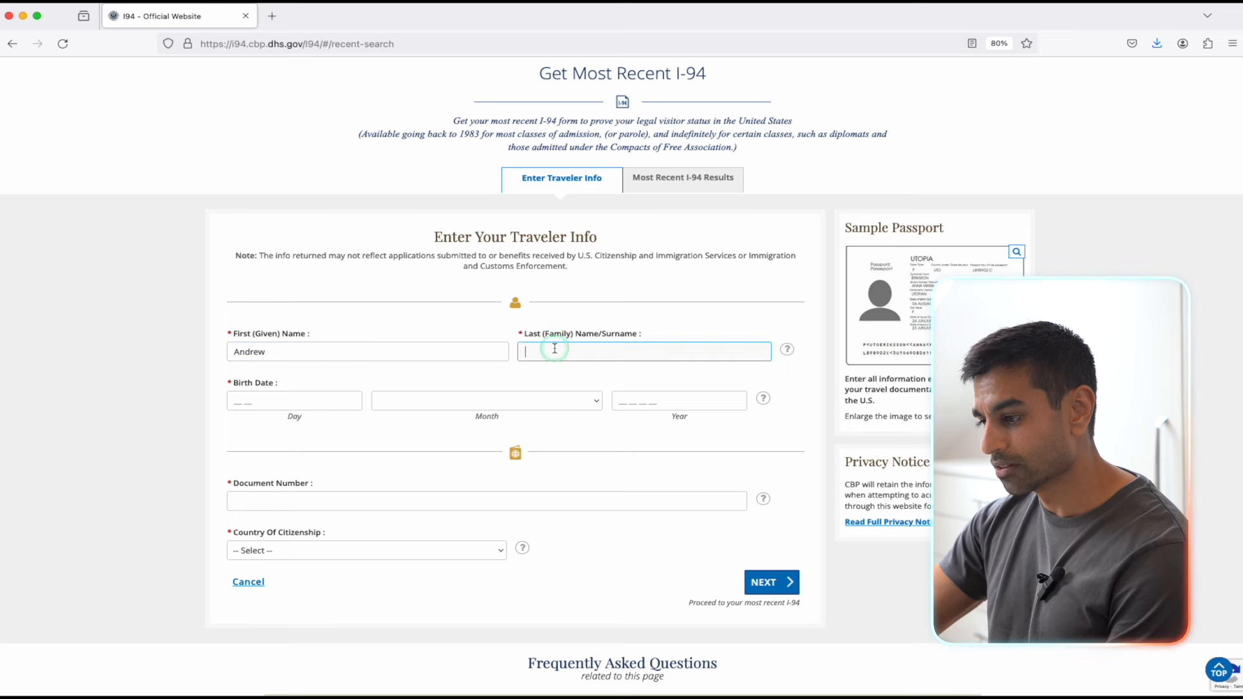
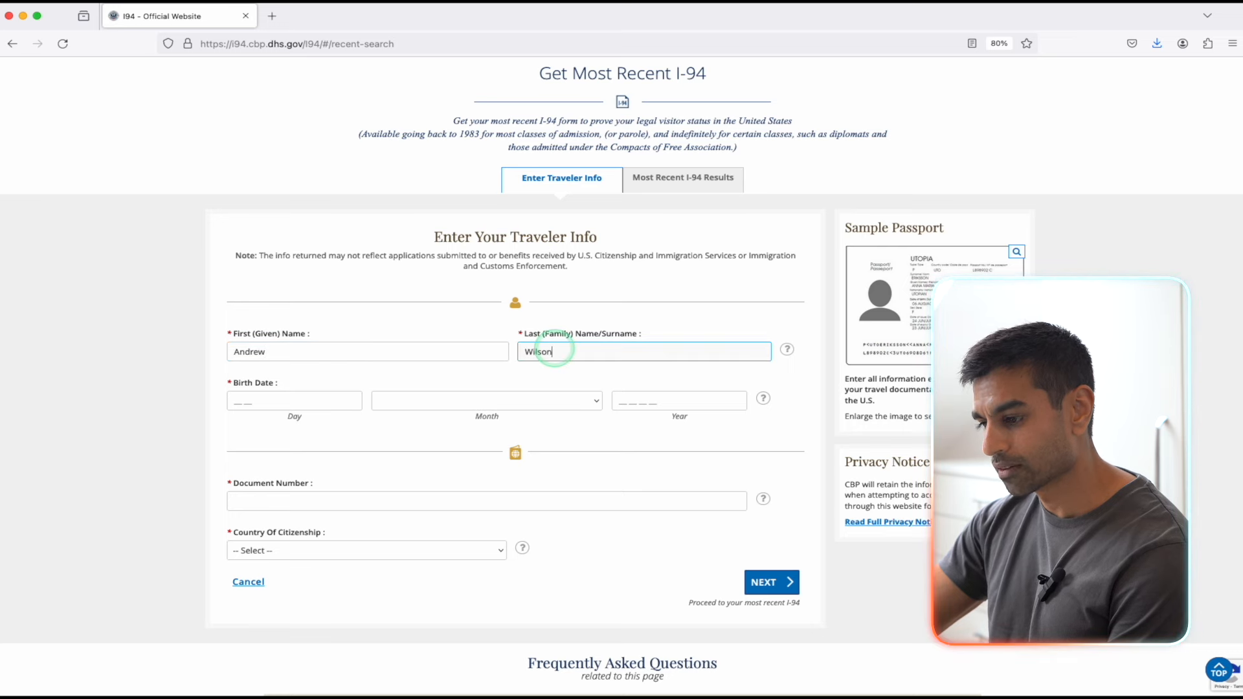
{"action": "left_click", "coordinate": [268, 404]}
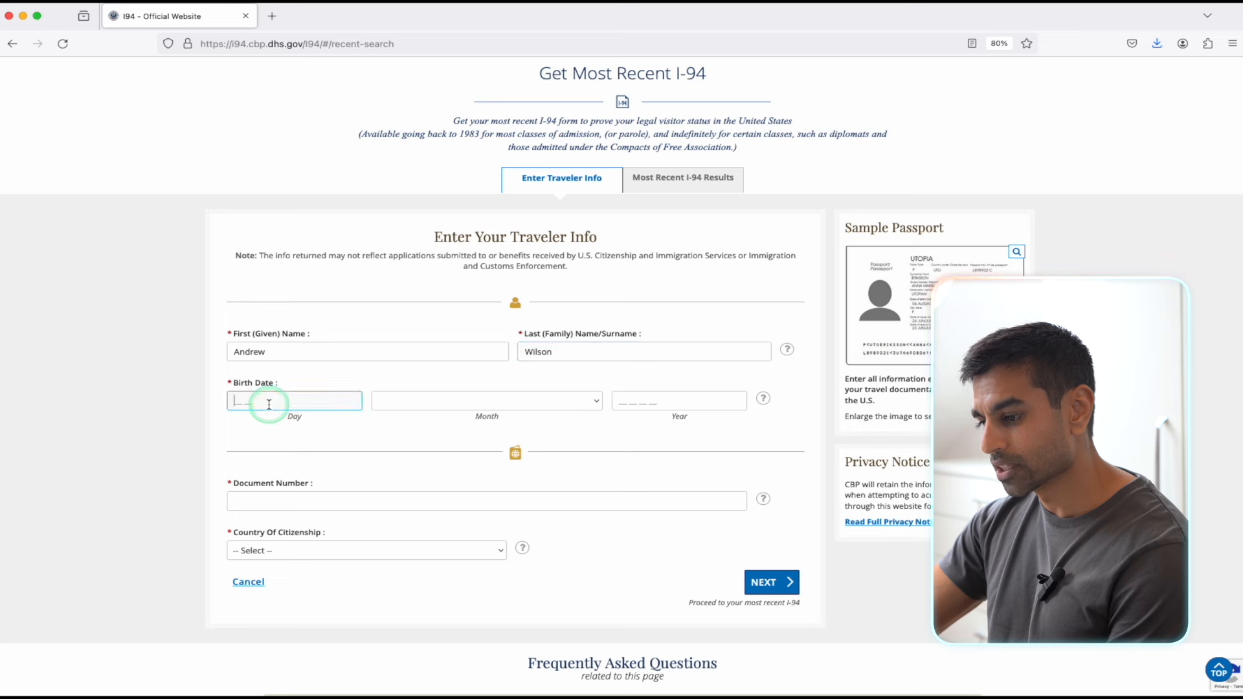
{"action": "type", "text": "02"}
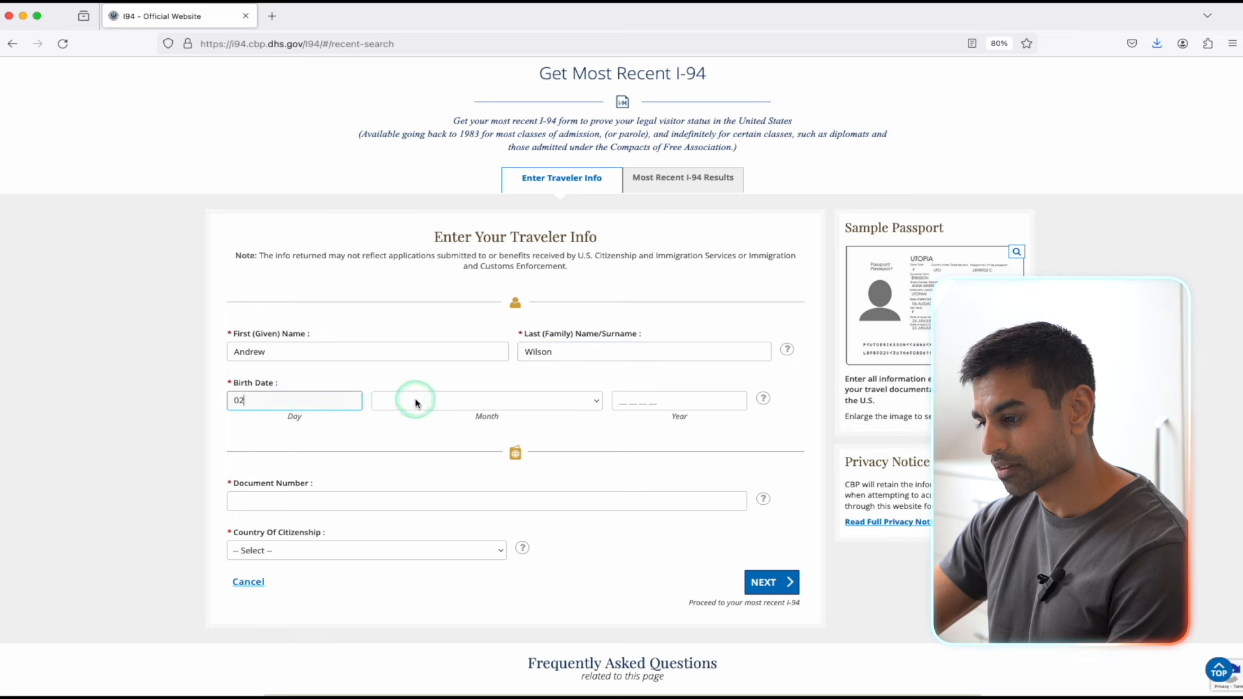
{"action": "left_click", "coordinate": [411, 401]}
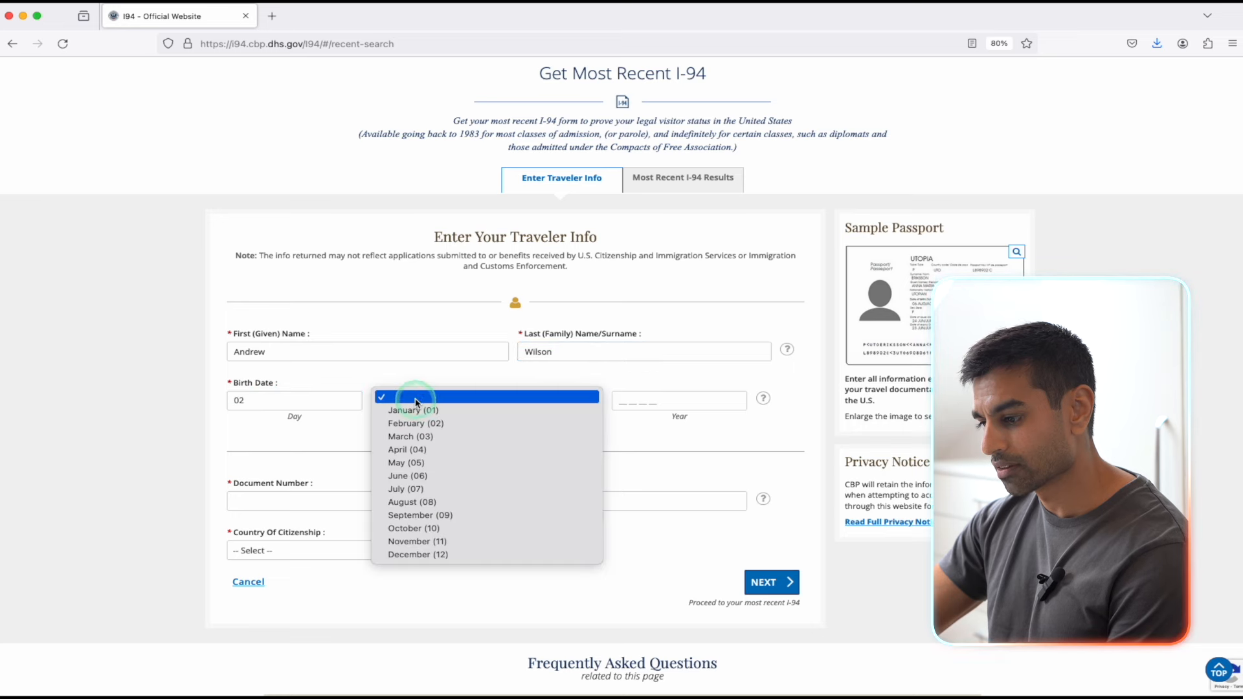
{"action": "left_click", "coordinate": [437, 461]}
{"action": "left_click", "coordinate": [620, 403]}
{"action": "type", "text": "1989"}
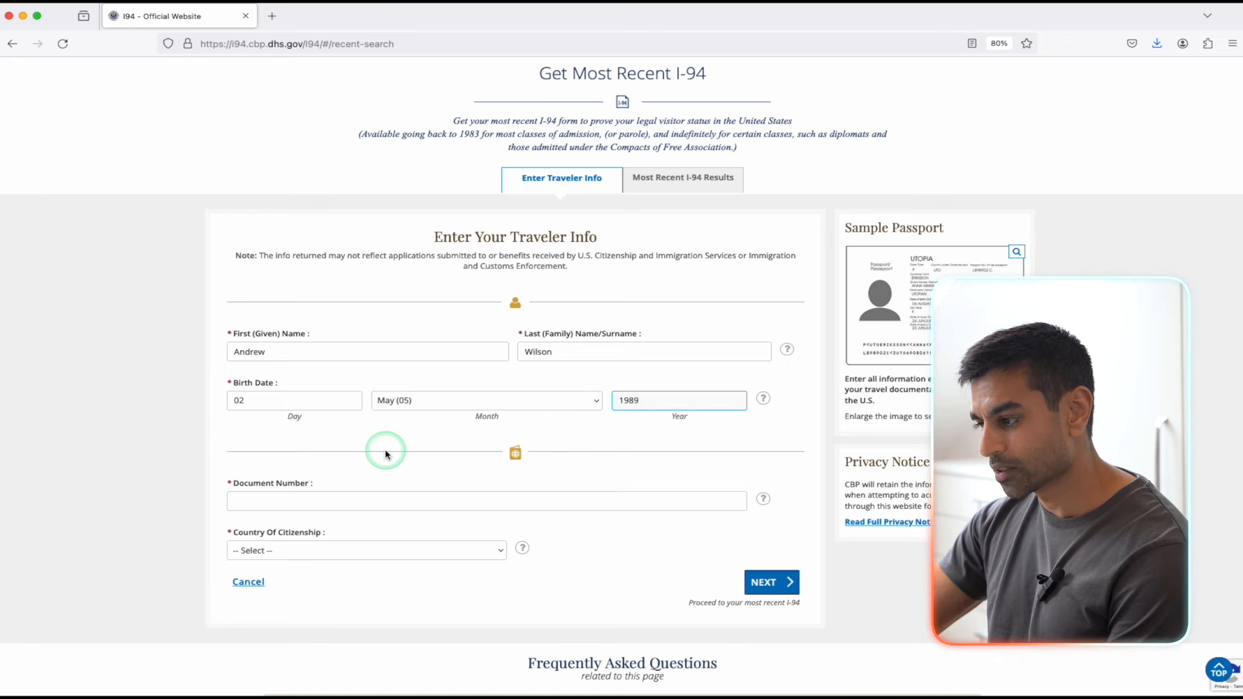
Step: Enter the passport number, choose United Kingdom (GBR) citizenship, and submit the lookup
{"action": "scroll", "coordinate": [385, 449], "scroll_direction": "down", "scroll_amount": 1}
{"action": "left_click", "coordinate": [391, 495]}
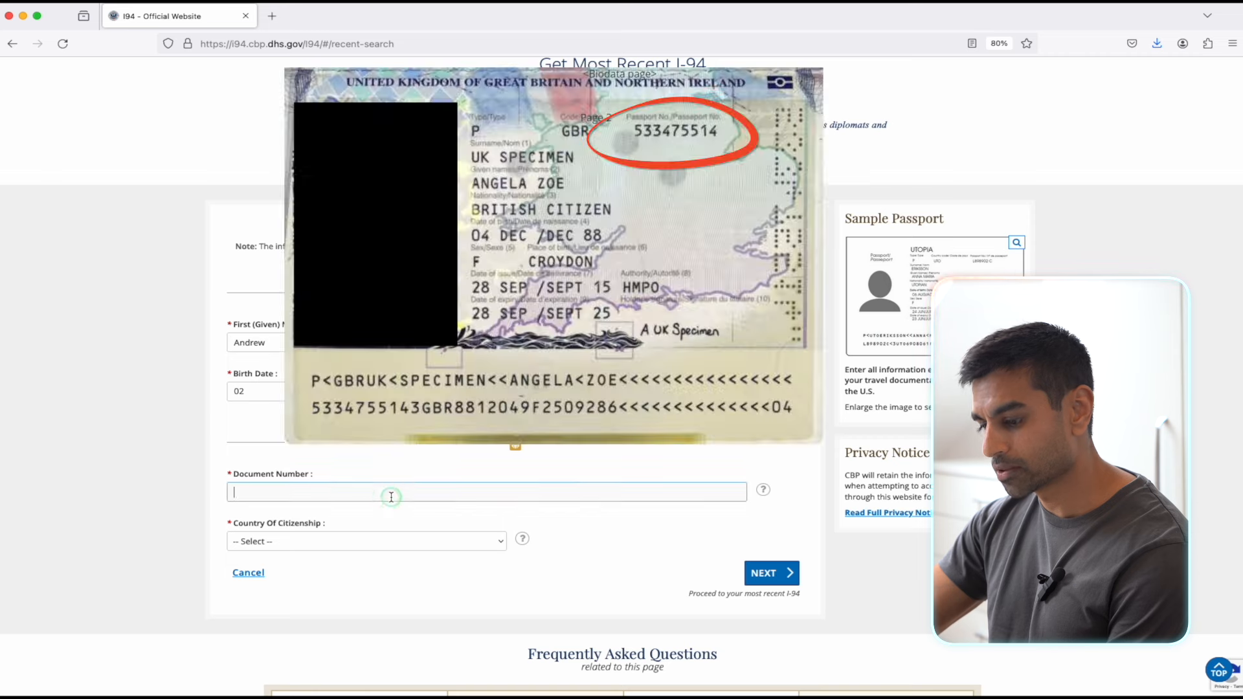
{"action": "type", "text": "12345678"}
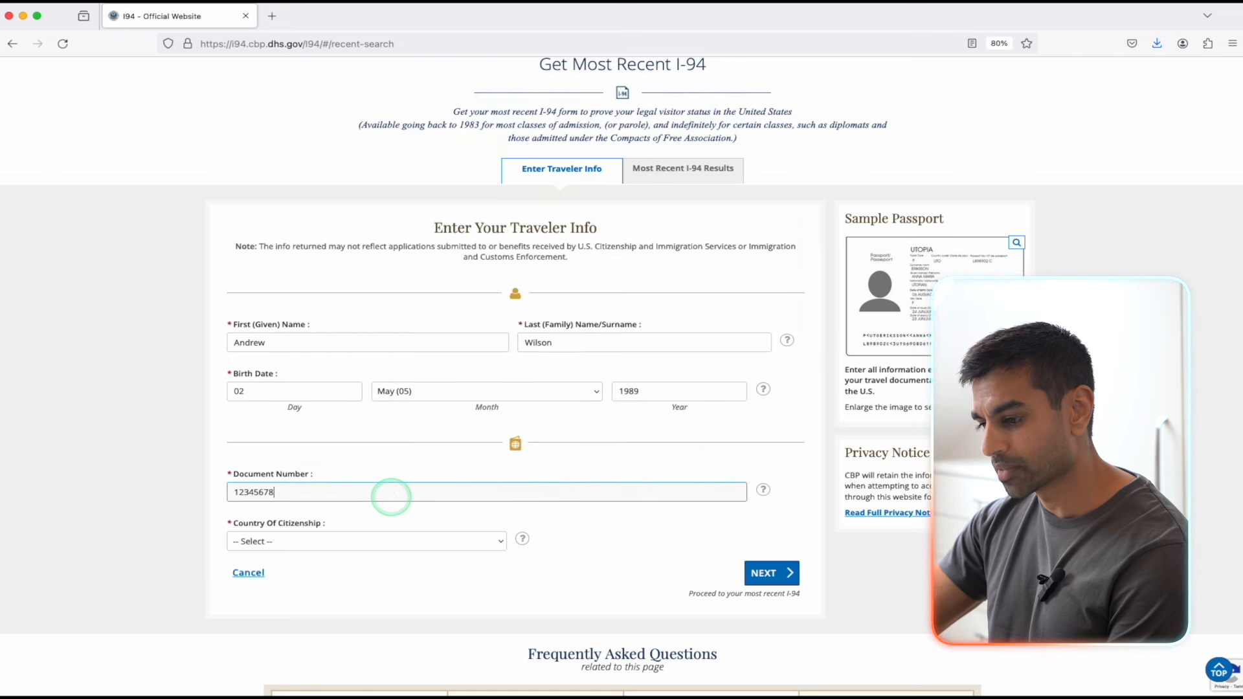
{"action": "left_click", "coordinate": [398, 541]}
{"action": "type", "text": "un"}
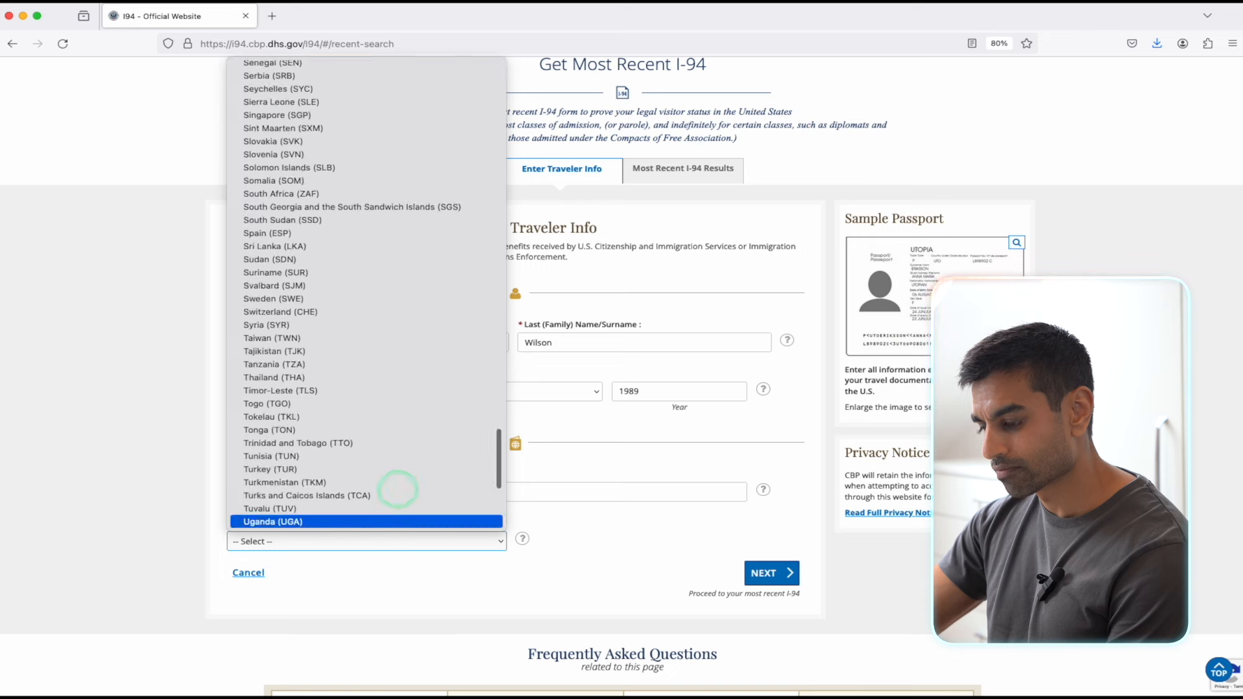
{"action": "scroll", "coordinate": [373, 490], "scroll_direction": "down", "scroll_amount": 2}
{"action": "left_click", "coordinate": [363, 486]}
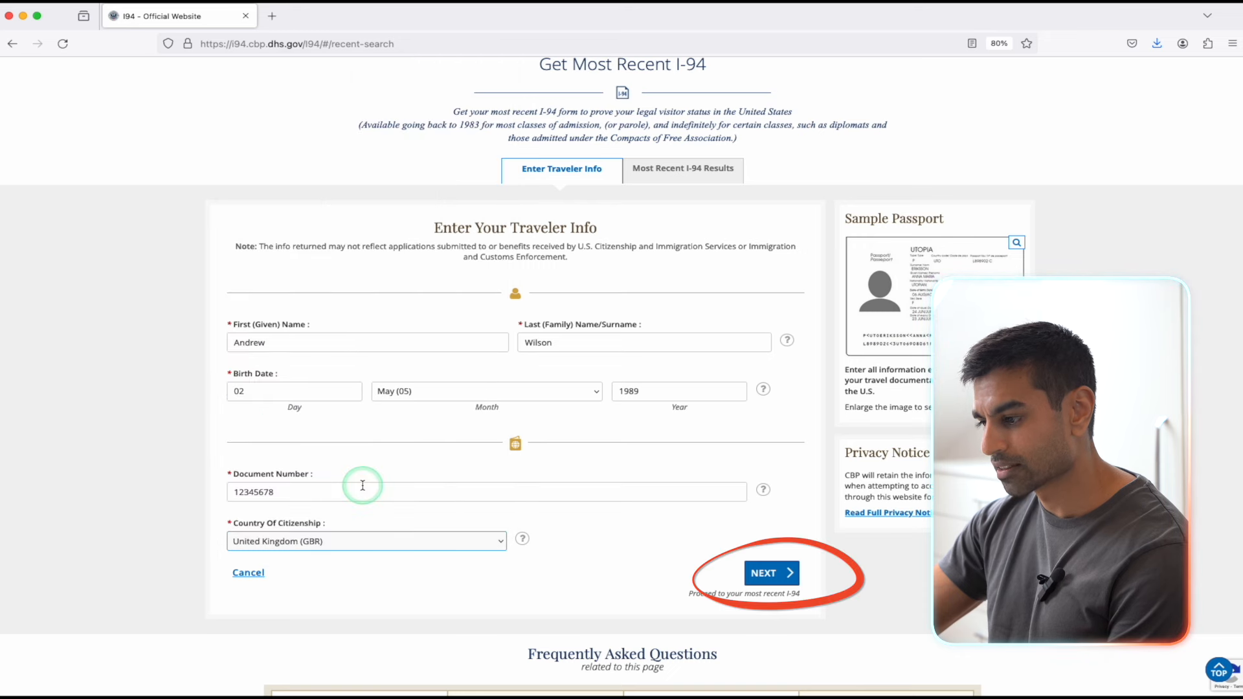
{"action": "left_click", "coordinate": [792, 576]}
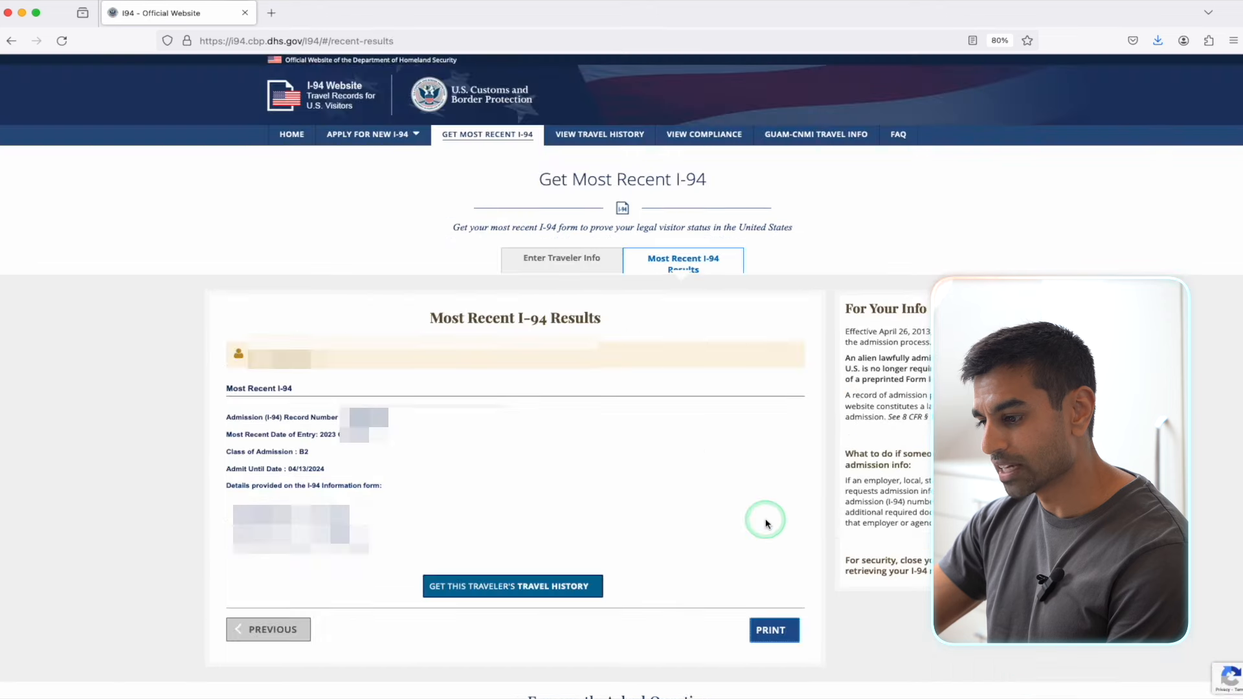
Step: Retrieve the traveler's I-94 travel history and scroll through the arrivals and departures table
{"action": "left_click", "coordinate": [531, 601]}
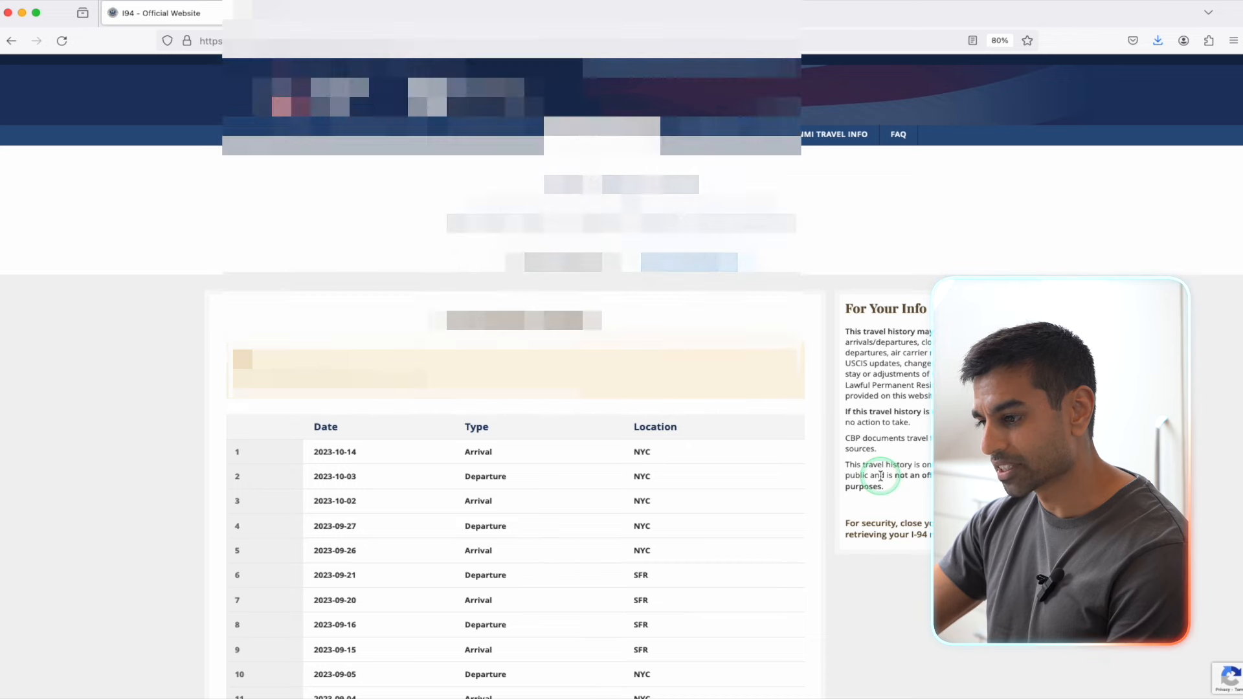
{"action": "scroll", "coordinate": [880, 476], "scroll_direction": "down", "scroll_amount": 5}
{"action": "scroll", "coordinate": [880, 476], "scroll_direction": "down", "scroll_amount": 5}
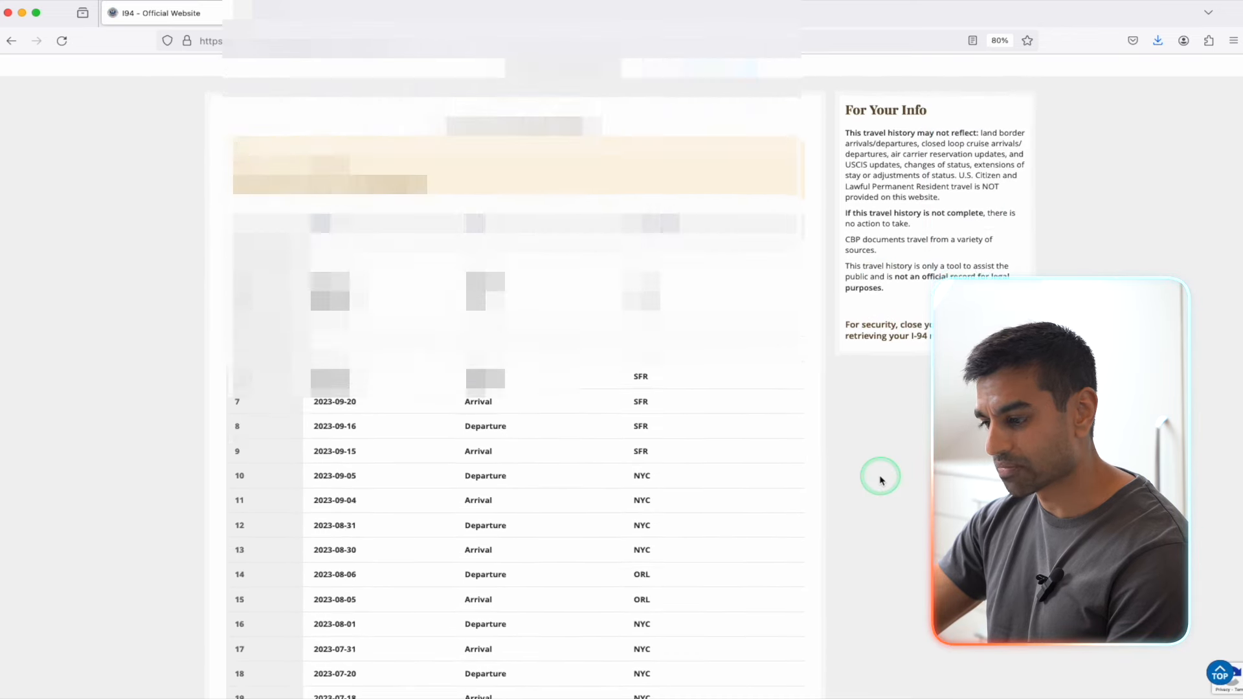
{"action": "scroll", "coordinate": [881, 479], "scroll_direction": "down", "scroll_amount": 5}
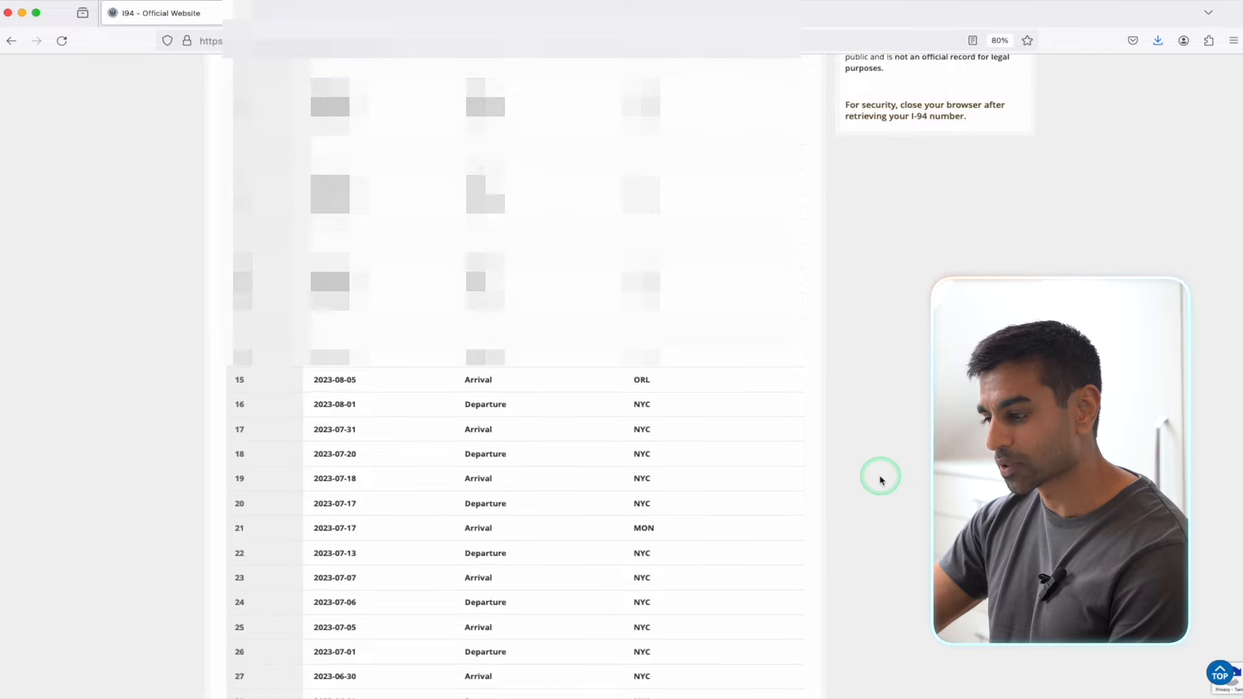
{"action": "scroll", "coordinate": [880, 479], "scroll_direction": "down", "scroll_amount": 1}
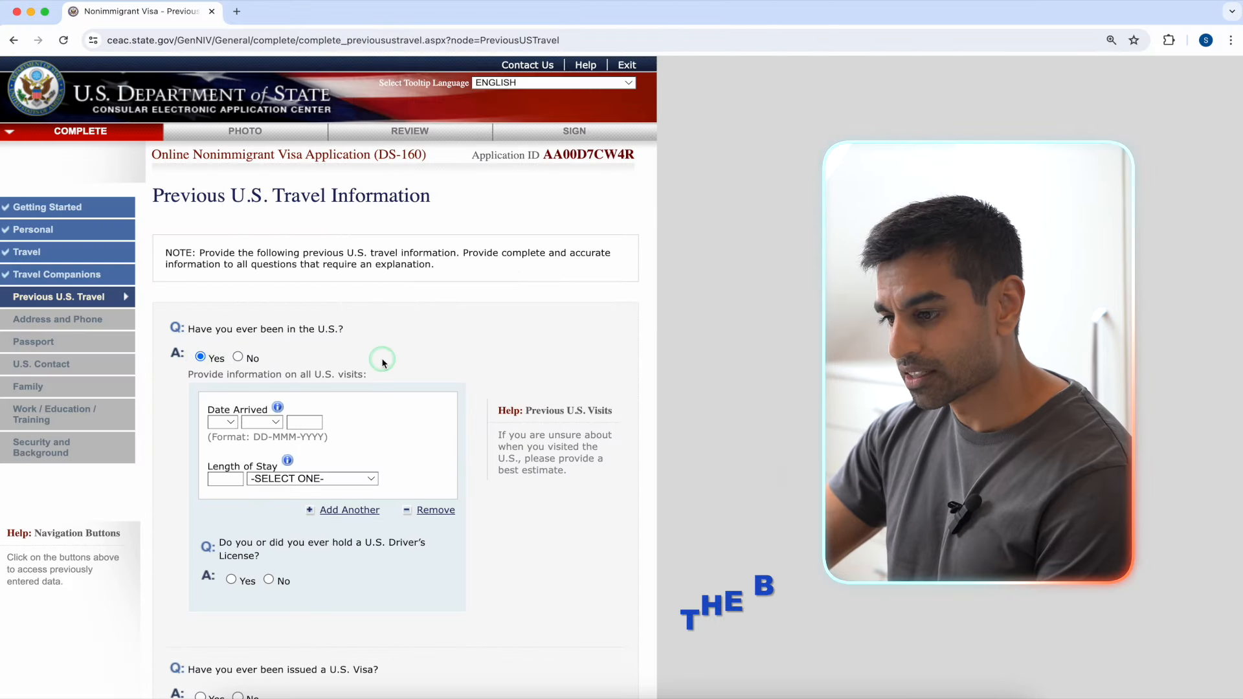
Step: Record the first U.S. visit as arrived 07 MAY 2018 for 2 WEEK(S), then add another visit
{"action": "scroll", "coordinate": [382, 363], "scroll_direction": "down", "scroll_amount": 5}
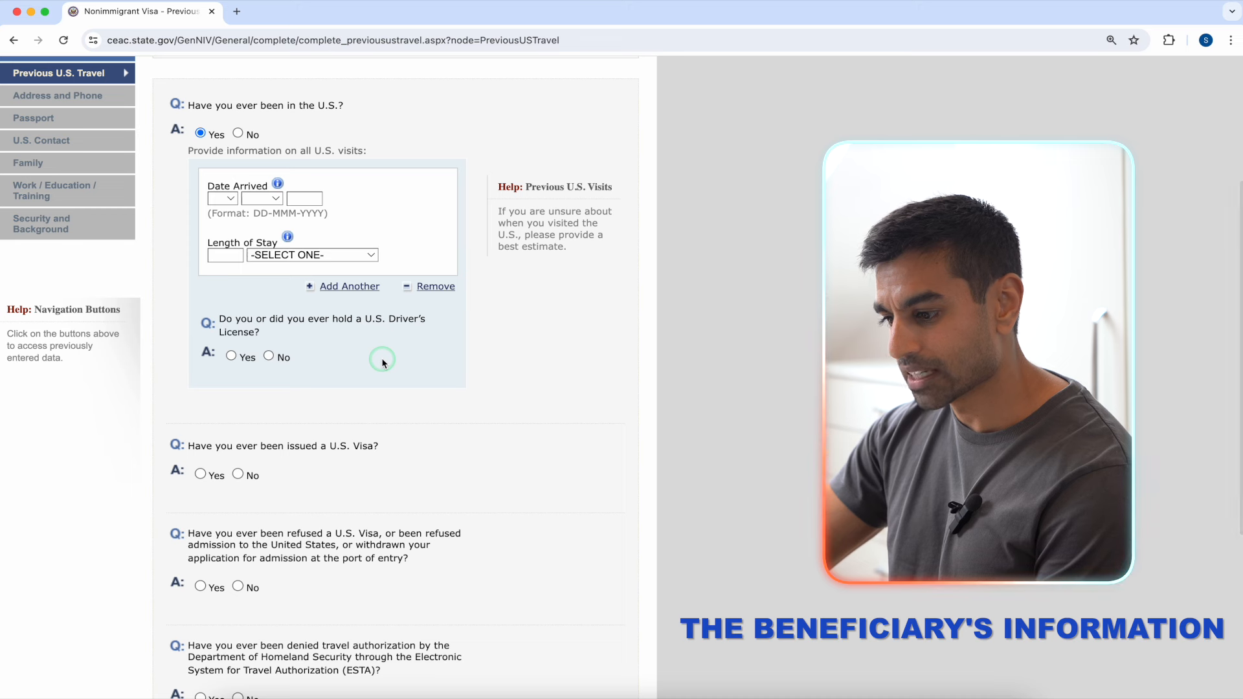
{"action": "left_click", "coordinate": [232, 199]}
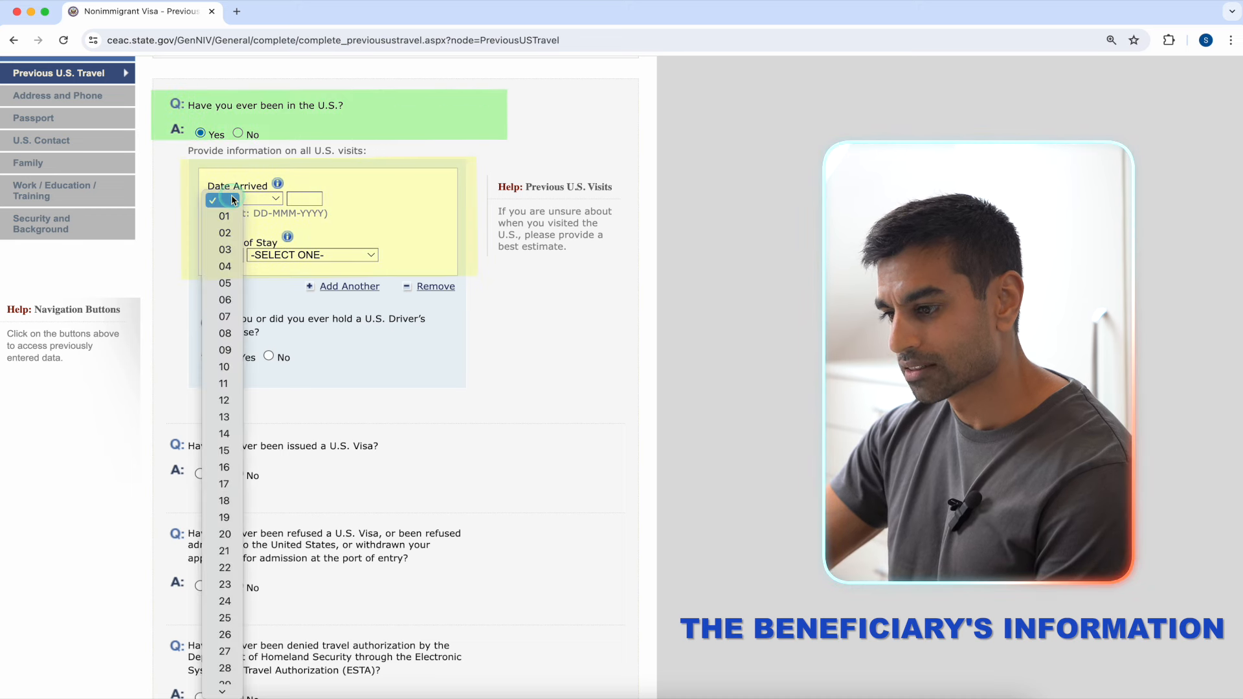
{"action": "left_click", "coordinate": [224, 317]}
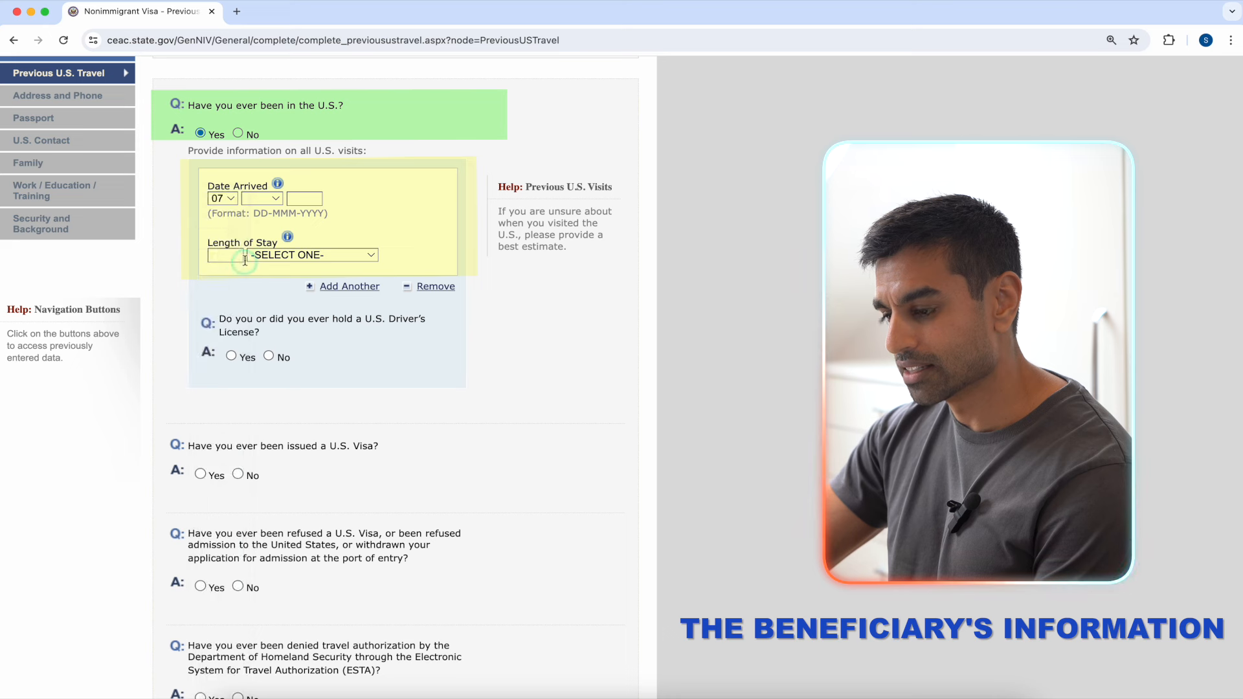
{"action": "left_click", "coordinate": [269, 201]}
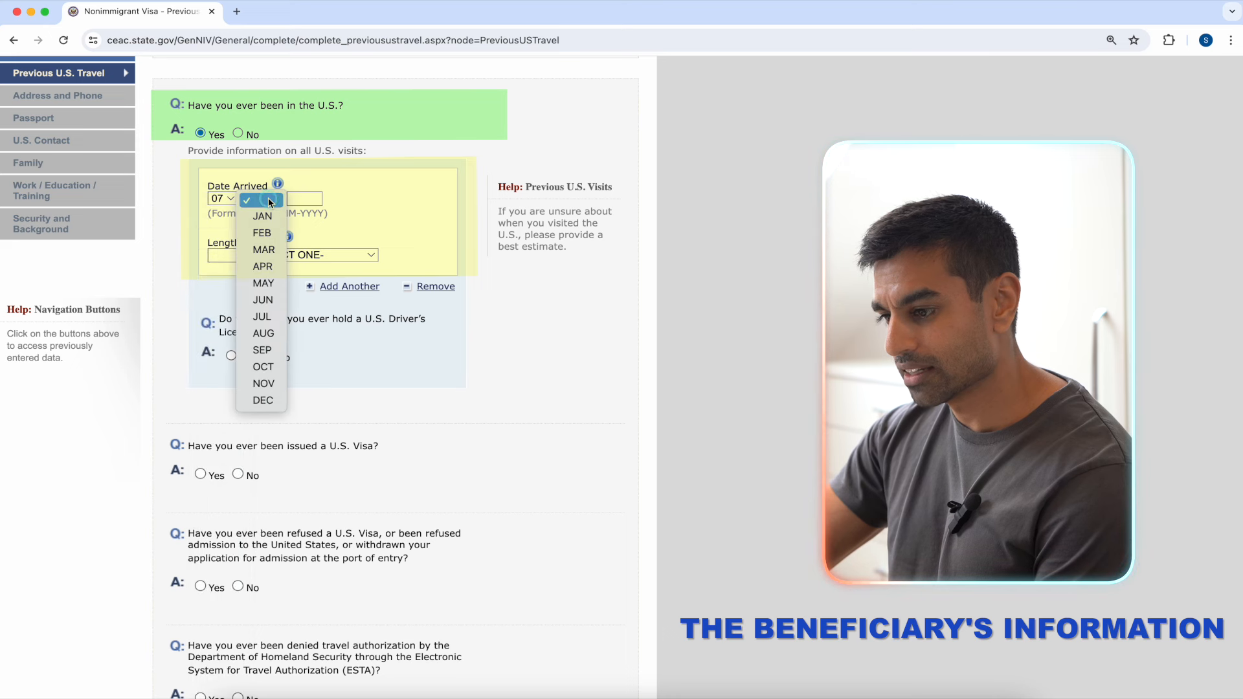
{"action": "left_click", "coordinate": [262, 283]}
{"action": "left_click", "coordinate": [305, 199]}
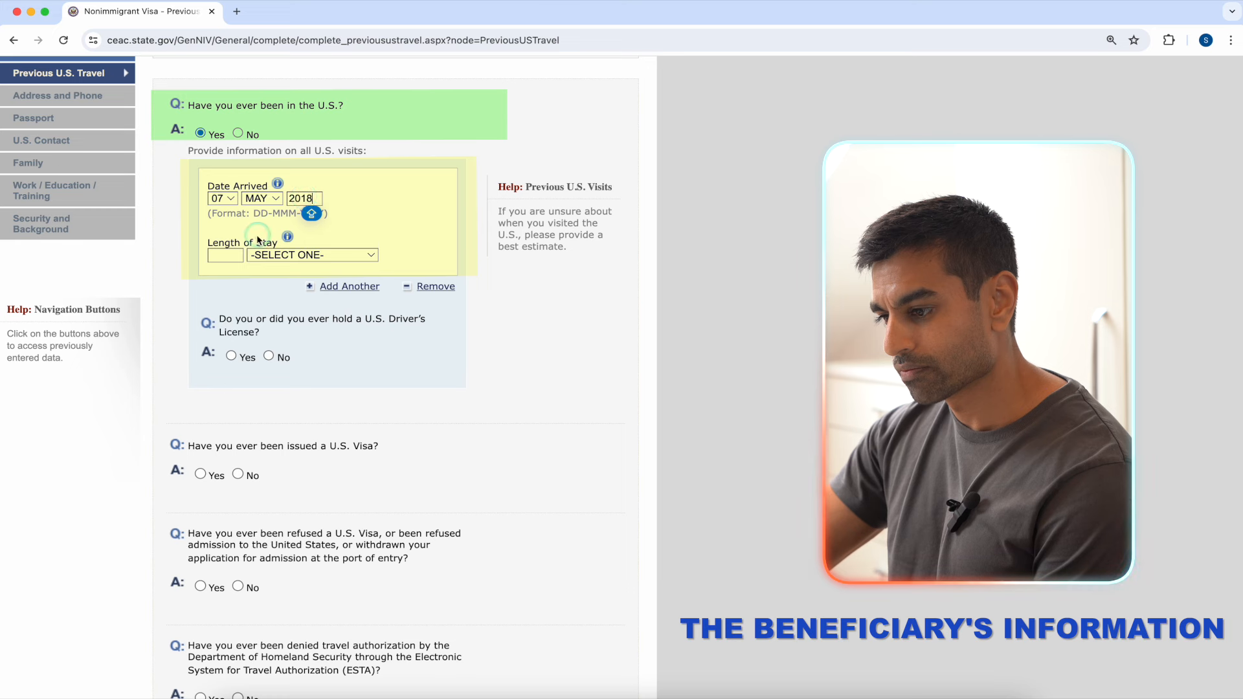
{"action": "left_click", "coordinate": [228, 256]}
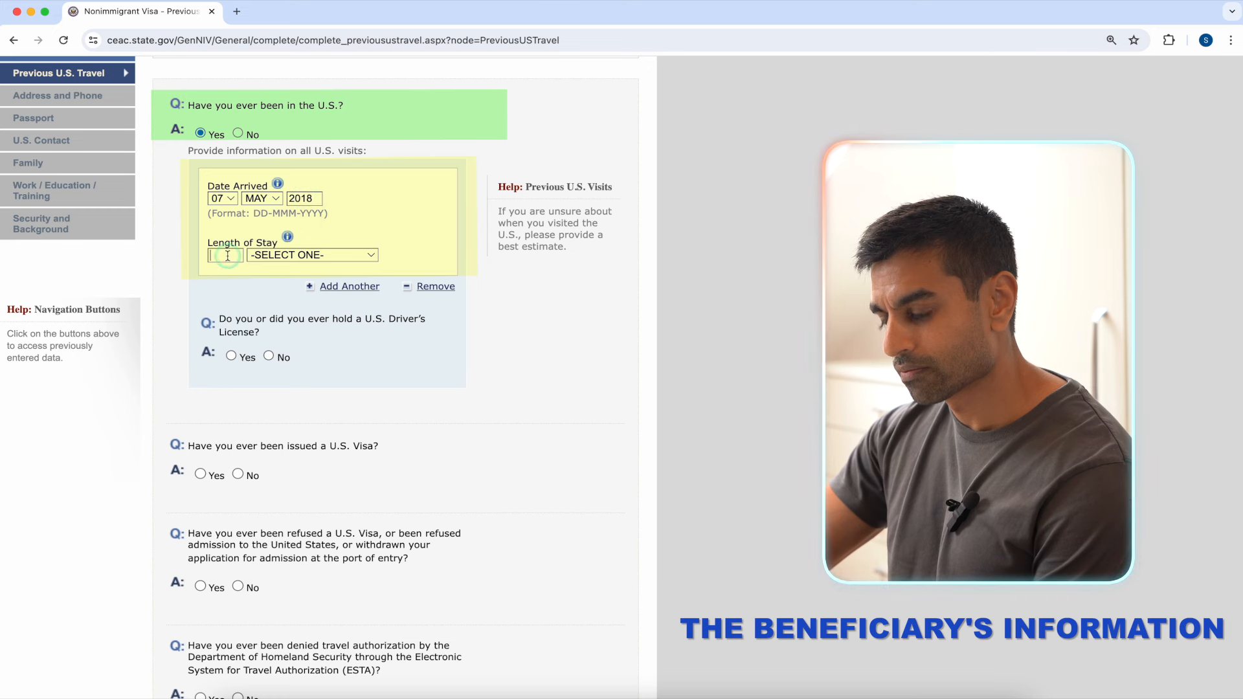
{"action": "left_click", "coordinate": [309, 262]}
{"action": "left_click", "coordinate": [331, 302]}
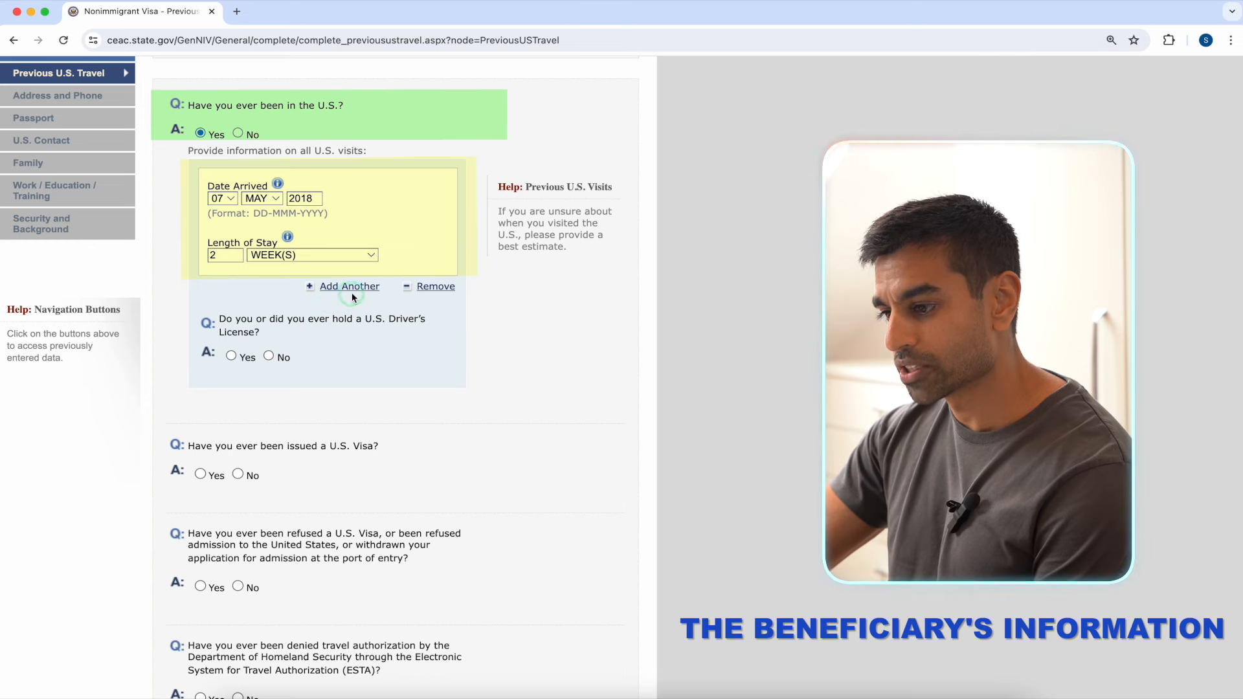
{"action": "left_click", "coordinate": [353, 296]}
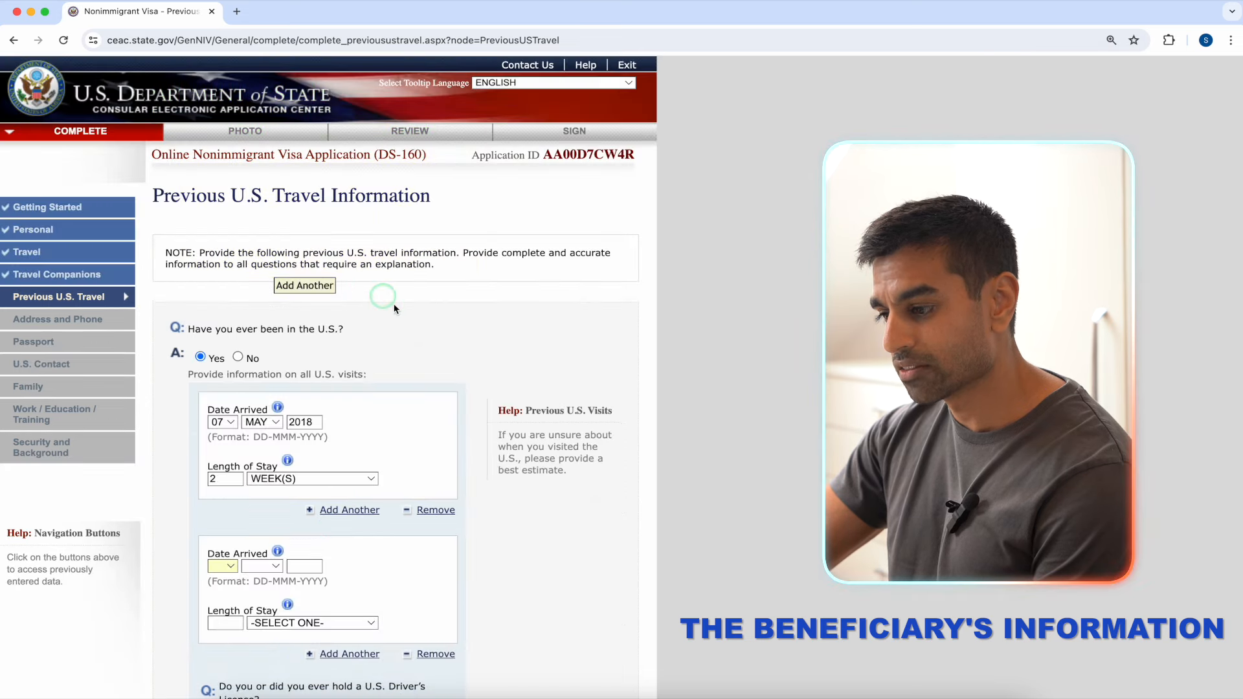
Step: Set the second U.S. visit to arrived 14 DEC 2020, staying 1 MONTH(S)
{"action": "scroll", "coordinate": [476, 363], "scroll_direction": "down", "scroll_amount": 5}
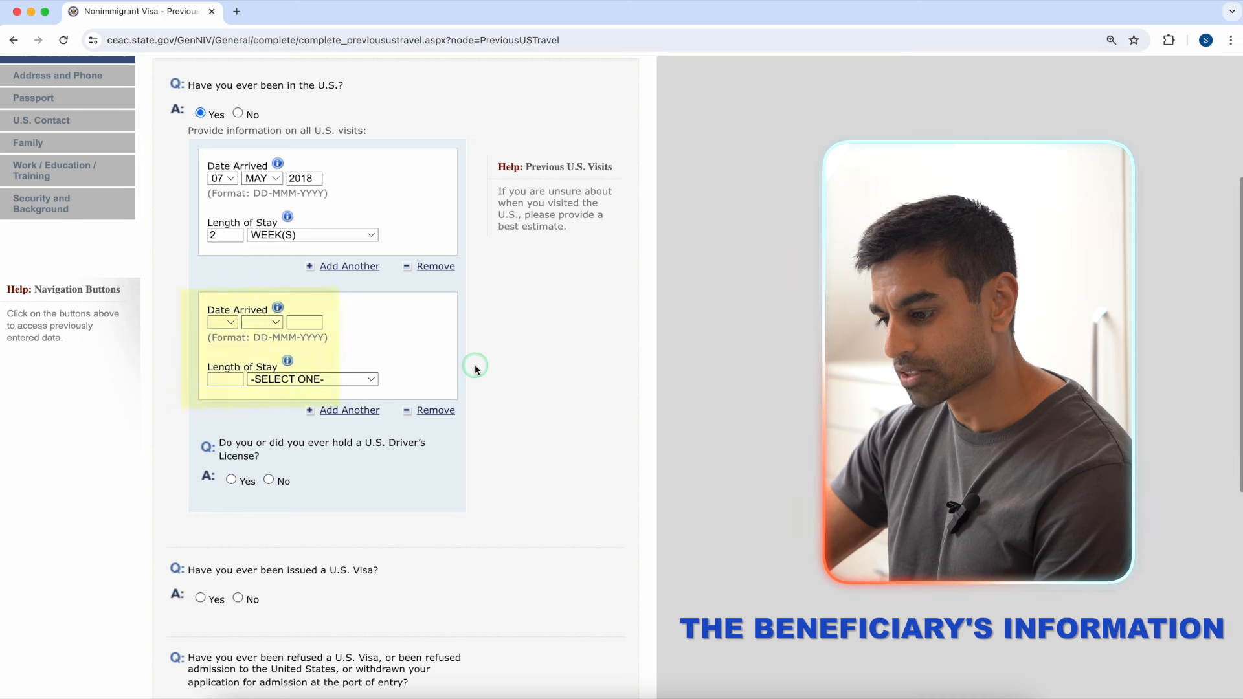
{"action": "left_click", "coordinate": [222, 322]}
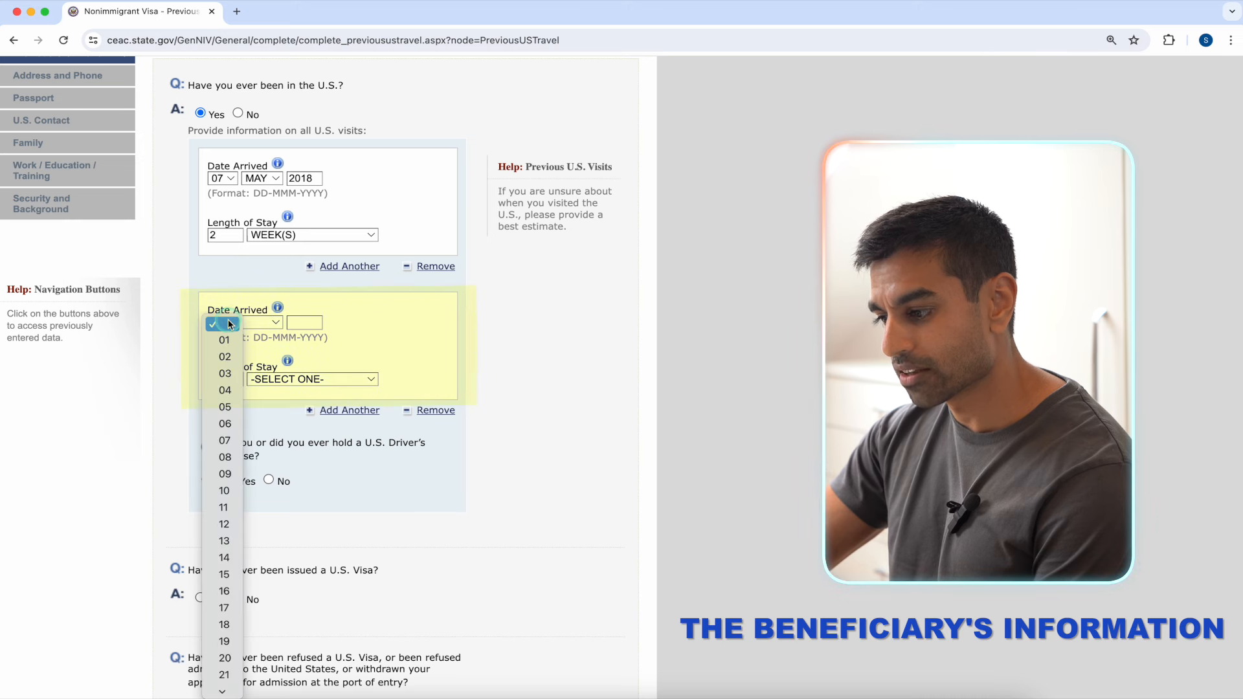
{"action": "left_click", "coordinate": [224, 557]}
{"action": "left_click", "coordinate": [263, 322]}
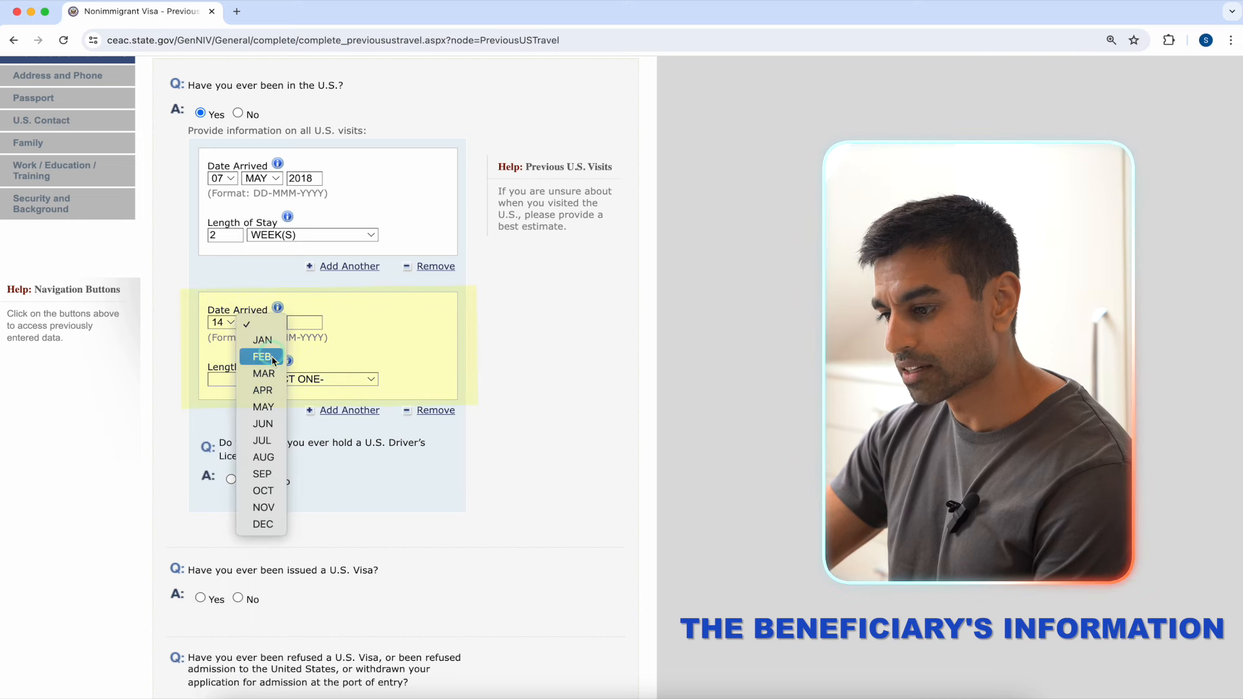
{"action": "left_click", "coordinate": [259, 523]}
{"action": "left_click", "coordinate": [293, 325]}
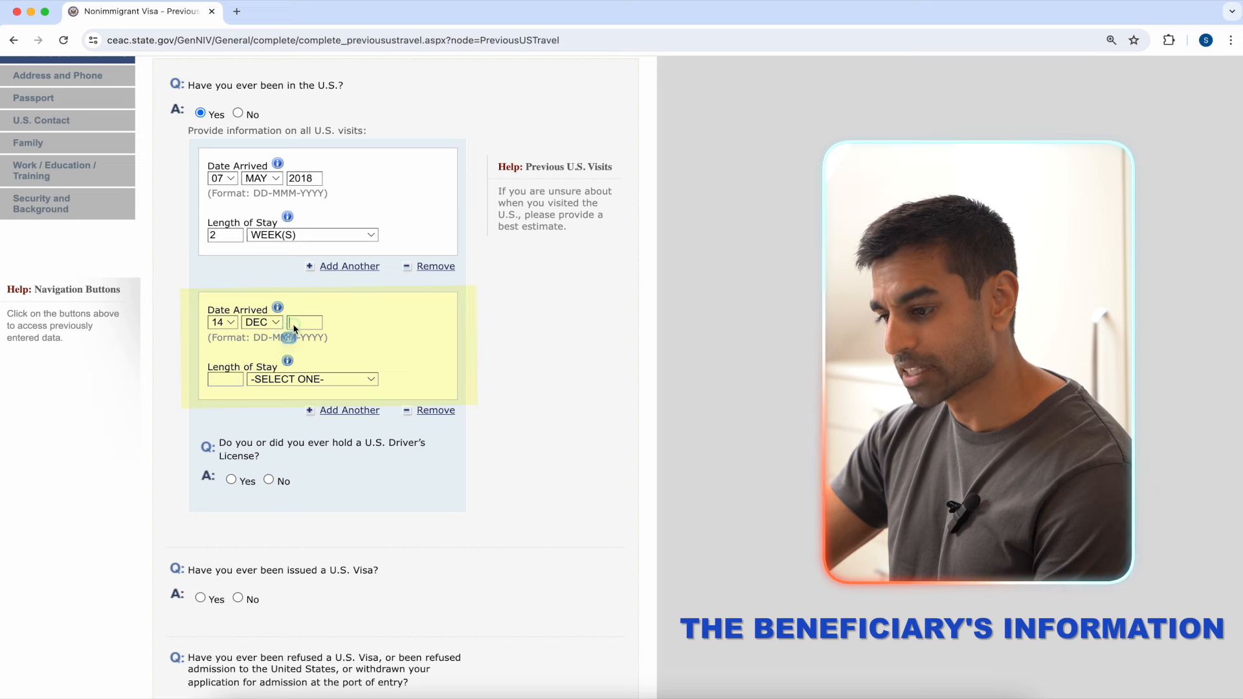
{"action": "type", "text": "2020"}
{"action": "key", "text": "Tab"}
{"action": "type", "text": "1"}
{"action": "left_click", "coordinate": [310, 379]}
{"action": "left_click", "coordinate": [319, 410]}
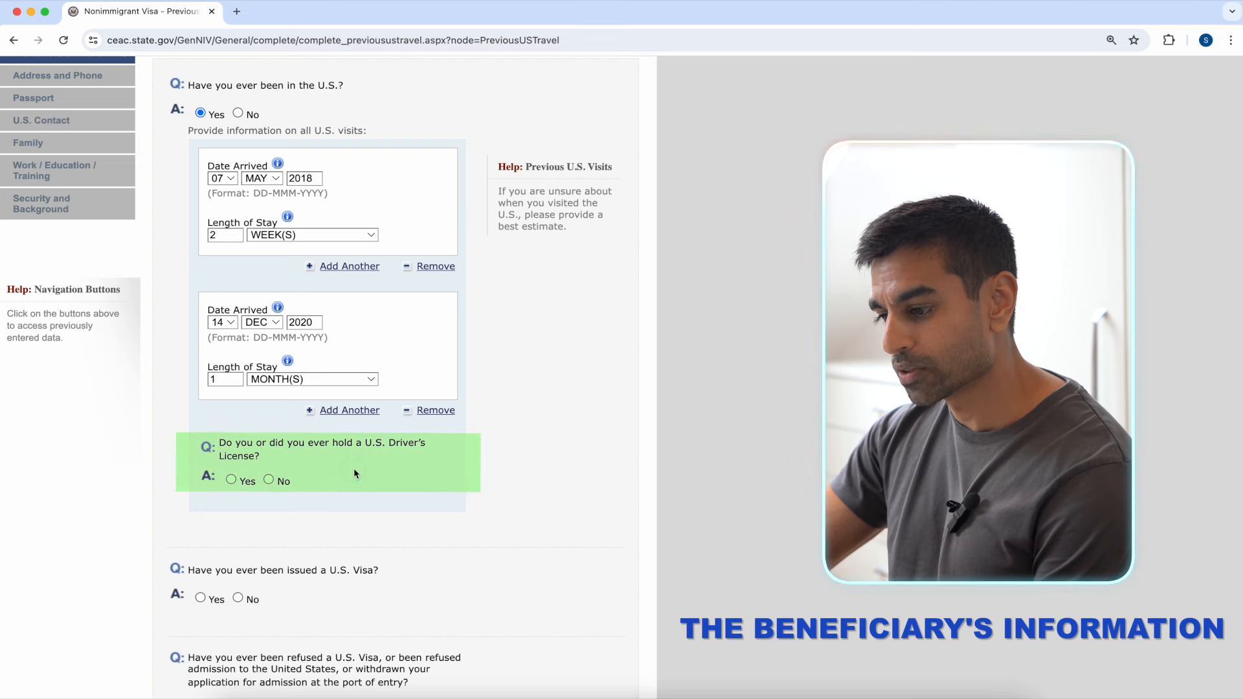
Step: Answer No to ever holding a U.S. driver's license
{"action": "left_click", "coordinate": [268, 480]}
{"action": "left_click", "coordinate": [503, 451]}
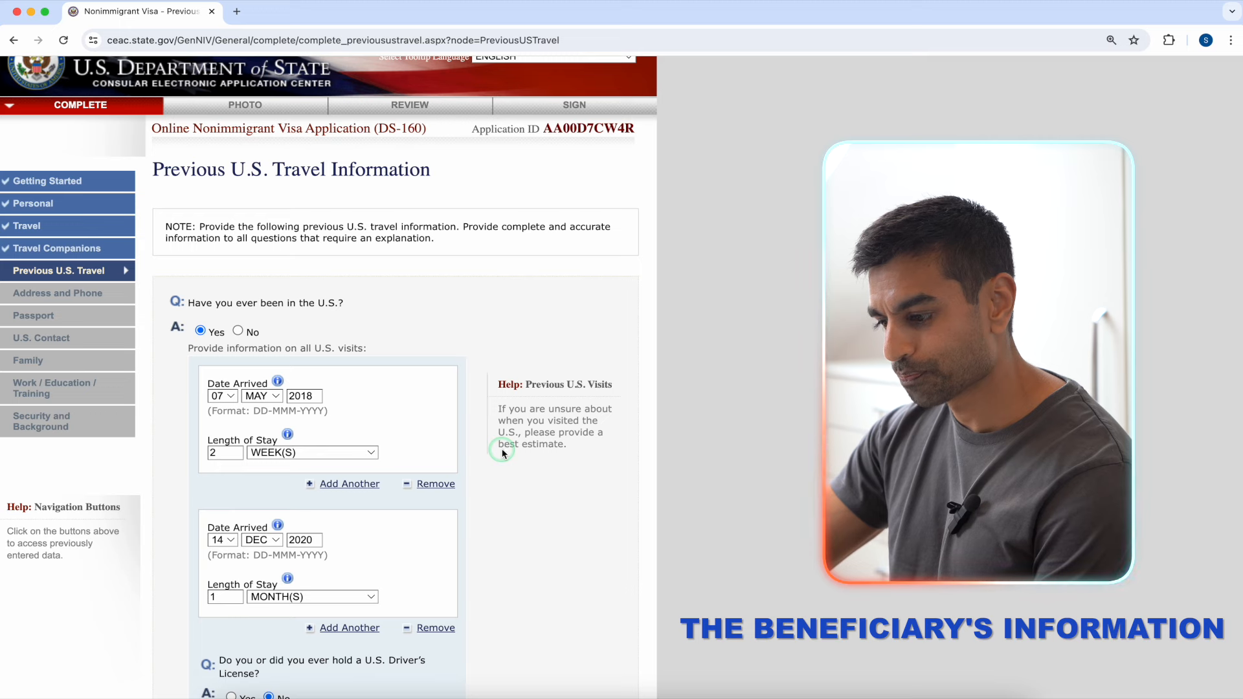
{"action": "scroll", "coordinate": [503, 451], "scroll_direction": "down", "scroll_amount": 5}
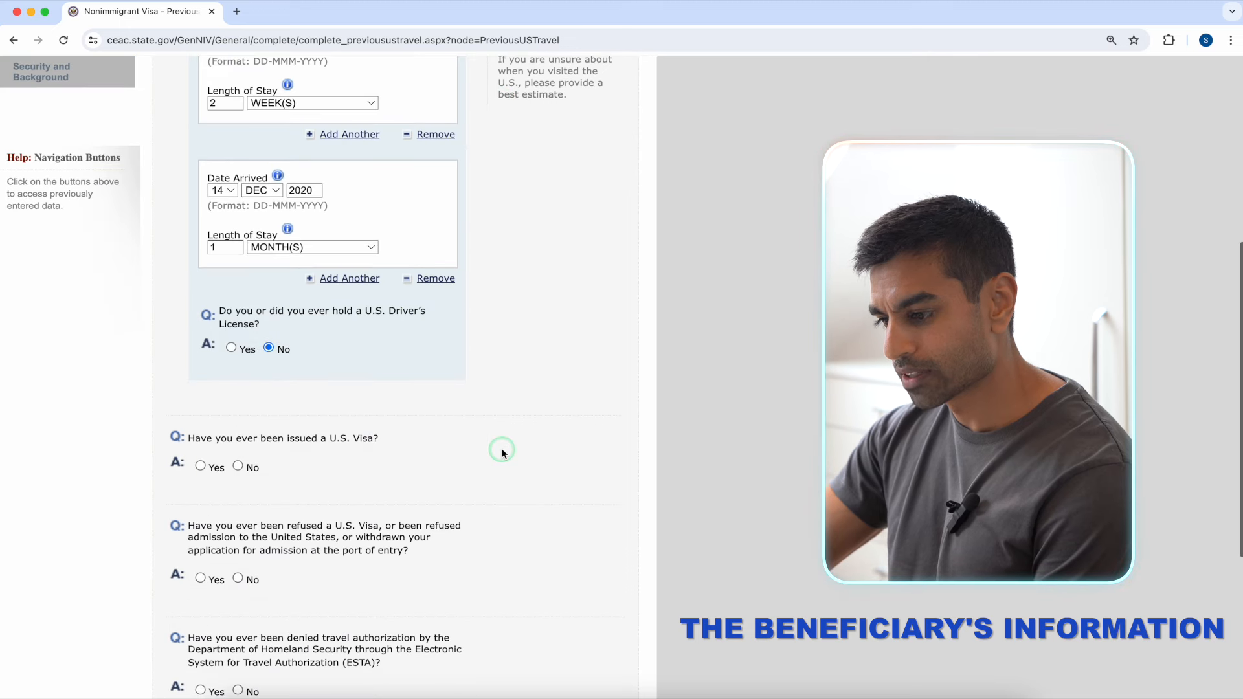
{"action": "scroll", "coordinate": [503, 451], "scroll_direction": "down", "scroll_amount": 2}
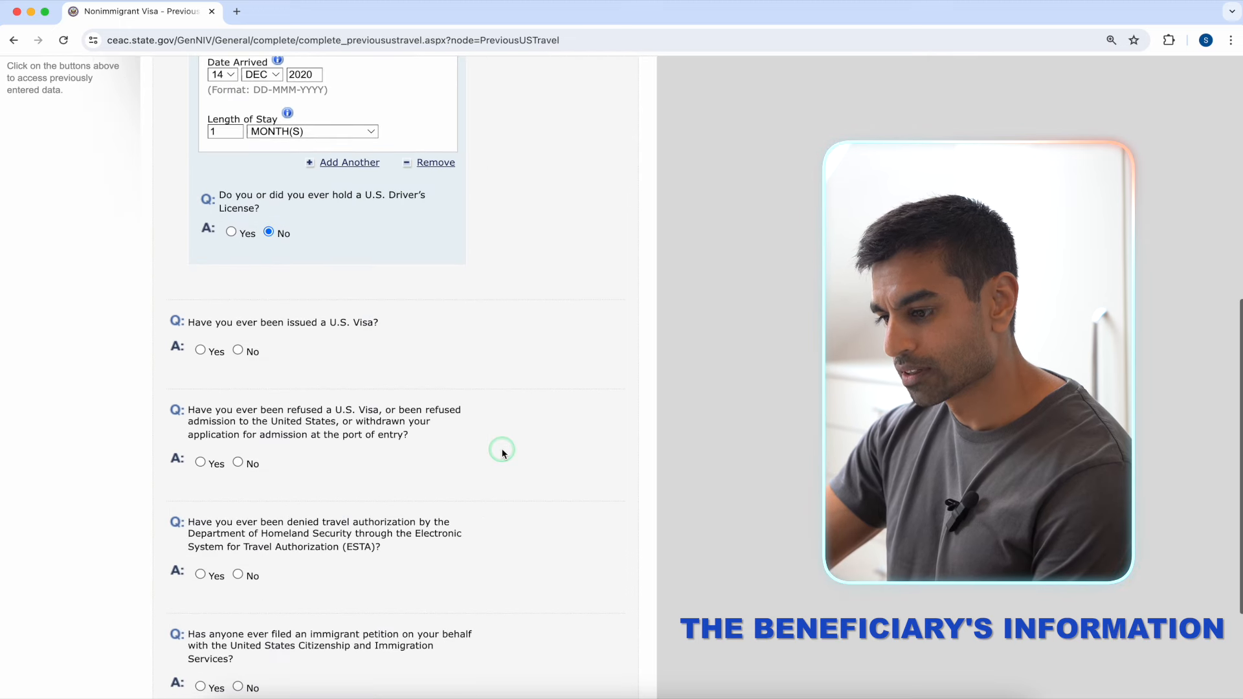
Step: Answer Yes to a prior U.S. visa and set its issue date to 05 MAY 2018
{"action": "left_click", "coordinate": [201, 350]}
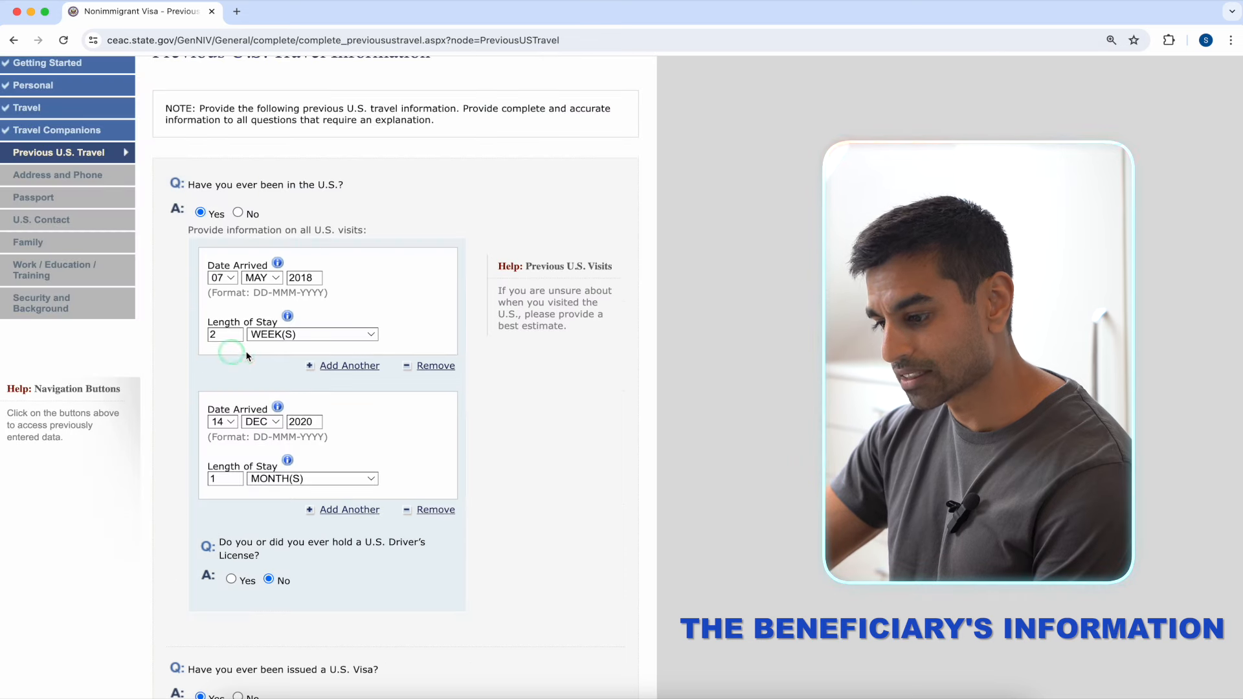
{"action": "scroll", "coordinate": [468, 381], "scroll_direction": "down", "scroll_amount": 7}
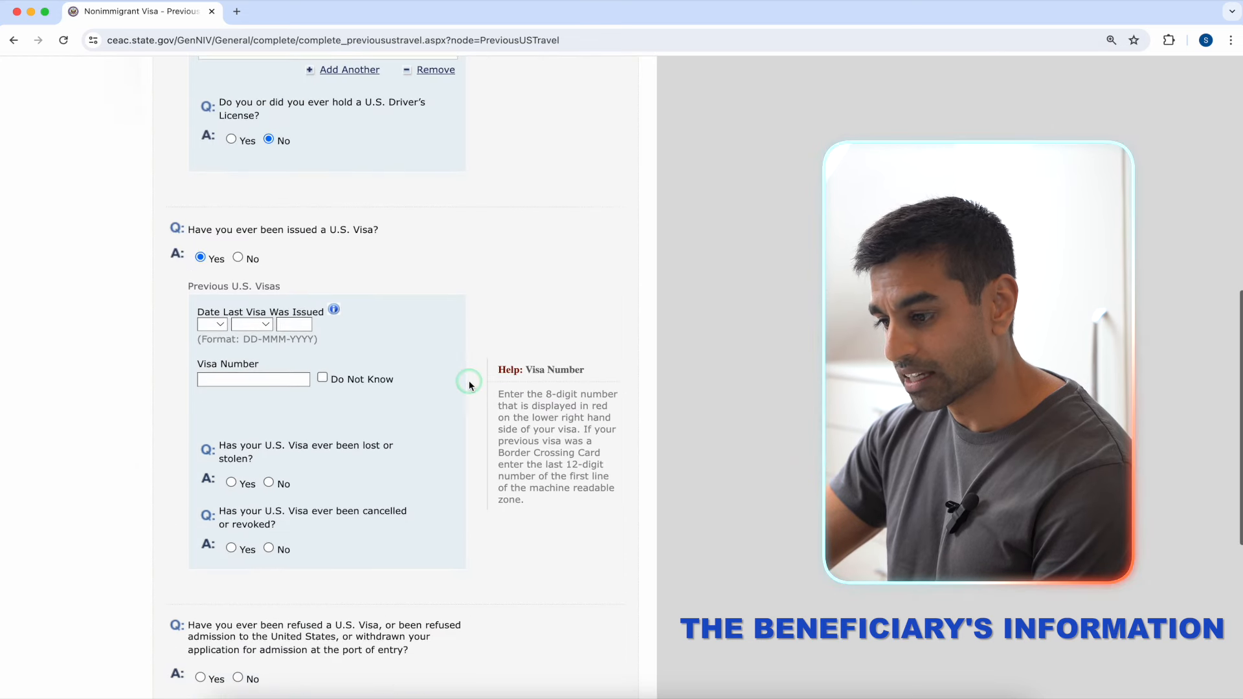
{"action": "scroll", "coordinate": [469, 380], "scroll_direction": "up", "scroll_amount": 1}
{"action": "left_click", "coordinate": [218, 279]}
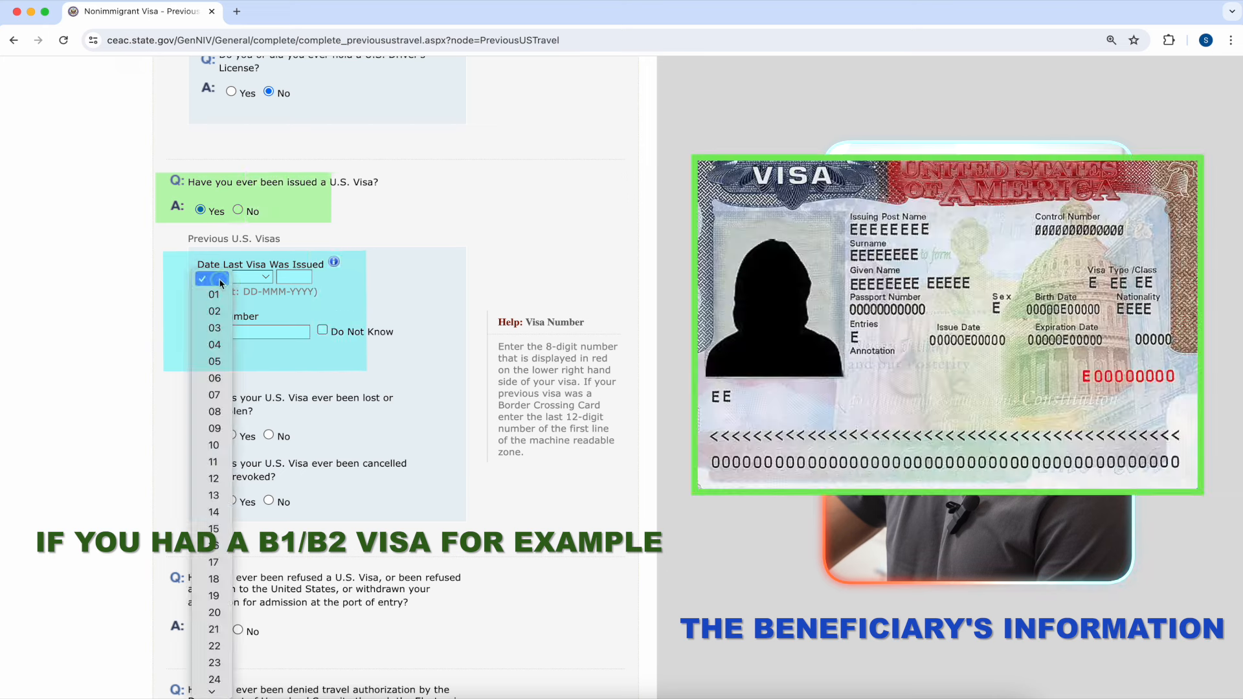
{"action": "left_click", "coordinate": [214, 361]}
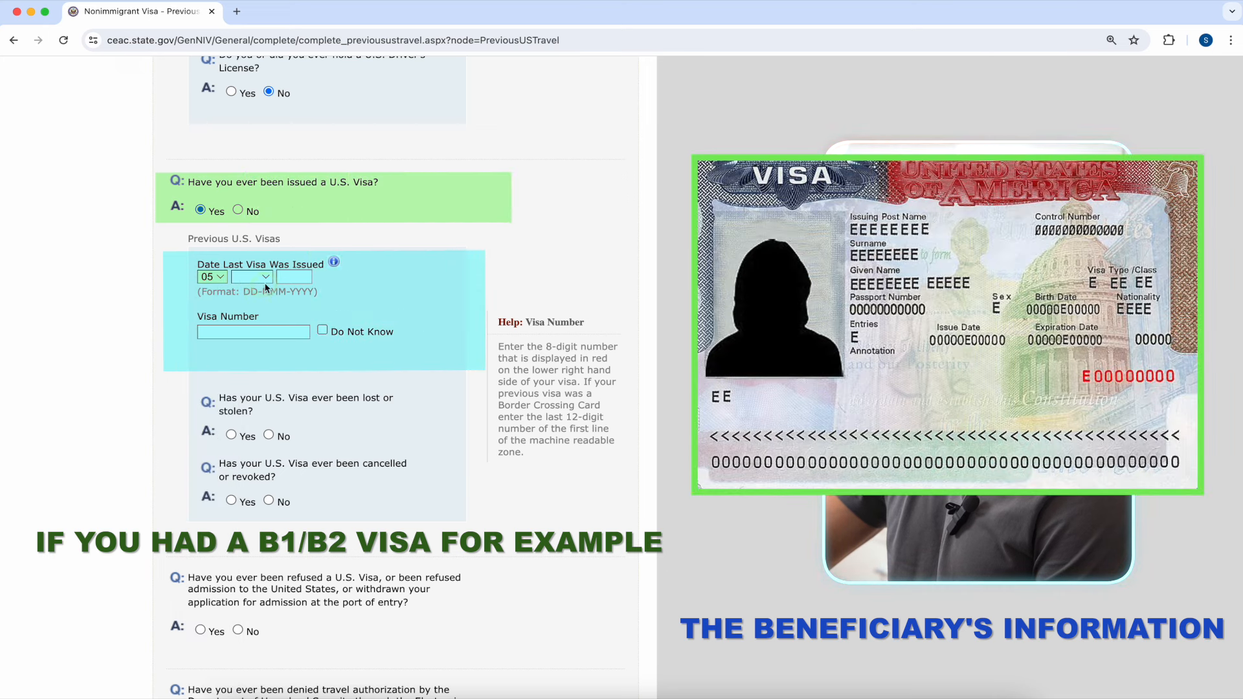
{"action": "left_click", "coordinate": [265, 283]}
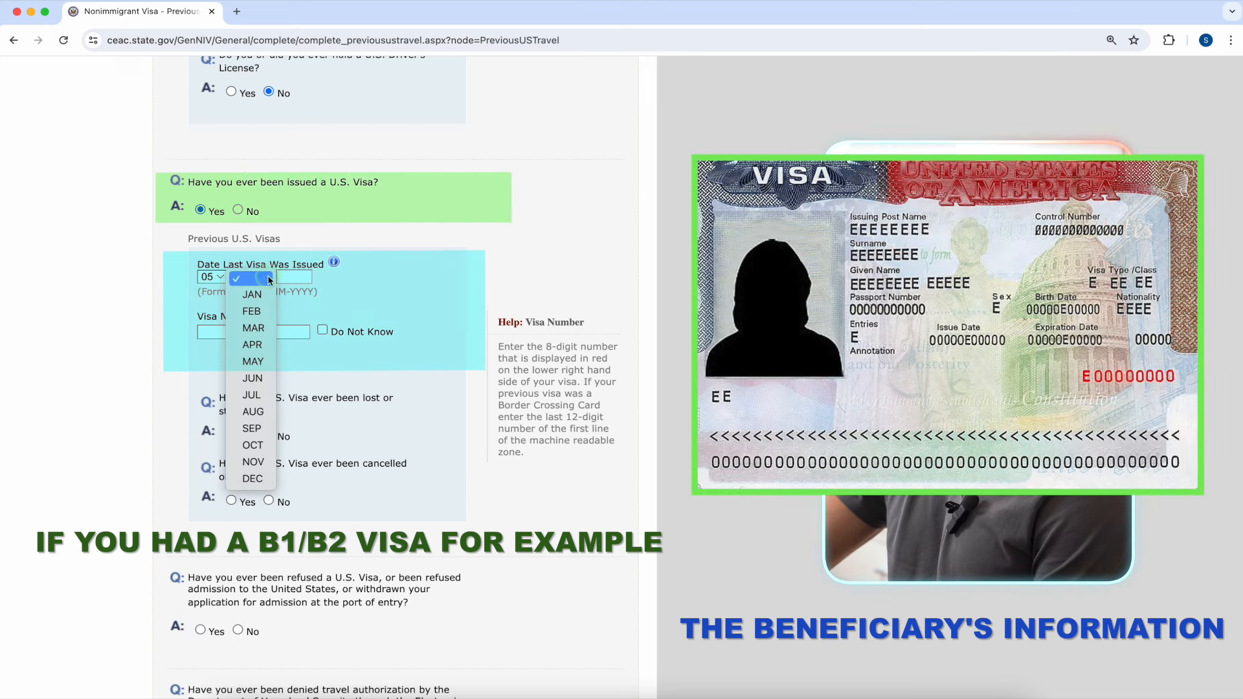
{"action": "left_click", "coordinate": [262, 363]}
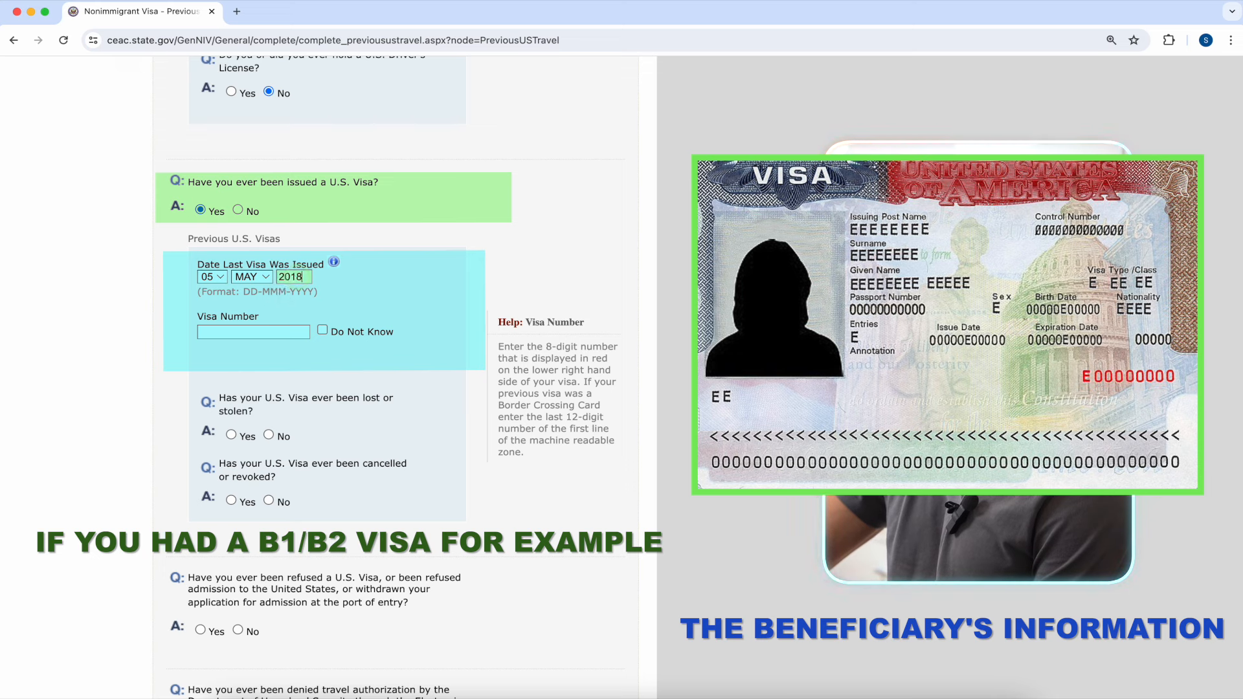
Step: Enter the prior visa's number
{"action": "left_click", "coordinate": [277, 334]}
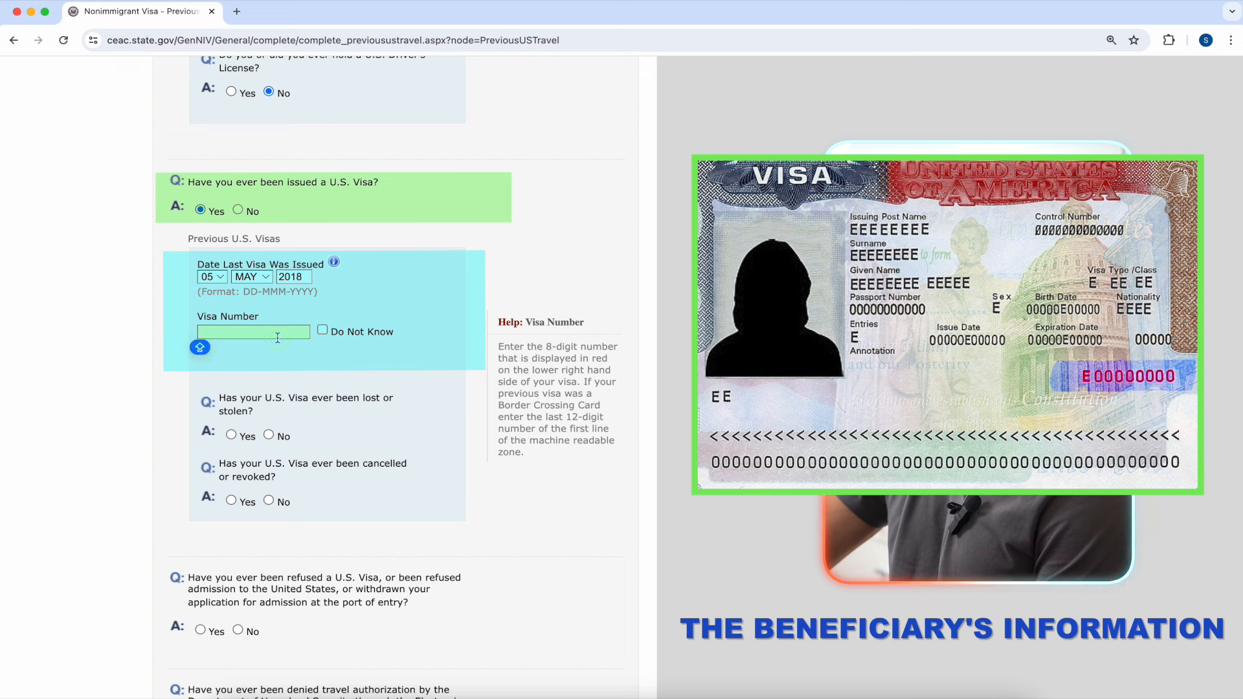
{"action": "left_click", "coordinate": [323, 332]}
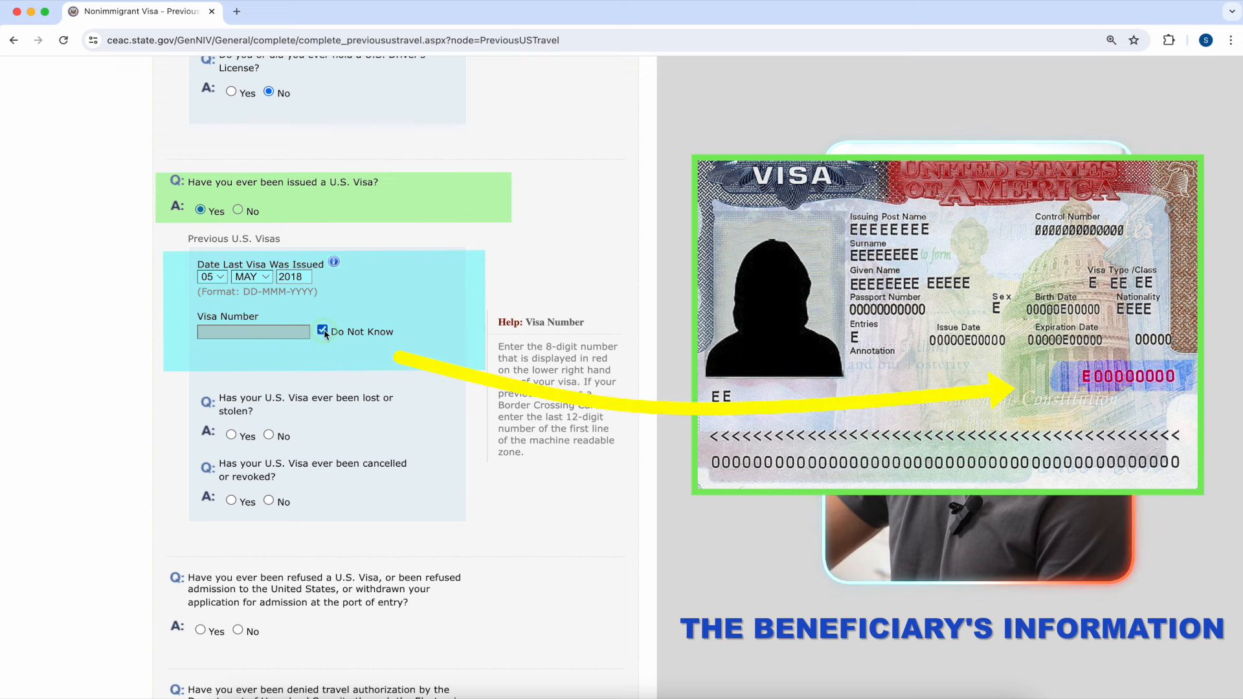
{"action": "left_click", "coordinate": [323, 331]}
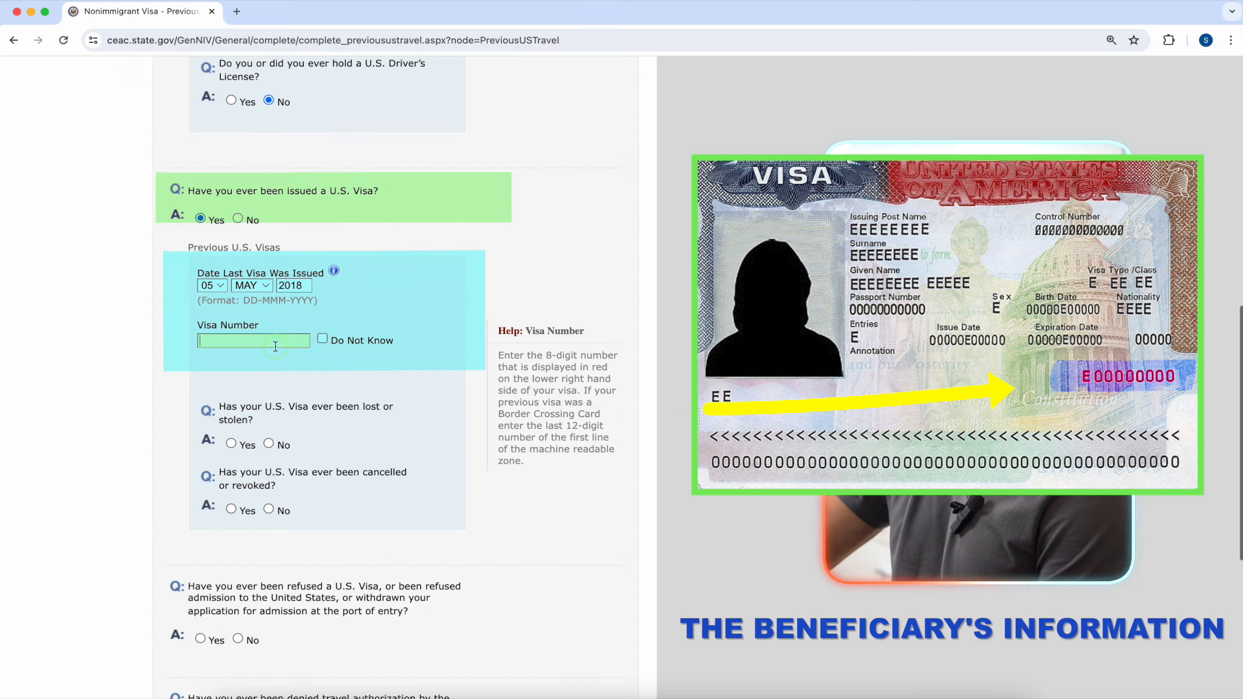
{"action": "left_click", "coordinate": [275, 338]}
{"action": "type", "text": "ND"}
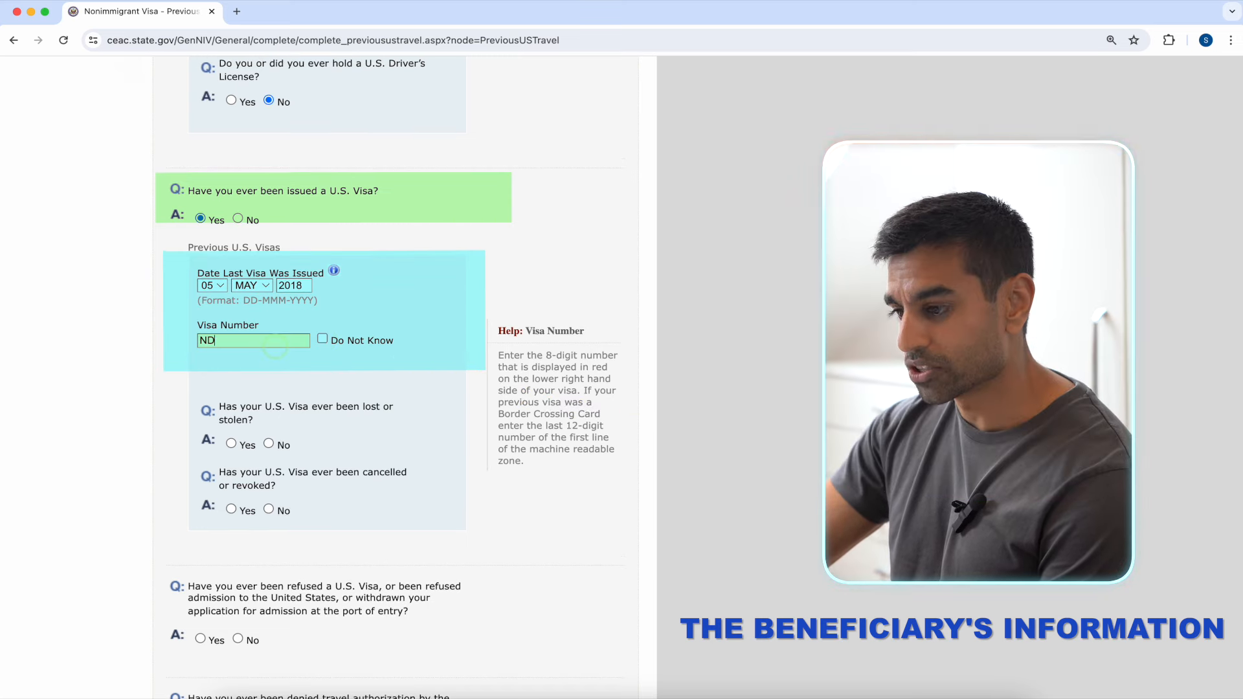
{"action": "type", "text": "123456789"}
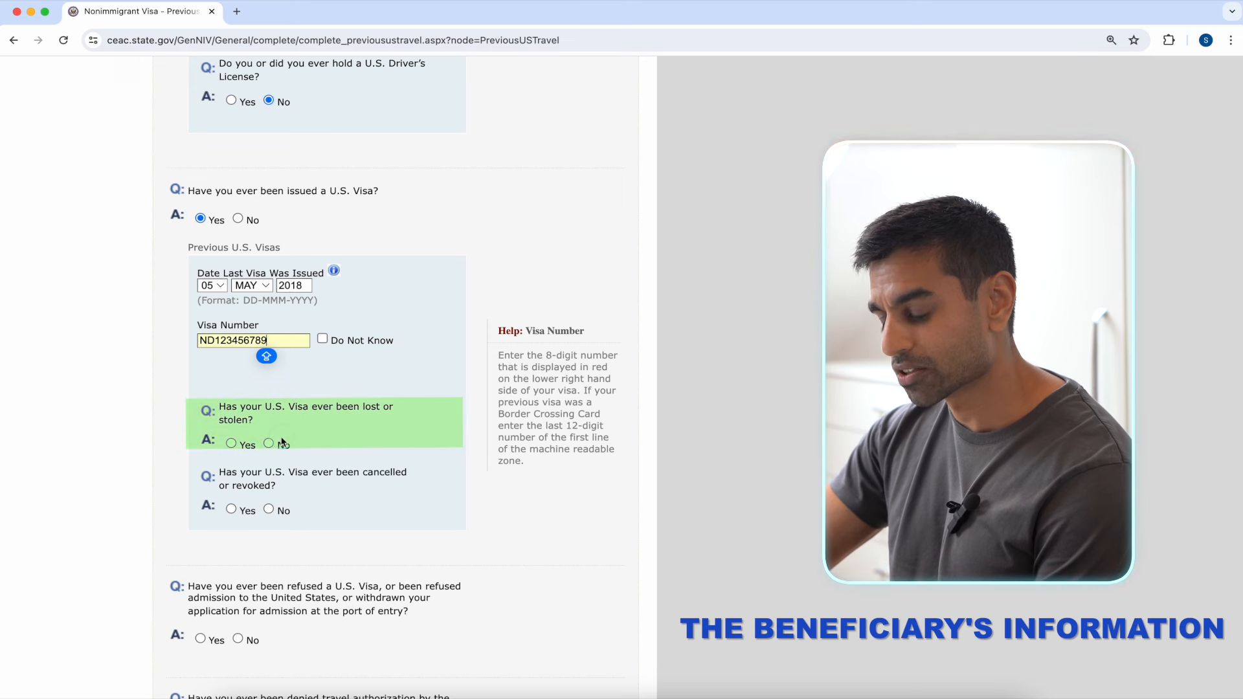
Step: Answer No to the visa being lost or stolen, cancelled or revoked, and ever refused
{"action": "left_click", "coordinate": [268, 444]}
{"action": "scroll", "coordinate": [304, 479], "scroll_direction": "up", "scroll_amount": 1}
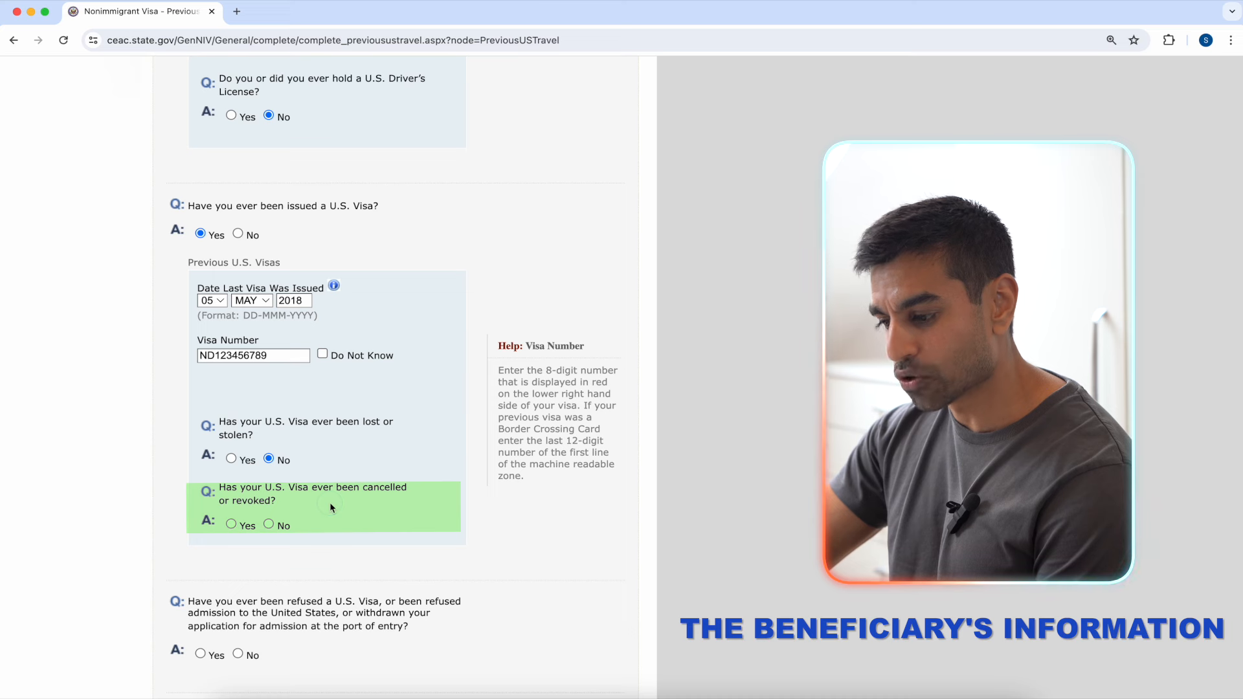
{"action": "left_click", "coordinate": [269, 525]}
{"action": "scroll", "coordinate": [418, 500], "scroll_direction": "down", "scroll_amount": 2}
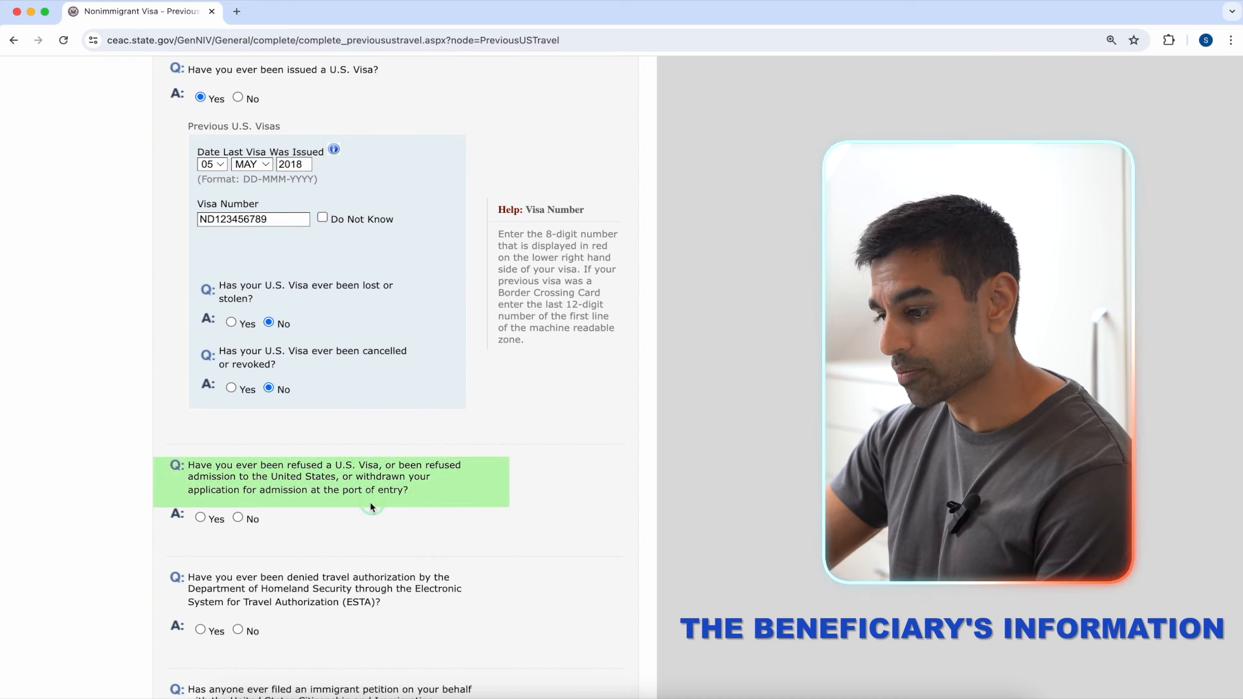
{"action": "left_click", "coordinate": [238, 517]}
{"action": "scroll", "coordinate": [414, 488], "scroll_direction": "down", "scroll_amount": 2}
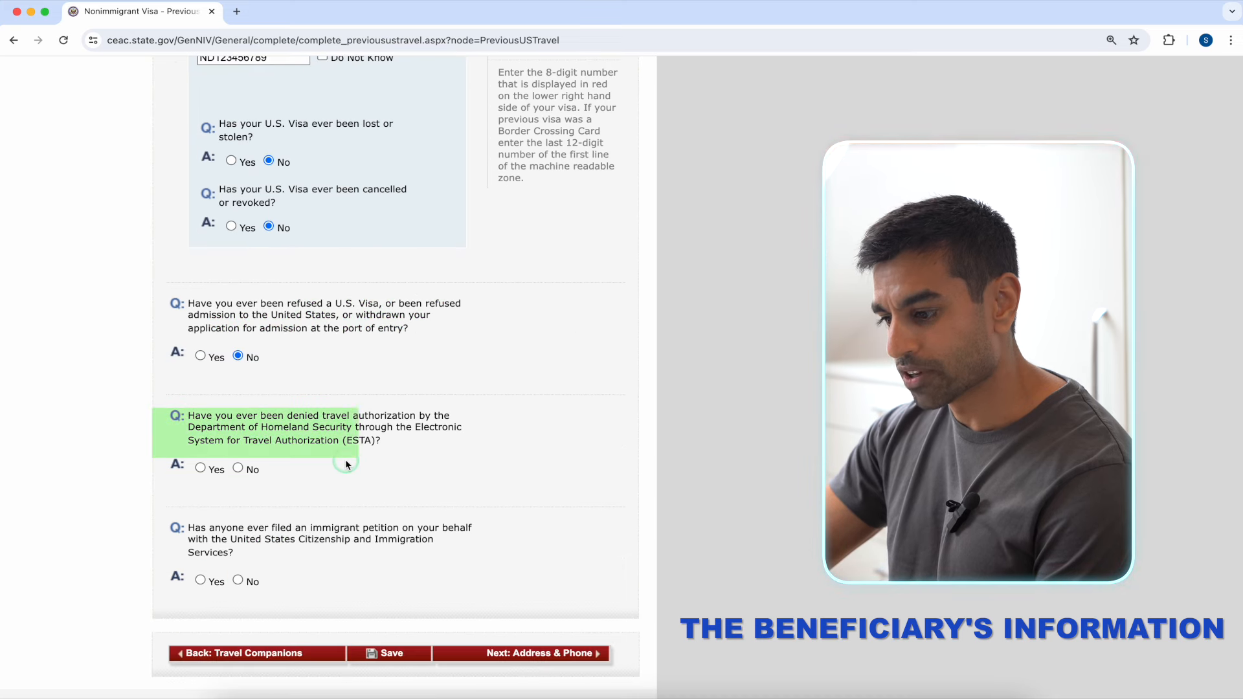
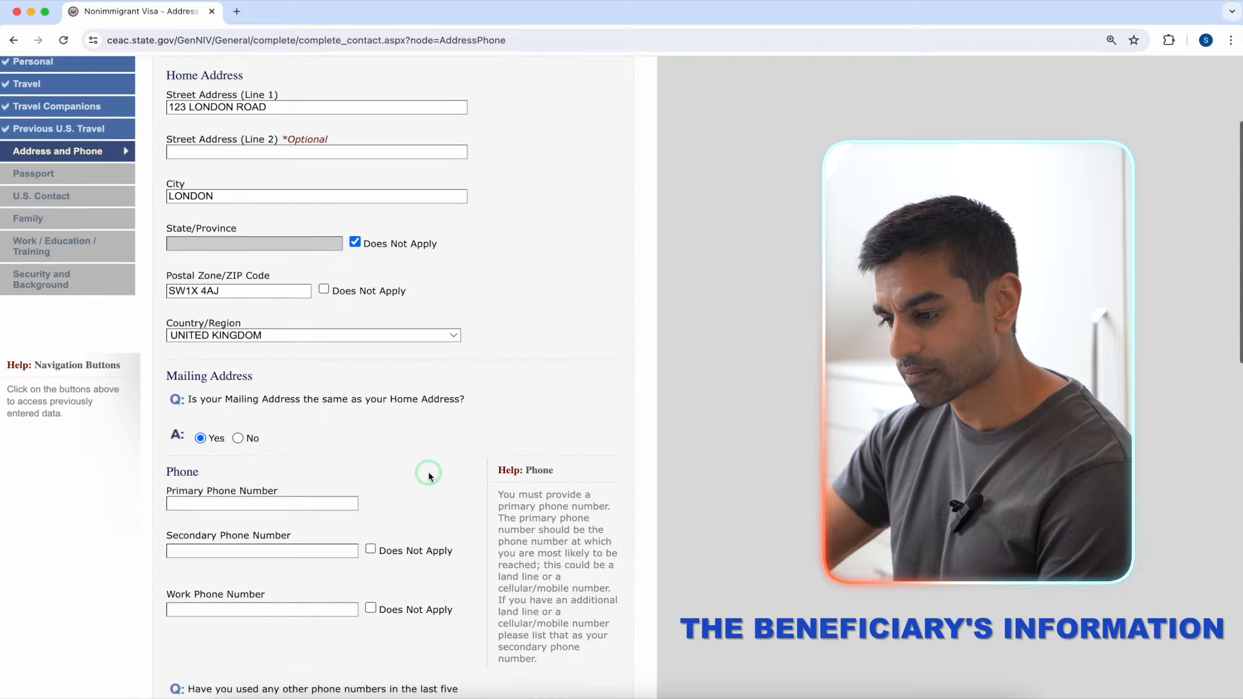
Step: Enter the primary phone number, mark secondary and work phones Does Not Apply, and answer No to other numbers
{"action": "left_click", "coordinate": [281, 402]}
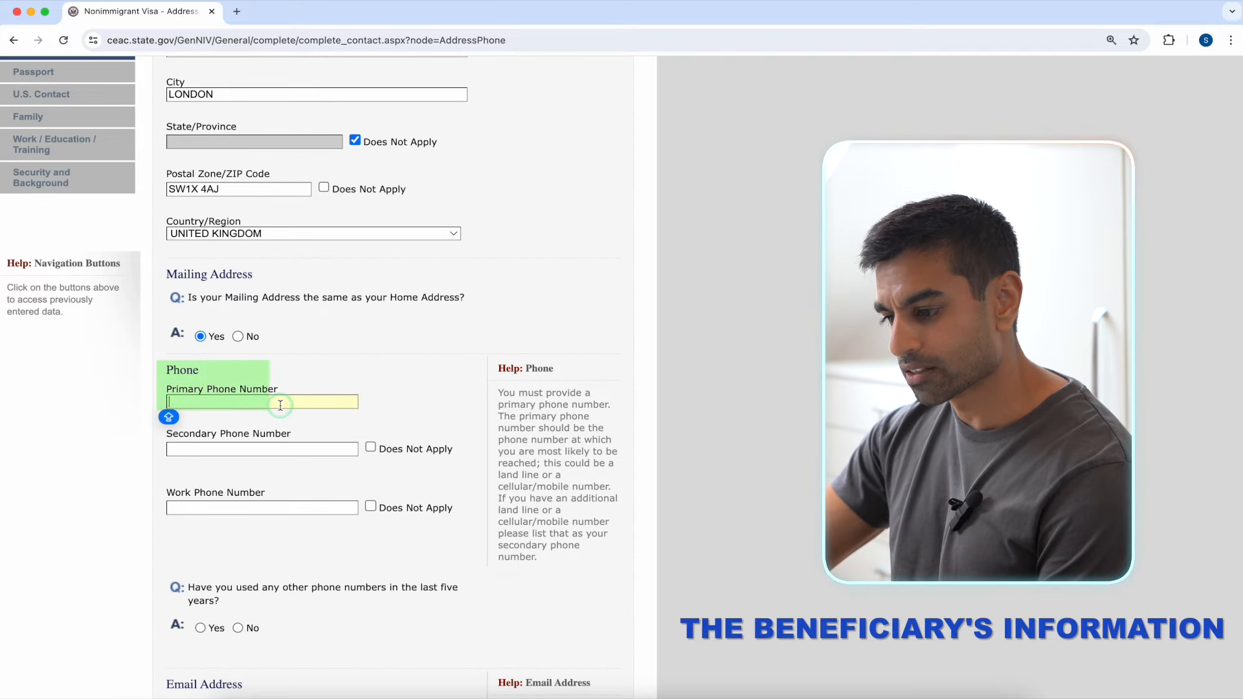
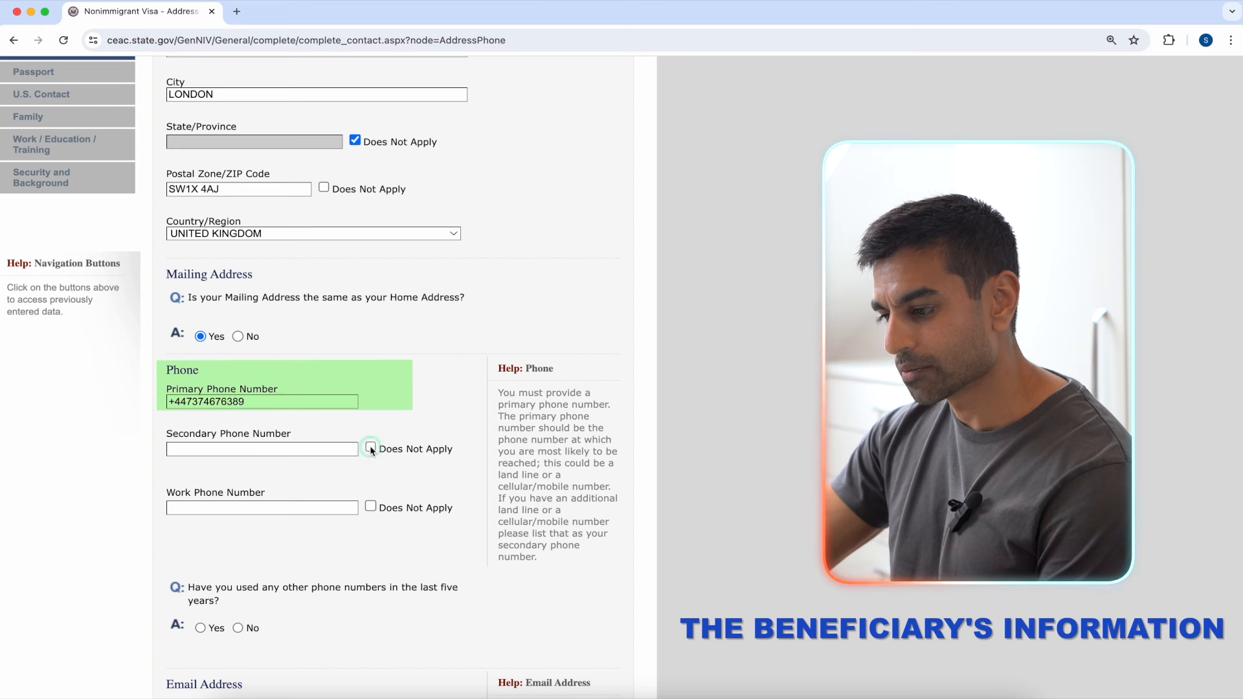
{"action": "left_click", "coordinate": [371, 448]}
{"action": "left_click", "coordinate": [371, 505]}
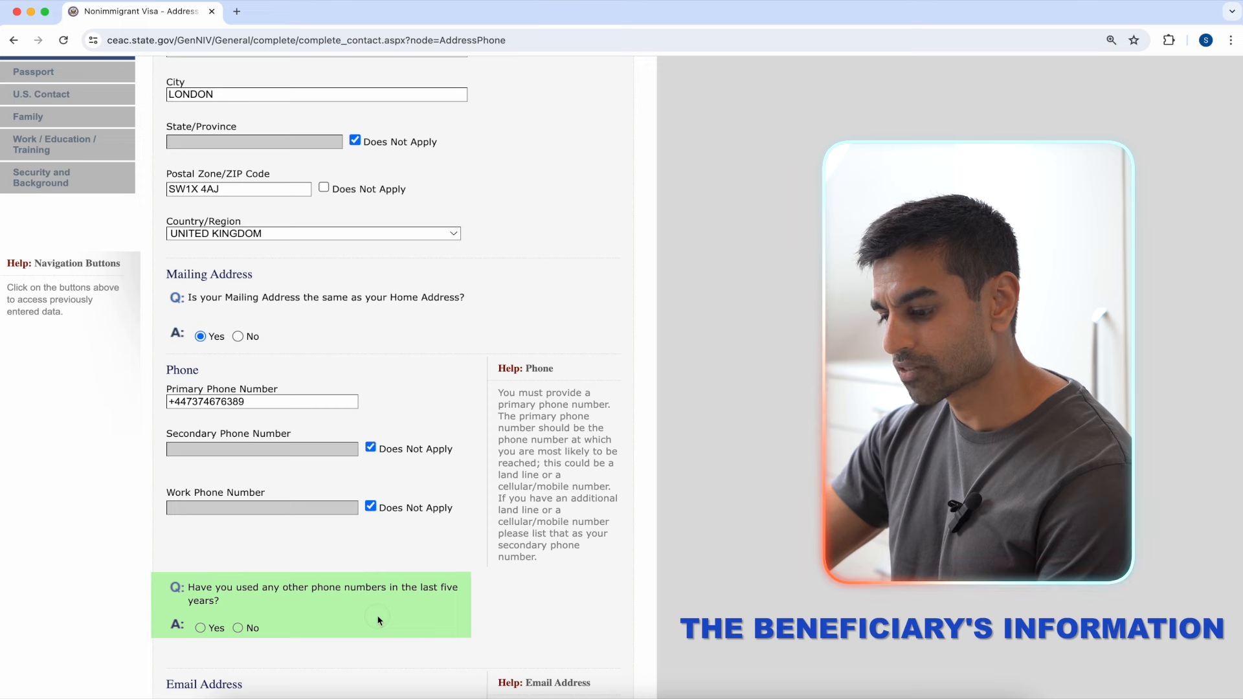
{"action": "left_click", "coordinate": [239, 628]}
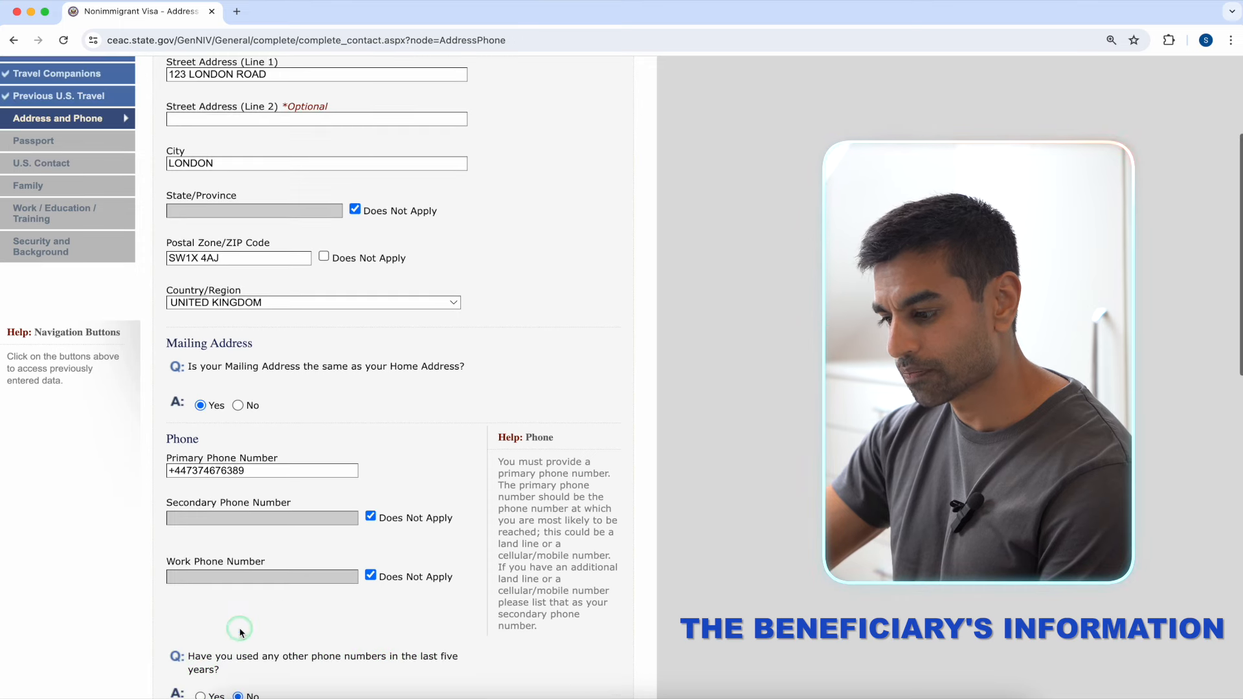
{"action": "scroll", "coordinate": [464, 547], "scroll_direction": "down", "scroll_amount": 3}
{"action": "left_click", "coordinate": [467, 549]}
Step: Enter the applicant's primary email address
{"action": "scroll", "coordinate": [465, 547], "scroll_direction": "down", "scroll_amount": 5}
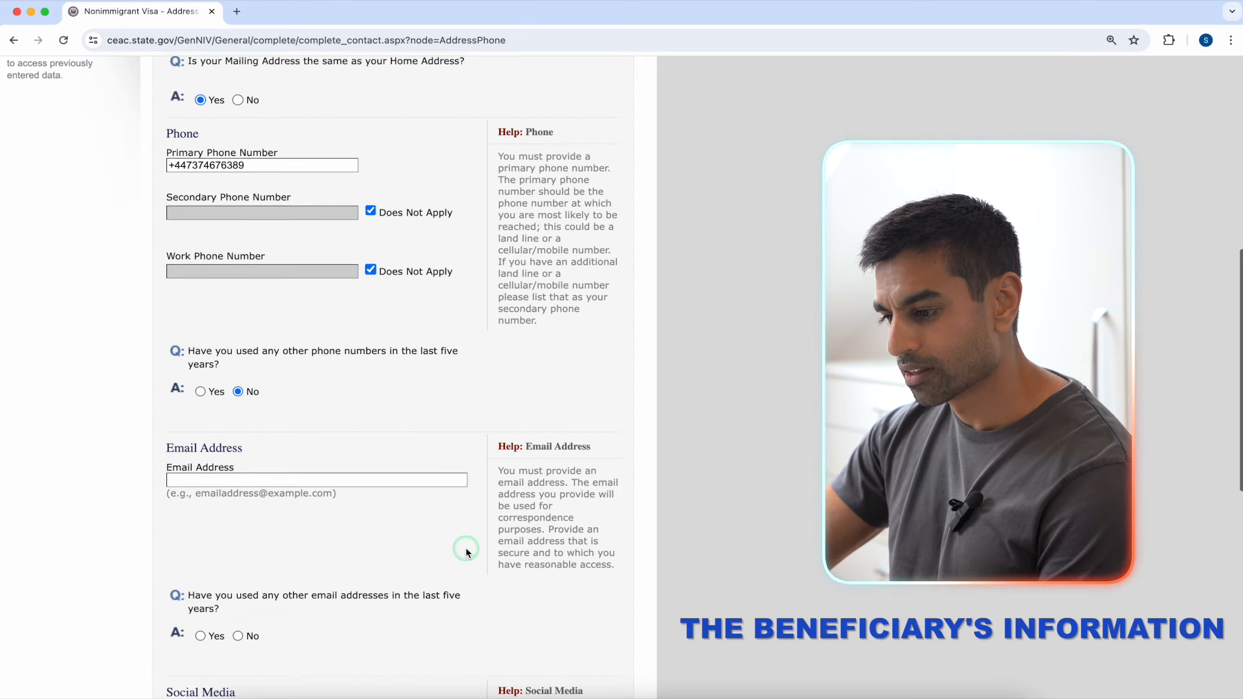
{"action": "left_click", "coordinate": [395, 407]}
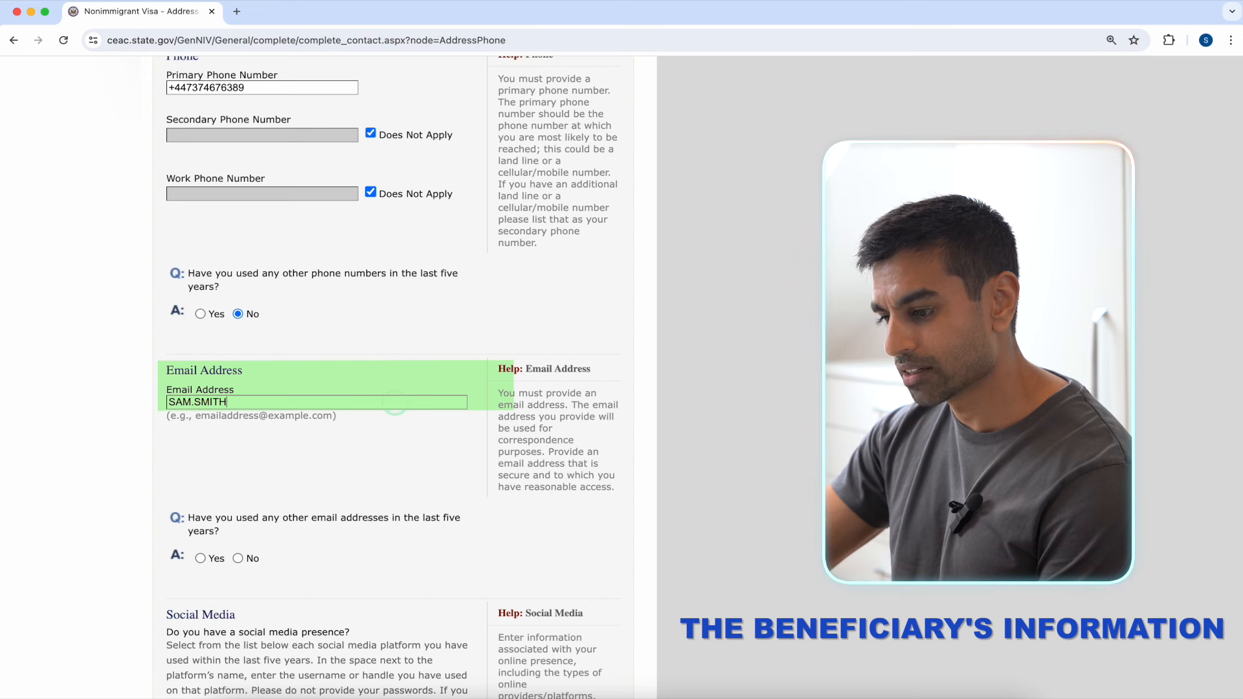
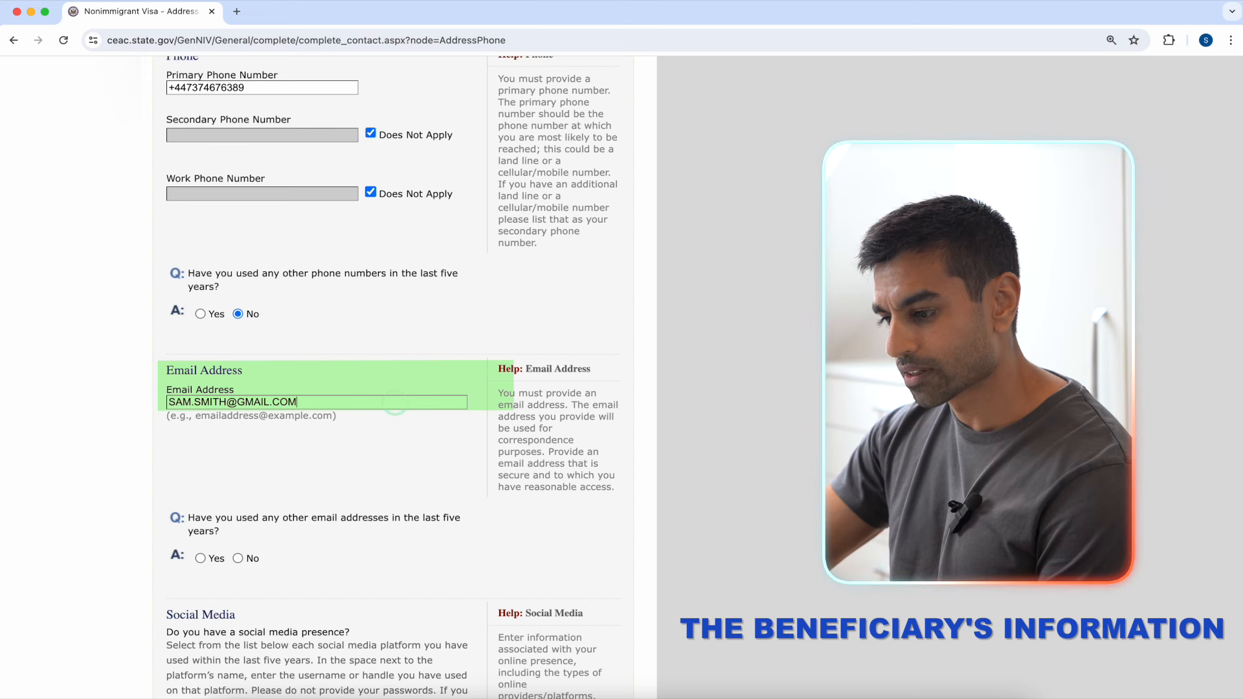
{"action": "scroll", "coordinate": [393, 403], "scroll_direction": "down", "scroll_amount": 4}
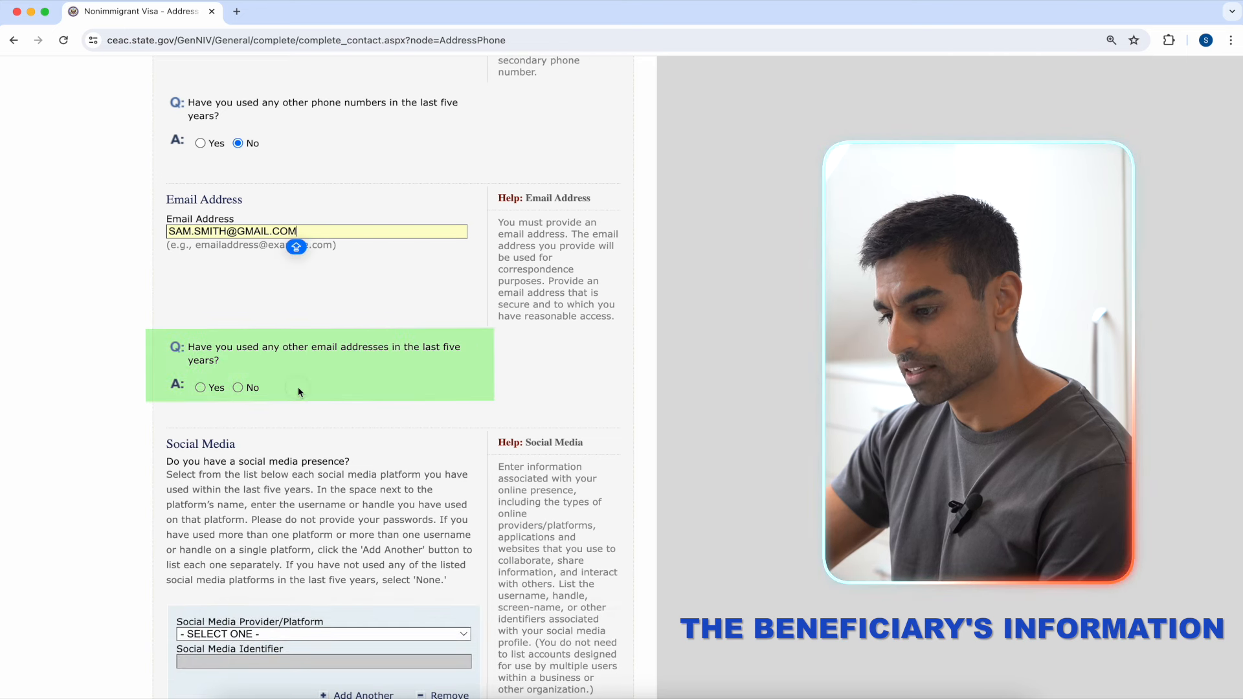
Step: Answer Yes to other email addresses and enter the additional email address
{"action": "left_click", "coordinate": [200, 387]}
{"action": "left_click", "coordinate": [304, 483]}
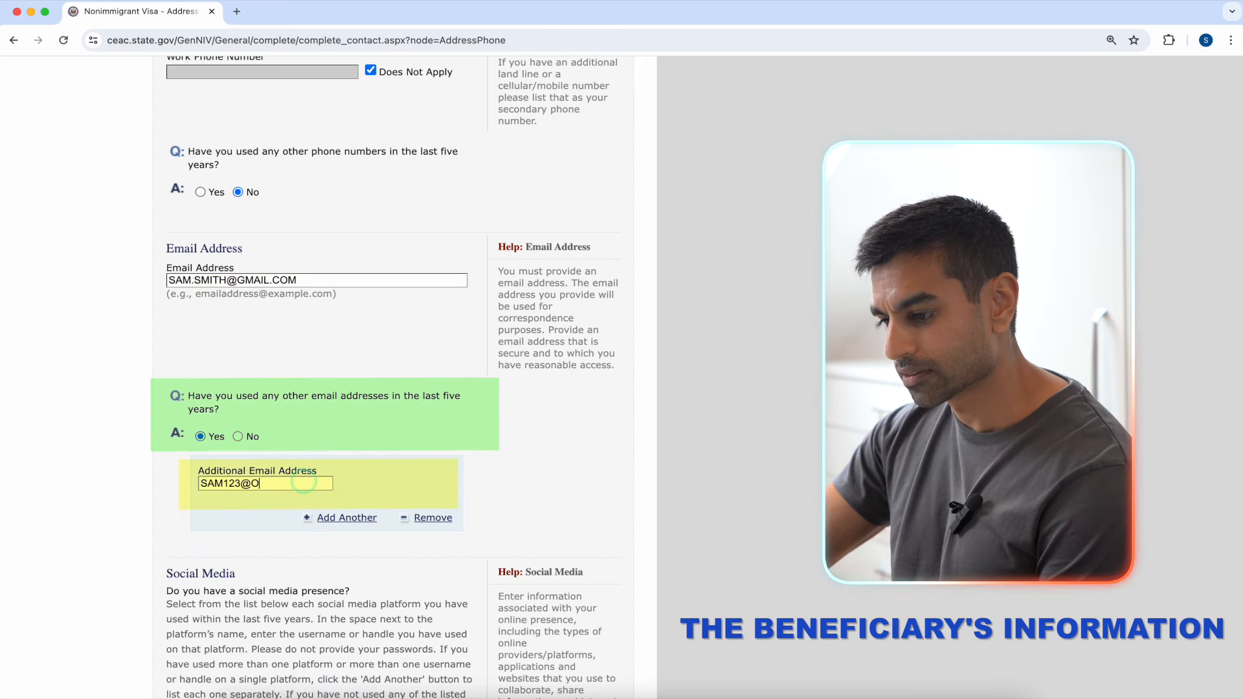
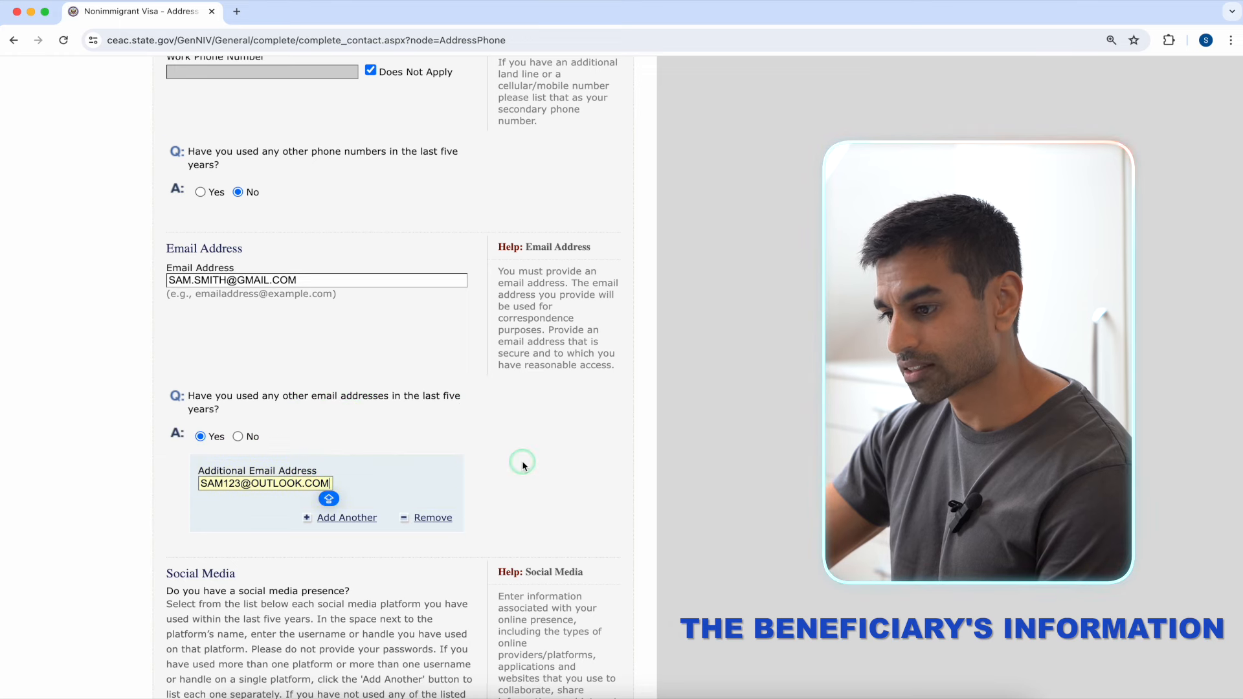
{"action": "scroll", "coordinate": [522, 460], "scroll_direction": "down", "scroll_amount": 4}
{"action": "scroll", "coordinate": [523, 462], "scroll_direction": "down", "scroll_amount": 3}
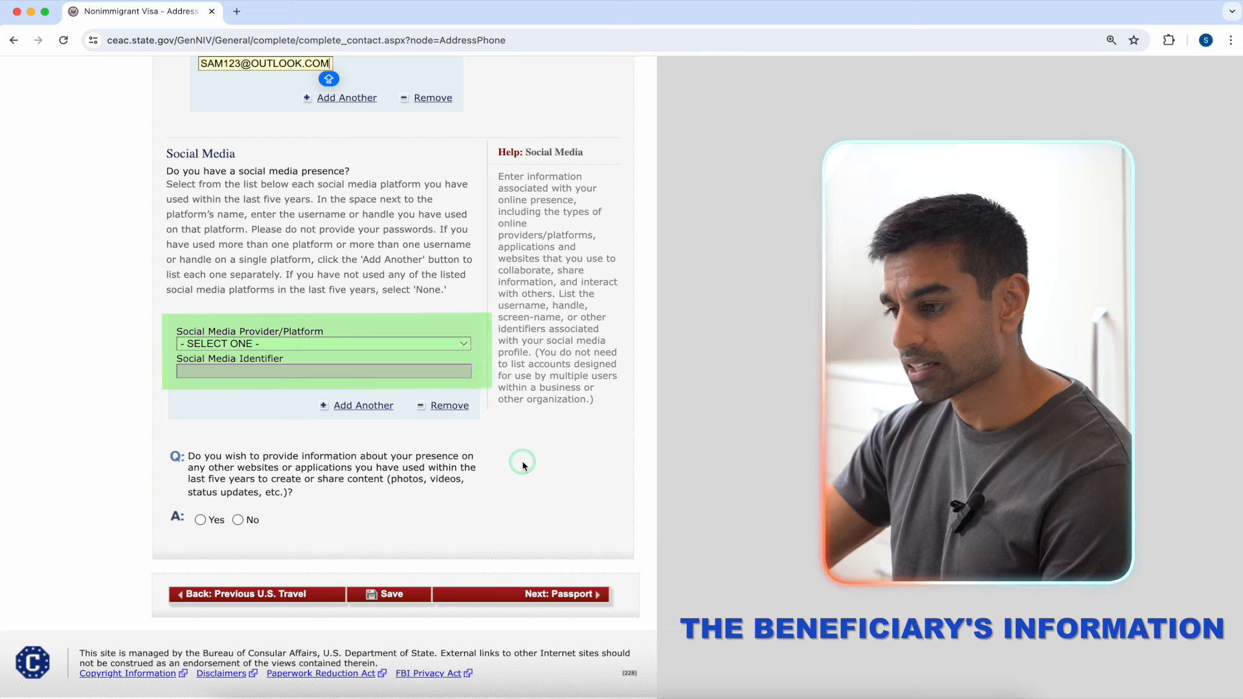
Step: Add INSTAGRAM as the social media platform with the applicant's handle
{"action": "left_click", "coordinate": [452, 343]}
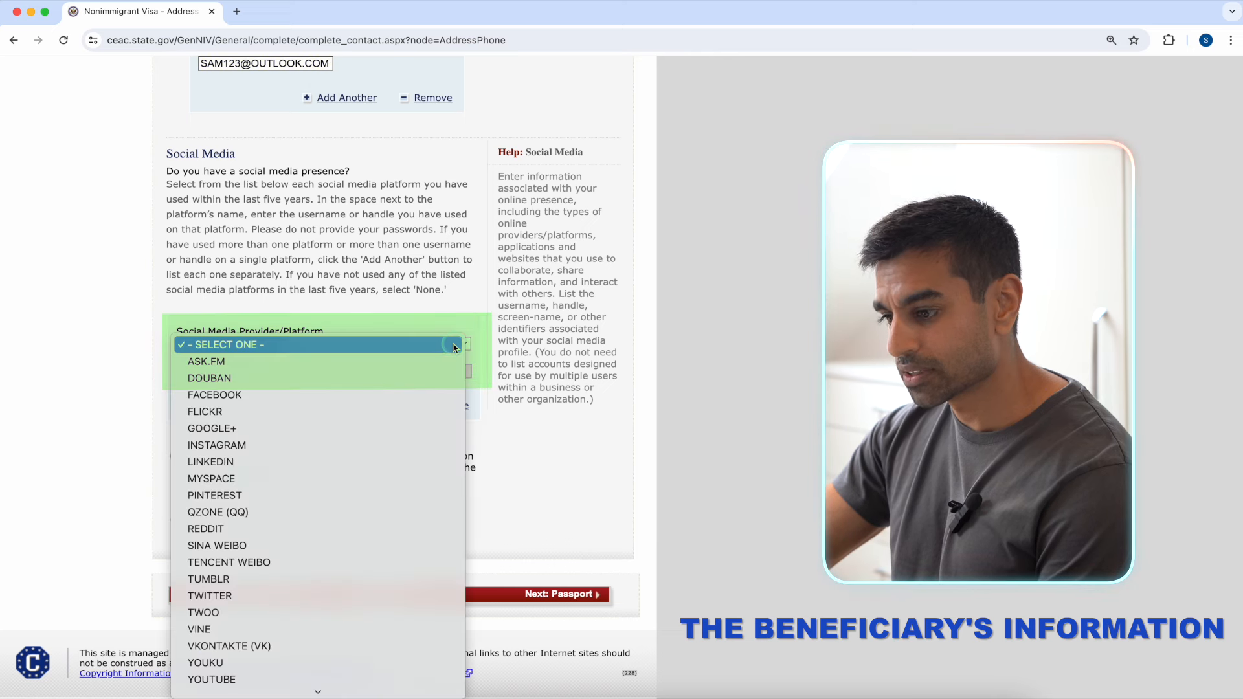
{"action": "scroll", "coordinate": [424, 512], "scroll_direction": "down", "scroll_amount": 1}
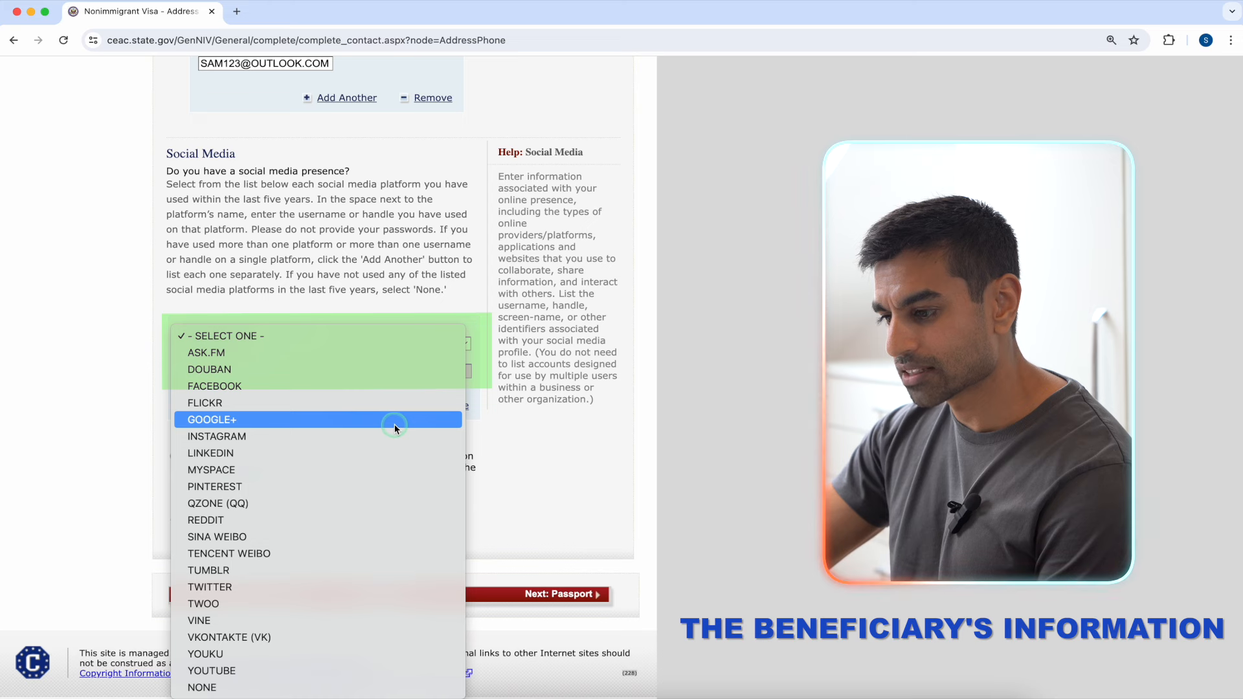
{"action": "left_click", "coordinate": [396, 437]}
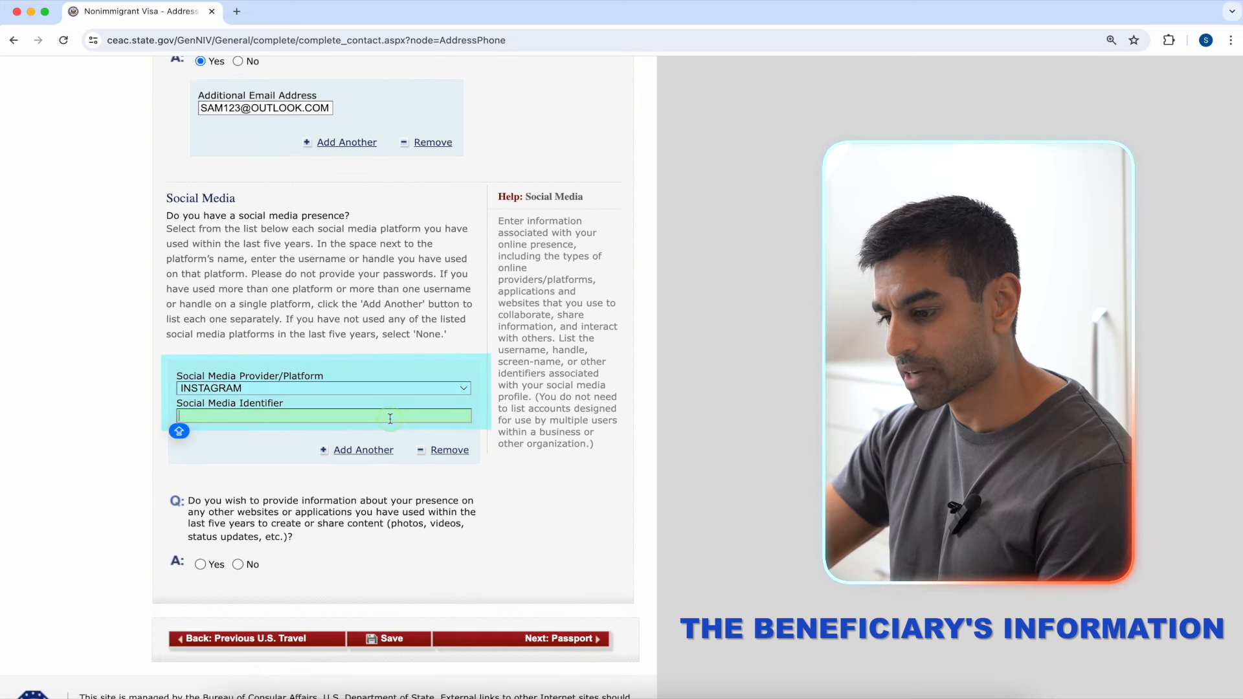
{"action": "type", "text": "@SAM123"}
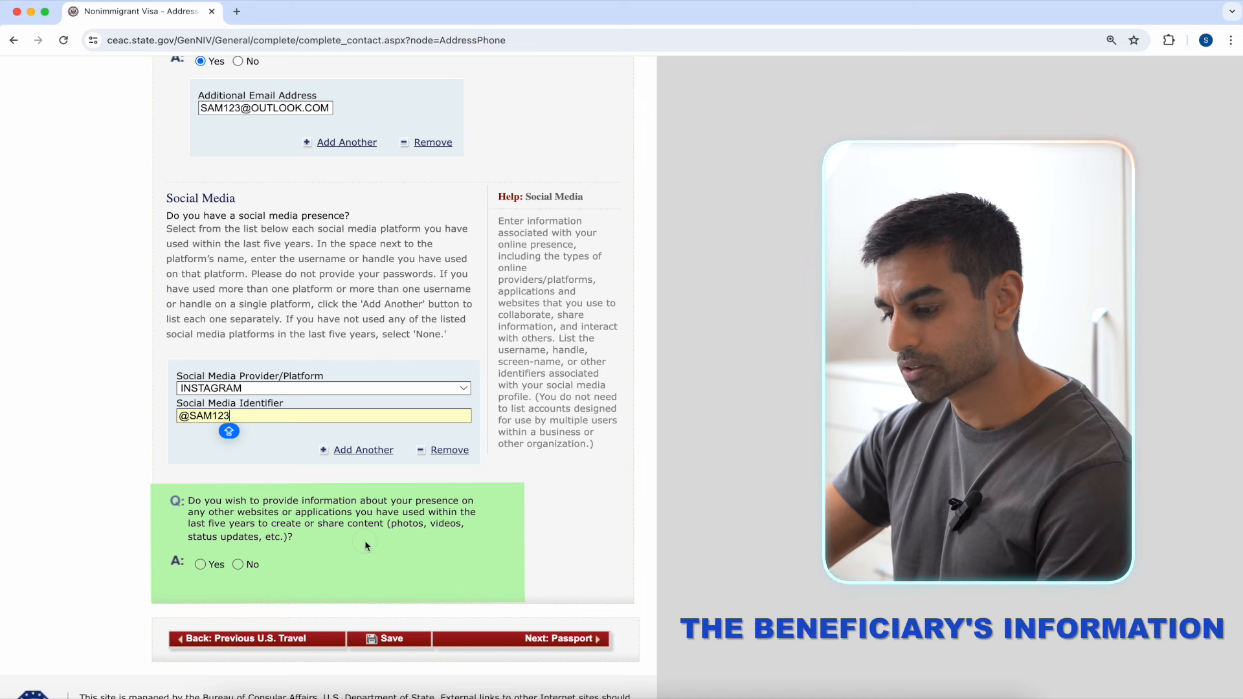
Step: Answer No to listing other websites and save the application
{"action": "left_click", "coordinate": [238, 564]}
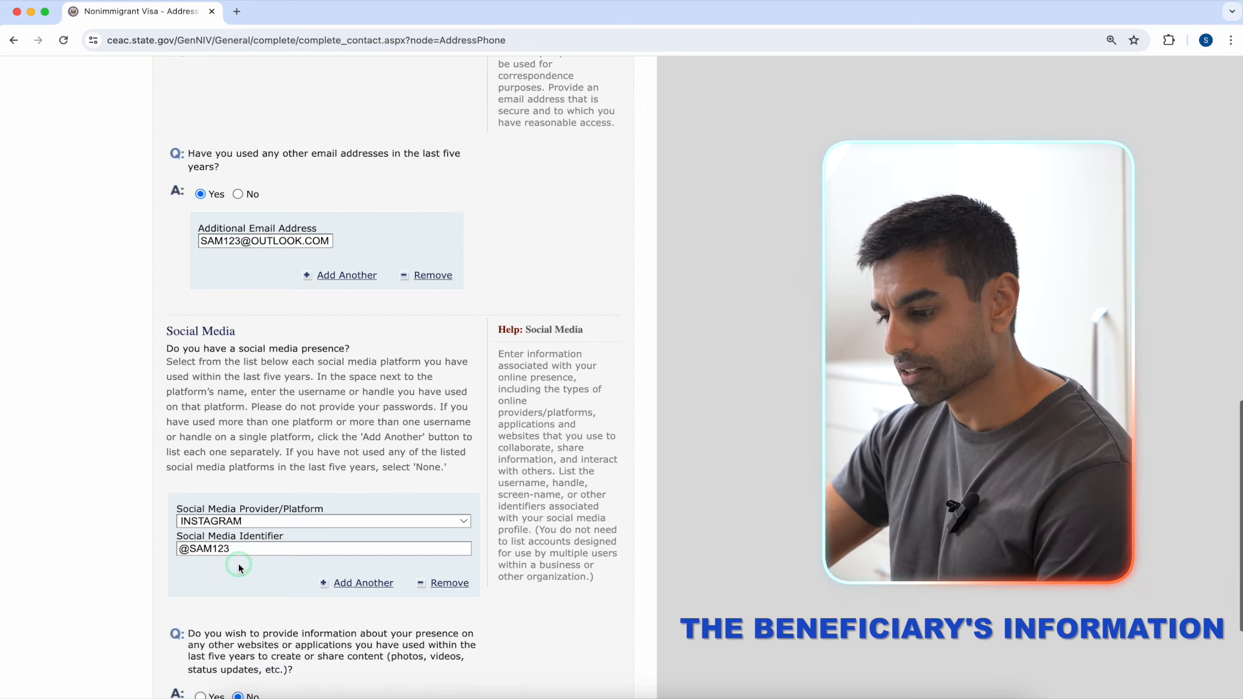
{"action": "scroll", "coordinate": [498, 572], "scroll_direction": "down", "scroll_amount": 3}
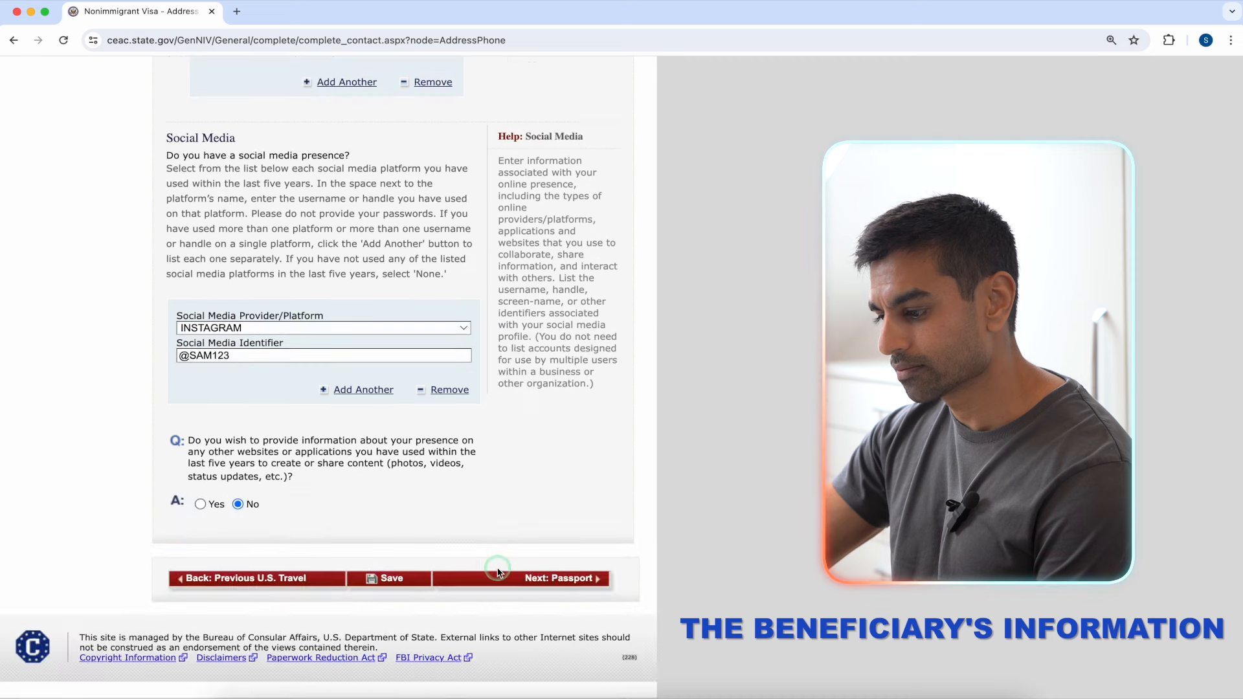
{"action": "left_click", "coordinate": [391, 577]}
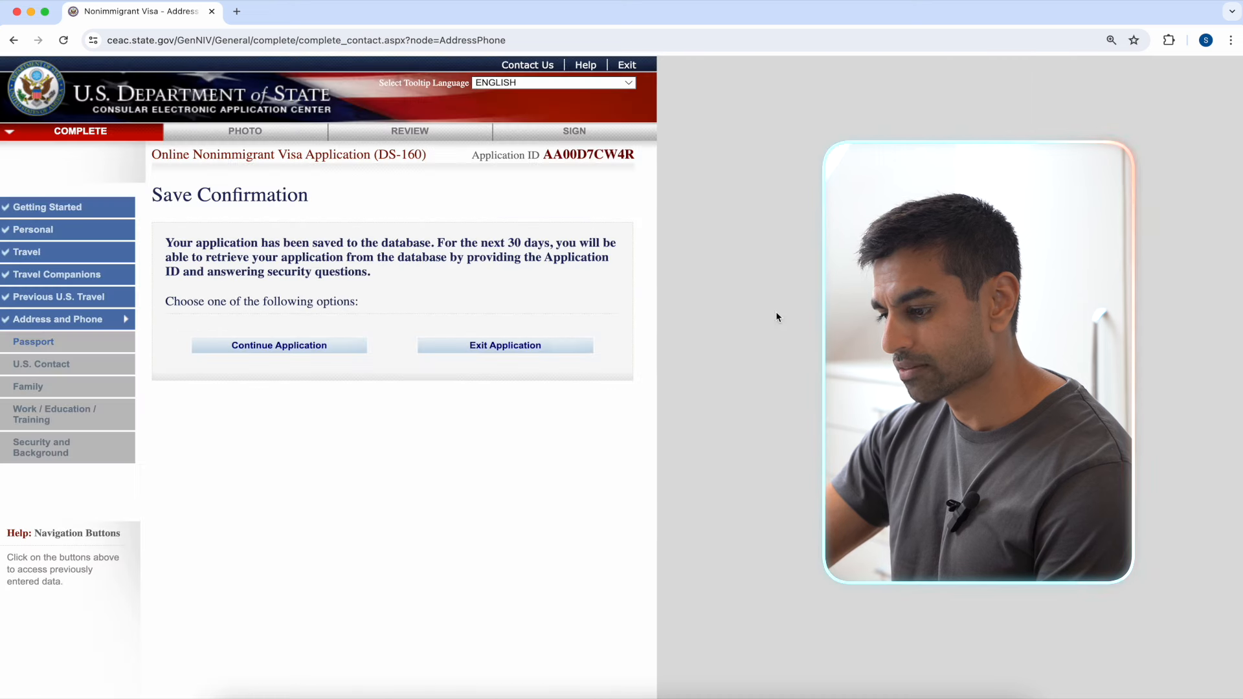
Step: Continue the saved application from the Save Confirmation and scroll down the Address and Phone page
{"action": "left_click", "coordinate": [343, 350]}
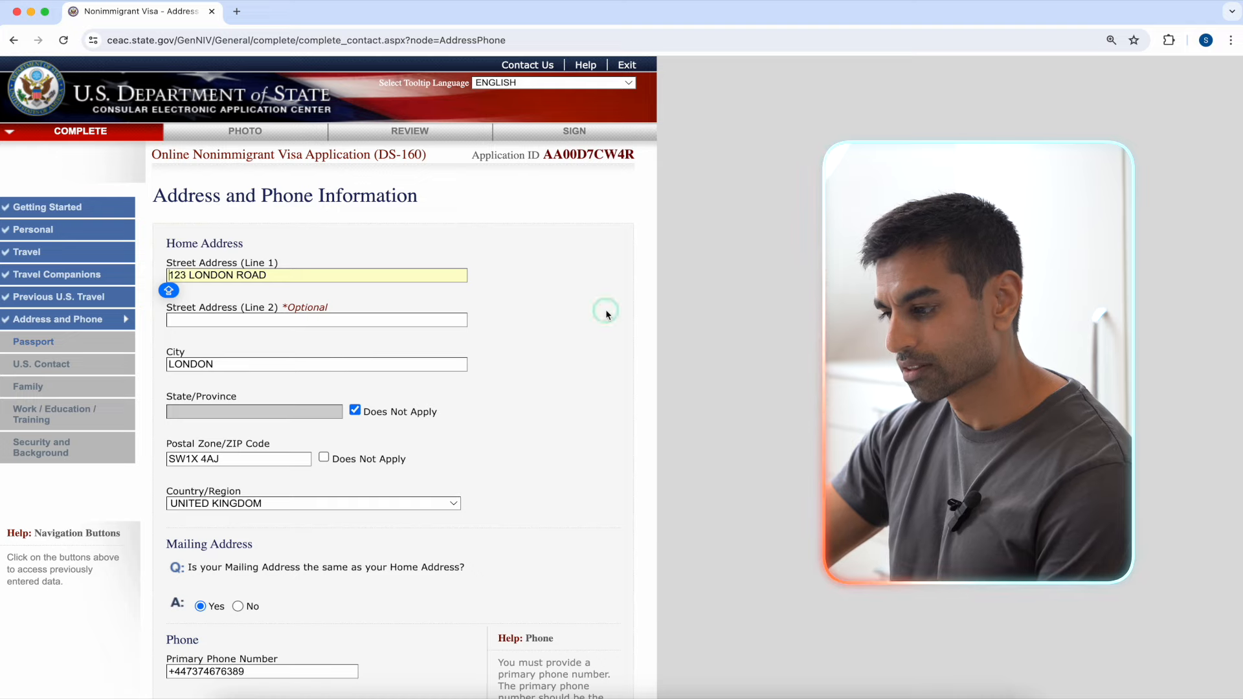
{"action": "scroll", "coordinate": [606, 312], "scroll_direction": "down", "scroll_amount": 15}
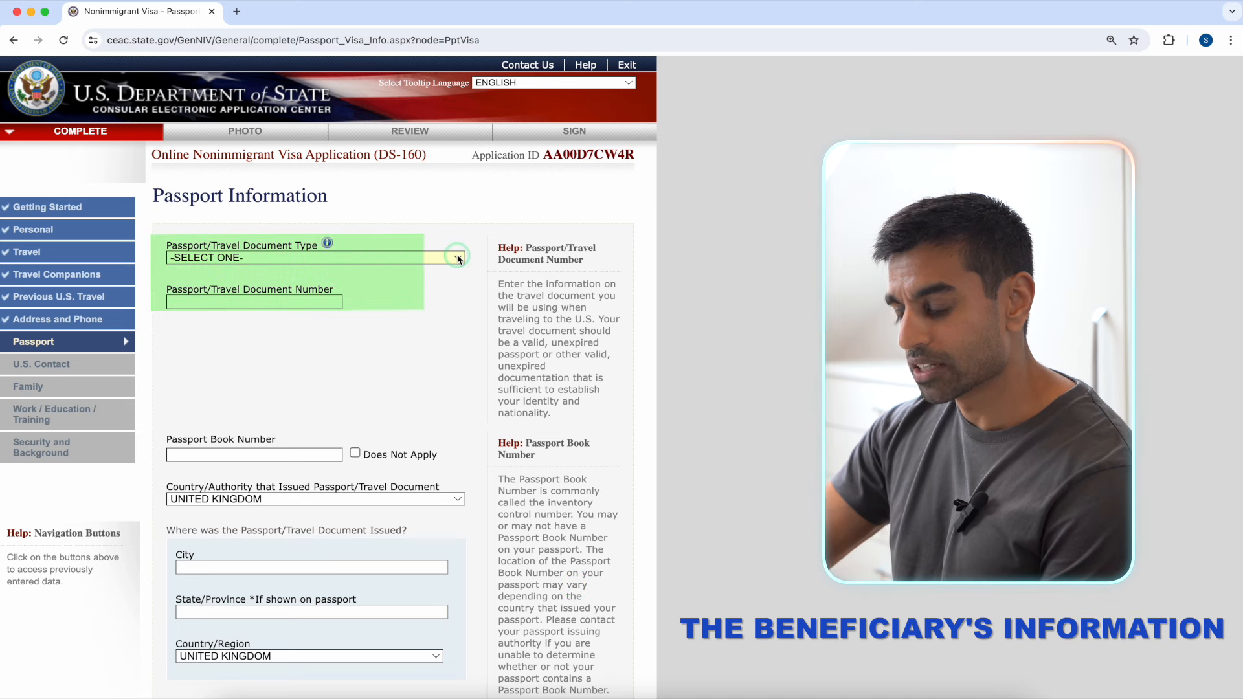
Step: Set a REGULAR passport with its number, book number Does Not Apply, and issuing city HMPC
{"action": "left_click", "coordinate": [458, 258]}
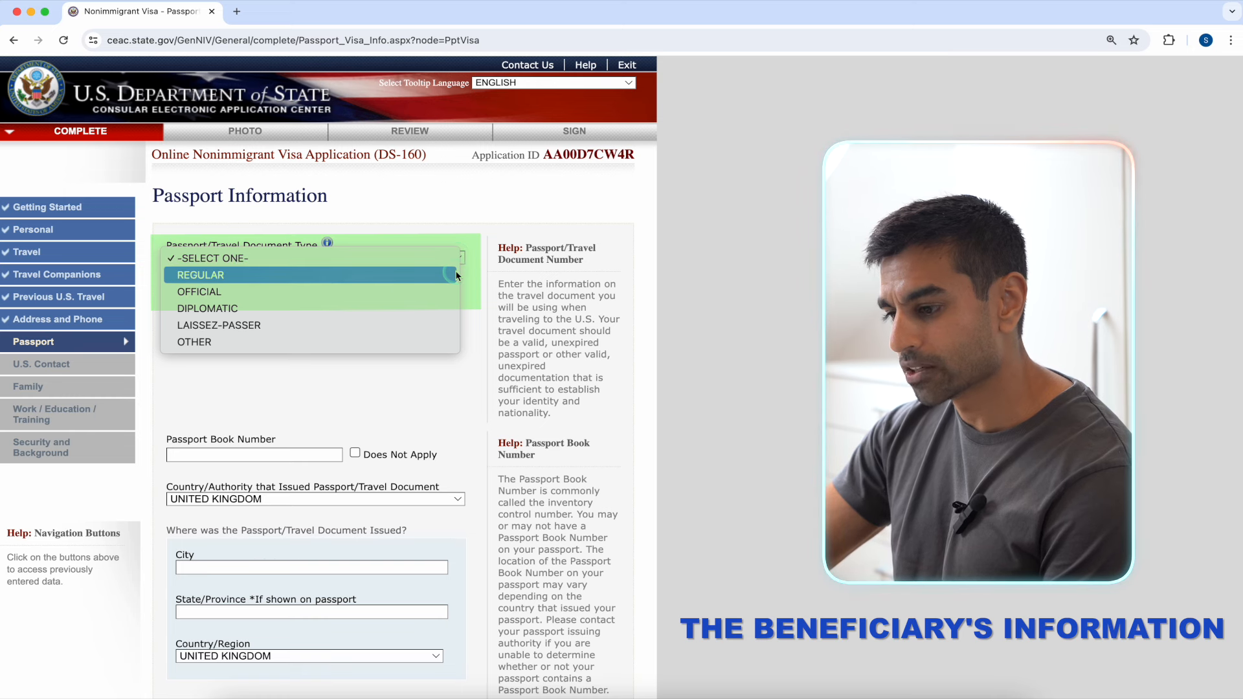
{"action": "left_click", "coordinate": [456, 275]}
{"action": "left_click", "coordinate": [330, 302]}
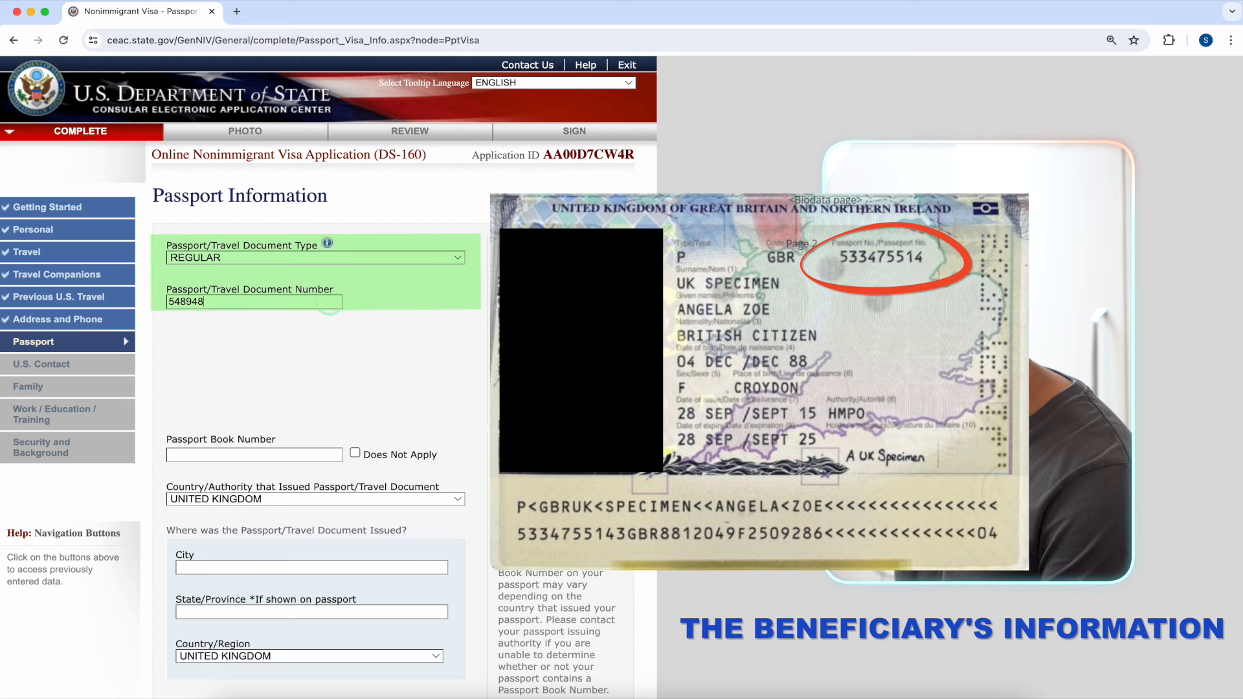
{"action": "scroll", "coordinate": [382, 393], "scroll_direction": "down", "scroll_amount": 2}
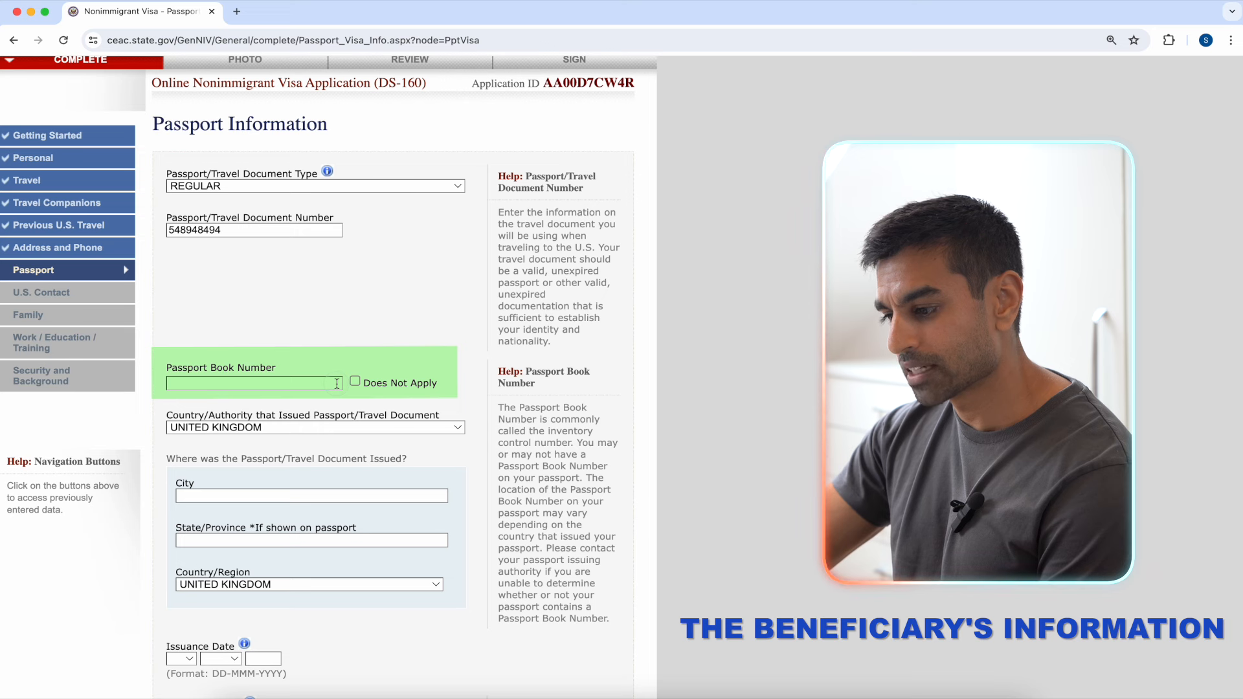
{"action": "left_click", "coordinate": [355, 381]}
{"action": "left_click", "coordinate": [467, 409]}
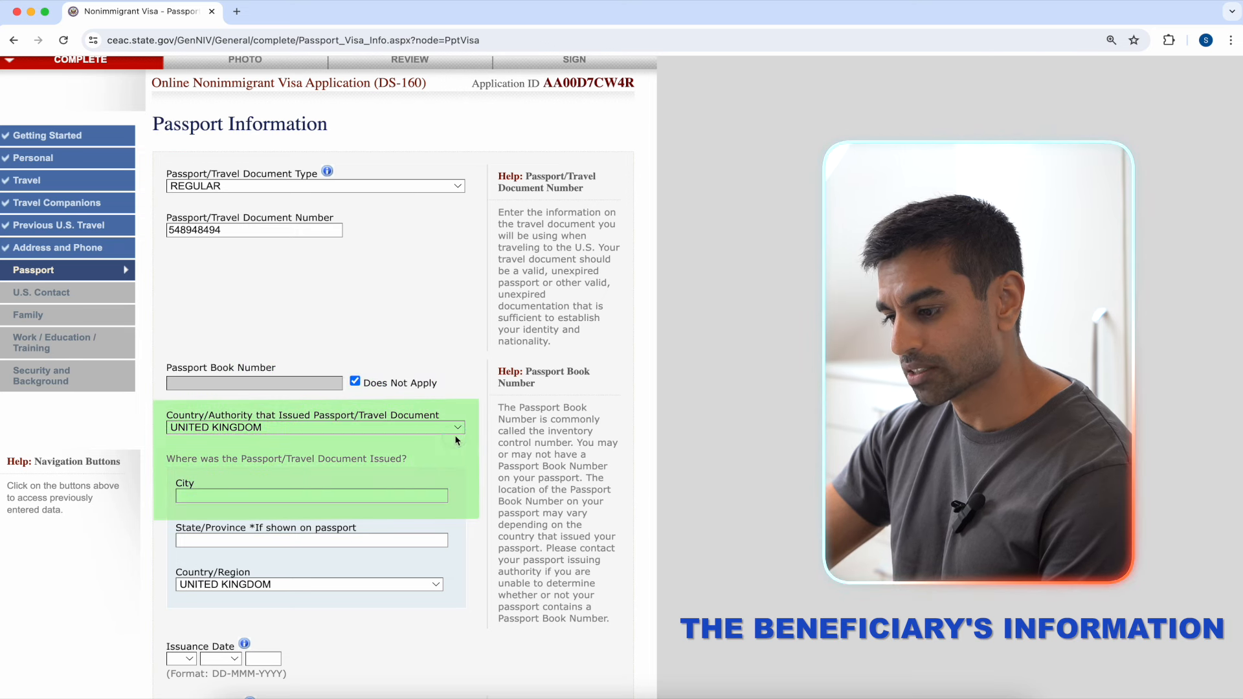
{"action": "left_click", "coordinate": [420, 494]}
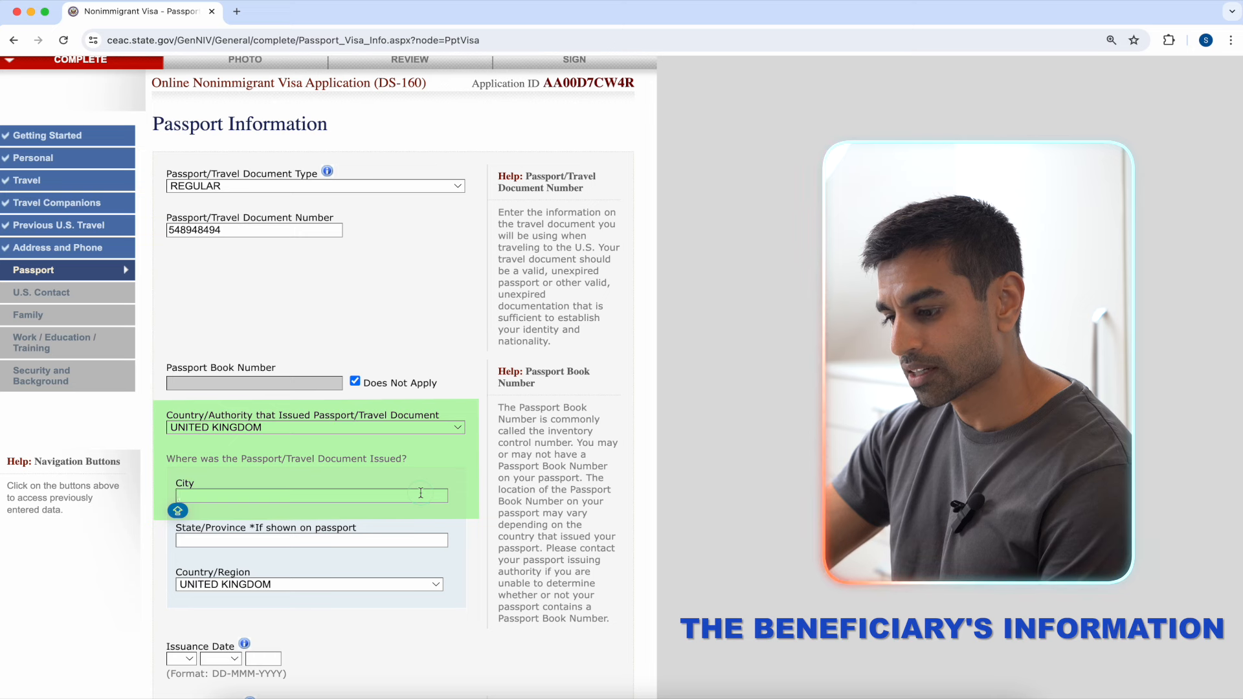
{"action": "type", "text": "HMPC"}
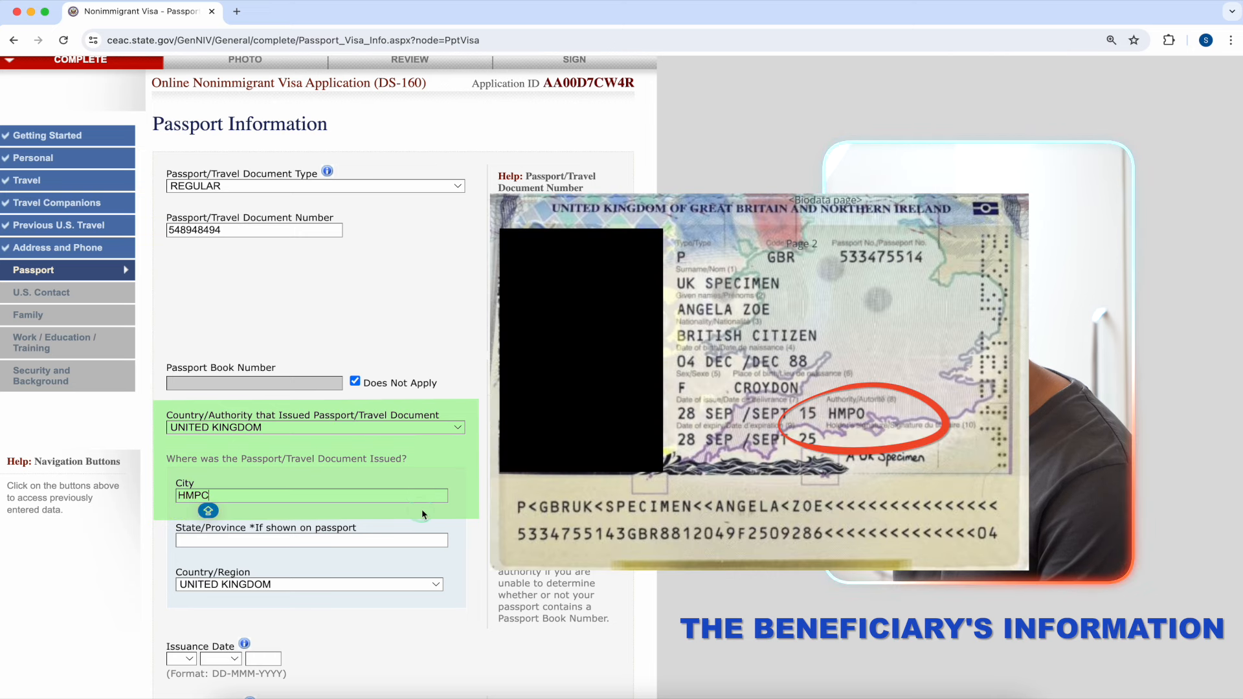
{"action": "scroll", "coordinate": [444, 510], "scroll_direction": "down", "scroll_amount": 2}
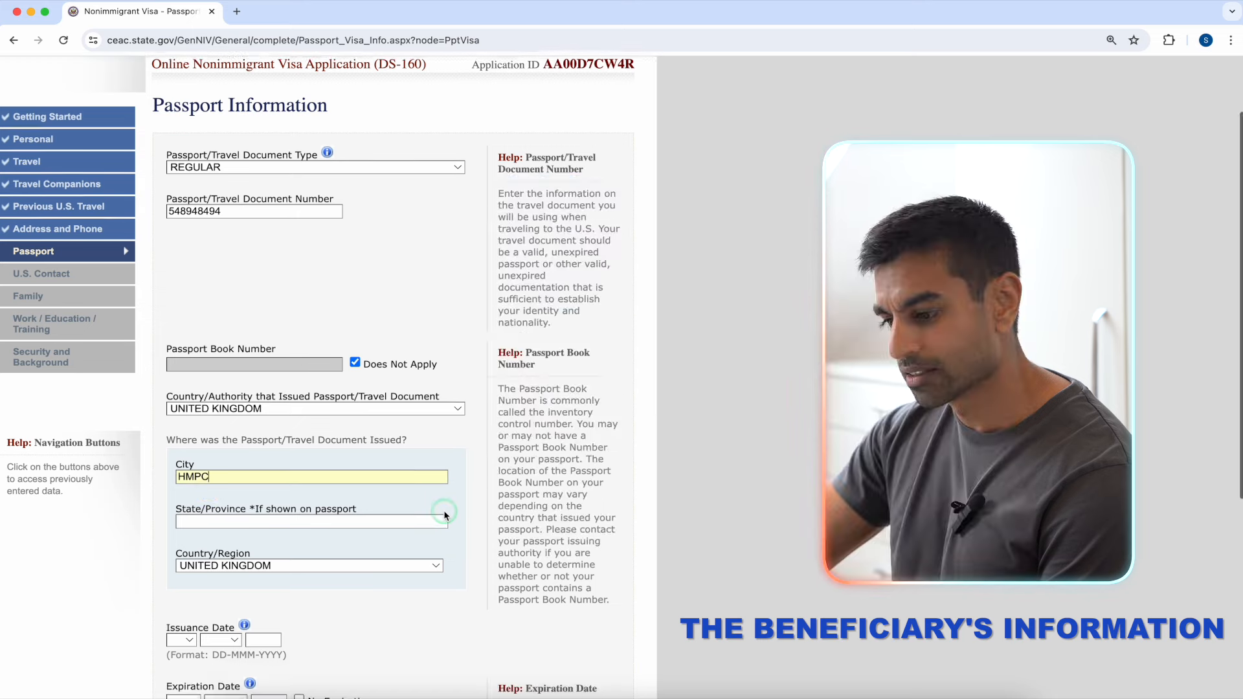
{"action": "scroll", "coordinate": [444, 510], "scroll_direction": "down", "scroll_amount": 5}
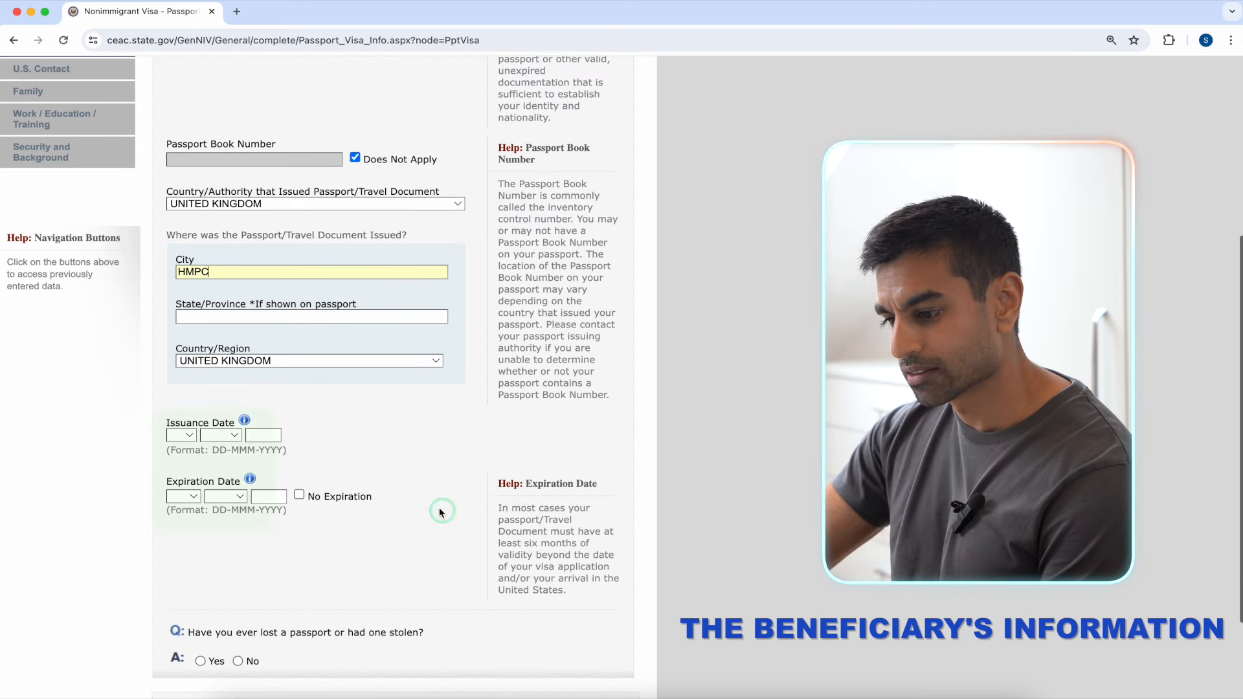
Step: Set the passport issuance date to 03 MAY 2018 and expiration to 03 MAY 2028
{"action": "left_click", "coordinate": [192, 435]}
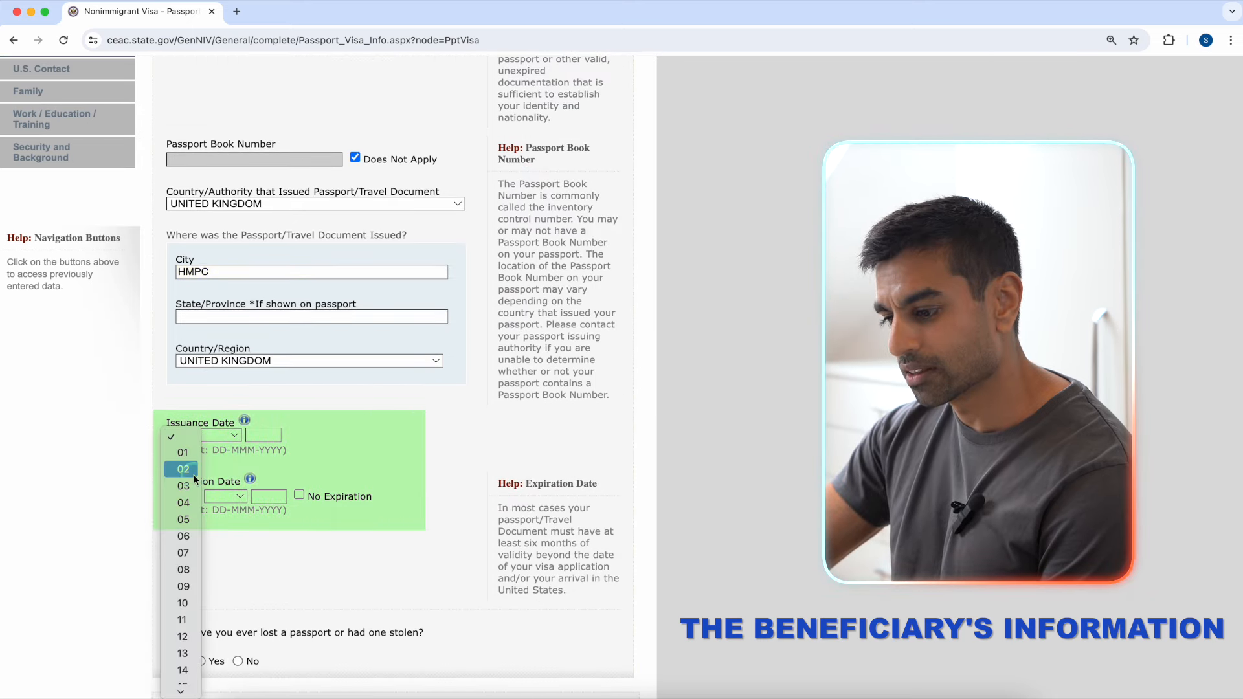
{"action": "left_click", "coordinate": [192, 486]}
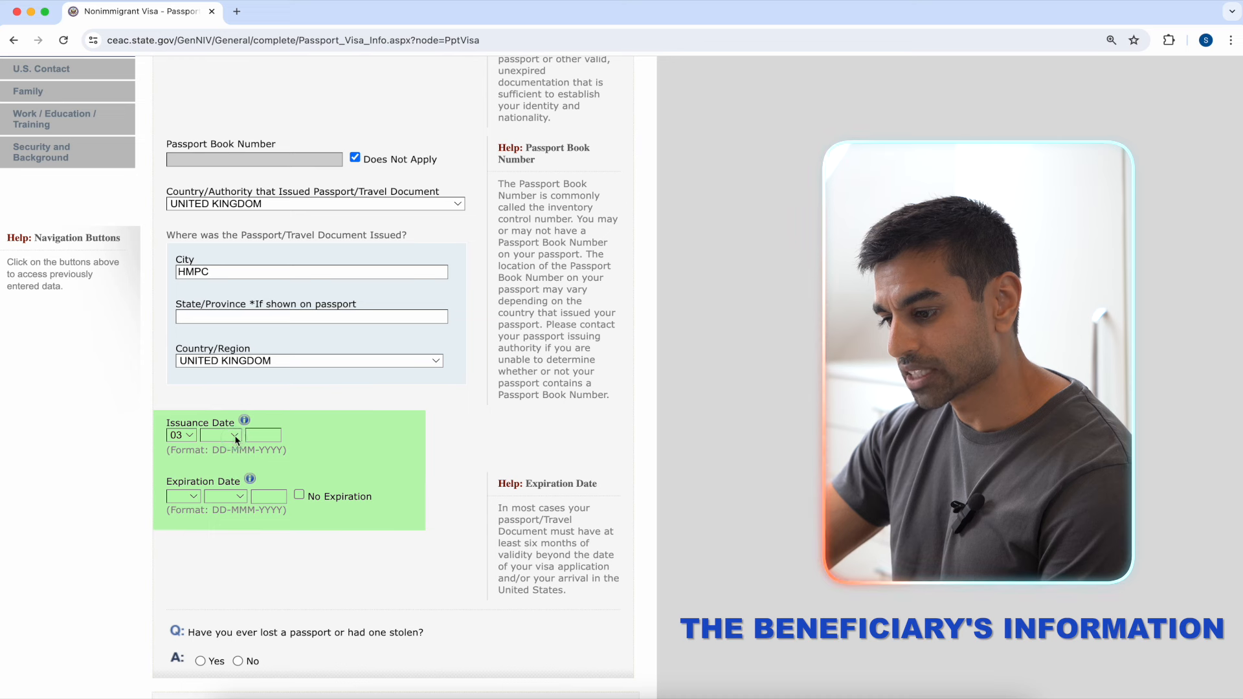
{"action": "left_click", "coordinate": [235, 436]}
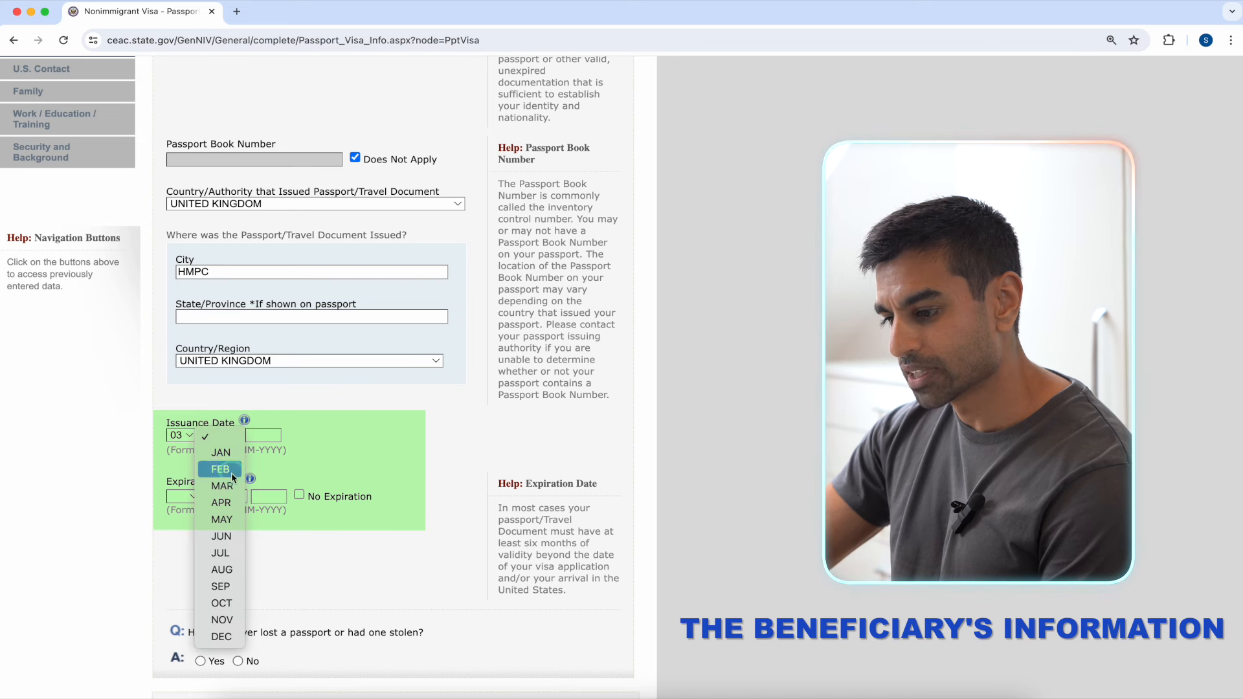
{"action": "left_click", "coordinate": [222, 520]}
{"action": "left_click", "coordinate": [260, 434]}
{"action": "type", "text": "2018"}
{"action": "left_click", "coordinate": [184, 496]}
{"action": "left_click", "coordinate": [192, 542]}
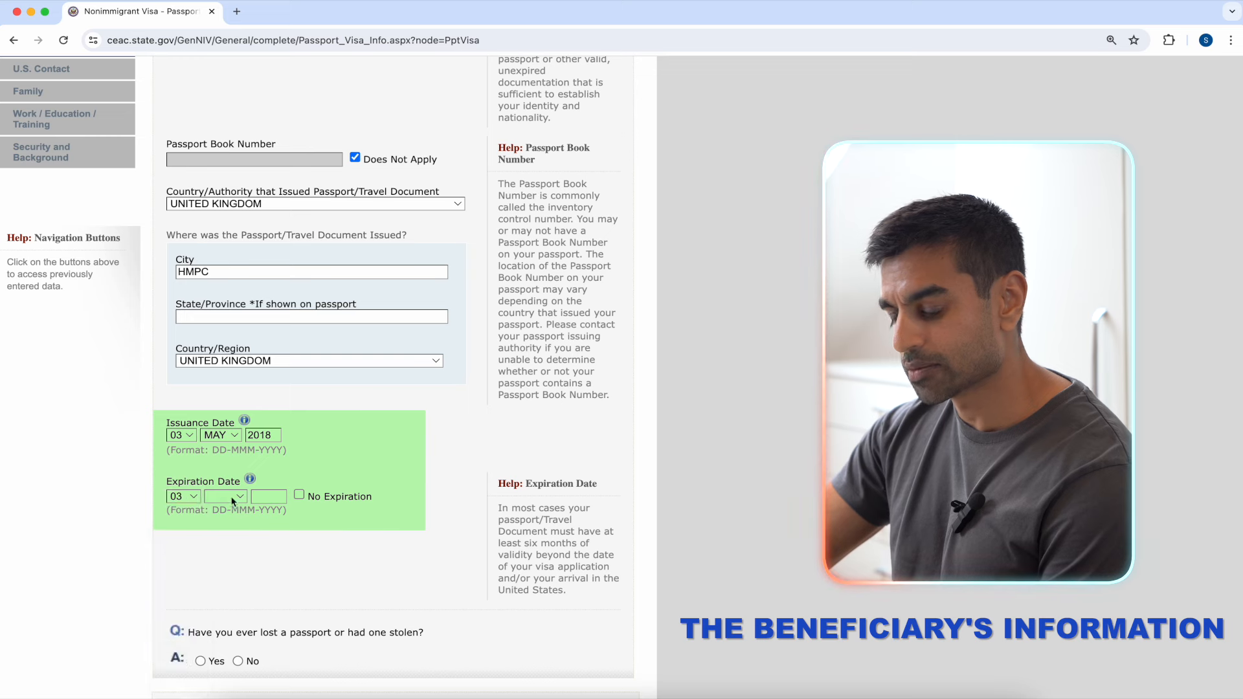
{"action": "left_click", "coordinate": [225, 496]}
{"action": "left_click", "coordinate": [223, 580]}
{"action": "left_click", "coordinate": [268, 497]}
{"action": "type", "text": "2028"}
{"action": "scroll", "coordinate": [357, 525], "scroll_direction": "down", "scroll_amount": 1}
Step: Answer No to ever losing a passport and save the passport information
{"action": "left_click", "coordinate": [358, 525]}
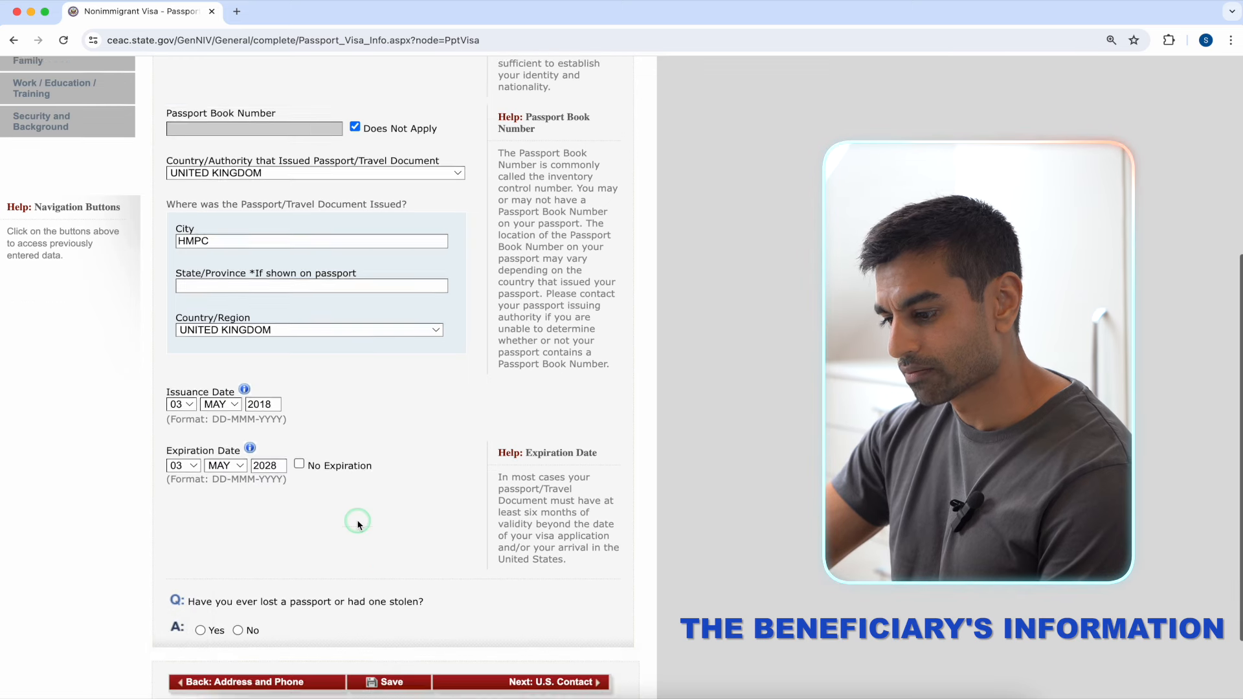
{"action": "scroll", "coordinate": [358, 524], "scroll_direction": "down", "scroll_amount": 2}
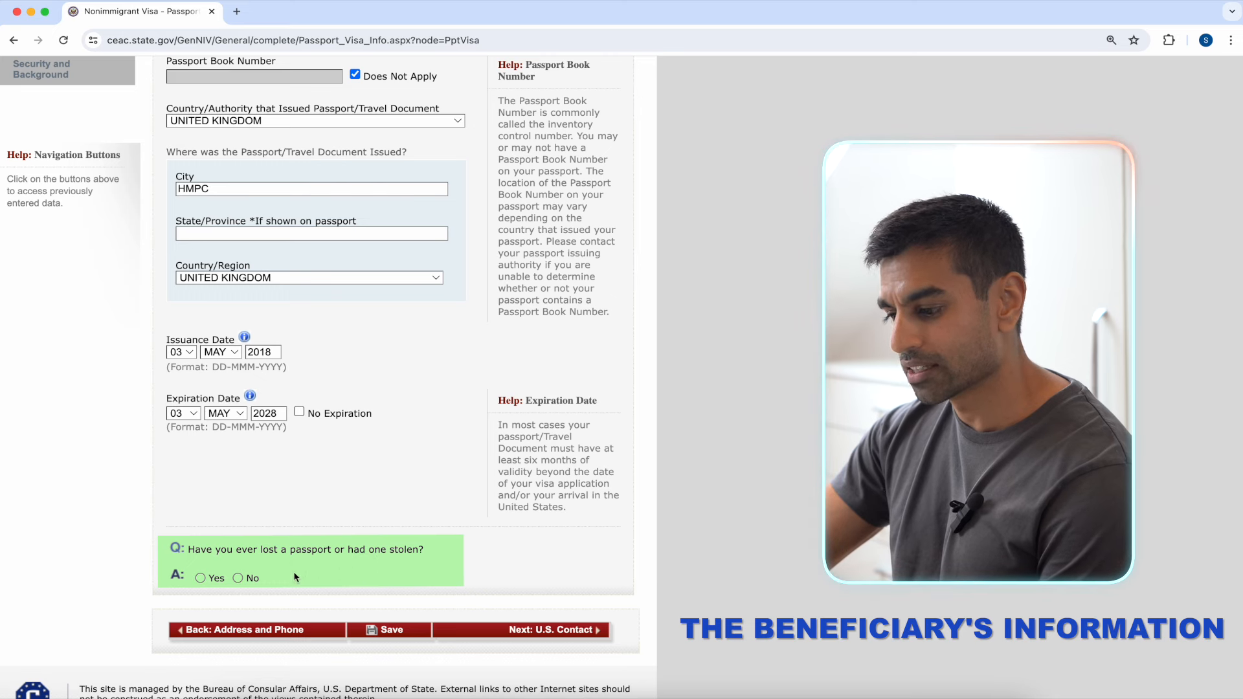
{"action": "left_click", "coordinate": [239, 579]}
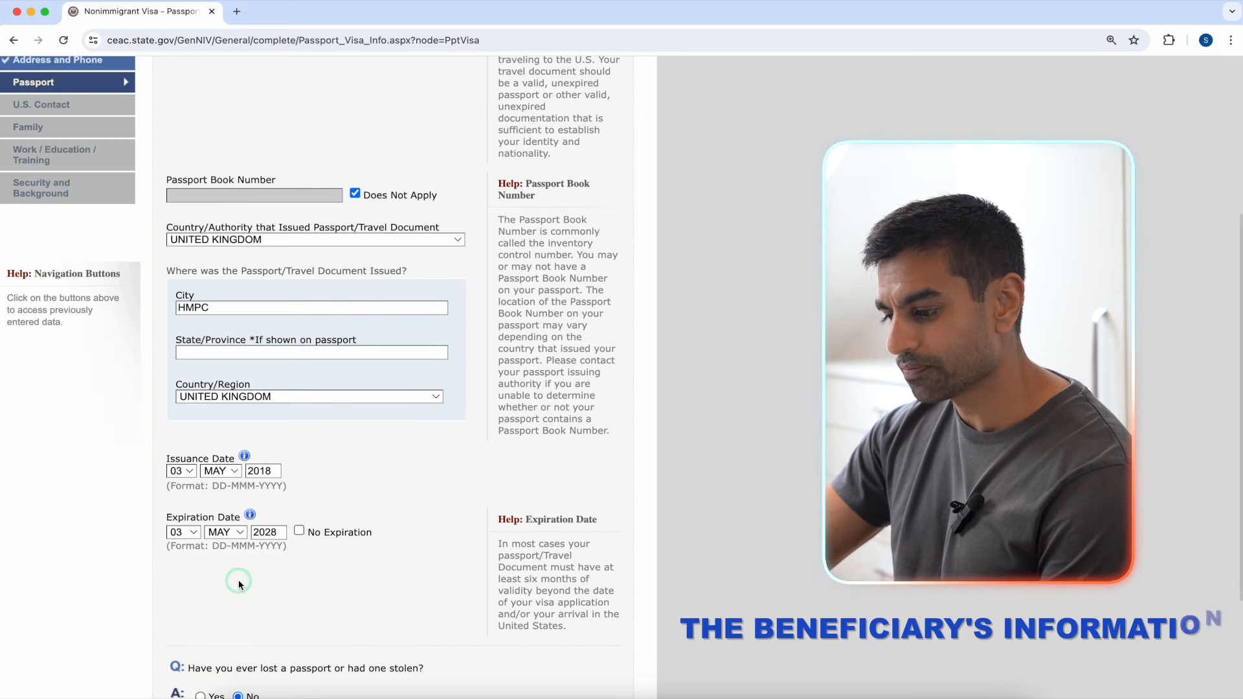
{"action": "scroll", "coordinate": [464, 535], "scroll_direction": "down", "scroll_amount": 3}
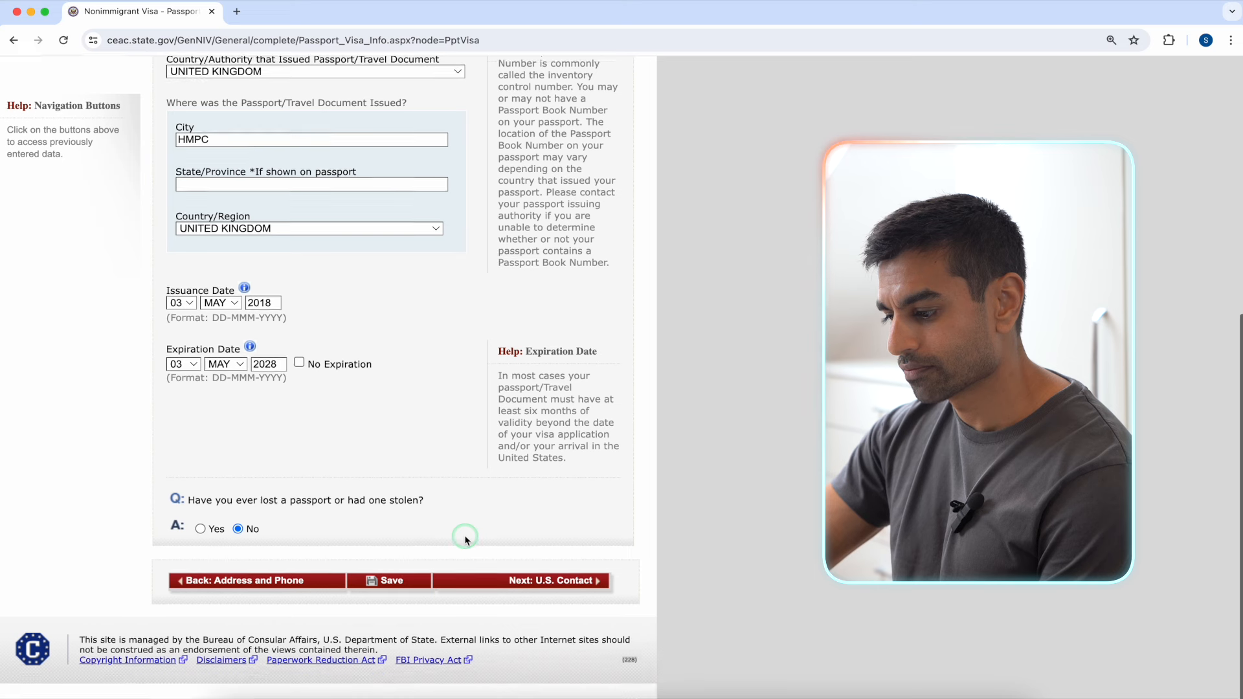
{"action": "left_click", "coordinate": [407, 583]}
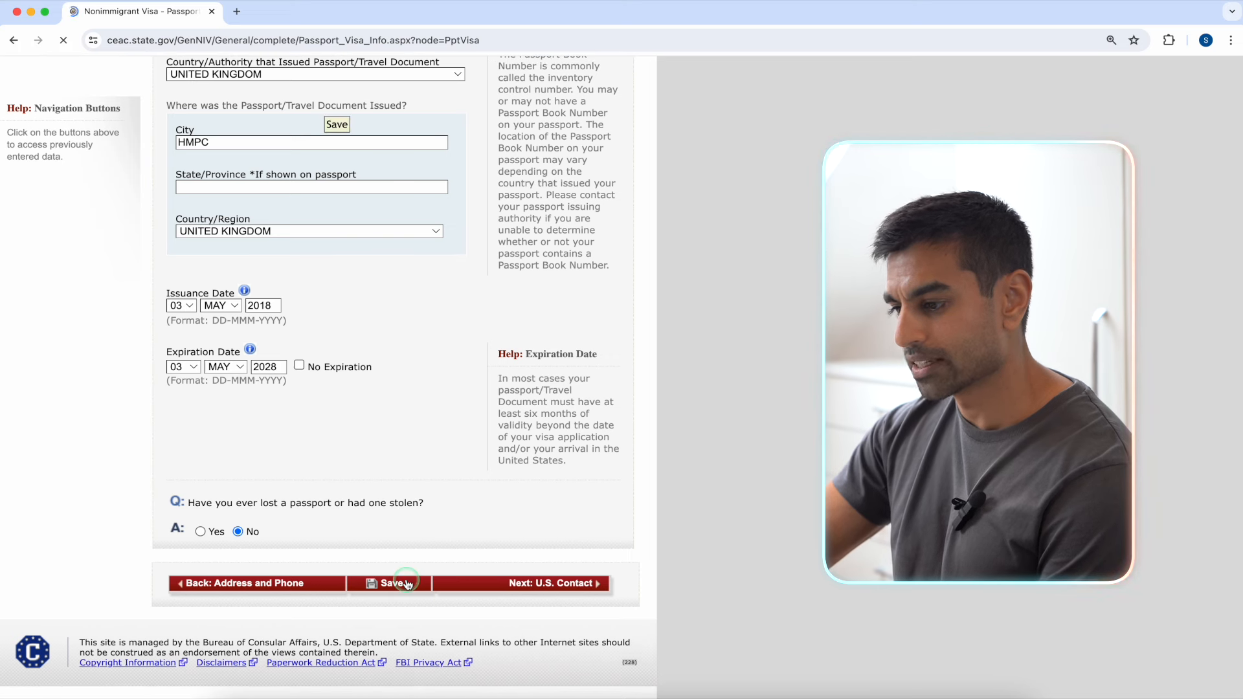
Step: Continue the application and move on to the U.S. Point of Contact page
{"action": "left_click", "coordinate": [317, 356]}
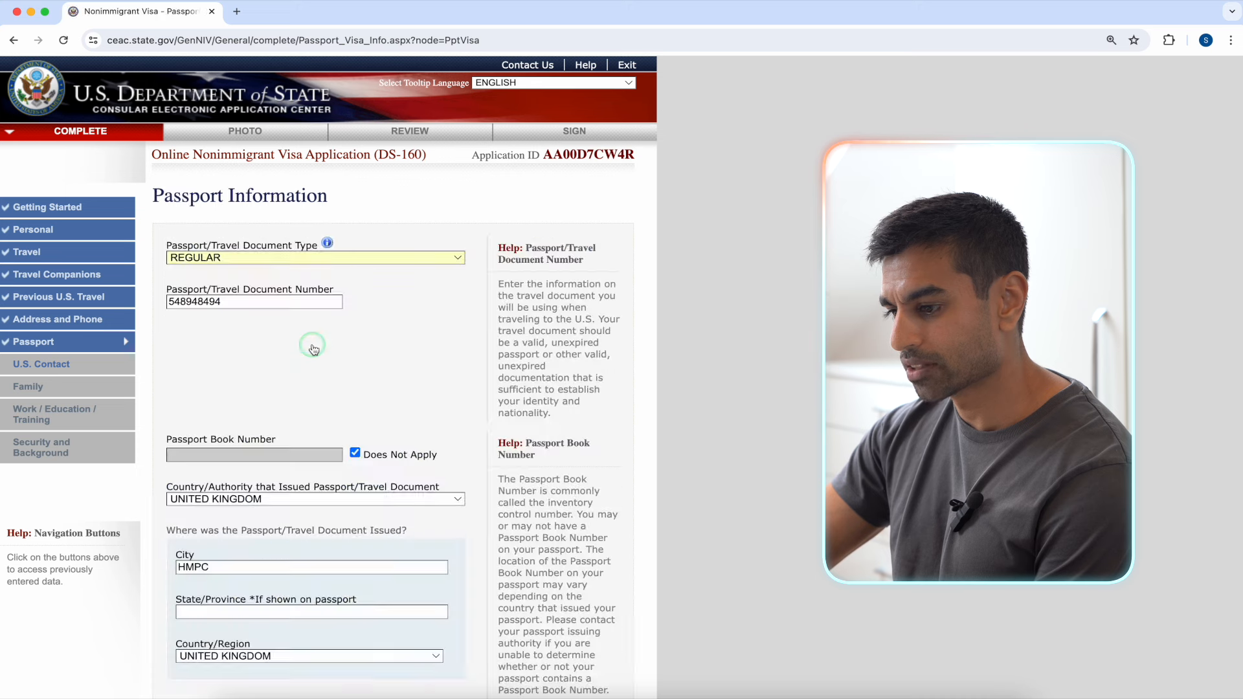
{"action": "scroll", "coordinate": [699, 341], "scroll_direction": "down", "scroll_amount": 7}
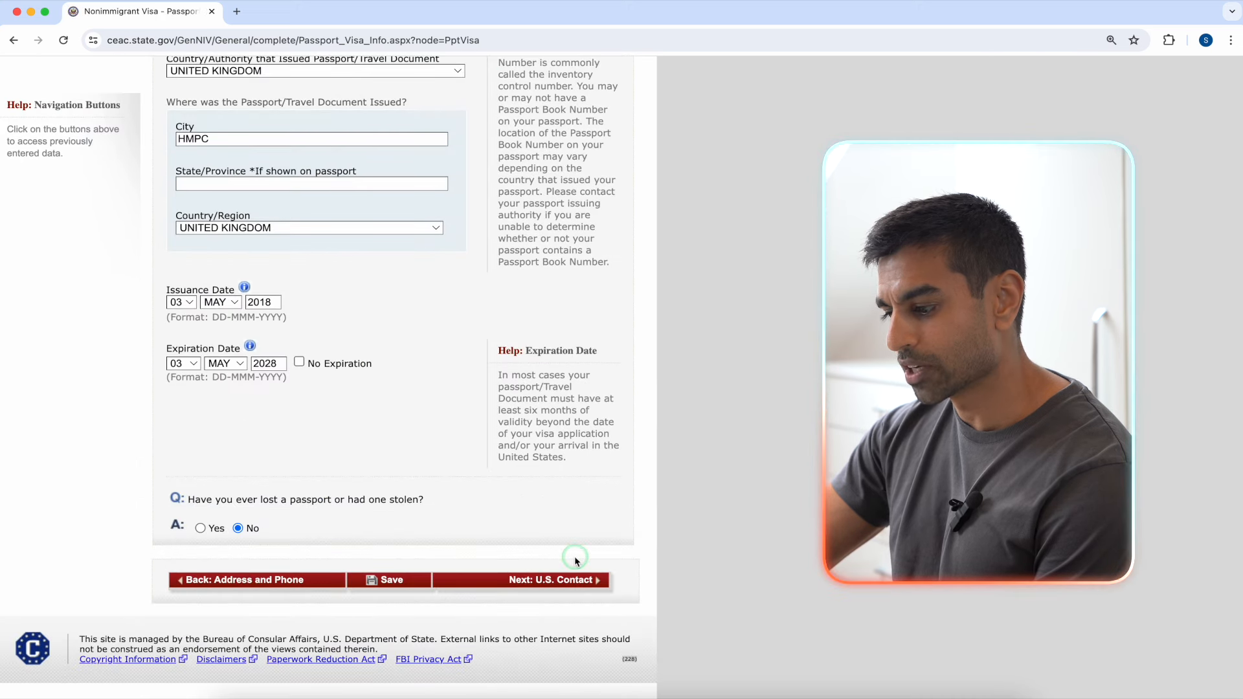
{"action": "left_click", "coordinate": [572, 586]}
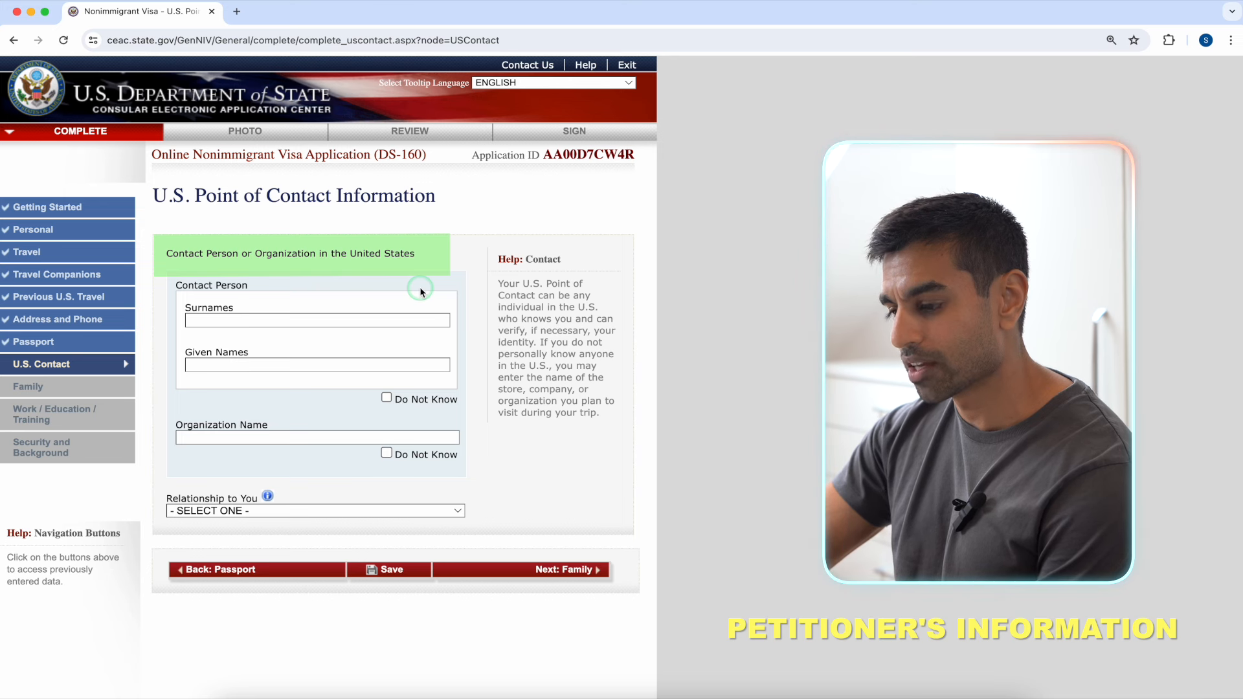
Step: Enter the contact person's surname and given names, organisation Do Not Know, relationship U.S. PETITIONER
{"action": "left_click", "coordinate": [381, 320]}
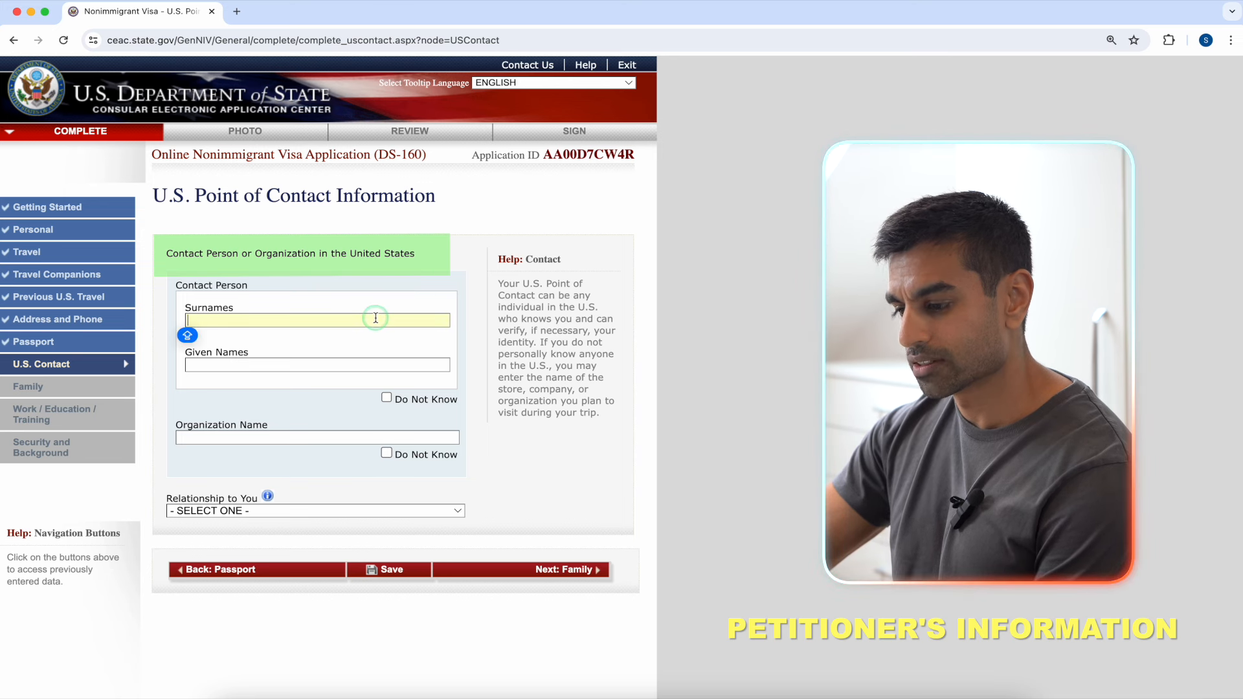
{"action": "left_click", "coordinate": [353, 362]}
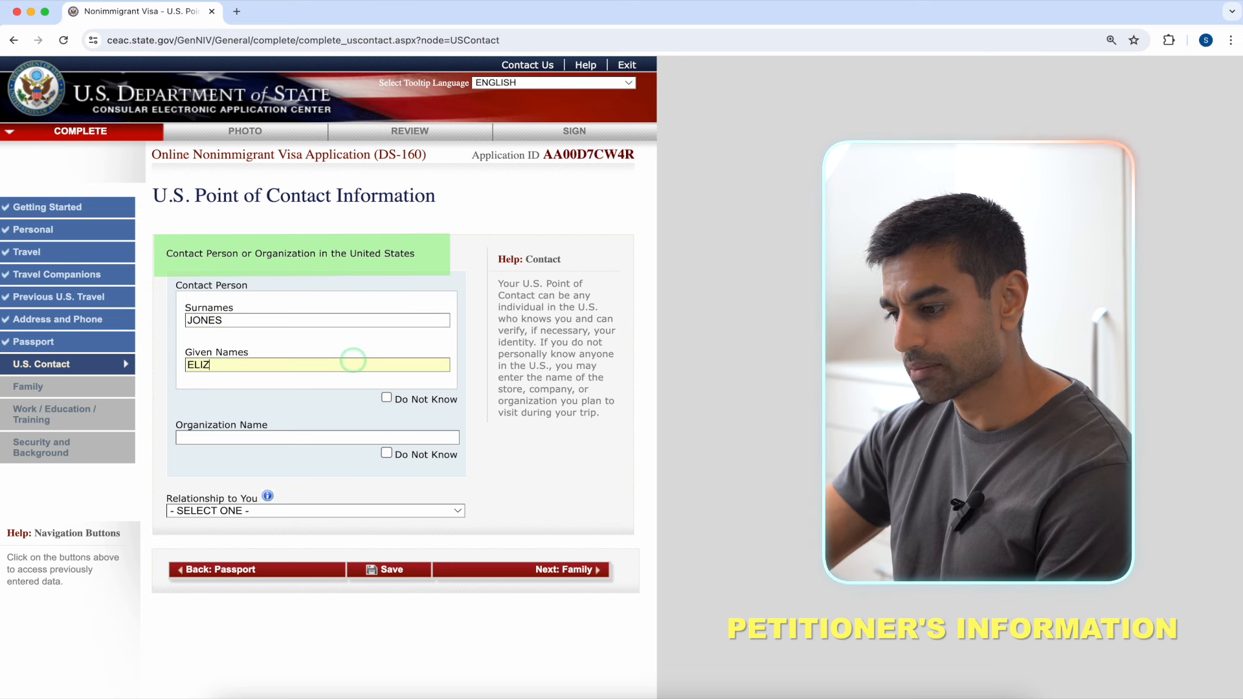
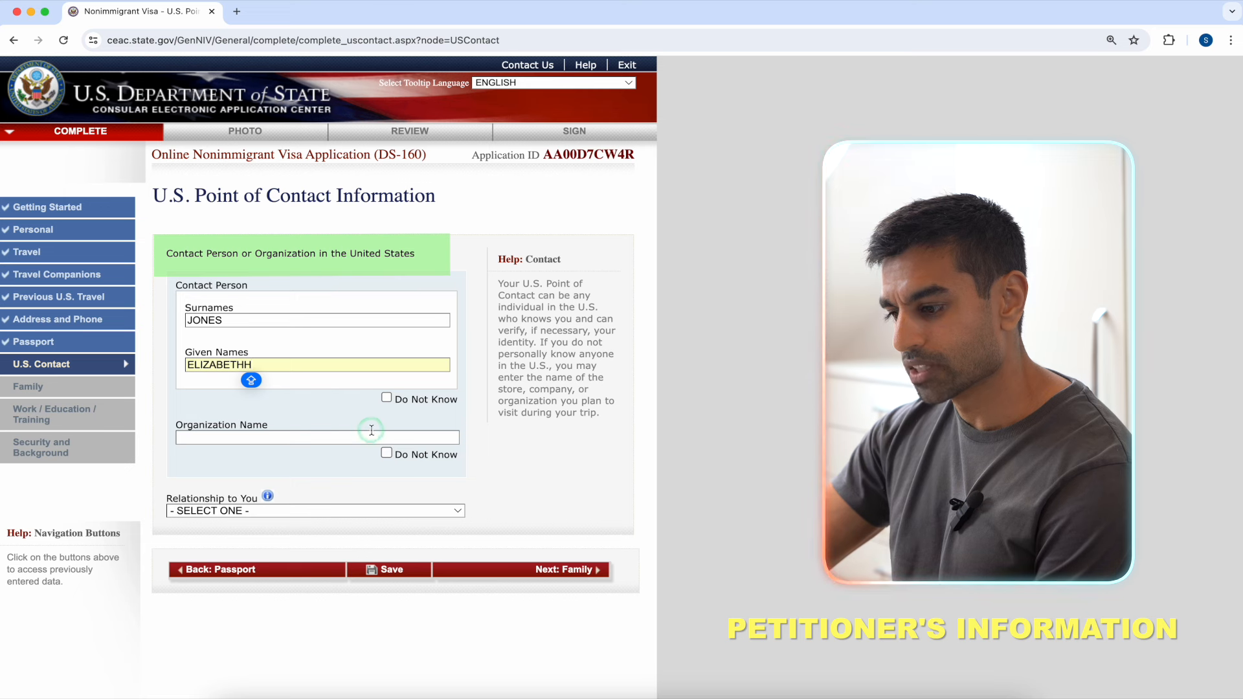
{"action": "left_click", "coordinate": [387, 453]}
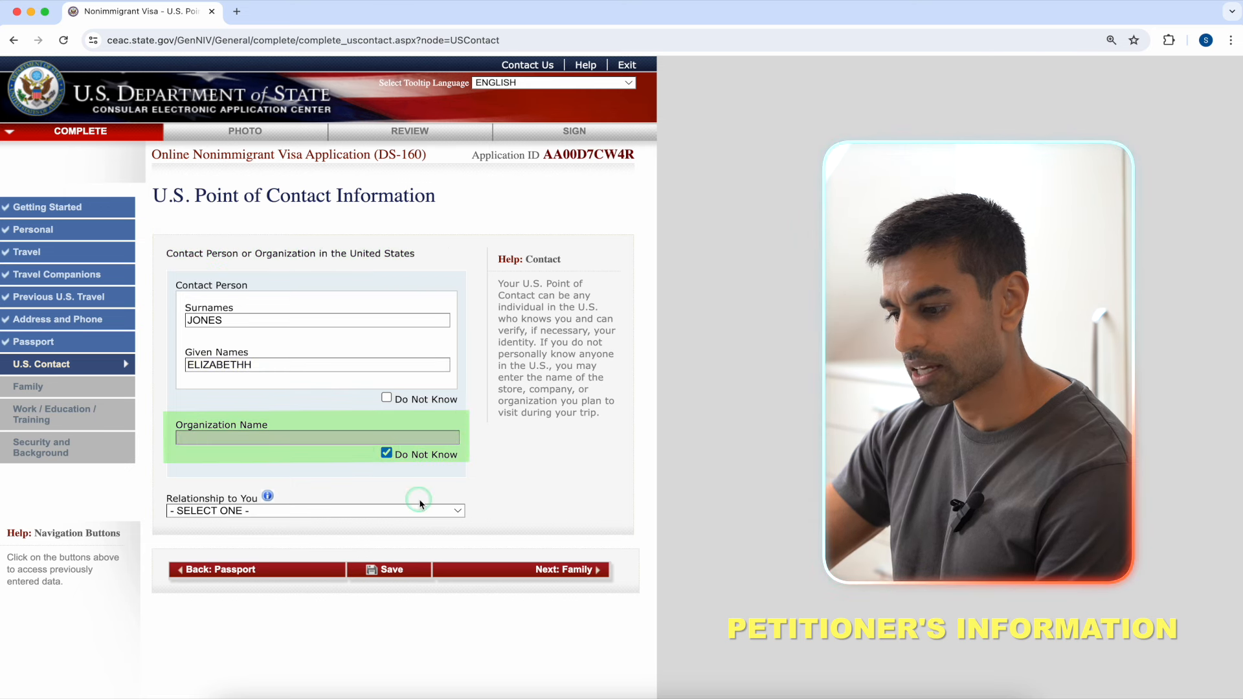
{"action": "left_click", "coordinate": [449, 510]}
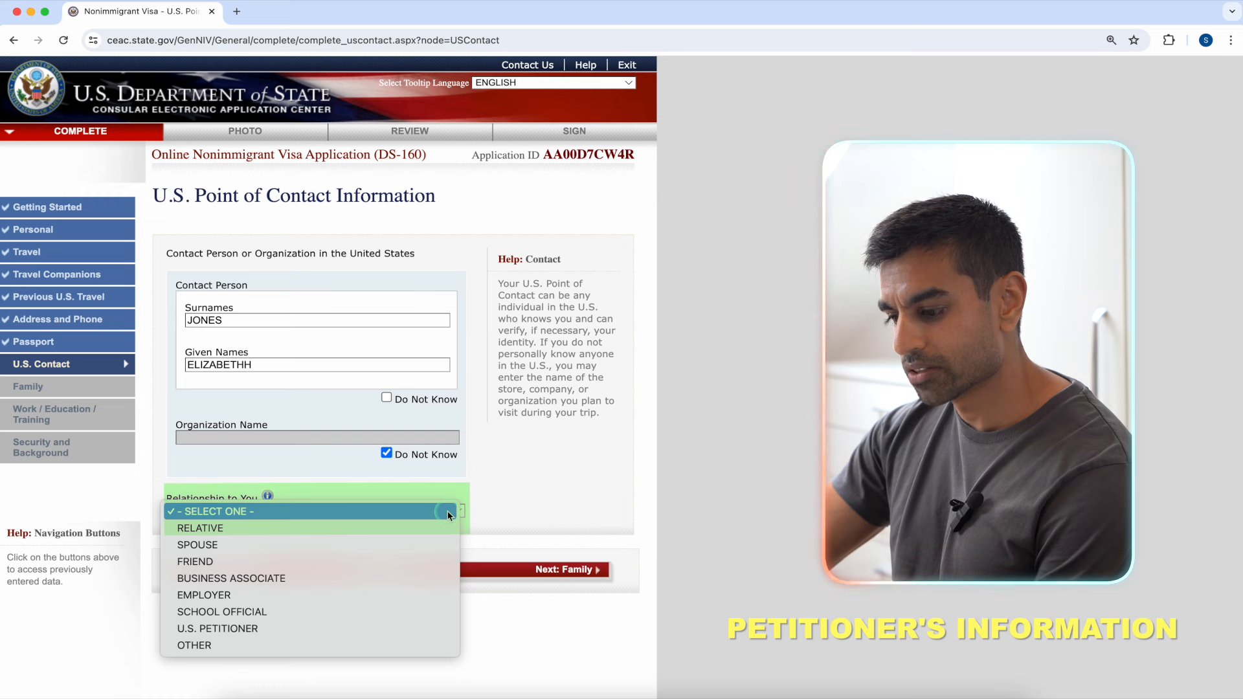
{"action": "left_click", "coordinate": [439, 628]}
Step: Save the contact details, continue the application, and proceed to Family: Relatives
{"action": "left_click", "coordinate": [390, 569]}
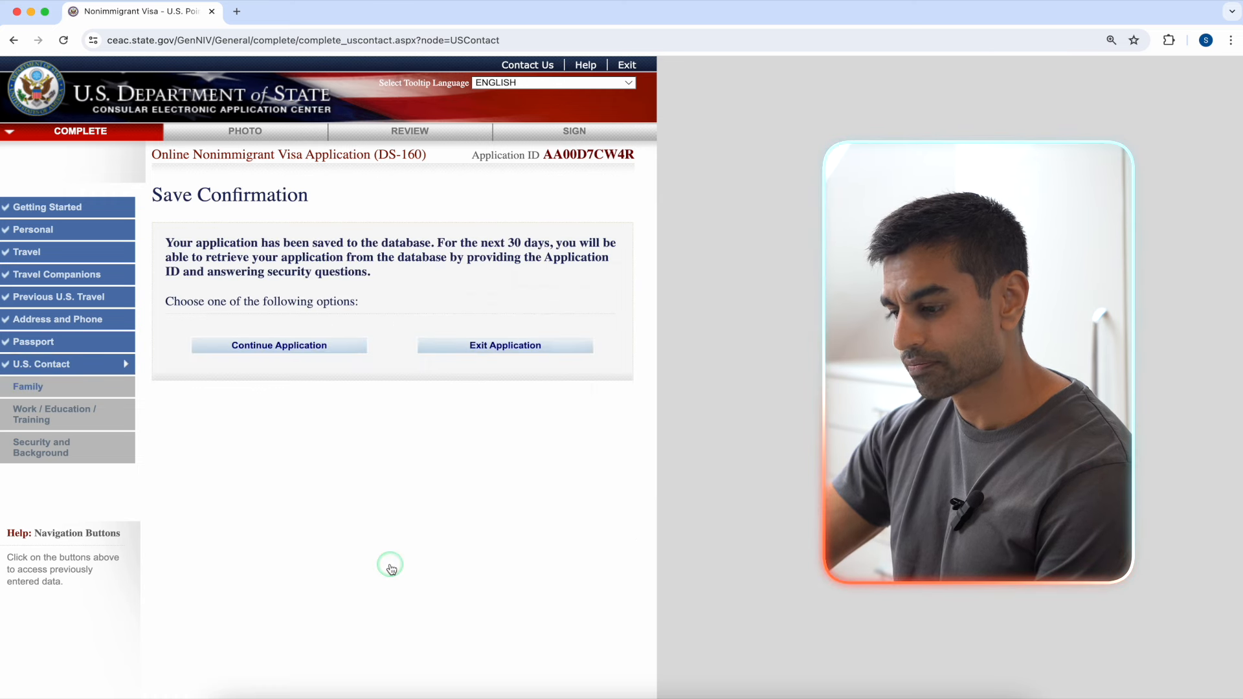
{"action": "left_click", "coordinate": [321, 349]}
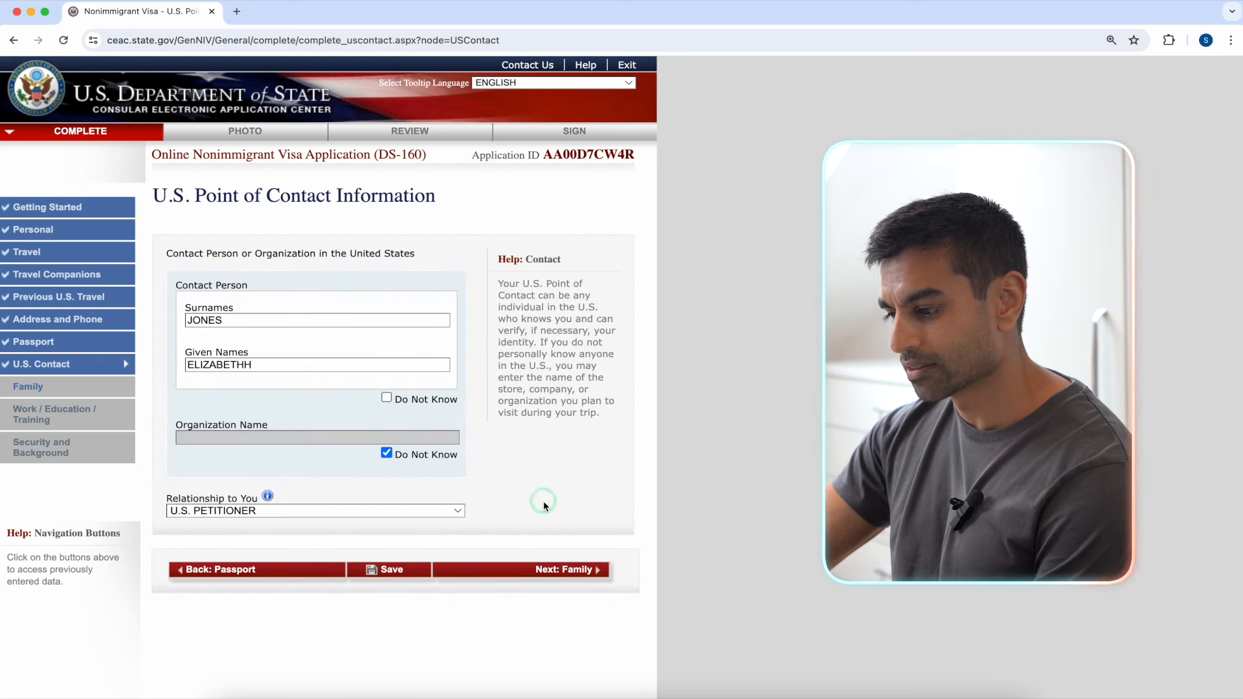
{"action": "left_click", "coordinate": [559, 571]}
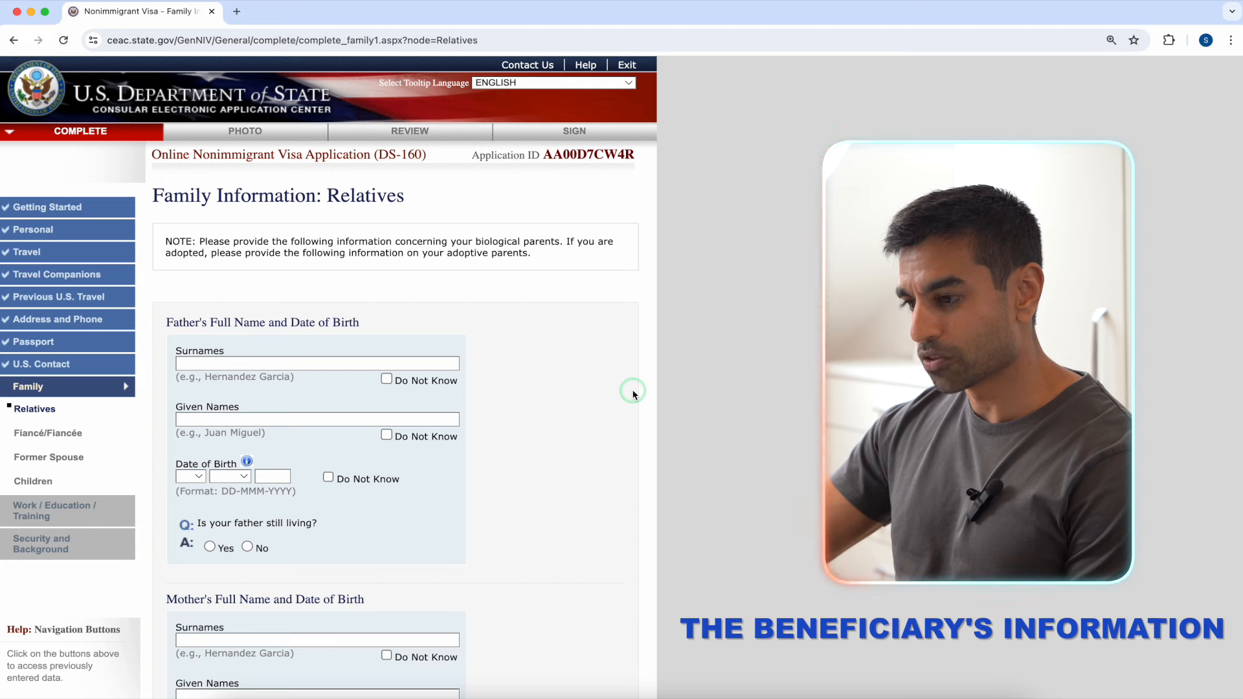
{"action": "scroll", "coordinate": [633, 394], "scroll_direction": "down", "scroll_amount": 2}
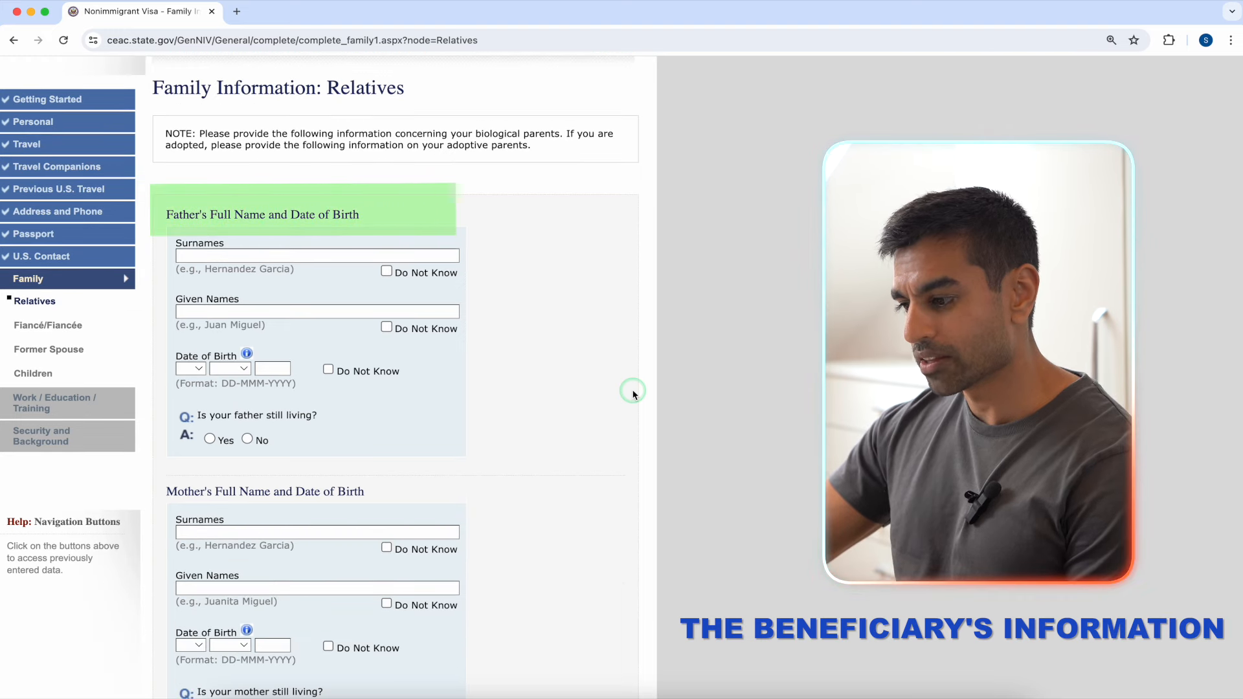
{"action": "left_click", "coordinate": [348, 257]}
{"action": "type", "text": "SMI"}
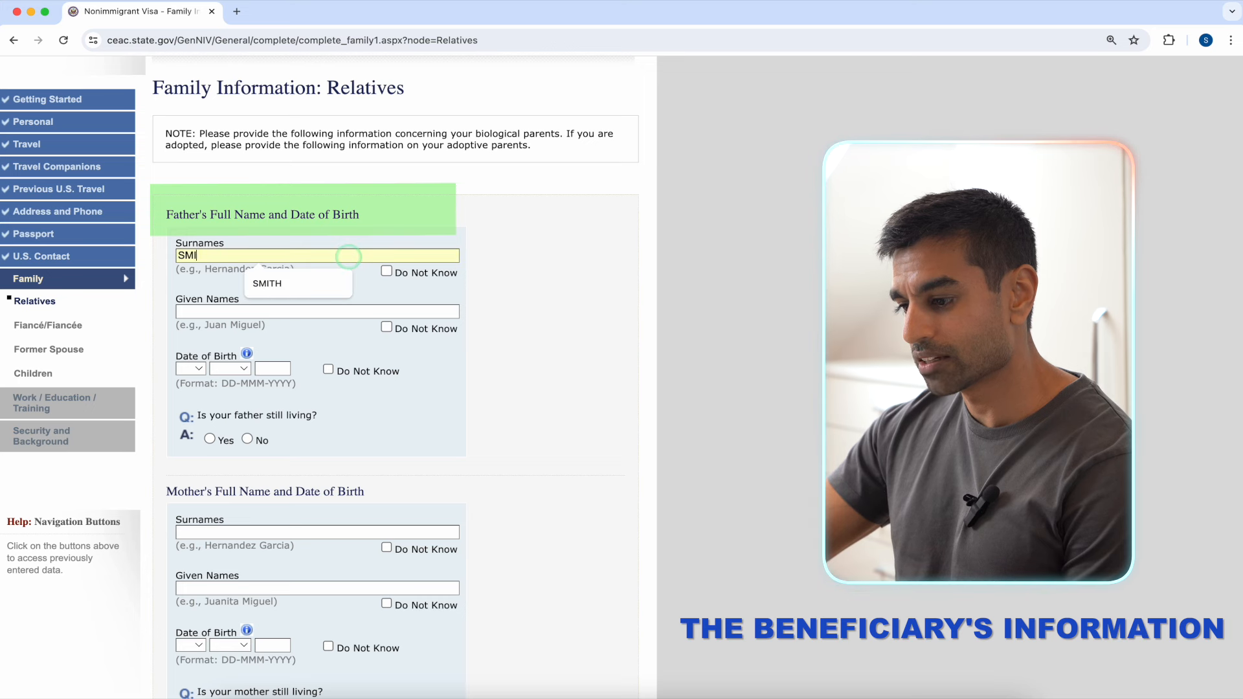
{"action": "type", "text": "TH"}
{"action": "left_click", "coordinate": [342, 308]}
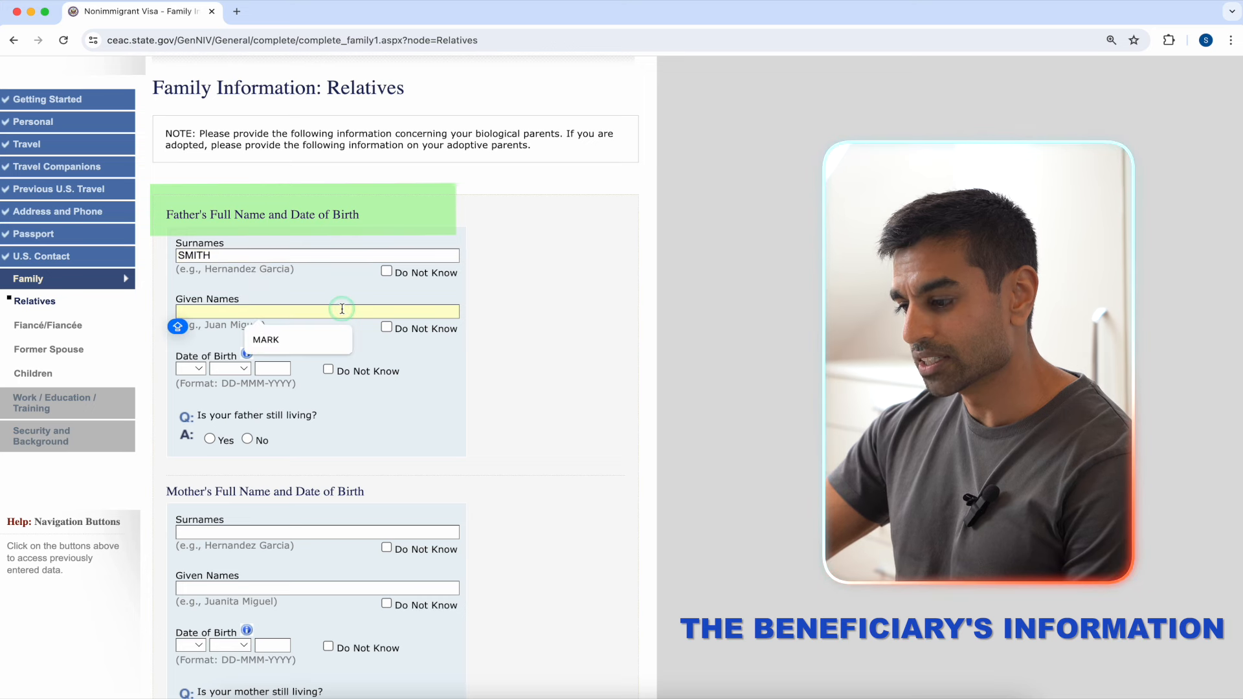
{"action": "left_click", "coordinate": [319, 337]}
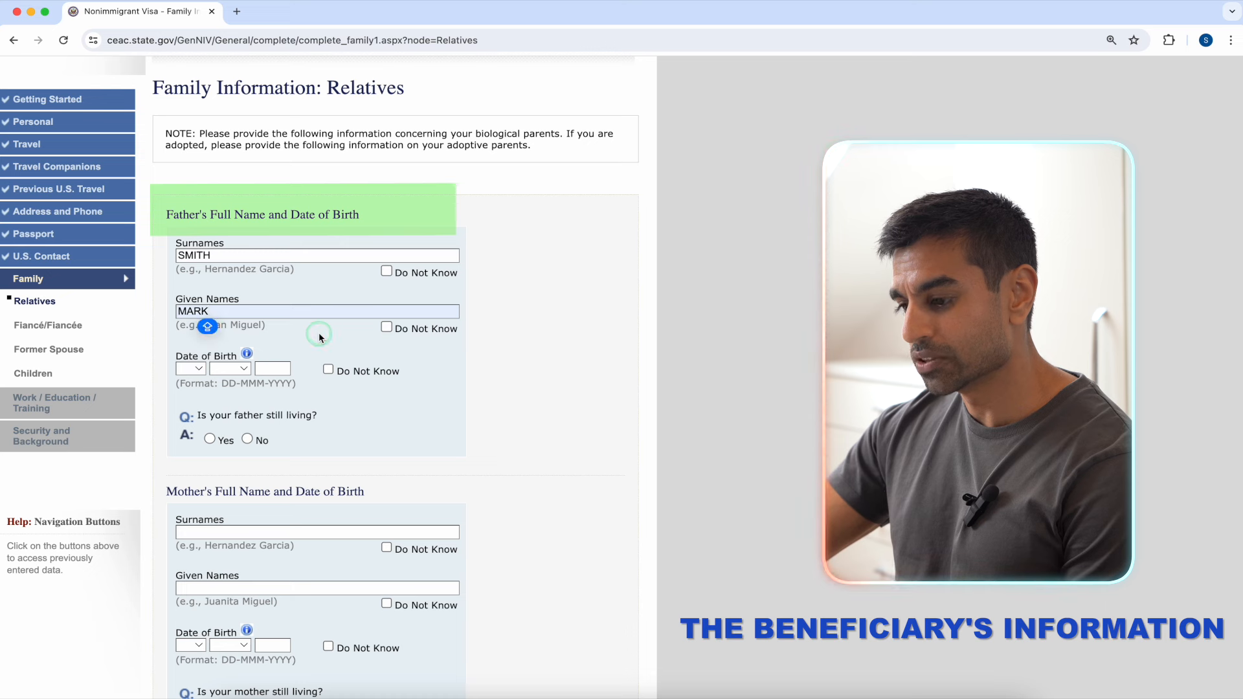
{"action": "left_click", "coordinate": [205, 368]}
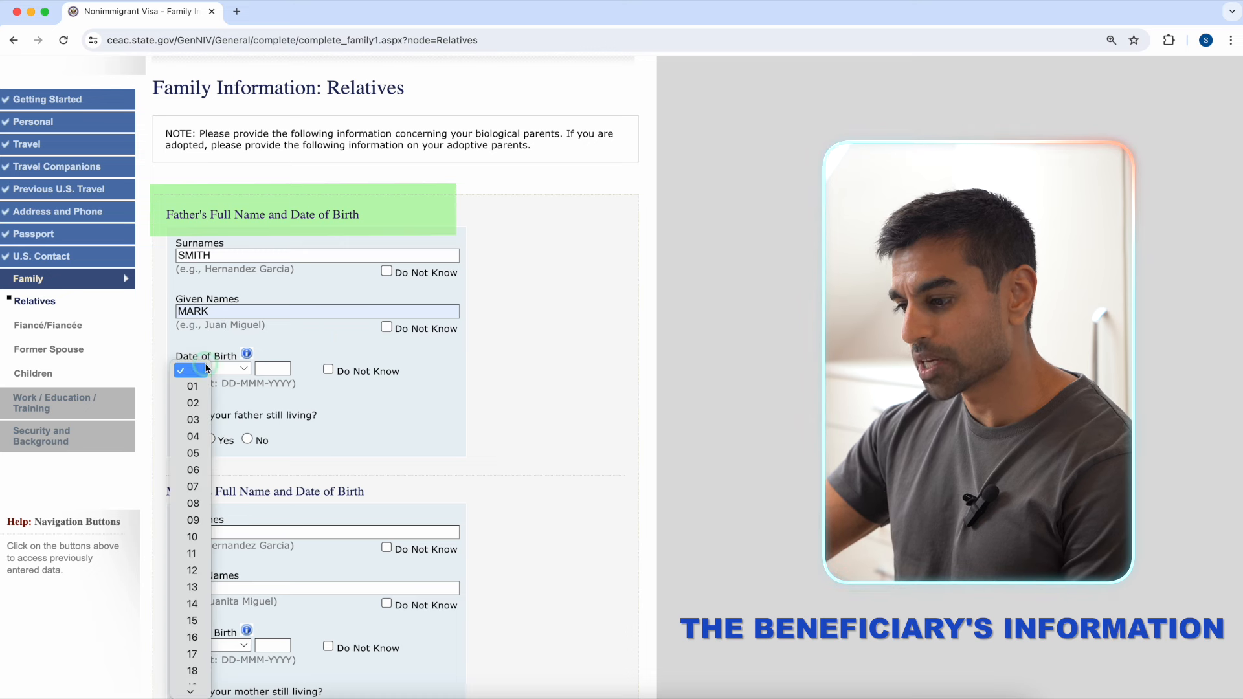
{"action": "left_click", "coordinate": [188, 420]}
{"action": "left_click", "coordinate": [229, 369]}
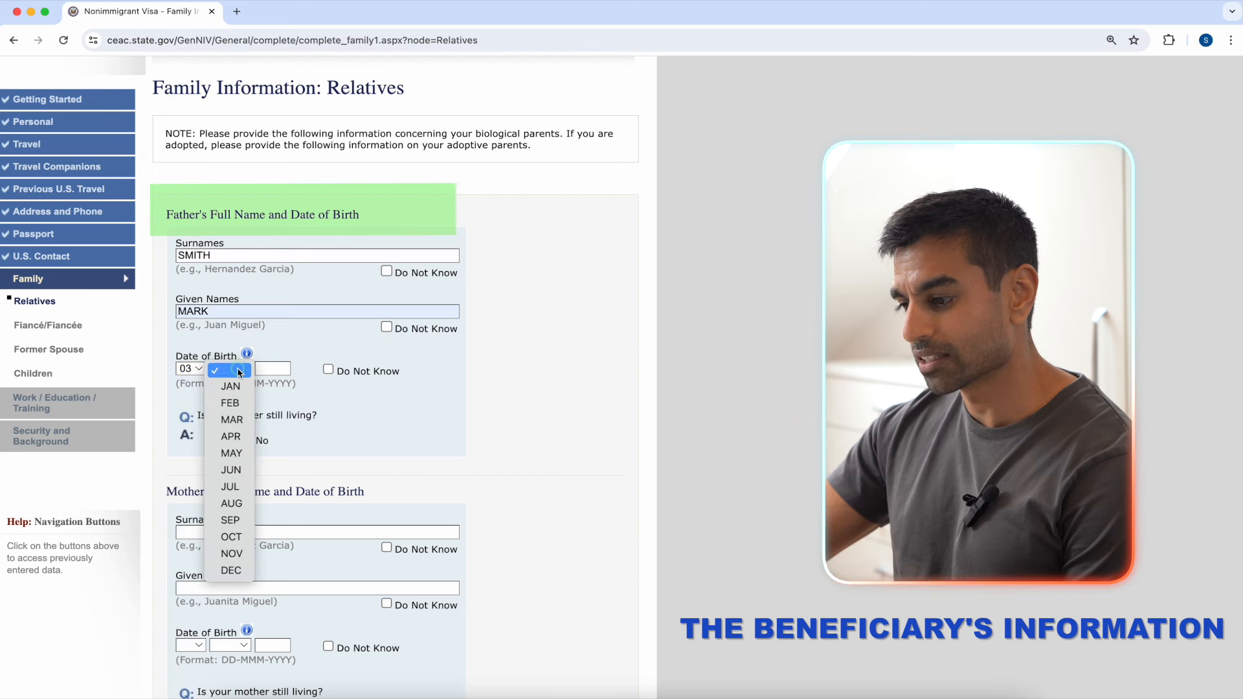
{"action": "left_click", "coordinate": [227, 450]}
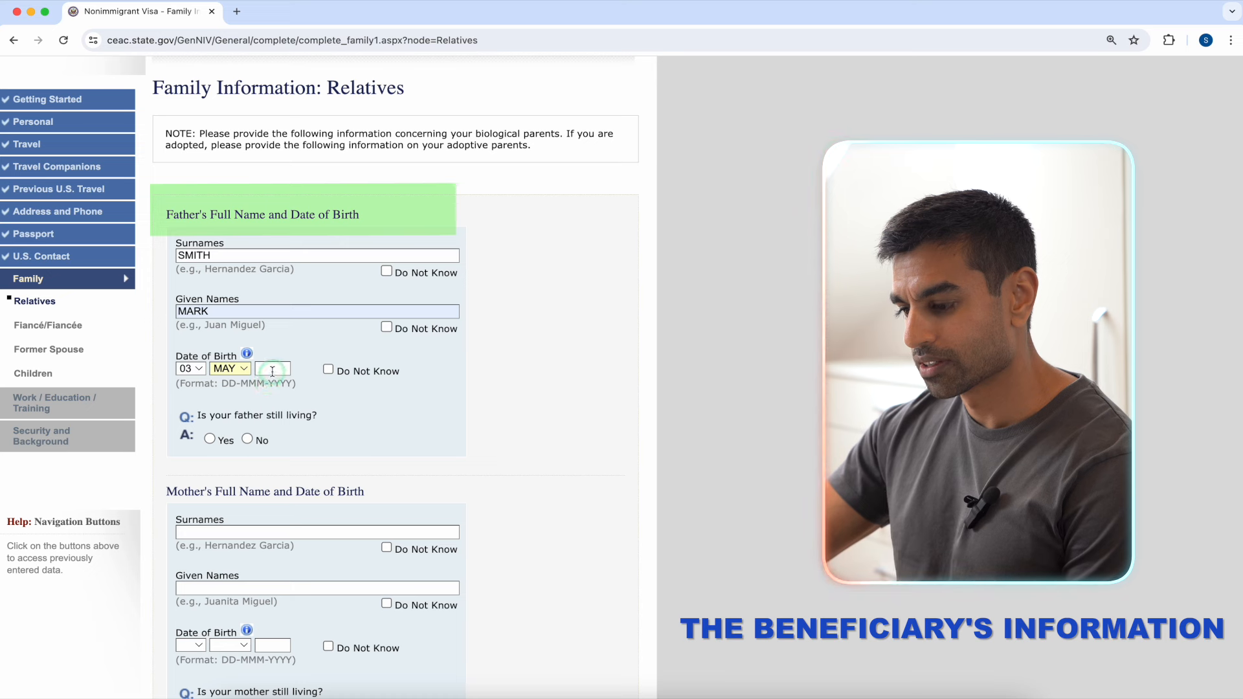
{"action": "left_click", "coordinate": [272, 369]}
{"action": "left_click", "coordinate": [297, 398]}
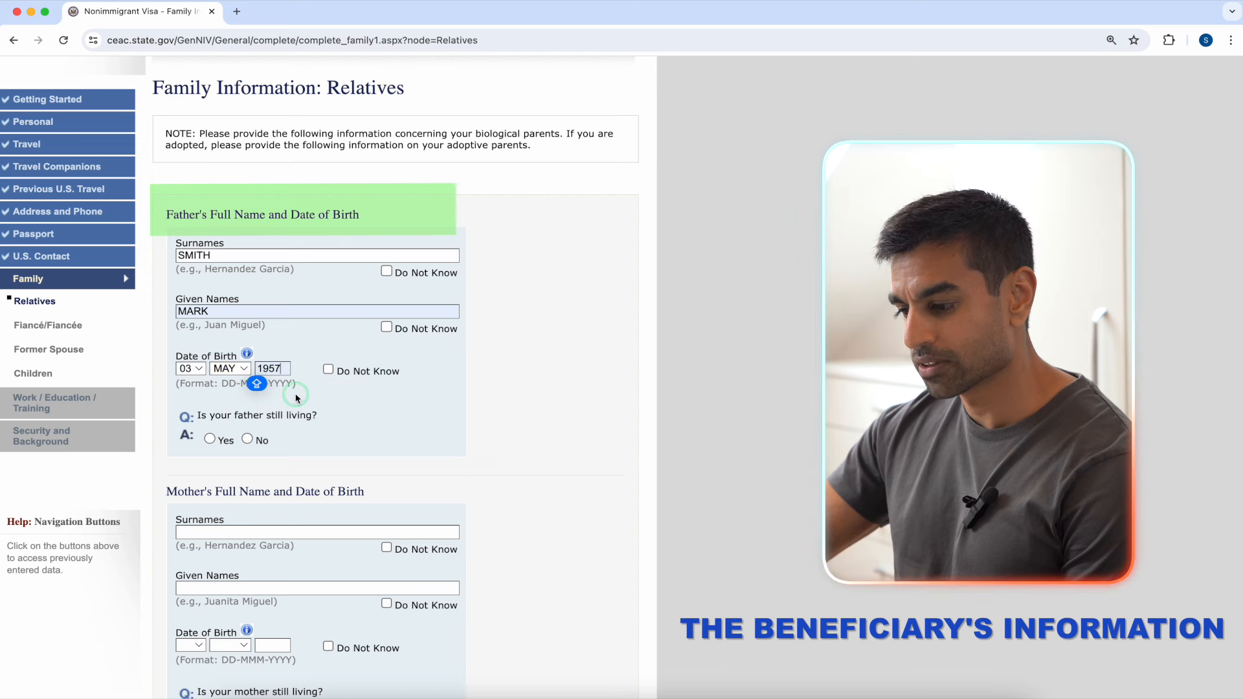
{"action": "left_click", "coordinate": [211, 440]}
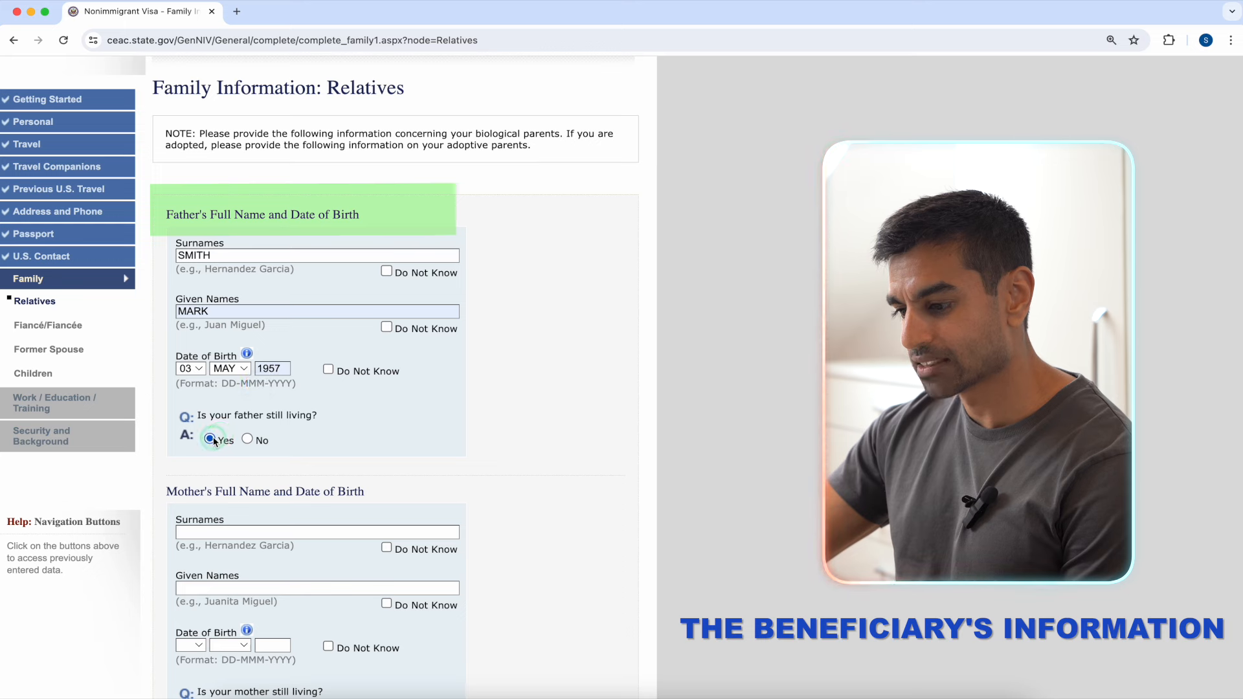
Step: Fill the father's street, city and postal code from suggestions, state Does Not Apply, UNITED KINGDOM, not in U.S
{"action": "scroll", "coordinate": [405, 398], "scroll_direction": "down", "scroll_amount": 3}
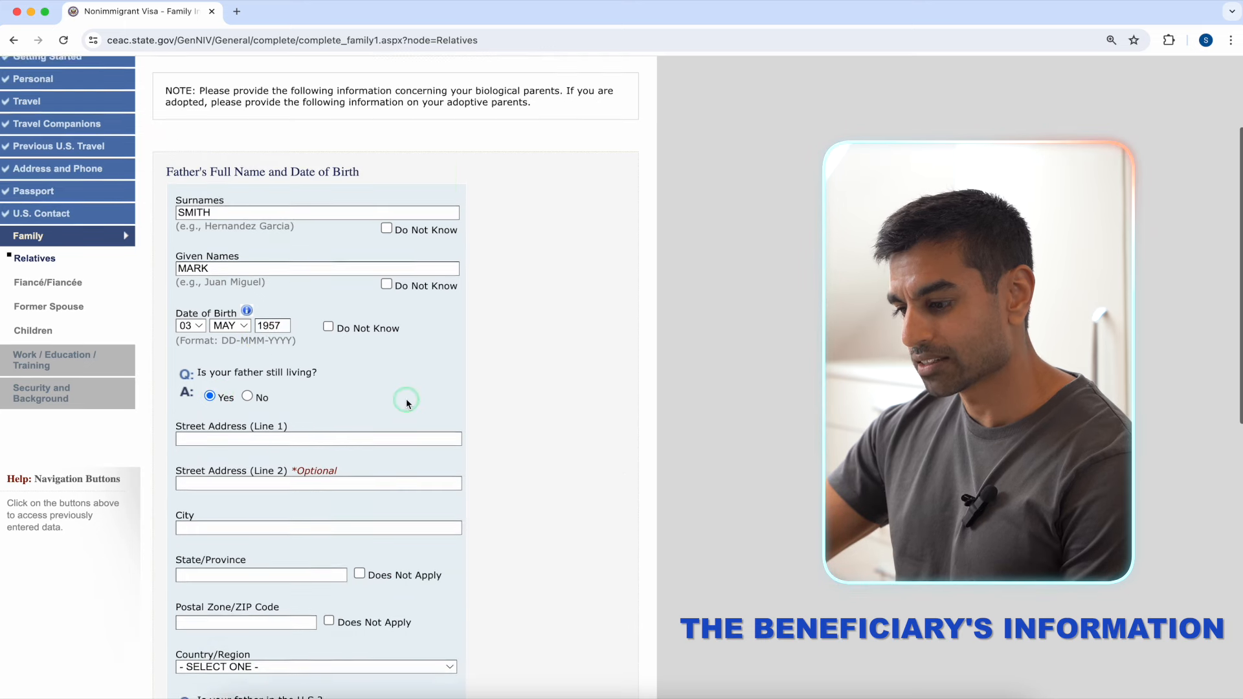
{"action": "left_click", "coordinate": [389, 349]}
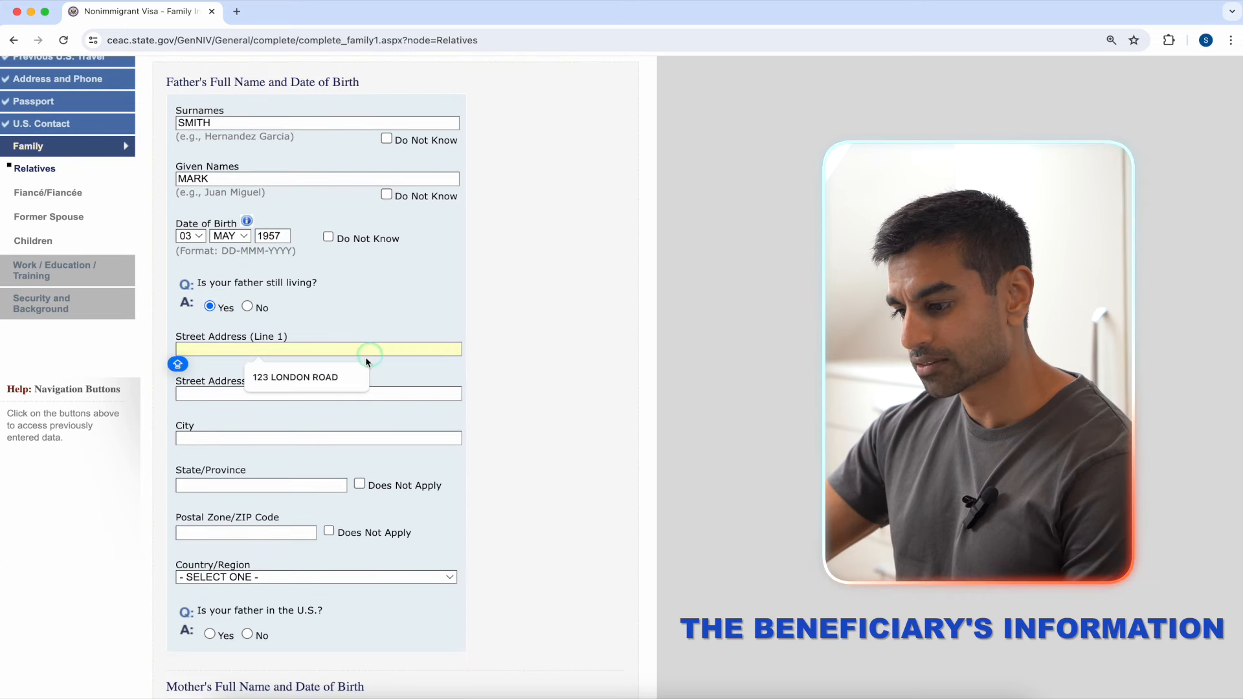
{"action": "left_click", "coordinate": [324, 378]}
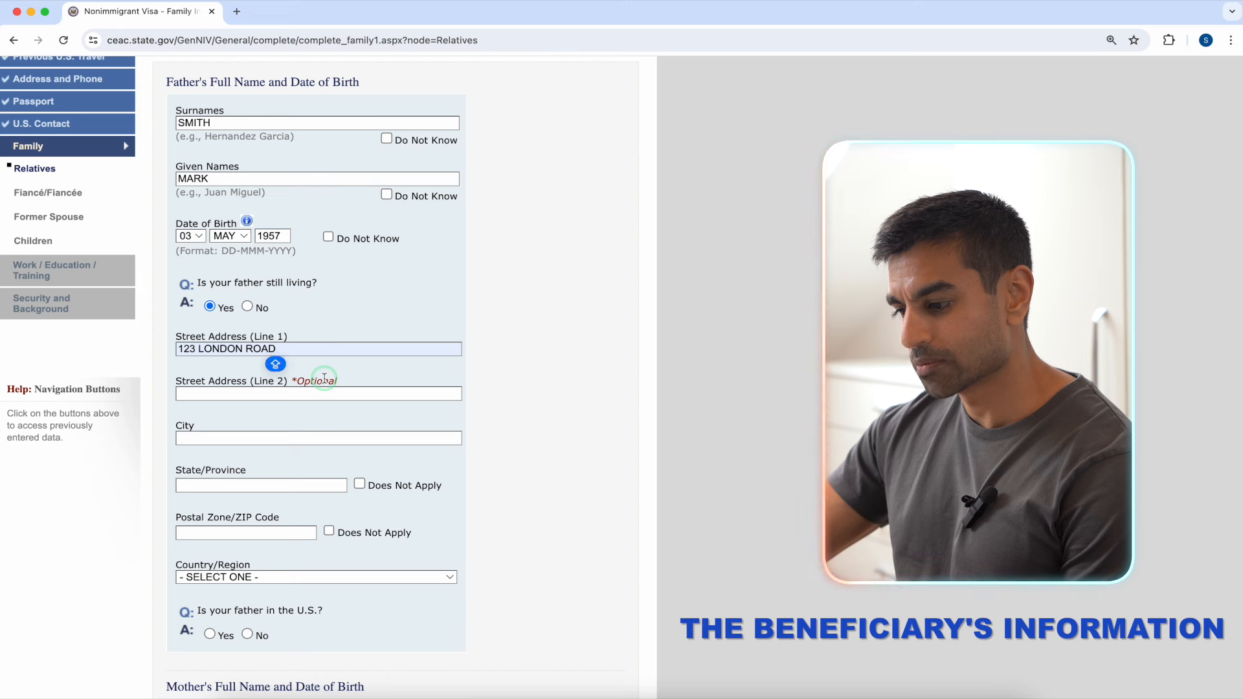
{"action": "left_click", "coordinate": [302, 438]}
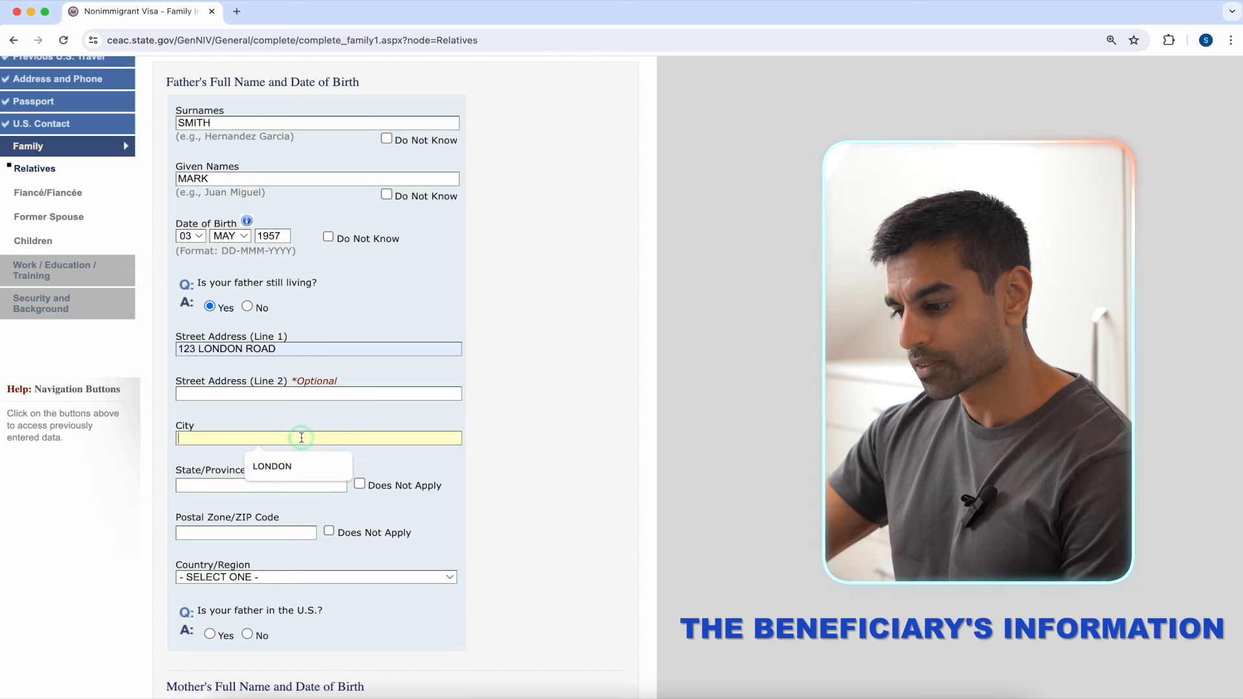
{"action": "left_click", "coordinate": [291, 467]}
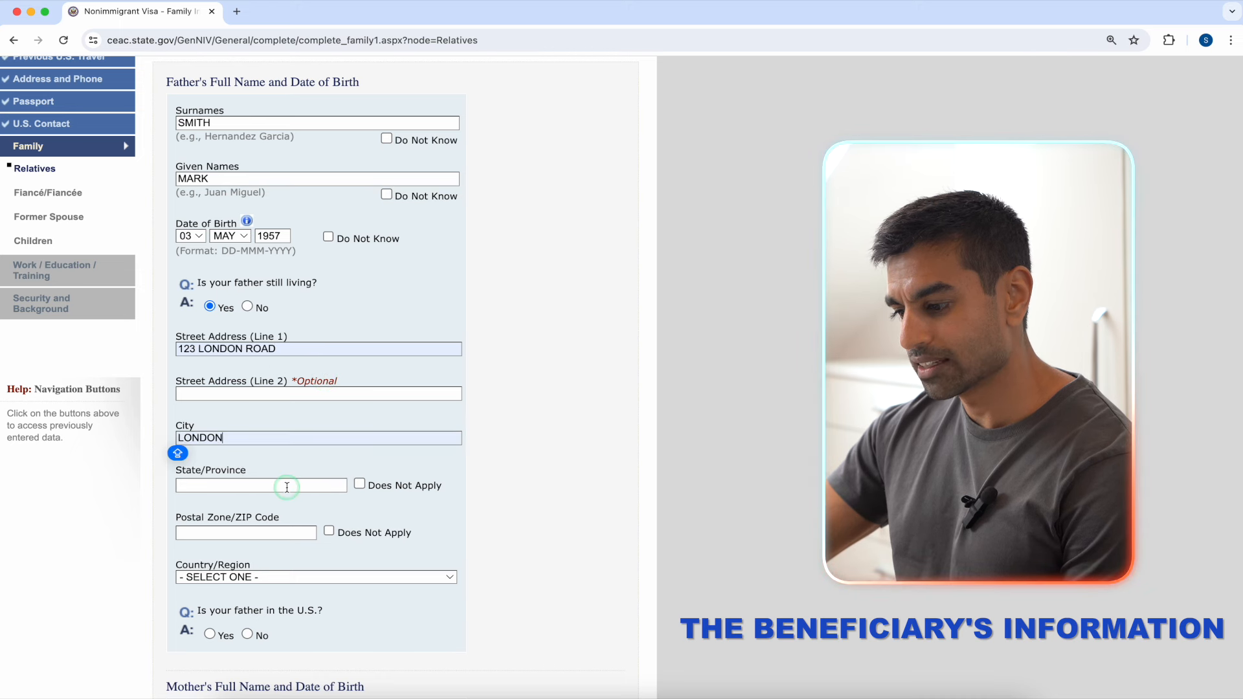
{"action": "left_click", "coordinate": [359, 485]}
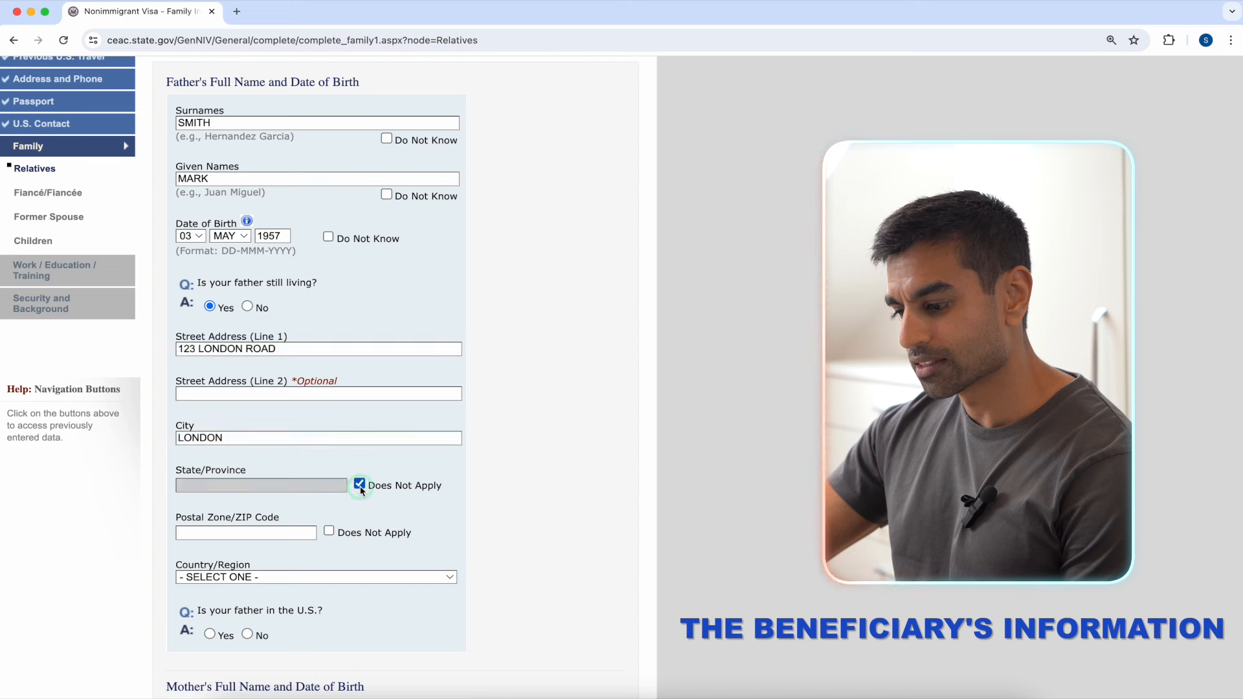
{"action": "left_click", "coordinate": [294, 532]}
{"action": "left_click", "coordinate": [295, 558]}
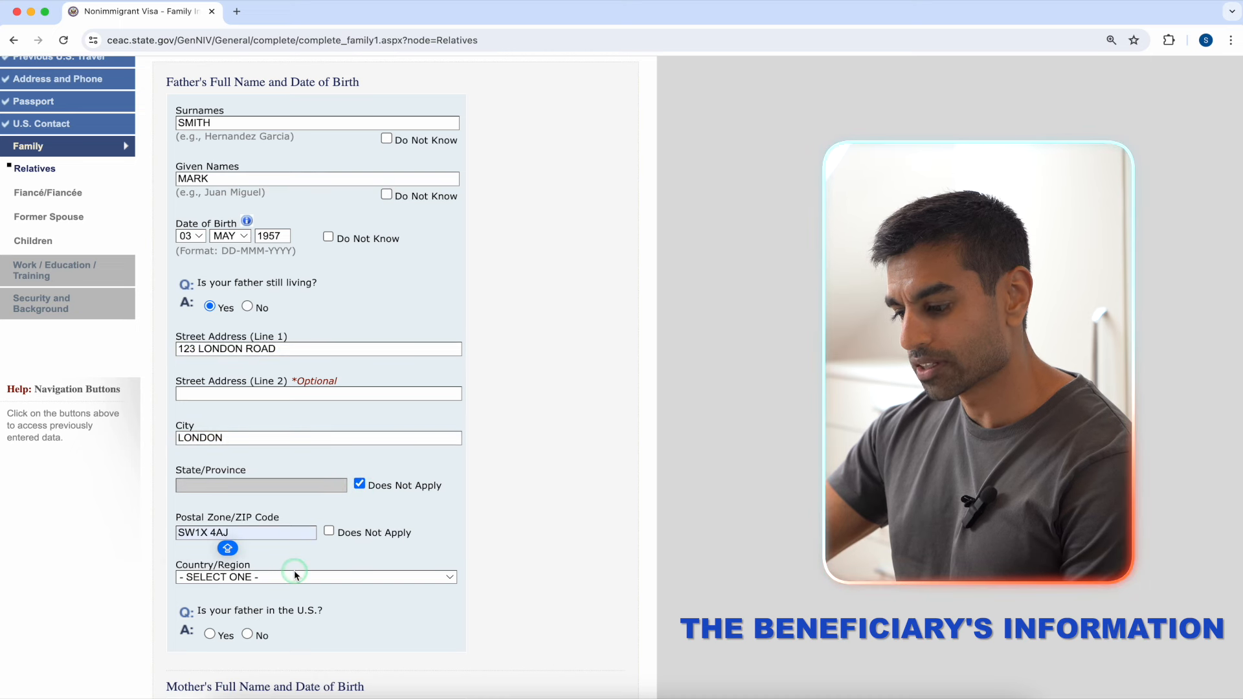
{"action": "left_click", "coordinate": [294, 576]}
{"action": "type", "text": "un"}
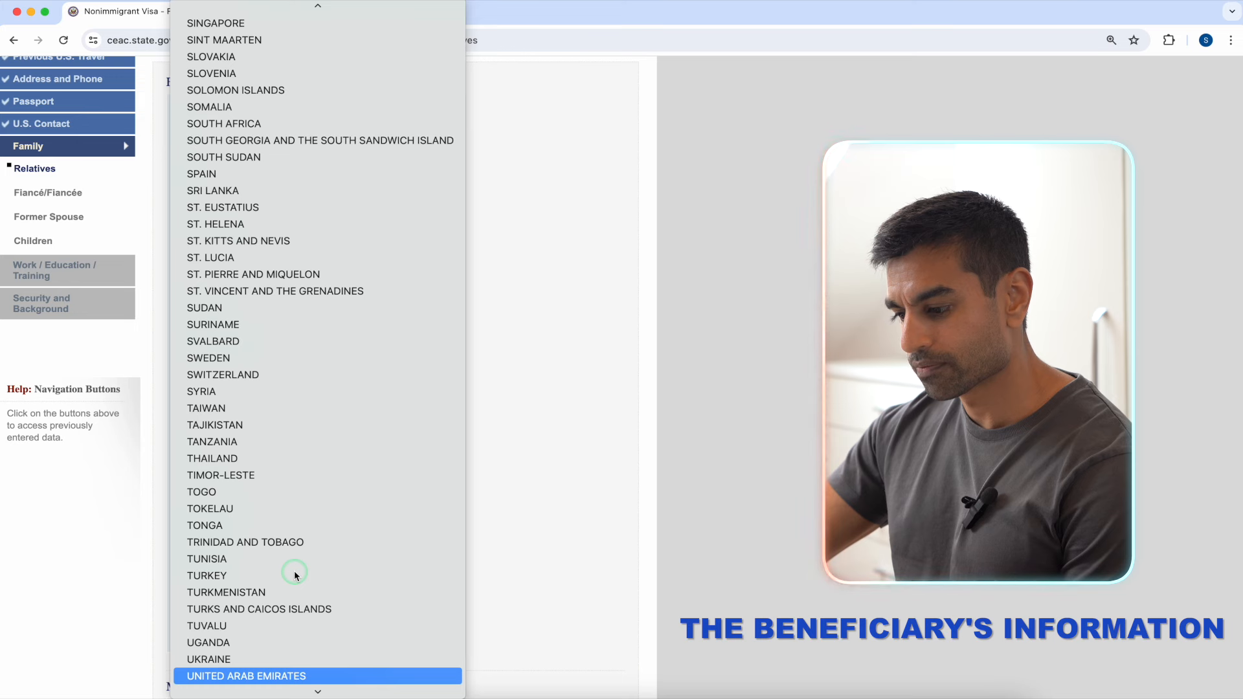
{"action": "left_click", "coordinate": [282, 654]}
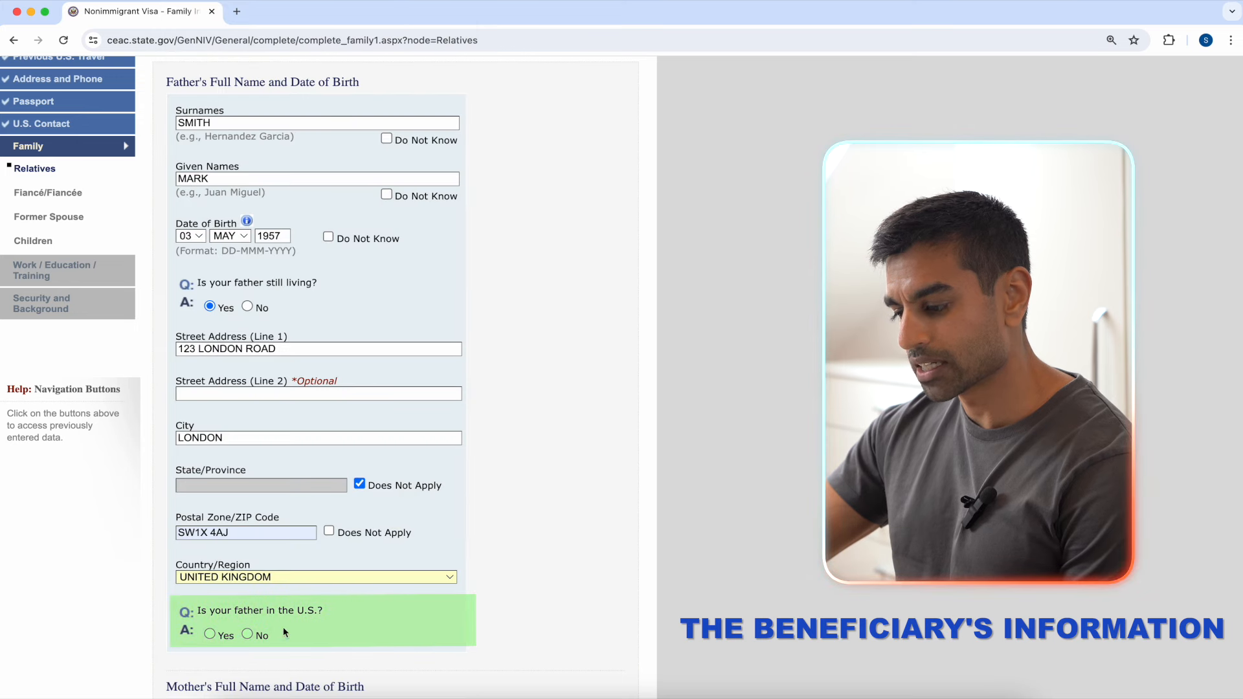
{"action": "left_click", "coordinate": [249, 635]}
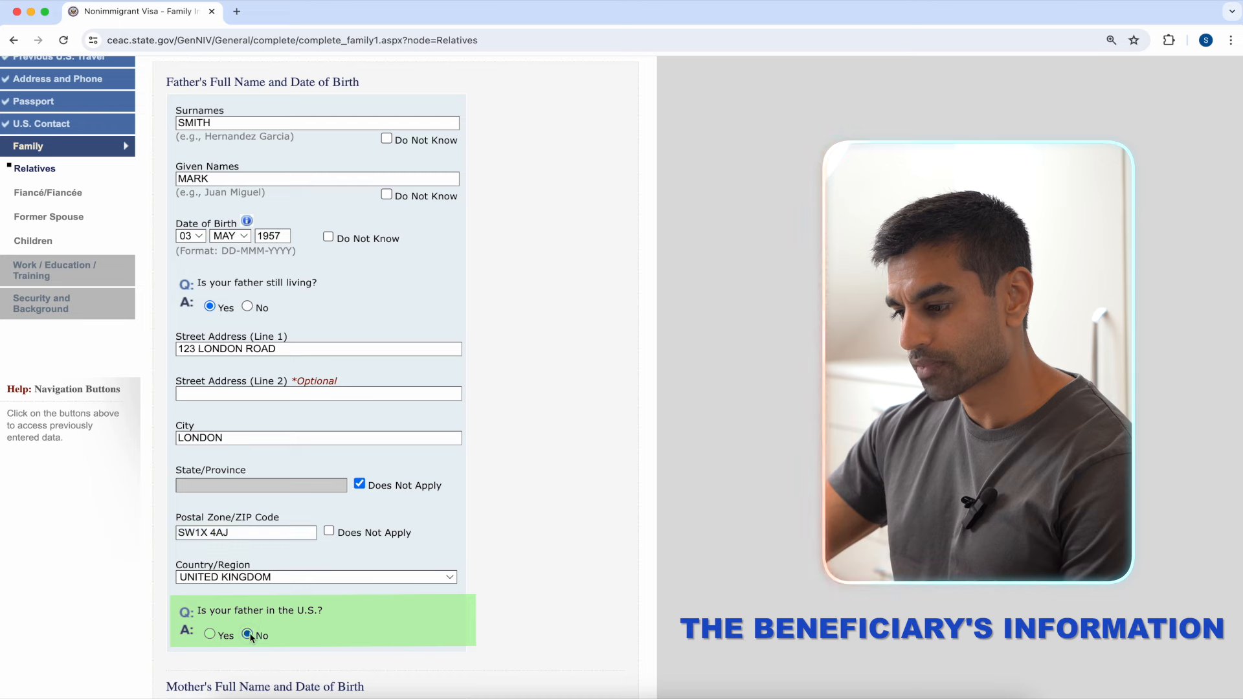
{"action": "scroll", "coordinate": [452, 566], "scroll_direction": "down", "scroll_amount": 5}
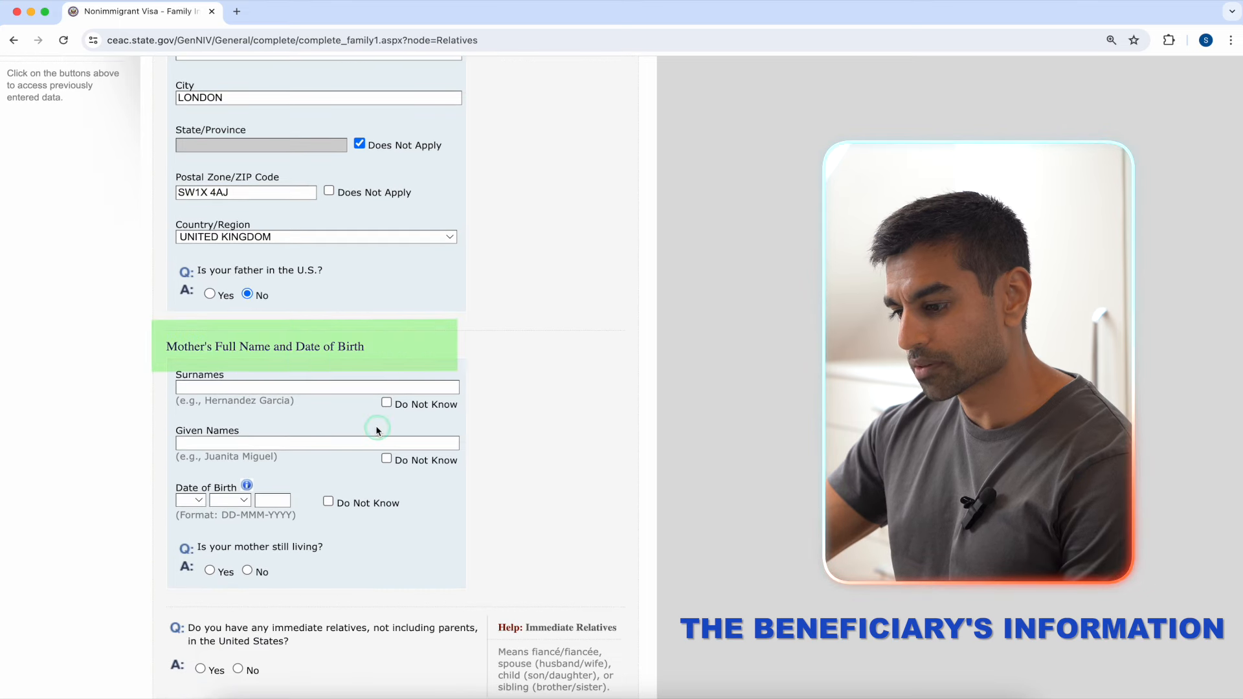
Step: Fill the mother's surname and given name from the autofill suggestions
{"action": "left_click", "coordinate": [337, 388]}
{"action": "left_click", "coordinate": [321, 415]}
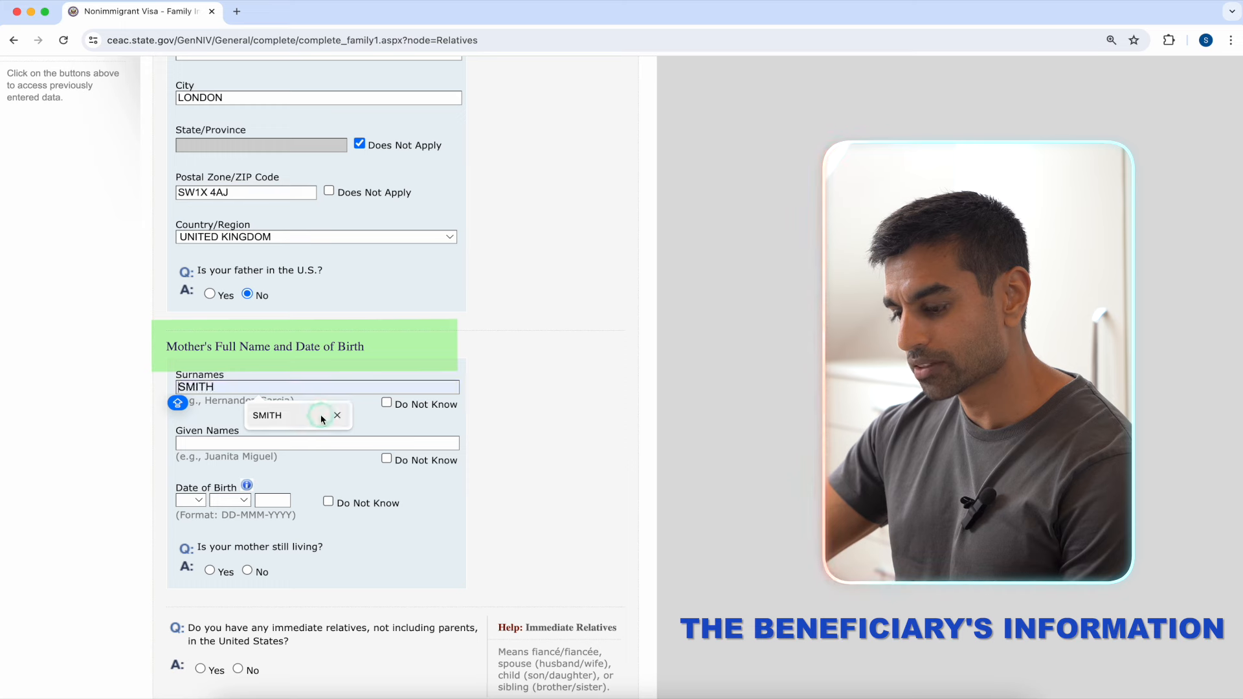
{"action": "left_click", "coordinate": [309, 444]}
{"action": "left_click", "coordinate": [300, 477]}
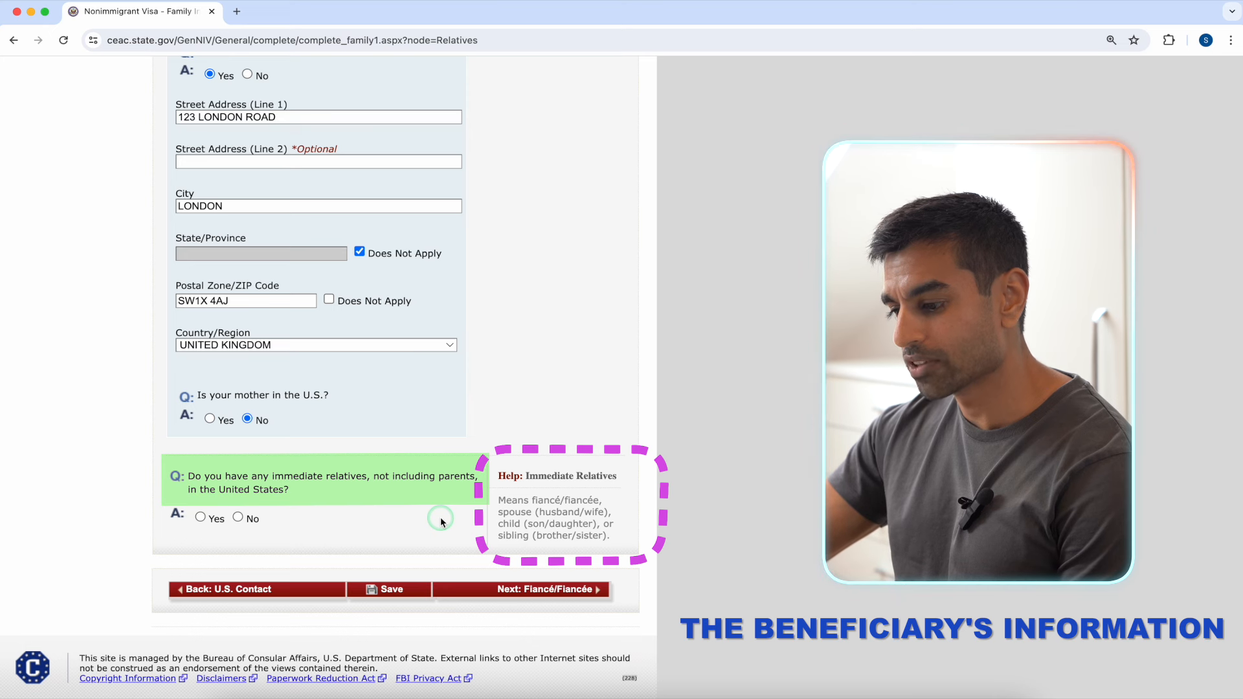
Step: Answer Yes to U.S. immediate relatives, adding the fiancée's names as FIANCÉ/FIANCÉE with U.S. CITIZEN status
{"action": "left_click", "coordinate": [200, 518]}
{"action": "scroll", "coordinate": [259, 453], "scroll_direction": "down", "scroll_amount": 3}
{"action": "left_click", "coordinate": [321, 405]}
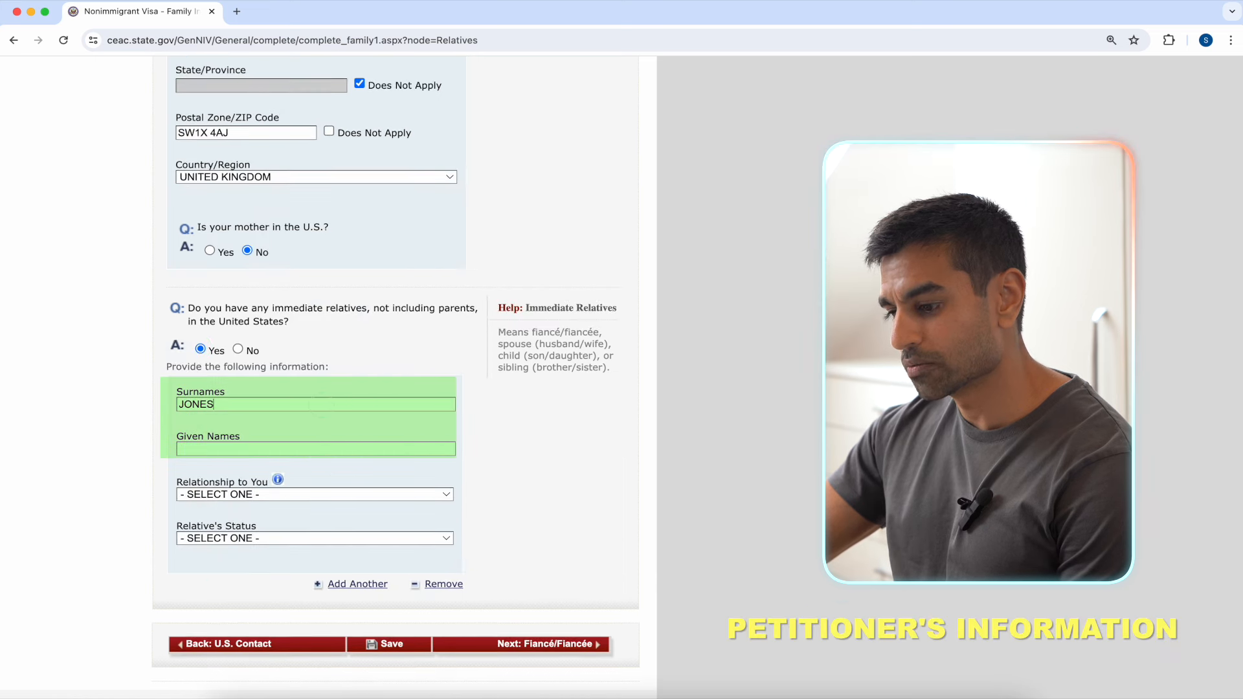
{"action": "key", "text": "Tab"}
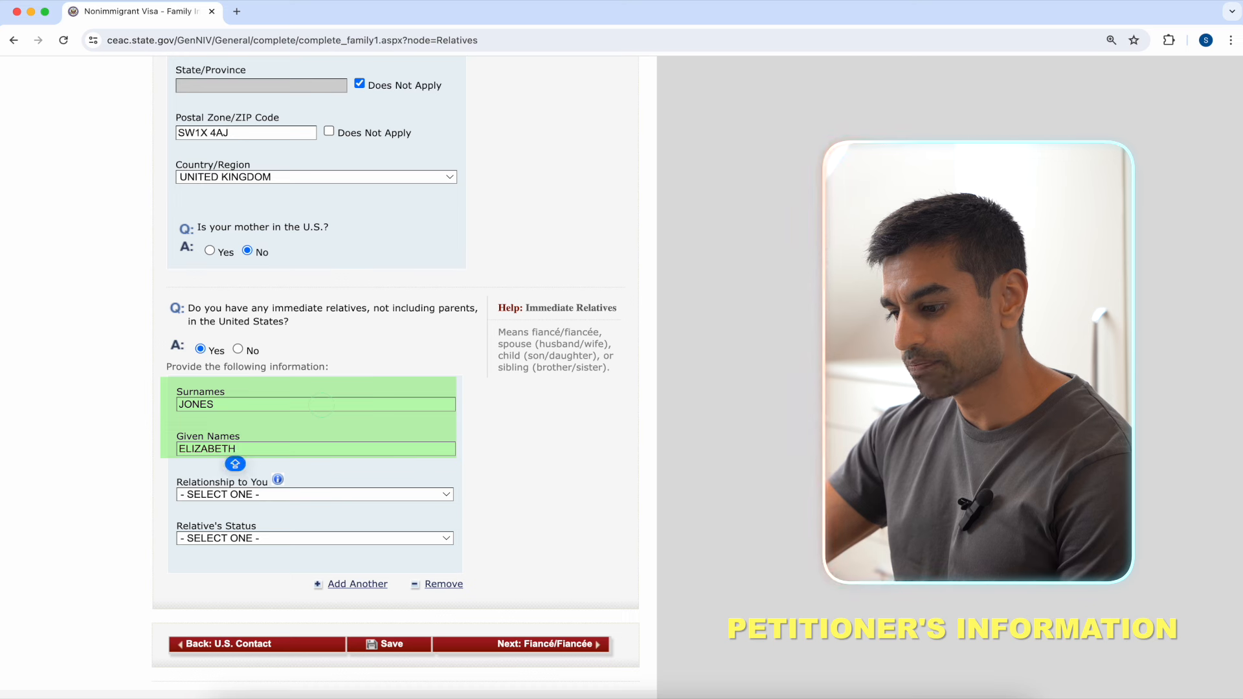
{"action": "left_click", "coordinate": [412, 496]}
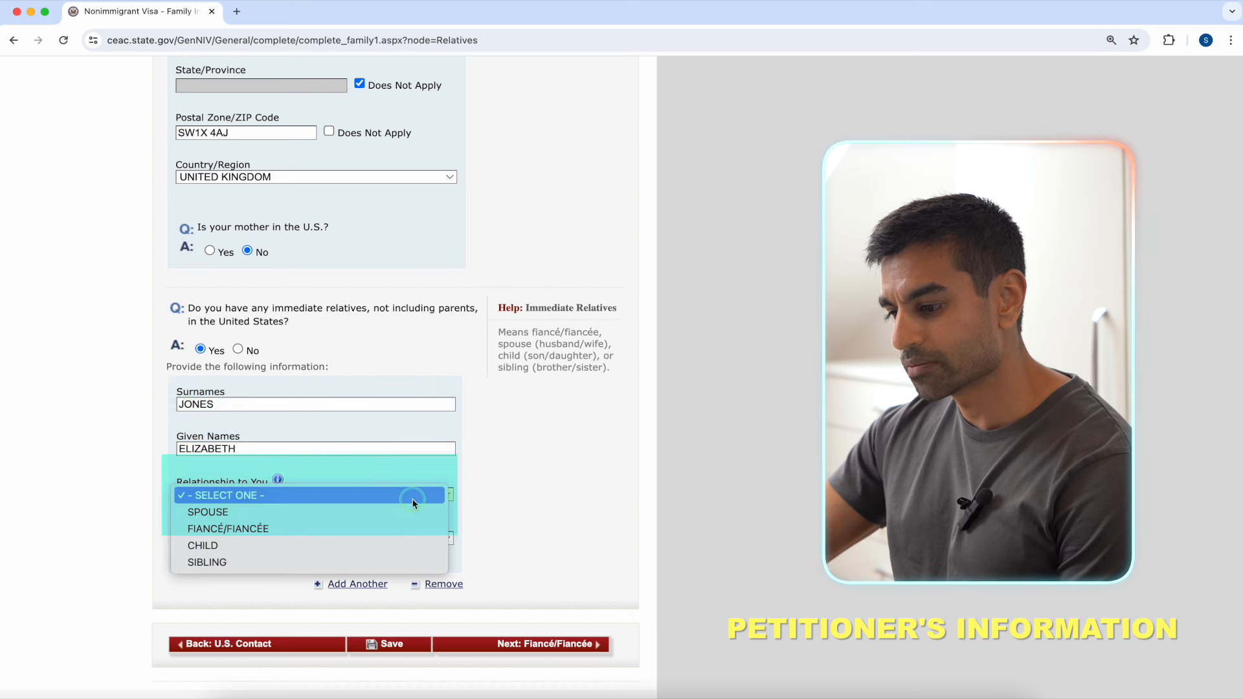
{"action": "left_click", "coordinate": [413, 535]}
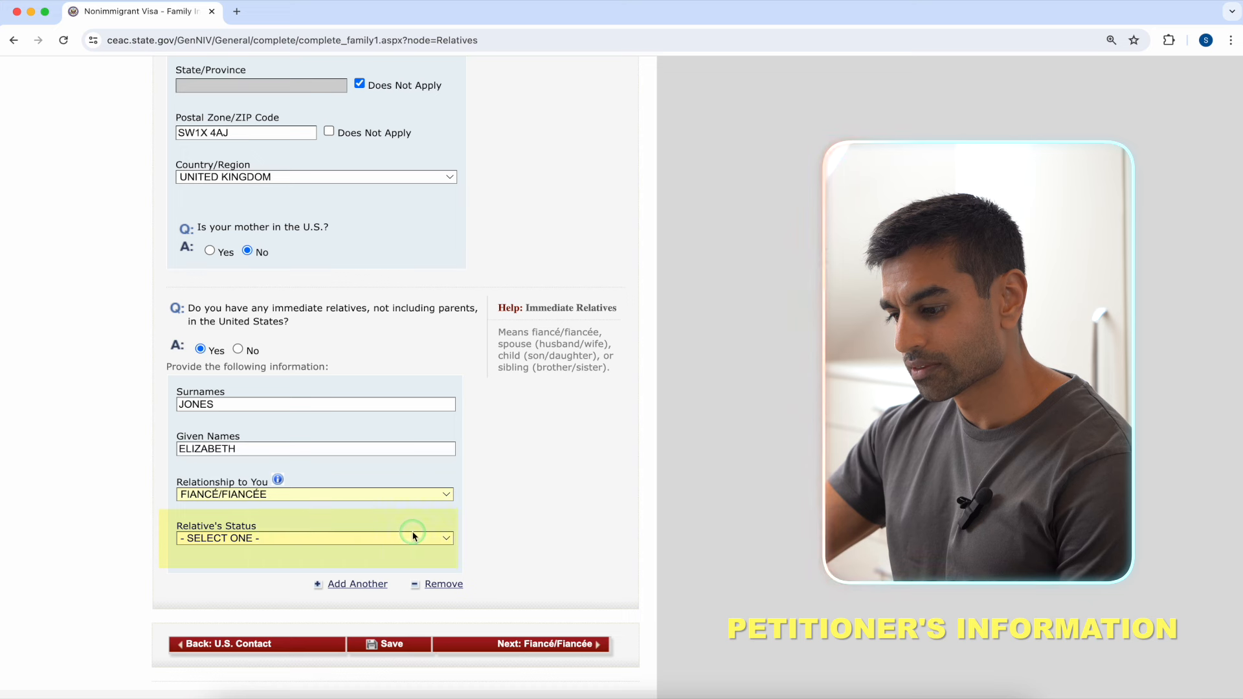
{"action": "left_click", "coordinate": [417, 541]}
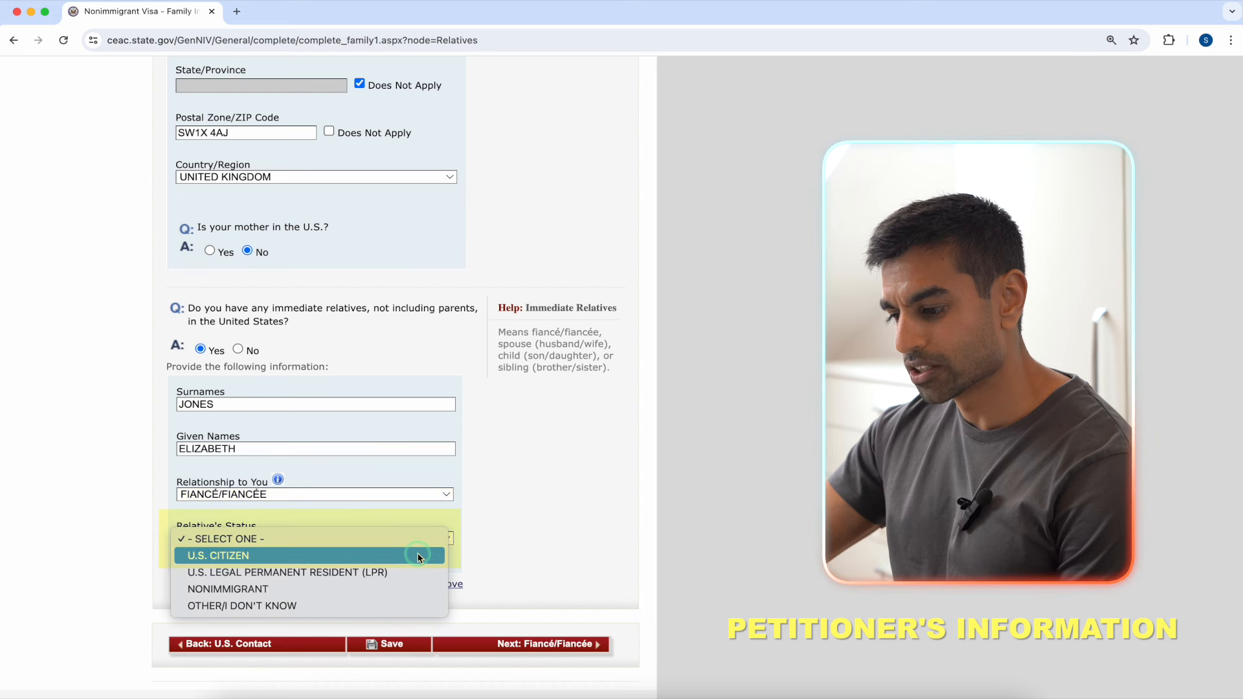
{"action": "left_click", "coordinate": [419, 556]}
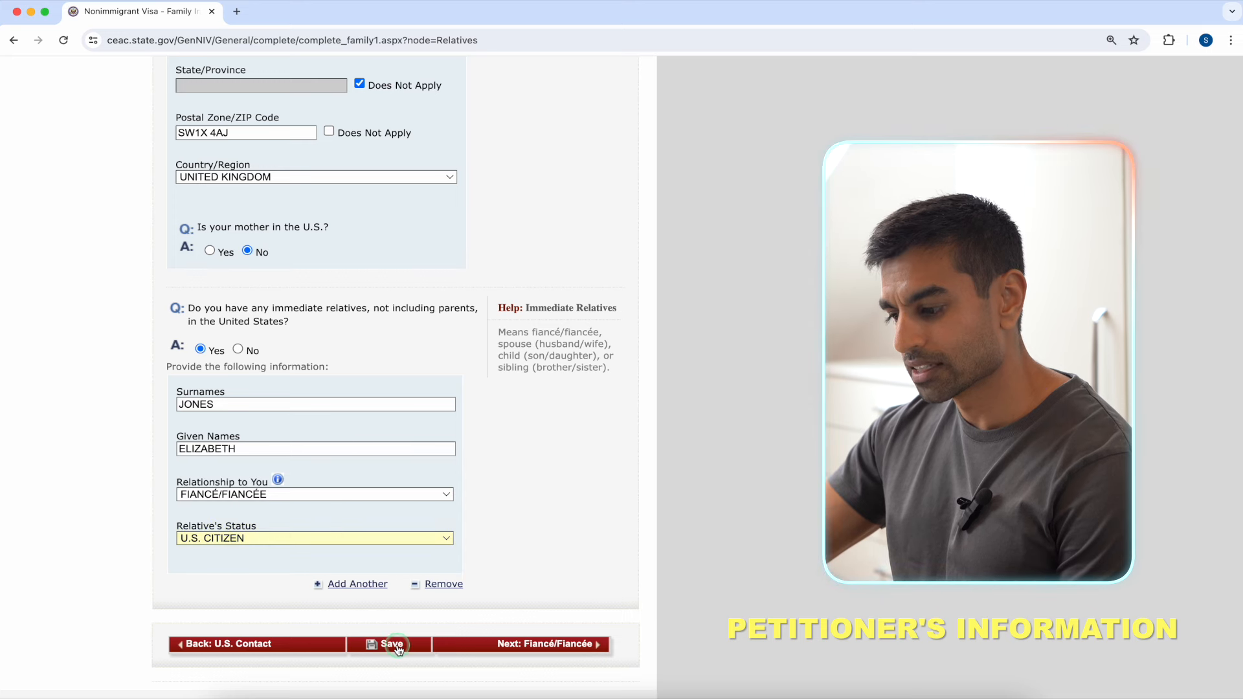
Step: Save the Relatives page and continue to the Fiancé/Fiancée page
{"action": "left_click", "coordinate": [398, 647]}
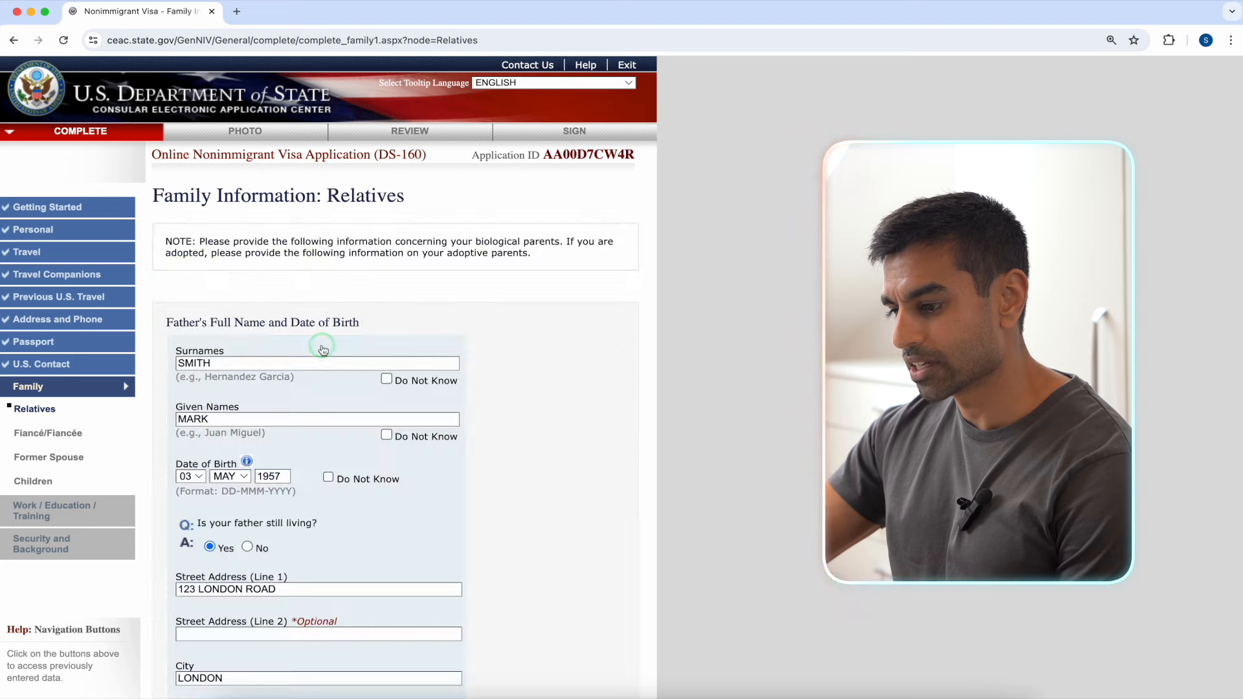
{"action": "scroll", "coordinate": [592, 375], "scroll_direction": "down", "scroll_amount": 10}
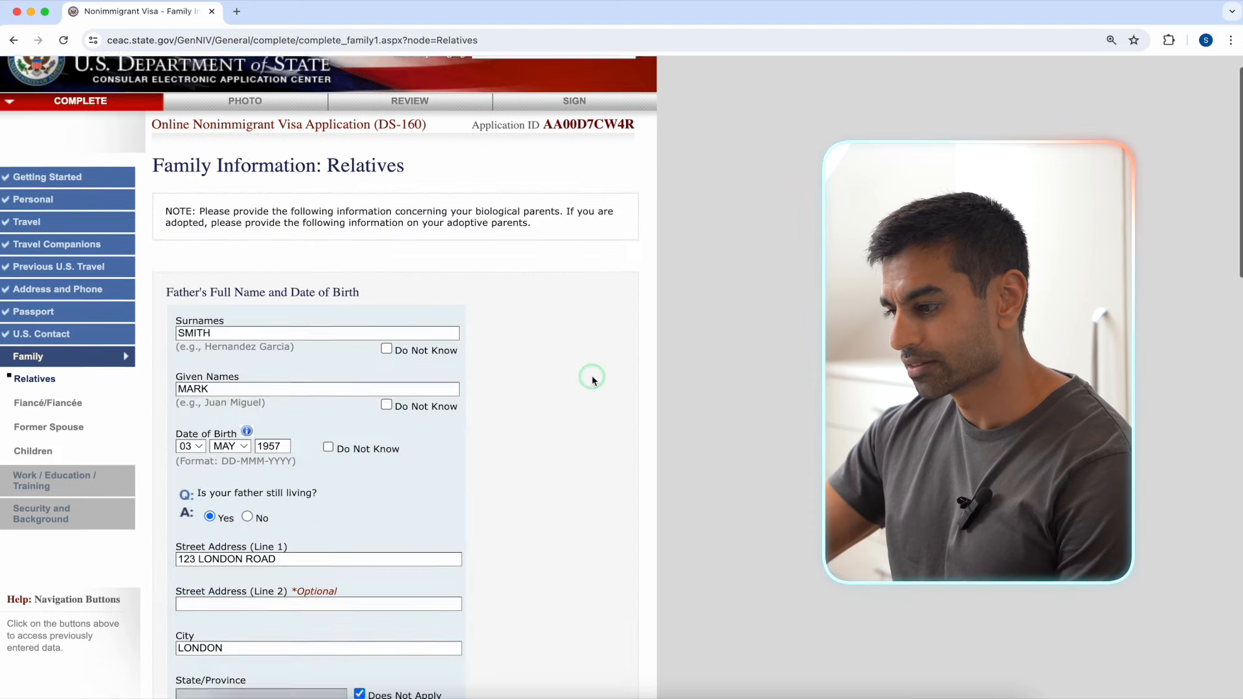
{"action": "scroll", "coordinate": [592, 380], "scroll_direction": "down", "scroll_amount": 10}
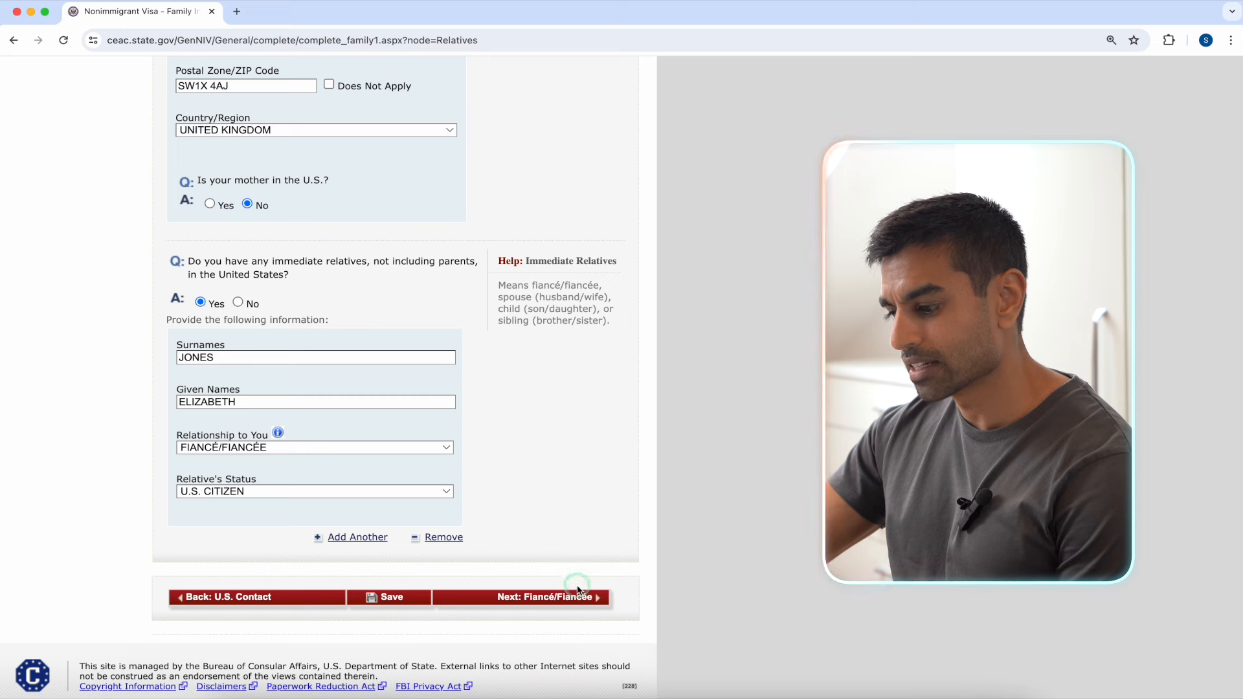
{"action": "left_click", "coordinate": [578, 603]}
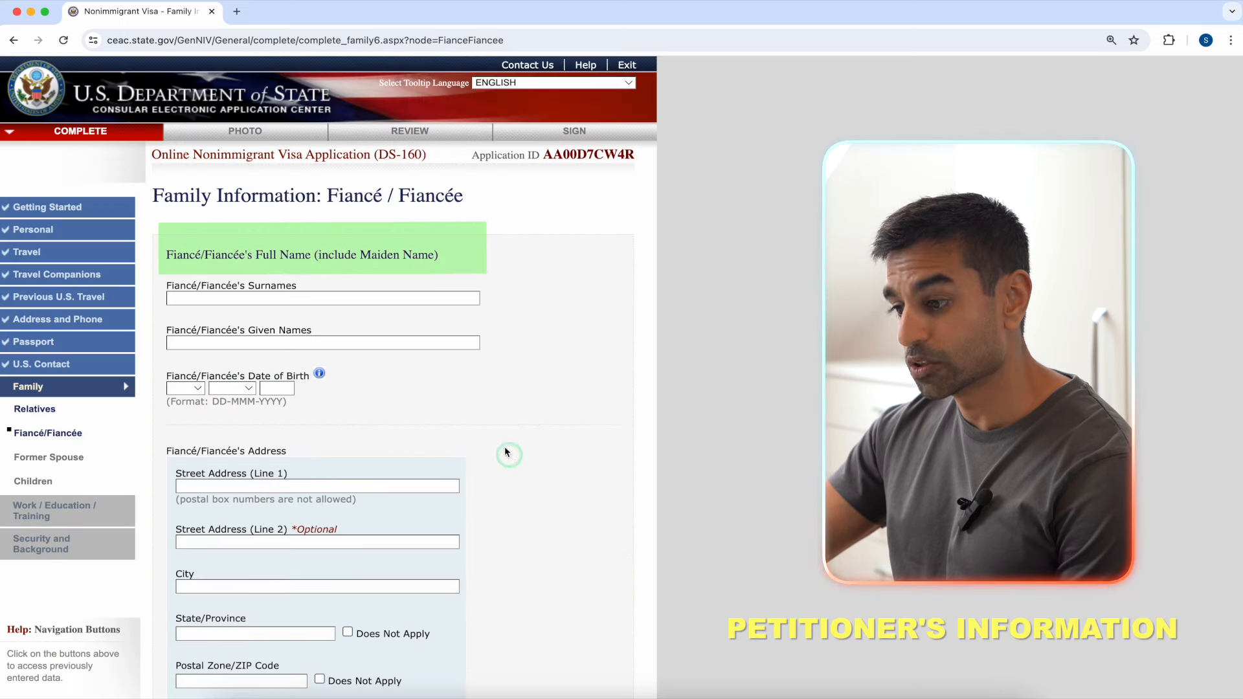
Step: Enter the fiancée's name and set her birth day 04 and month MAR, ready for year 1991
{"action": "left_click", "coordinate": [399, 298]}
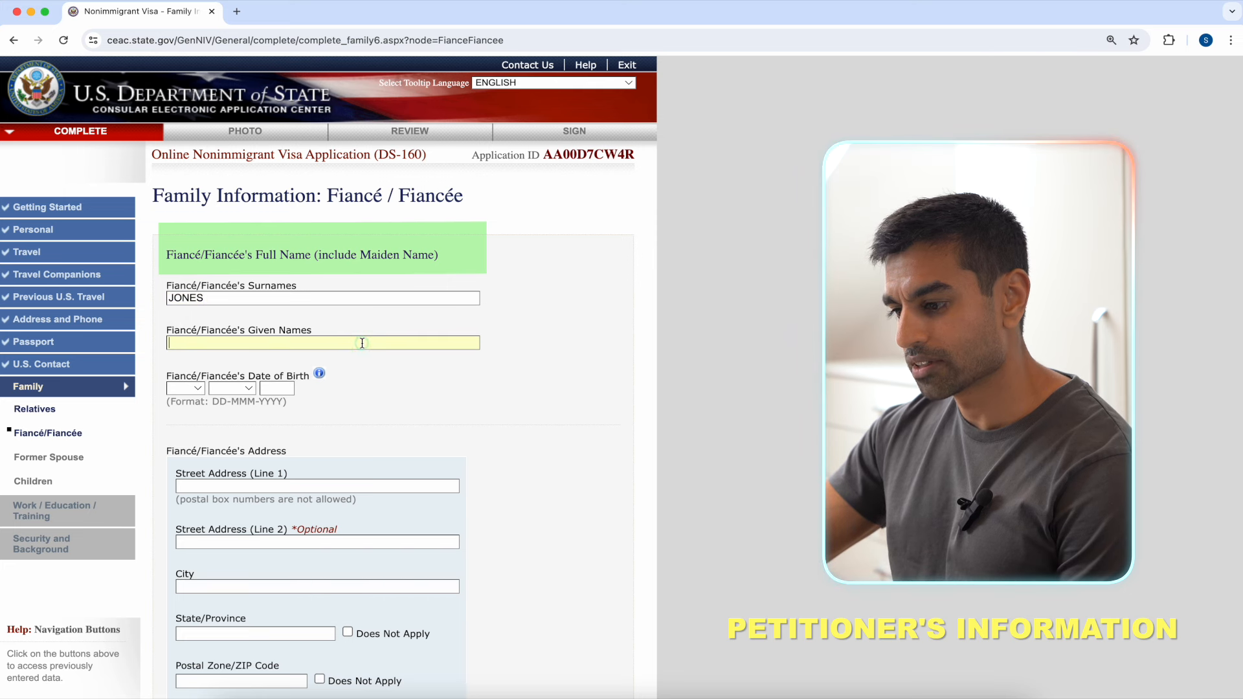
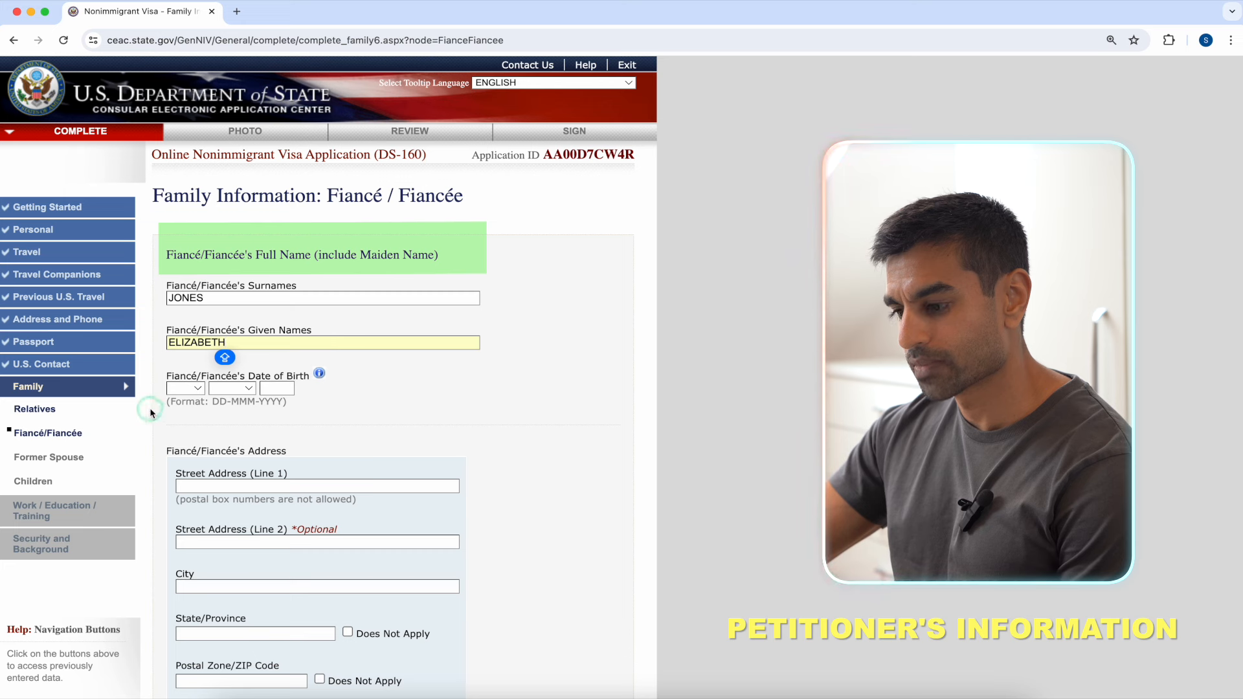
{"action": "left_click", "coordinate": [194, 390]}
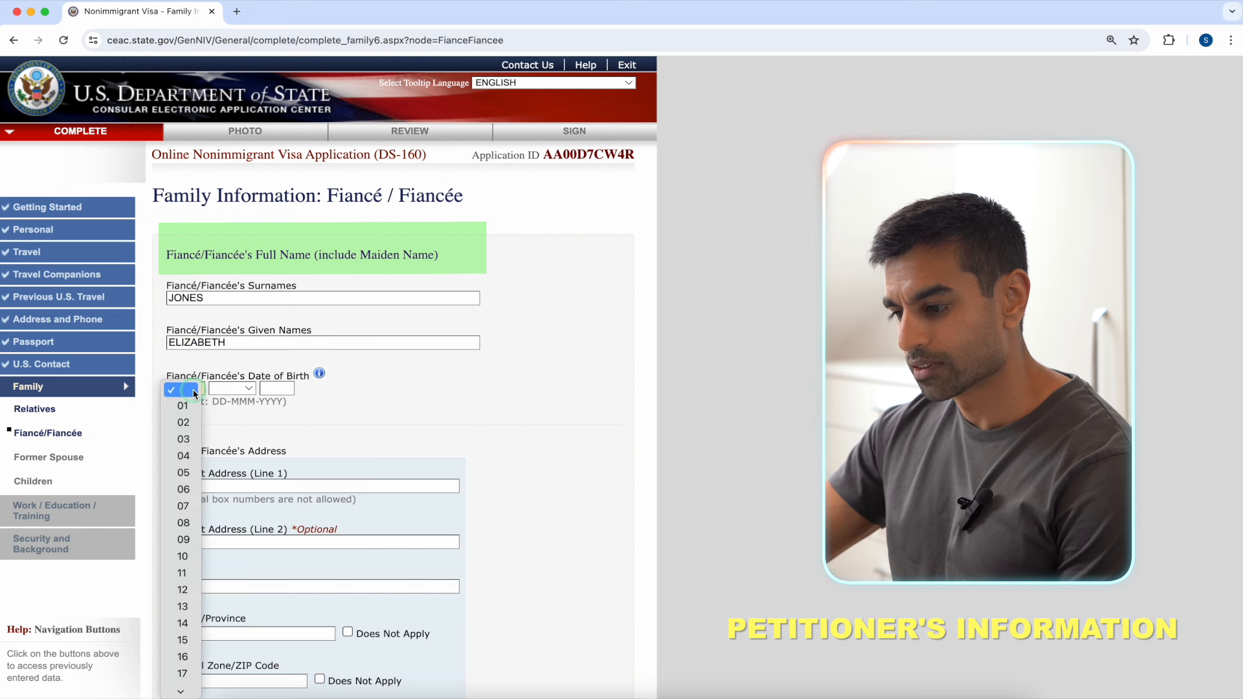
{"action": "left_click", "coordinate": [185, 455]}
{"action": "left_click", "coordinate": [247, 390]}
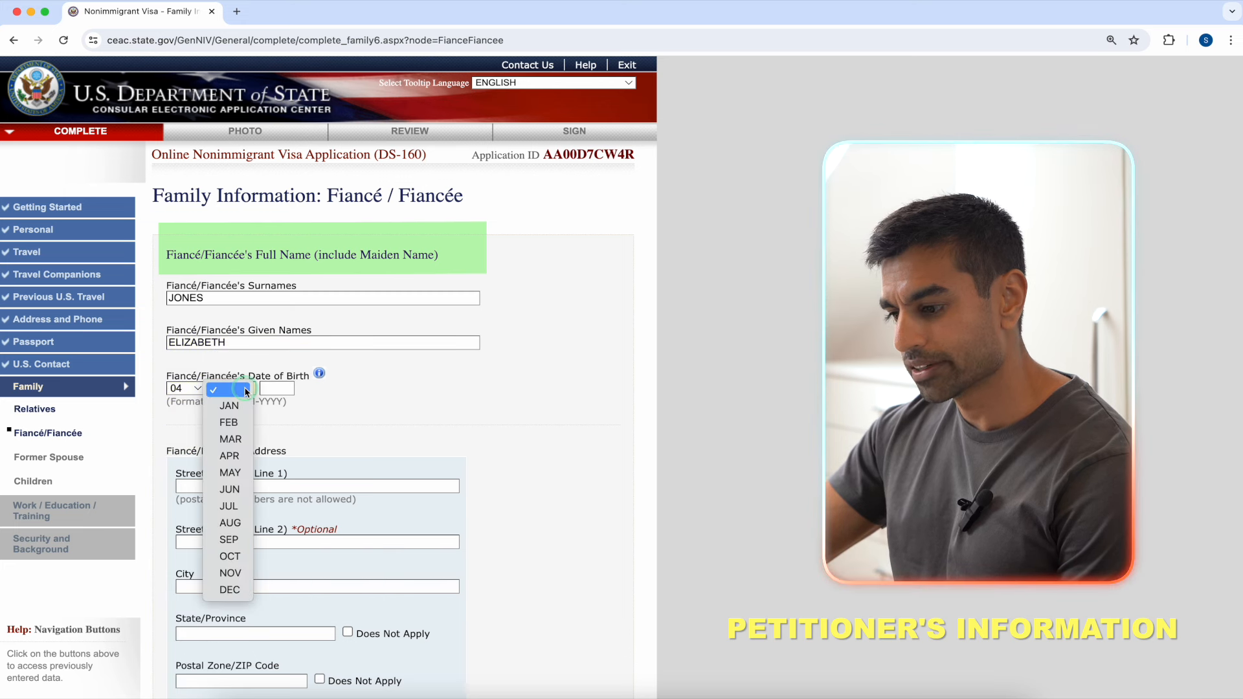
{"action": "left_click", "coordinate": [230, 439]}
{"action": "left_click", "coordinate": [279, 388]}
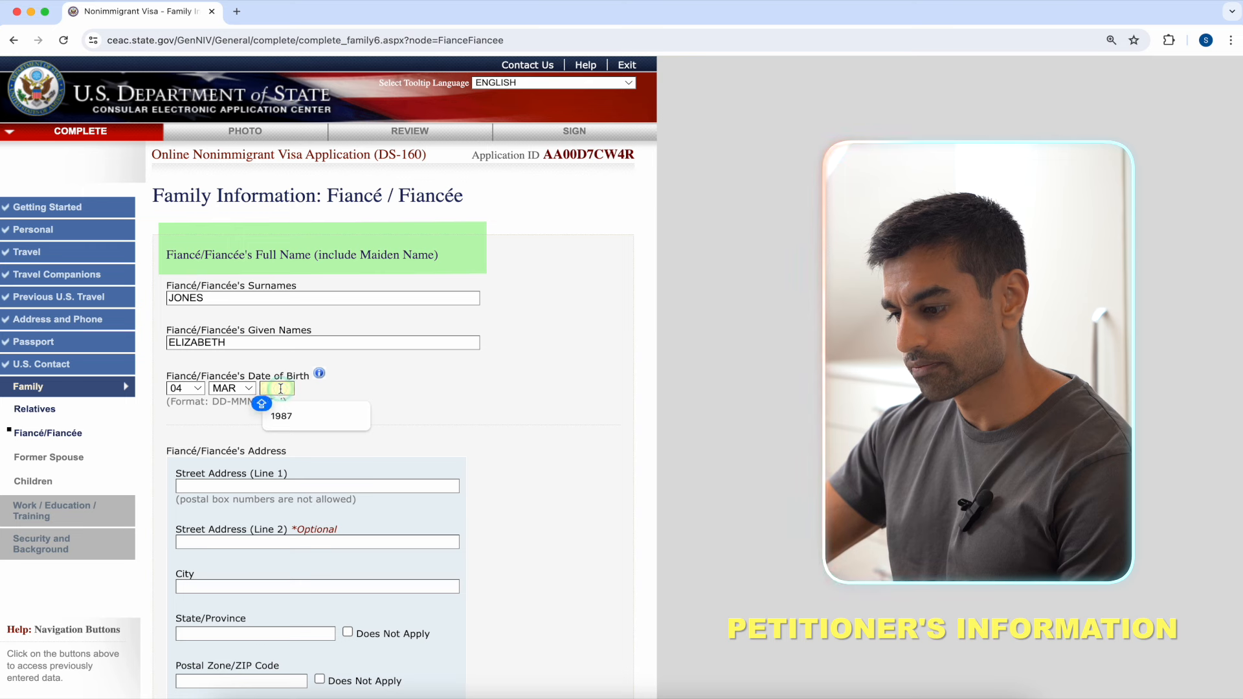
Step: Finish the year 1991, then enter the fiancée's street address, apartment, city NEW YORK and ZIP code
{"action": "type", "text": "1991"}
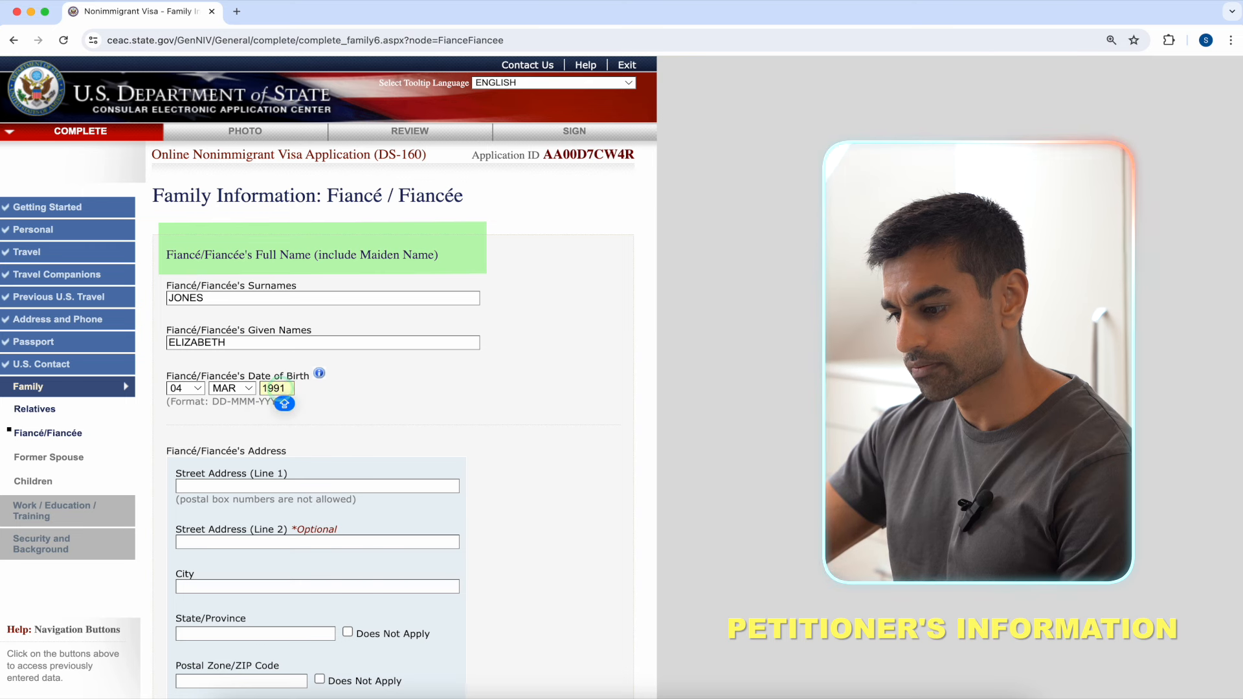
{"action": "scroll", "coordinate": [365, 393], "scroll_direction": "down", "scroll_amount": 3}
{"action": "left_click", "coordinate": [389, 279]}
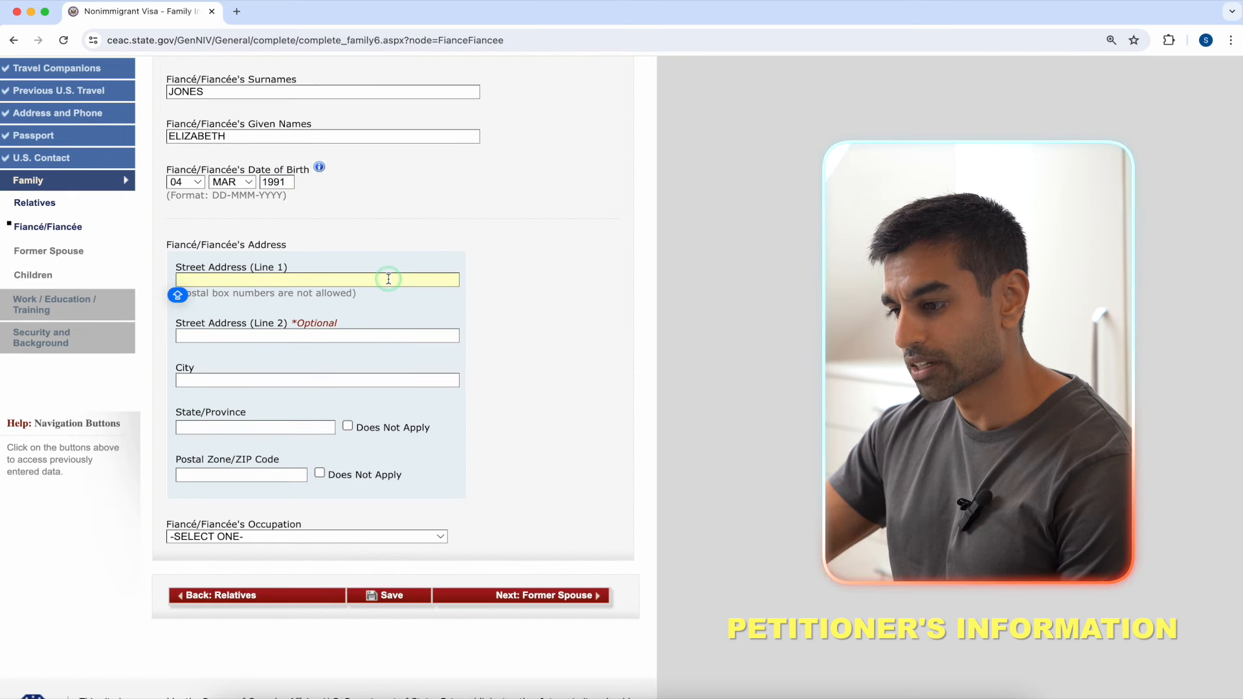
{"action": "type", "text": "123 NE"}
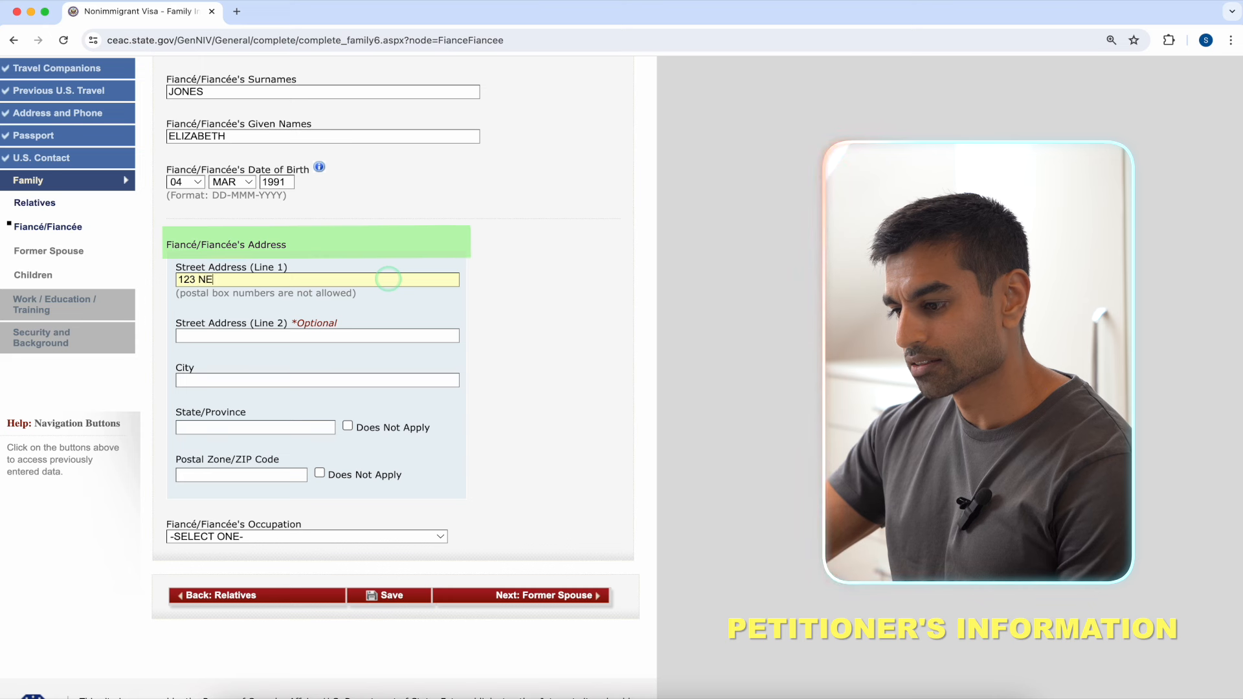
{"action": "type", "text": "W YORK STREET"}
{"action": "left_click", "coordinate": [375, 335]}
{"action": "type", "text": "APT 4S"}
{"action": "left_click", "coordinate": [361, 380]}
{"action": "type", "text": "NEW YORK"}
{"action": "left_click", "coordinate": [306, 426]}
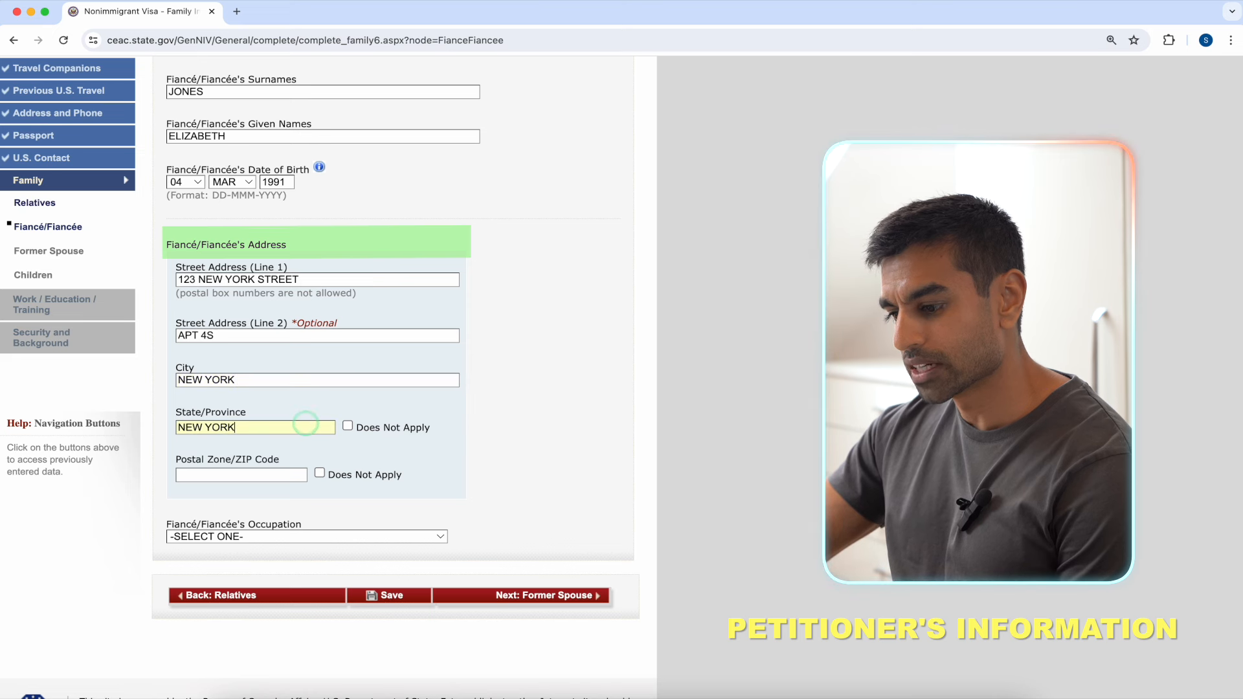
{"action": "left_click", "coordinate": [280, 473]}
{"action": "type", "text": "10026"}
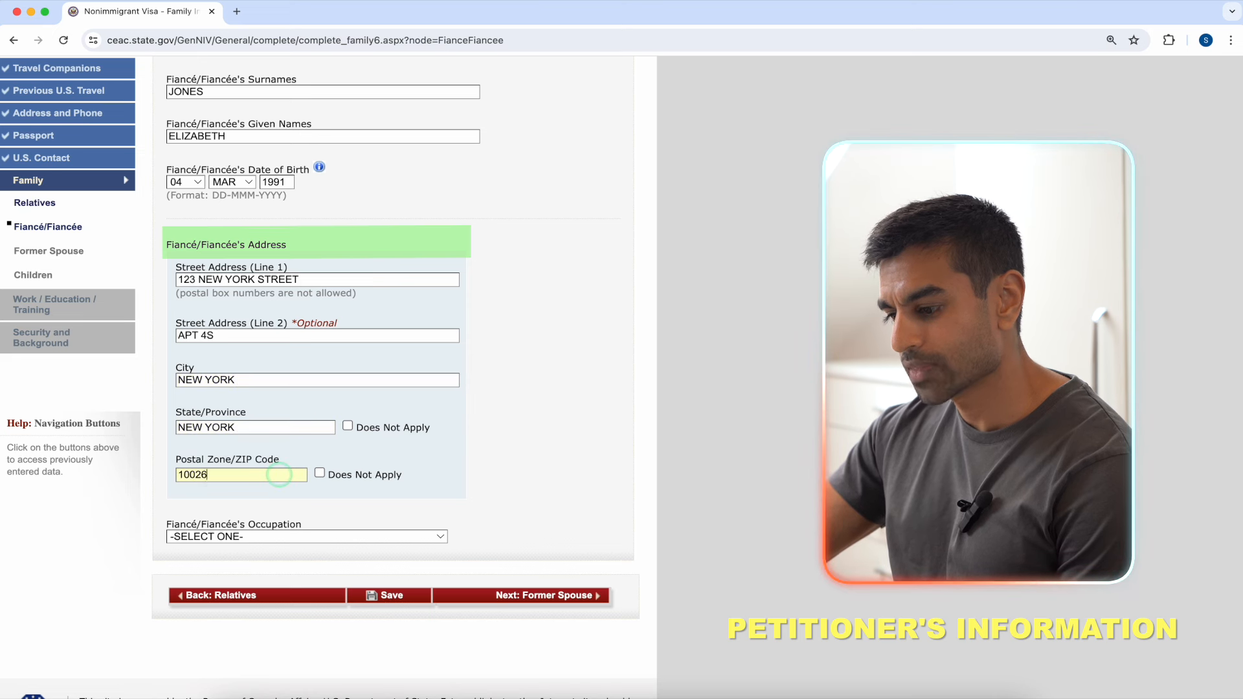
{"action": "left_click", "coordinate": [368, 496]}
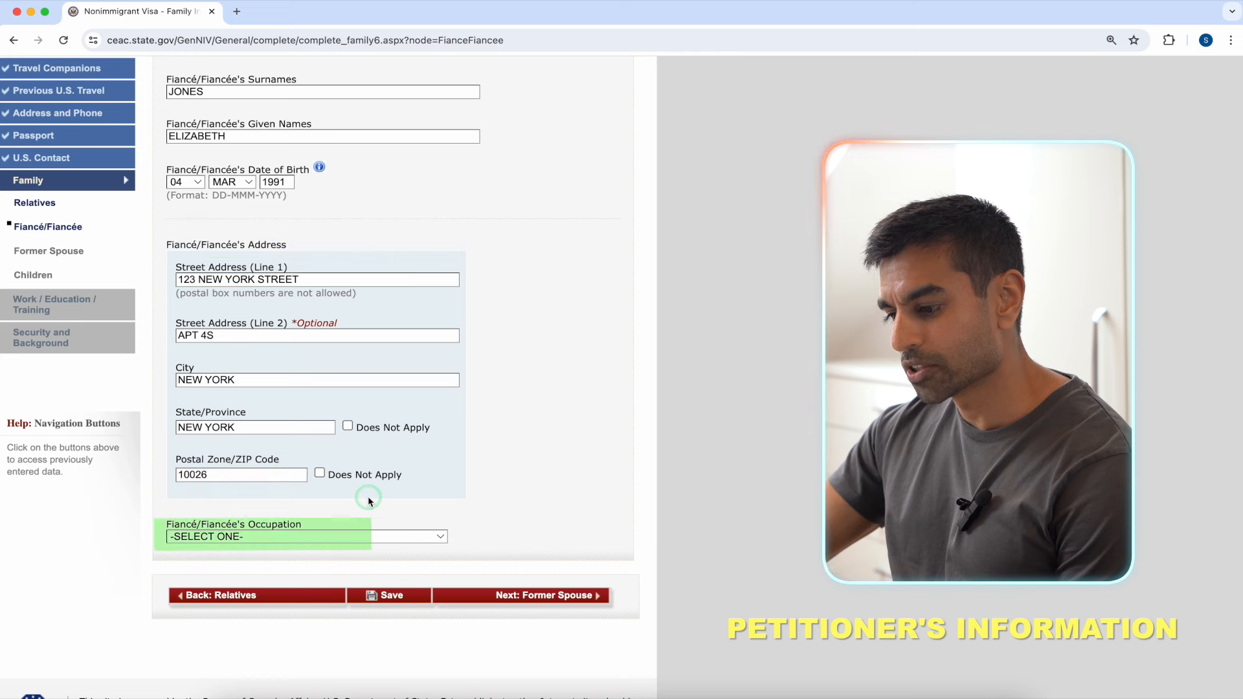
Step: Set the fiancée's occupation to BUSINESS and save the page
{"action": "left_click", "coordinate": [387, 541]}
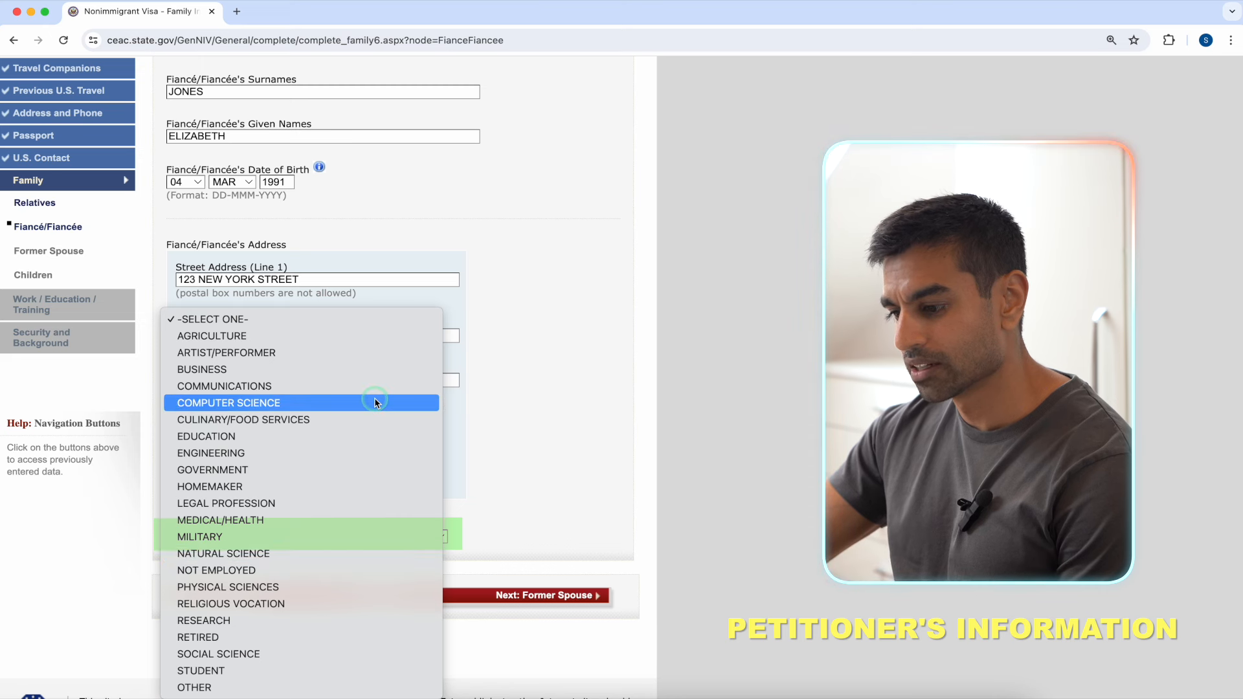
{"action": "left_click", "coordinate": [383, 369]}
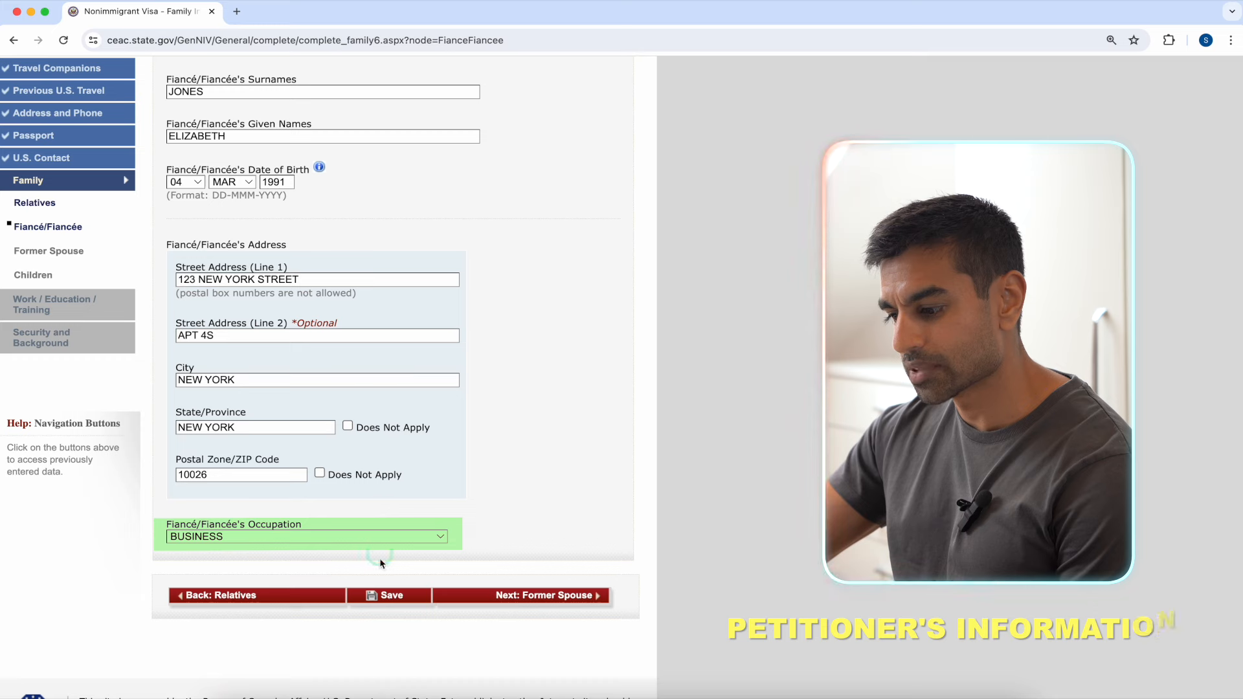
{"action": "left_click", "coordinate": [379, 600]}
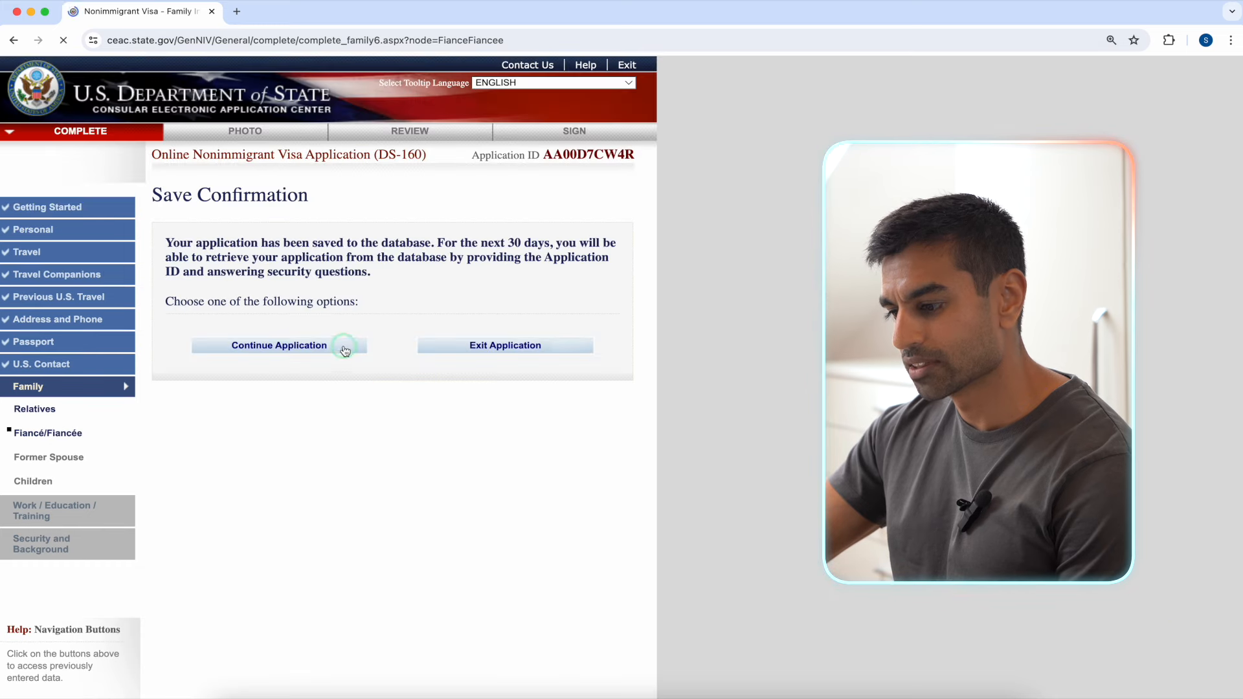
Step: On the Former Spouse page, change the answer from Yes to No, then continue to Children
{"action": "left_click", "coordinate": [573, 540]}
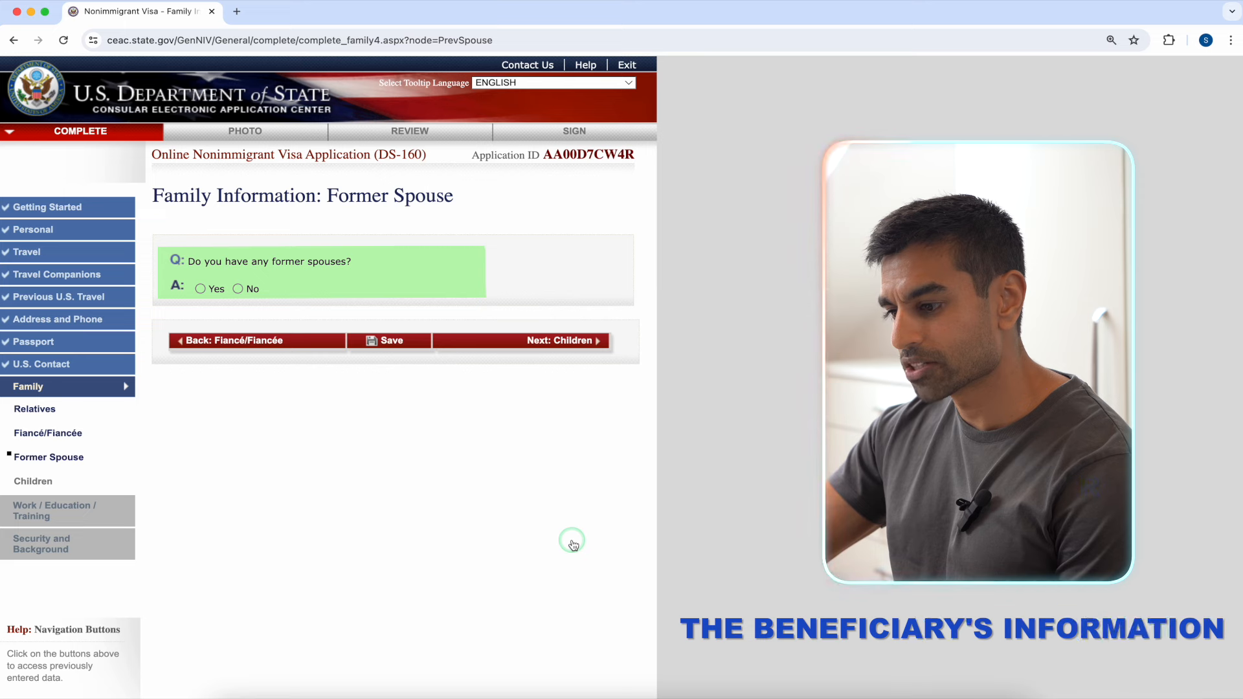
{"action": "left_click", "coordinate": [201, 289]}
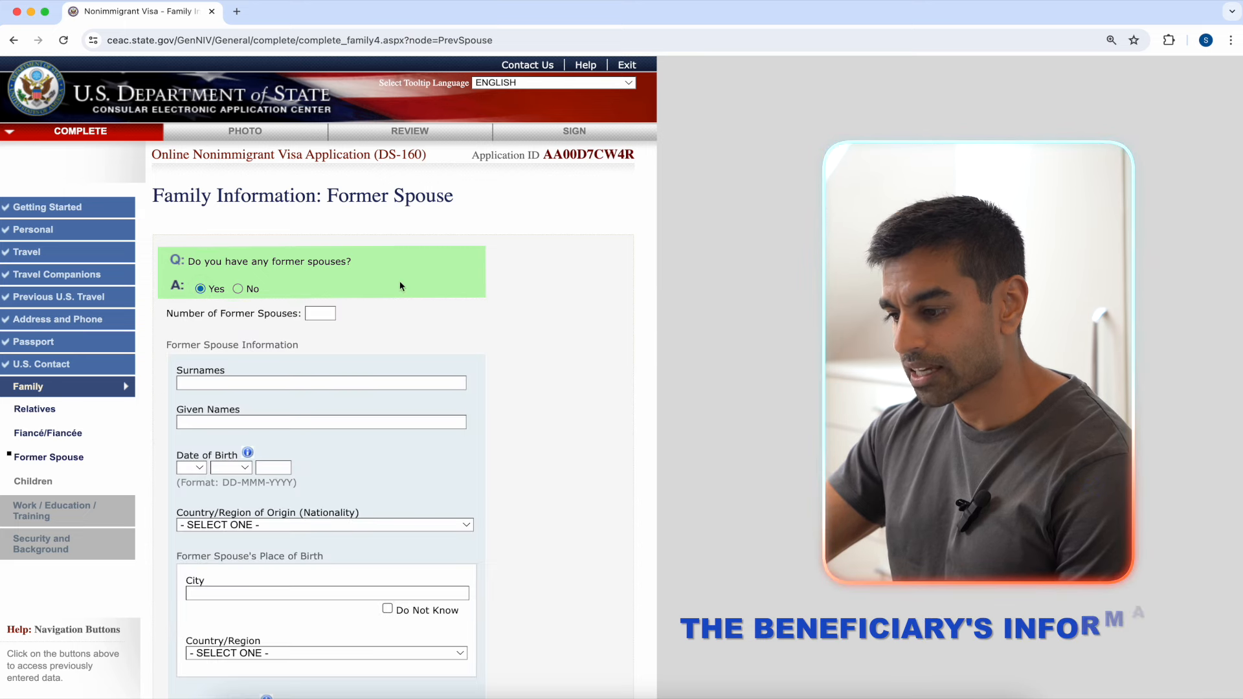
{"action": "left_click", "coordinate": [459, 282]}
{"action": "scroll", "coordinate": [460, 282], "scroll_direction": "down", "scroll_amount": 5}
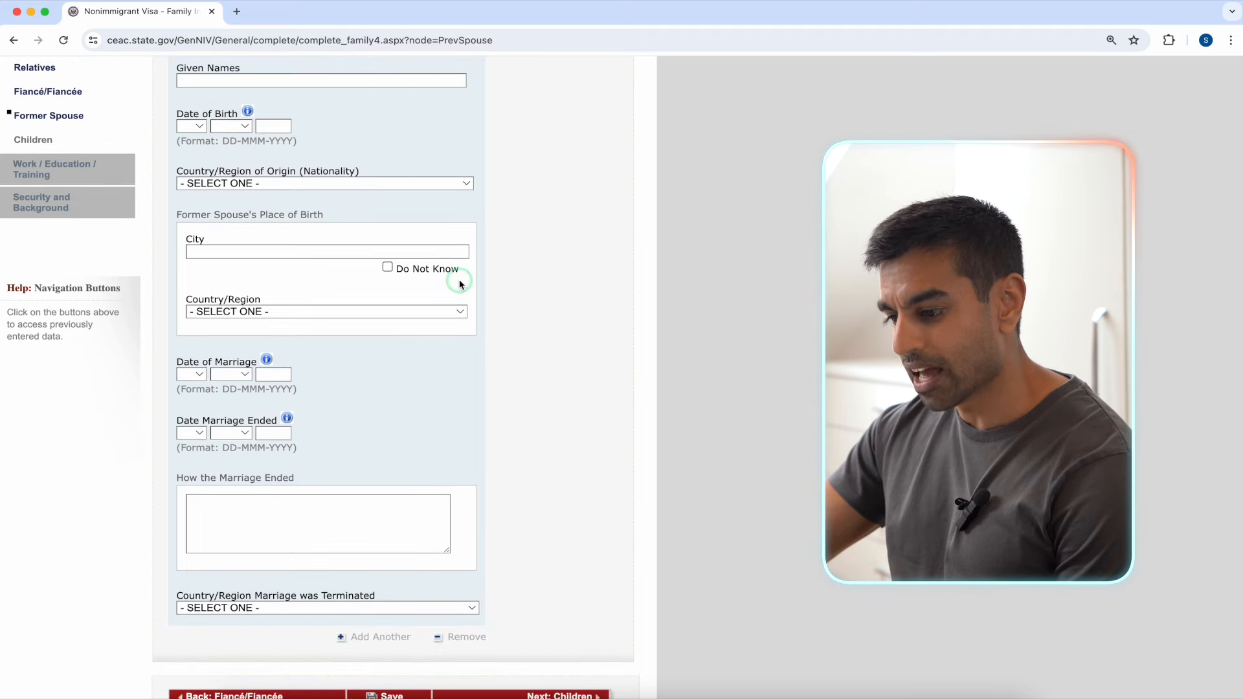
{"action": "scroll", "coordinate": [459, 282], "scroll_direction": "up", "scroll_amount": 4}
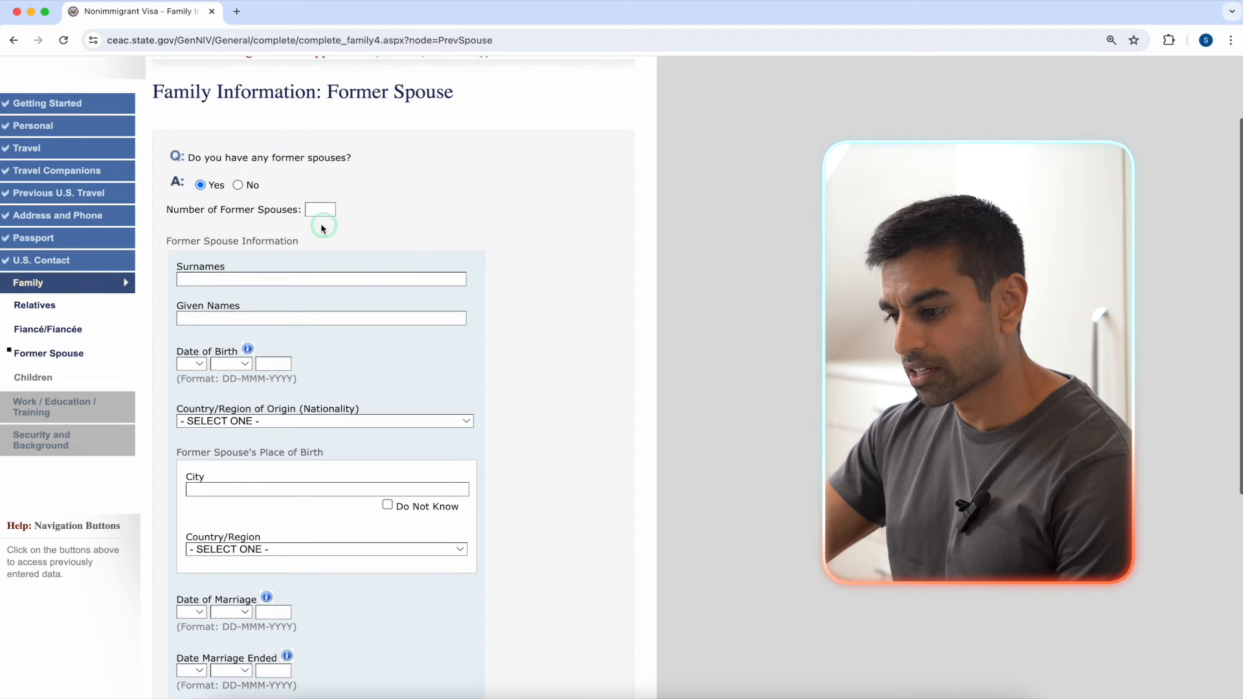
{"action": "left_click", "coordinate": [247, 192]}
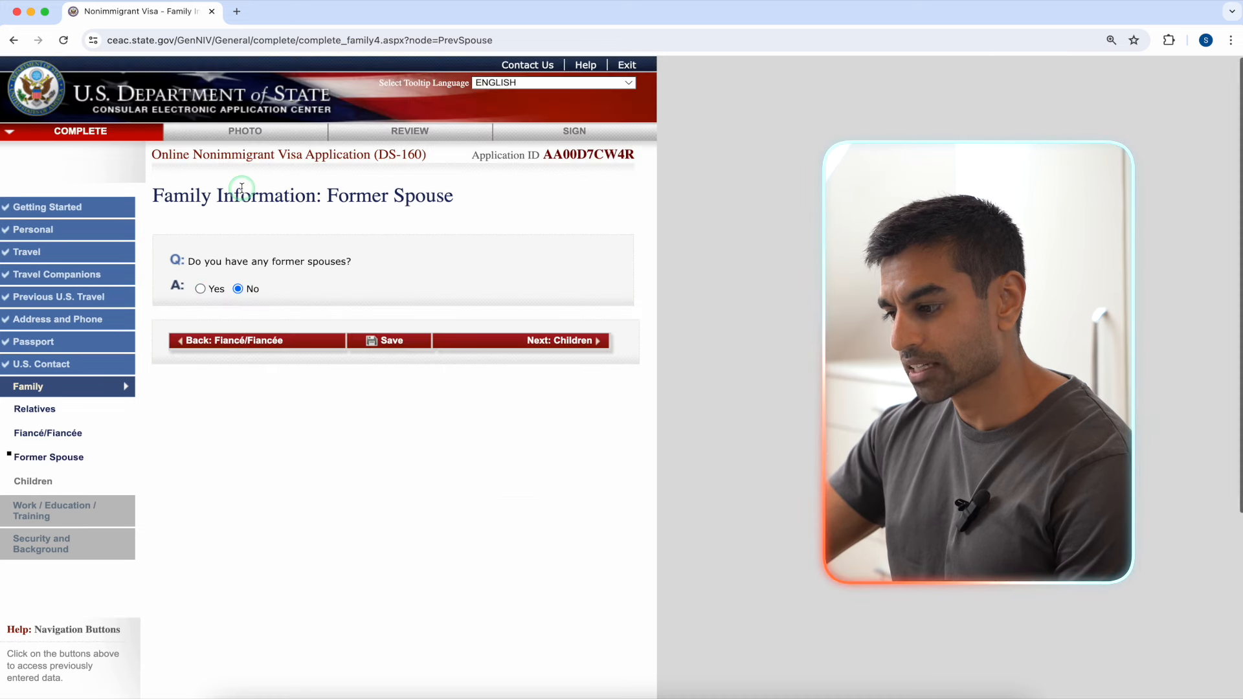
{"action": "left_click", "coordinate": [540, 253]}
{"action": "left_click", "coordinate": [574, 341]}
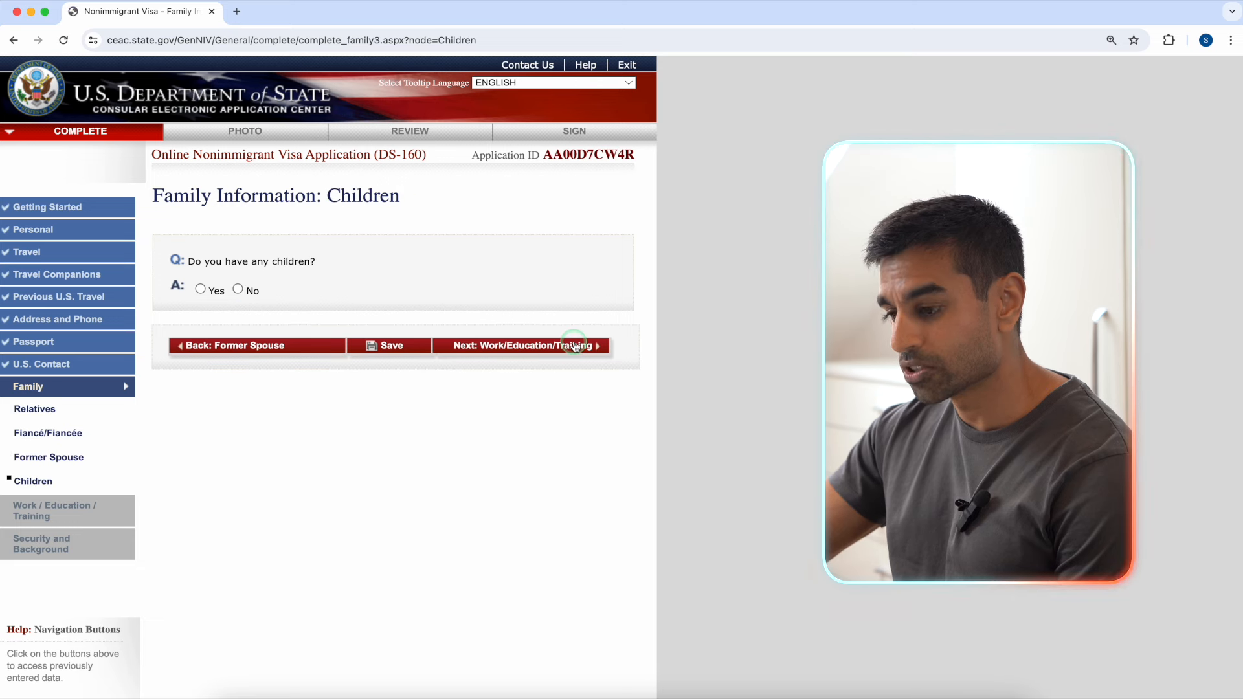
Step: Answer No to 'Do you have any children?', correcting a briefly selected Yes
{"action": "left_click", "coordinate": [331, 241]}
{"action": "left_click", "coordinate": [201, 289]}
{"action": "left_click", "coordinate": [589, 310]}
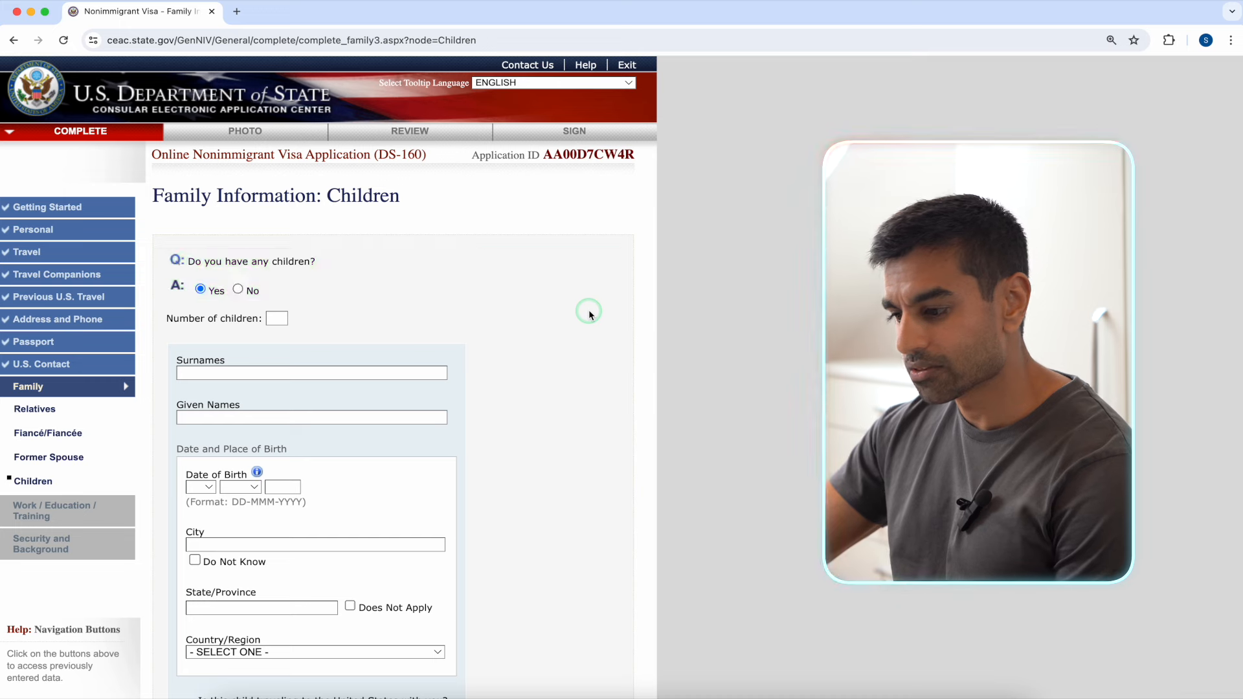
{"action": "scroll", "coordinate": [589, 310], "scroll_direction": "down", "scroll_amount": 5}
{"action": "scroll", "coordinate": [589, 313], "scroll_direction": "down", "scroll_amount": 1}
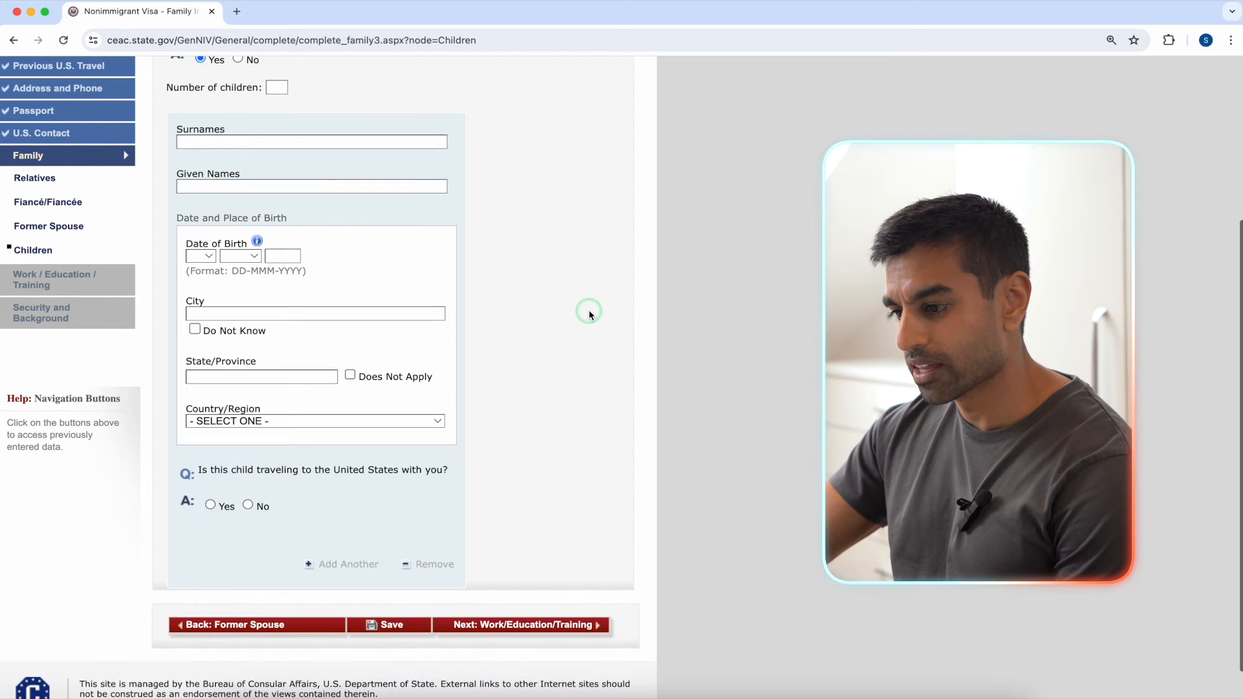
{"action": "scroll", "coordinate": [589, 314], "scroll_direction": "up", "scroll_amount": 4}
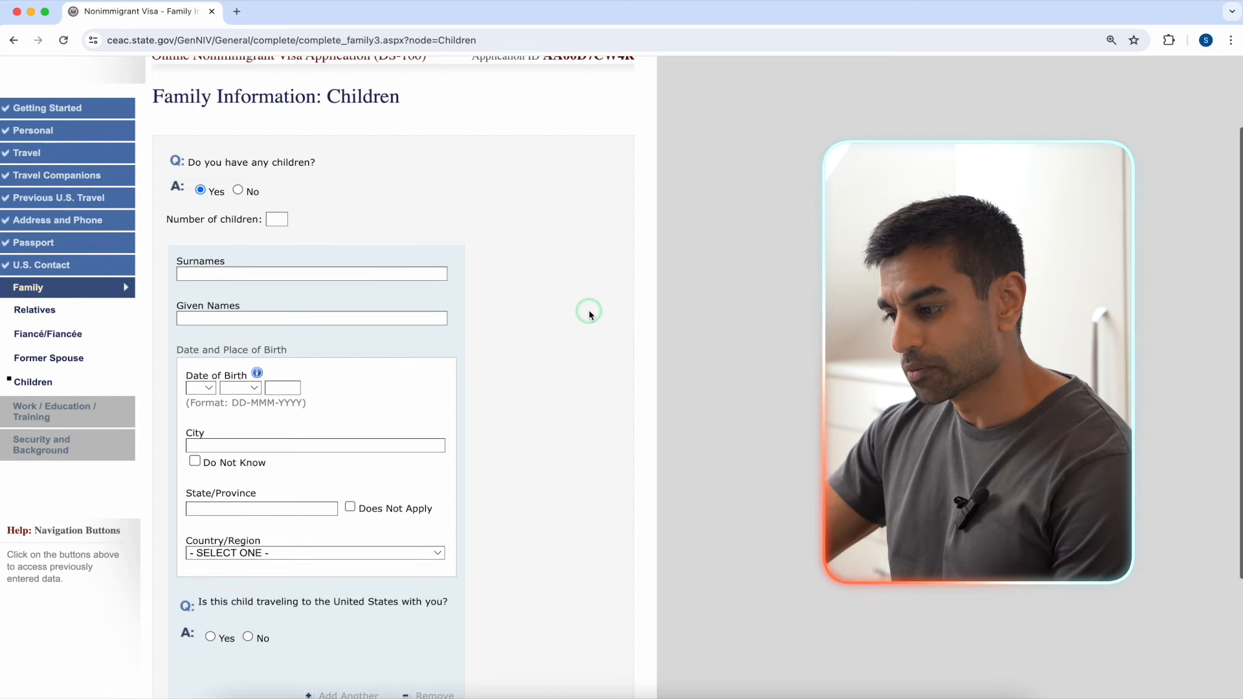
{"action": "left_click", "coordinate": [238, 191]}
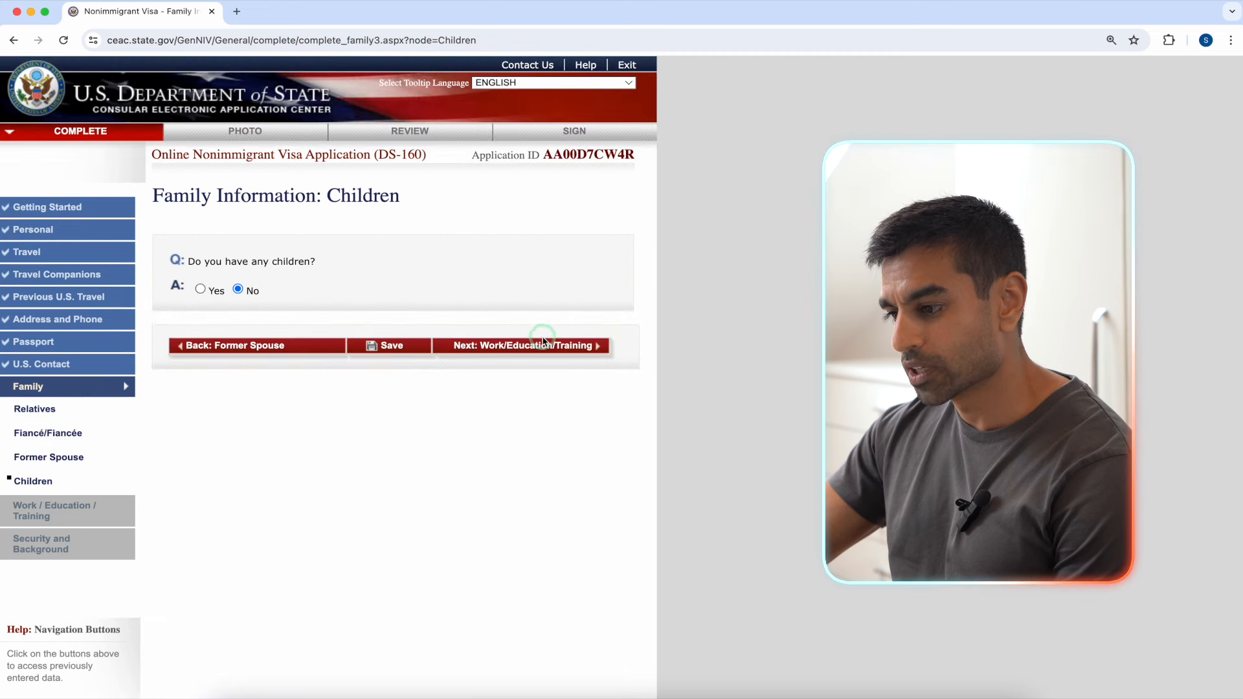
{"action": "left_click", "coordinate": [529, 346]}
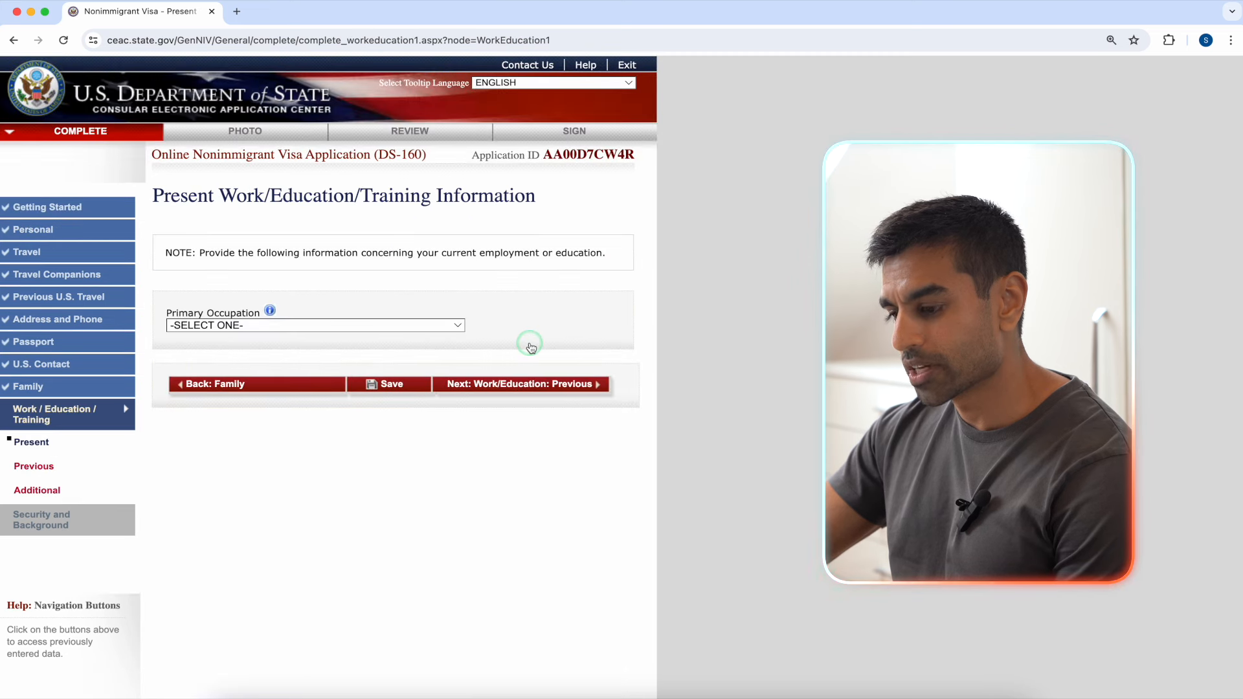
Step: Choose COMMUNICATIONS as the primary occupation
{"action": "left_click", "coordinate": [451, 325]}
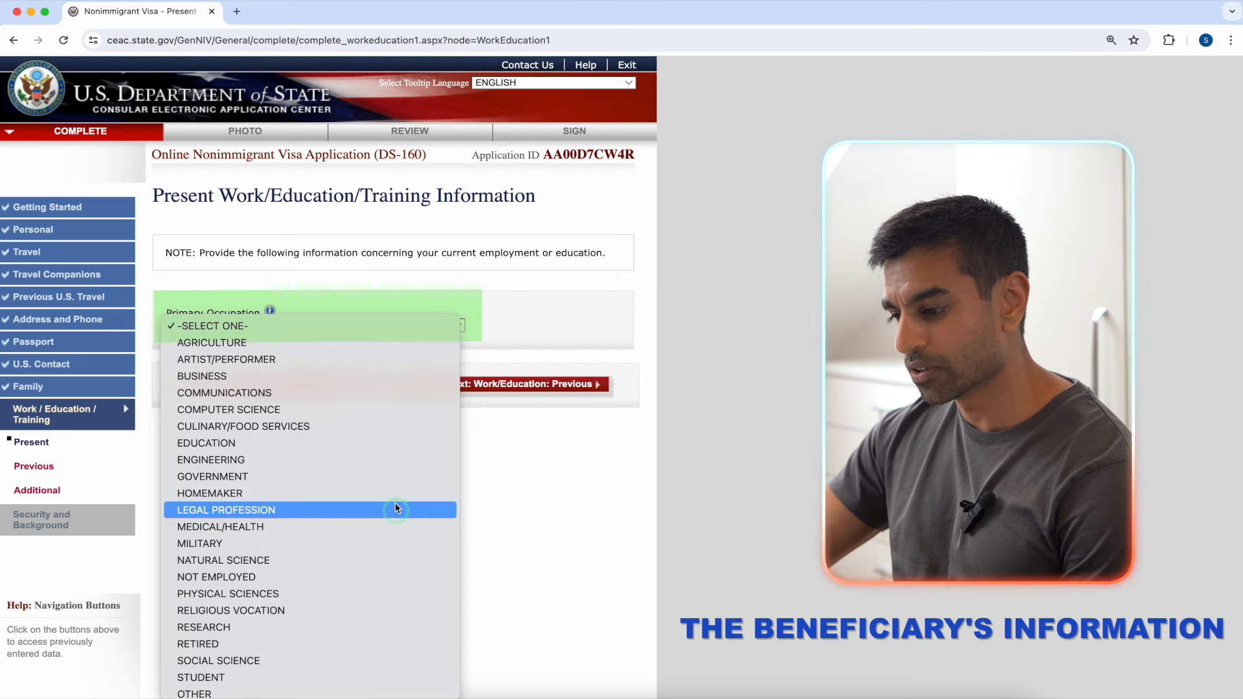
{"action": "left_click", "coordinate": [388, 392]}
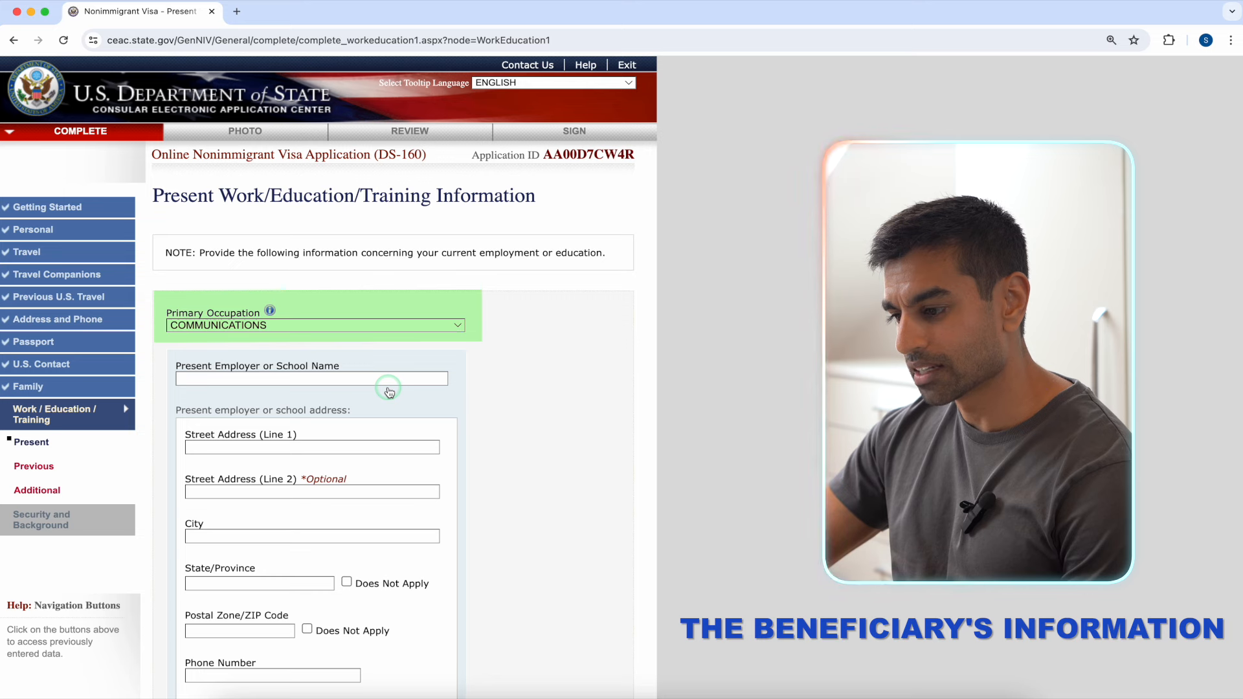
{"action": "scroll", "coordinate": [401, 380], "scroll_direction": "down", "scroll_amount": 3}
Step: Enter the employer name, street address and city LONDON, with state marked Does Not Apply
{"action": "left_click", "coordinate": [377, 256]}
{"action": "type", "text": "EMPLOY"}
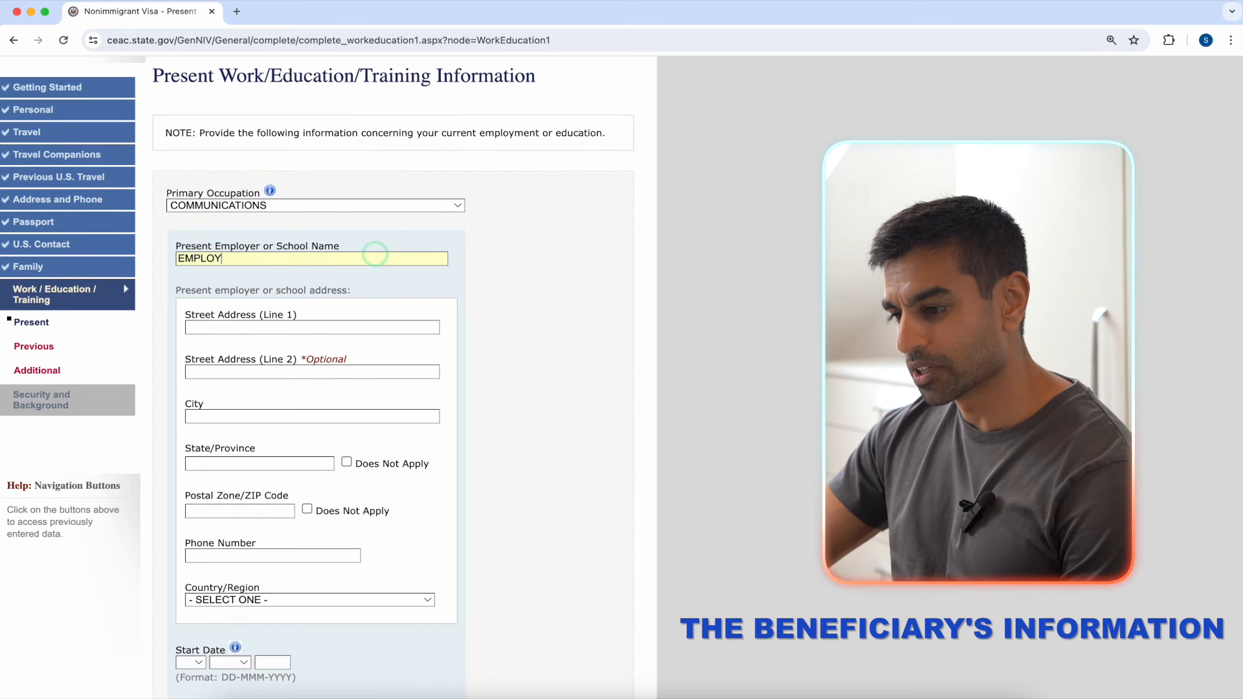
{"action": "type", "text": "ER NAME"}
{"action": "left_click", "coordinate": [359, 326]}
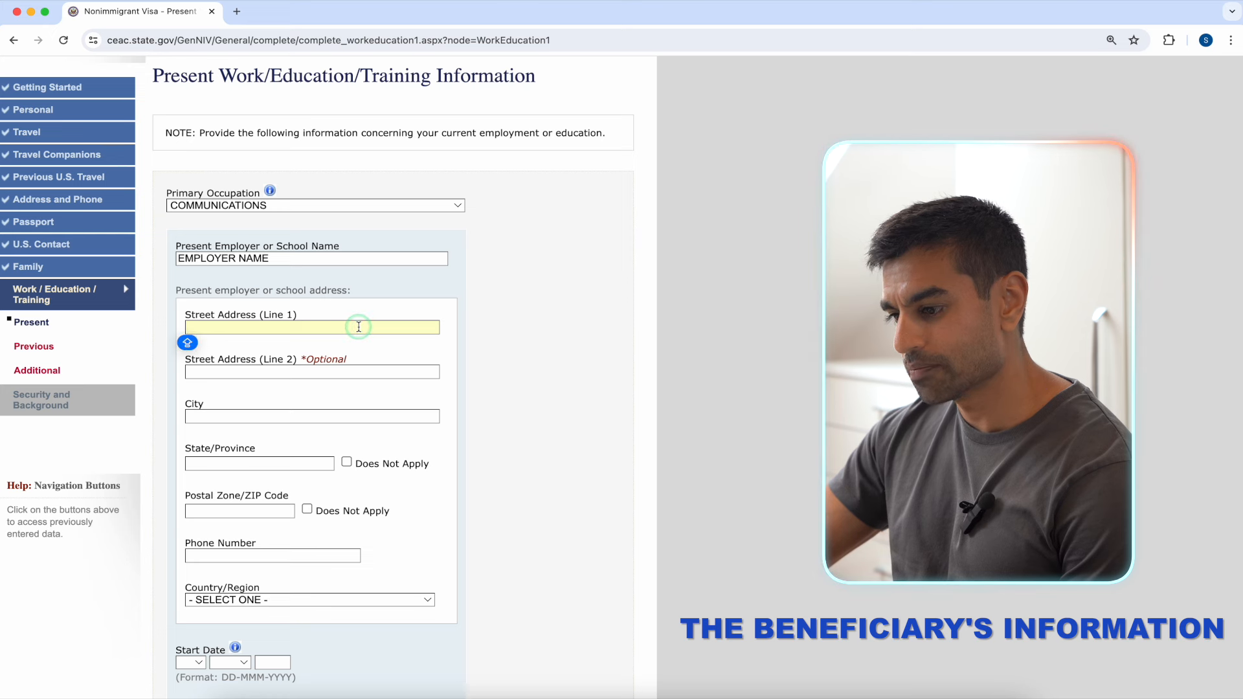
{"action": "key", "text": "Caps_Lock"}
{"action": "type", "text": "NDON"}
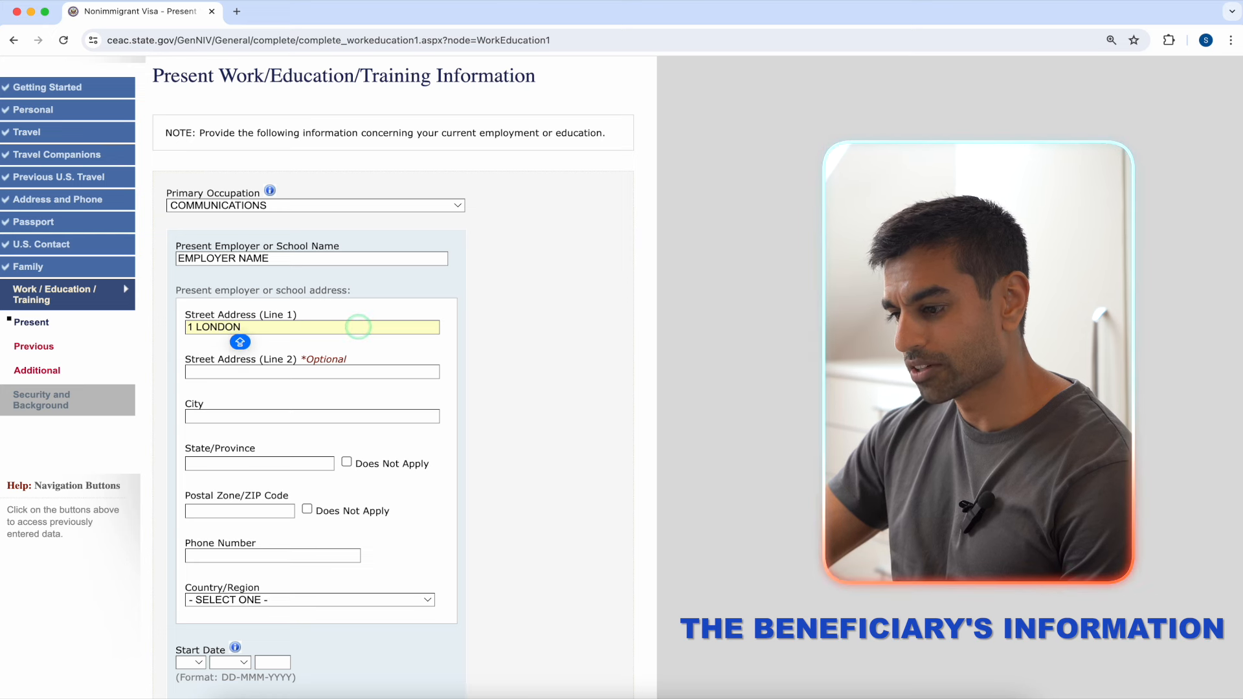
{"action": "left_click", "coordinate": [360, 416]}
{"action": "type", "text": "LONDO"}
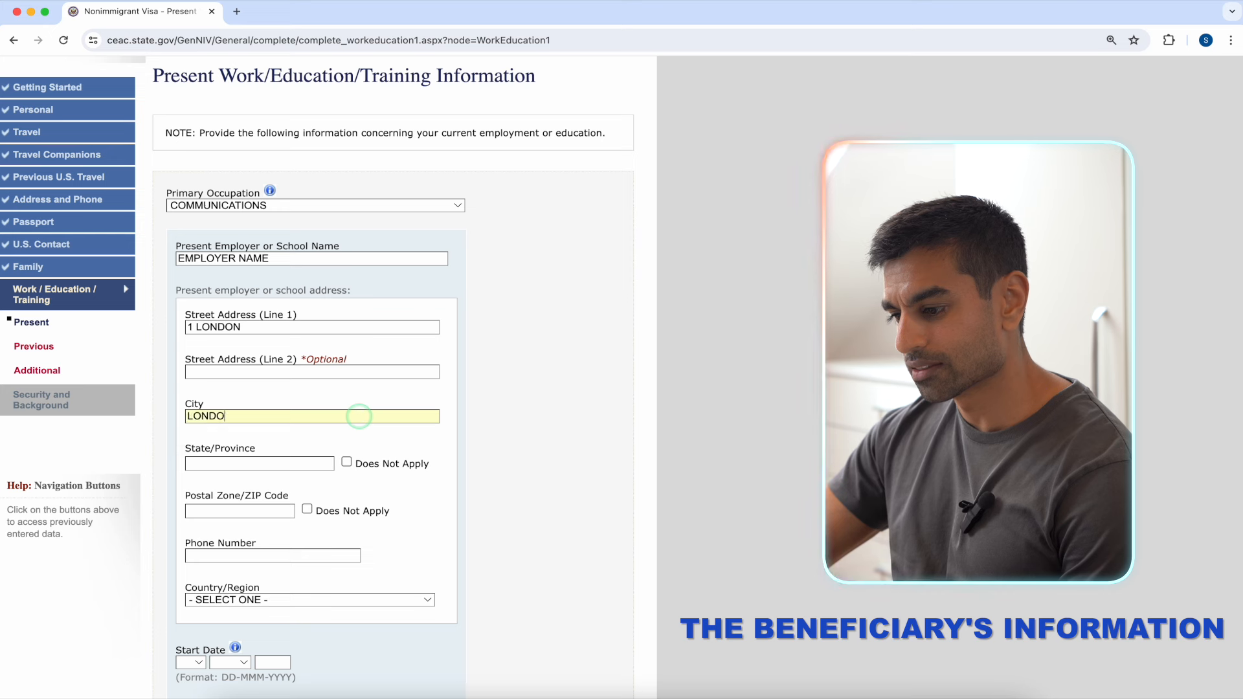
{"action": "left_click", "coordinate": [347, 460]}
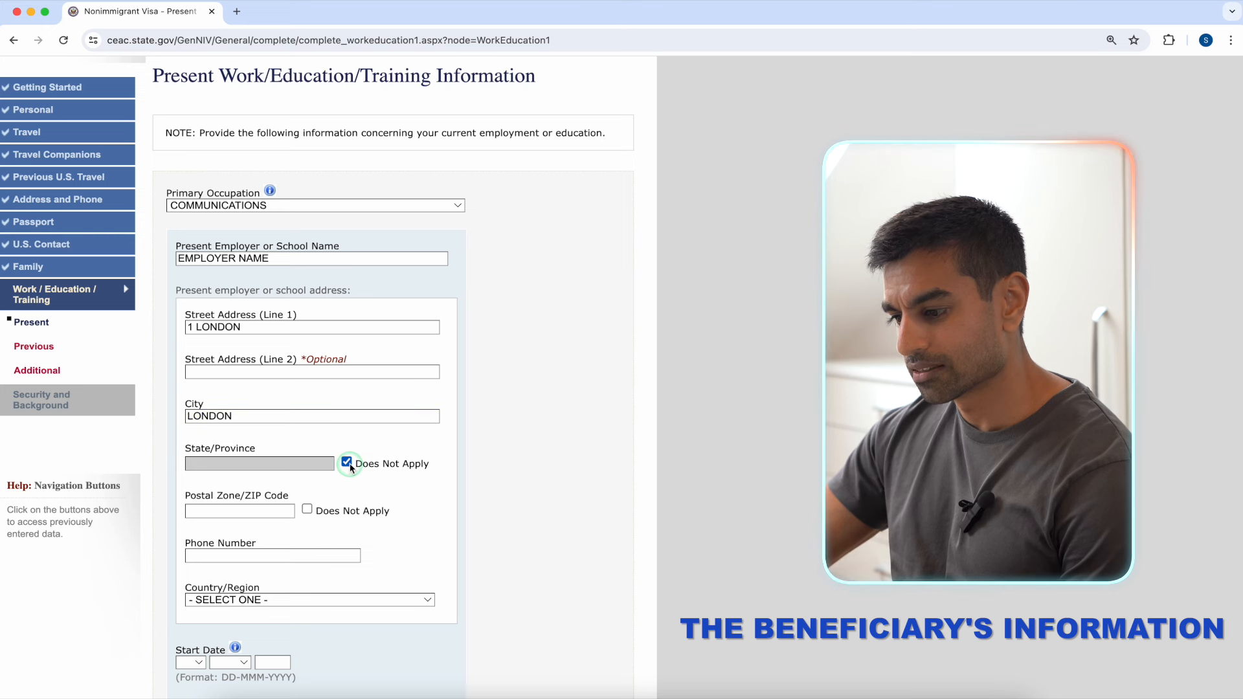
Step: Mark the employer's postal code Does Not Apply and set country to UNITED KINGDOM
{"action": "left_click", "coordinate": [307, 510]}
{"action": "left_click", "coordinate": [326, 600]}
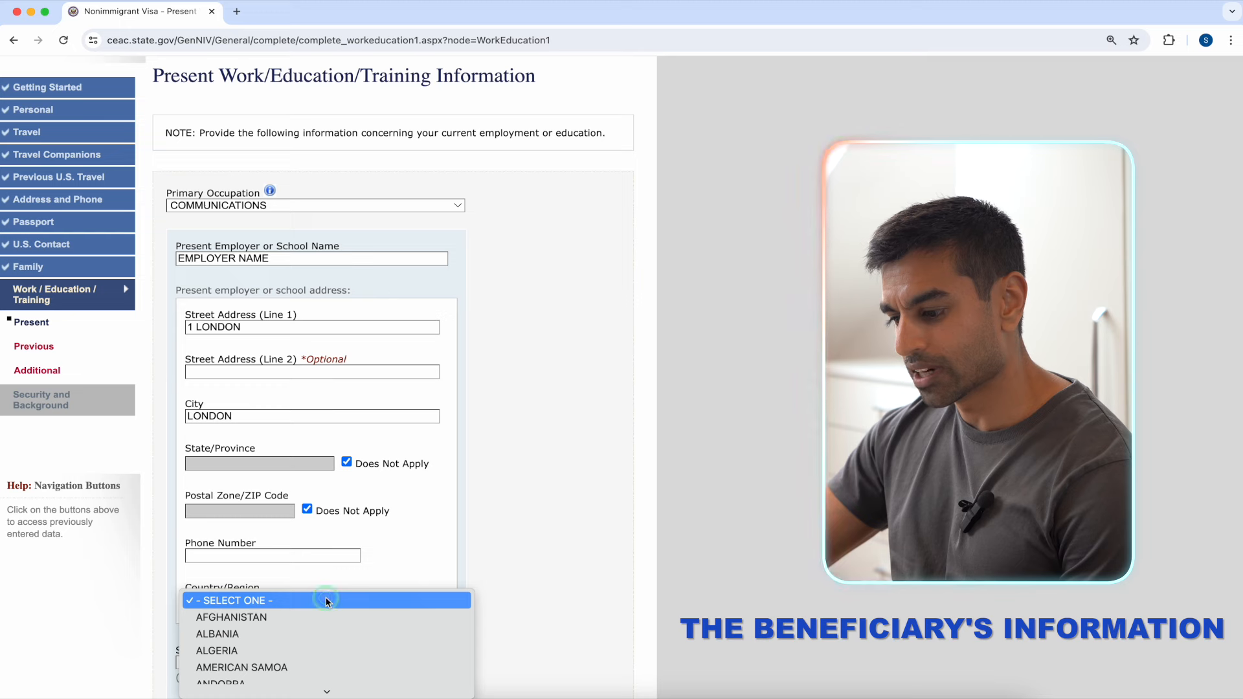
{"action": "type", "text": "un"}
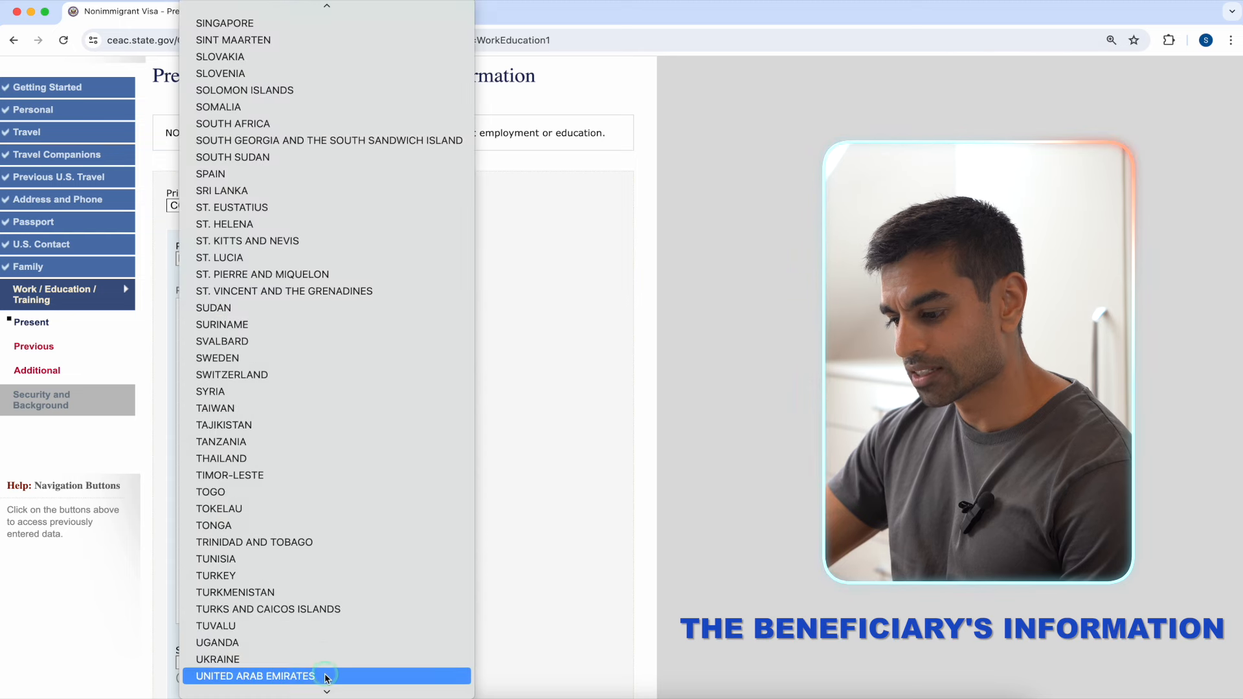
{"action": "scroll", "coordinate": [325, 658], "scroll_direction": "down", "scroll_amount": 3}
{"action": "left_click", "coordinate": [330, 600]}
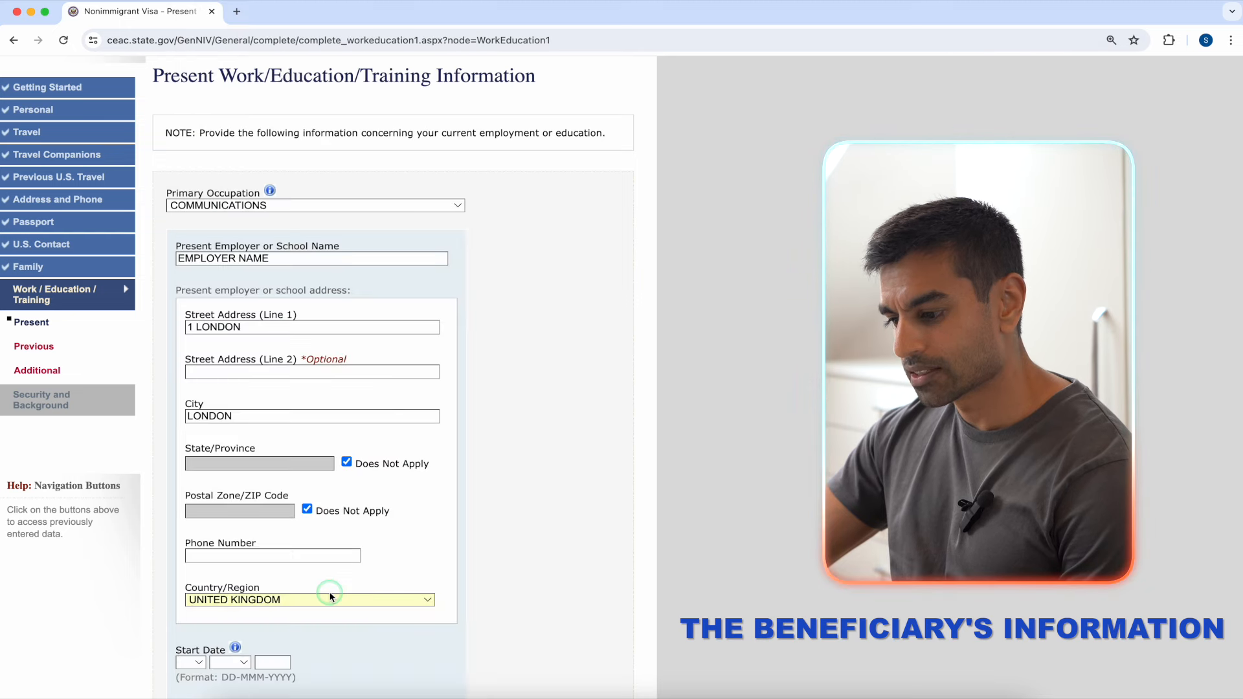
Step: Set the start date to 06 MAY 2022 and monthly income to 20,000
{"action": "scroll", "coordinate": [436, 545], "scroll_direction": "down", "scroll_amount": 5}
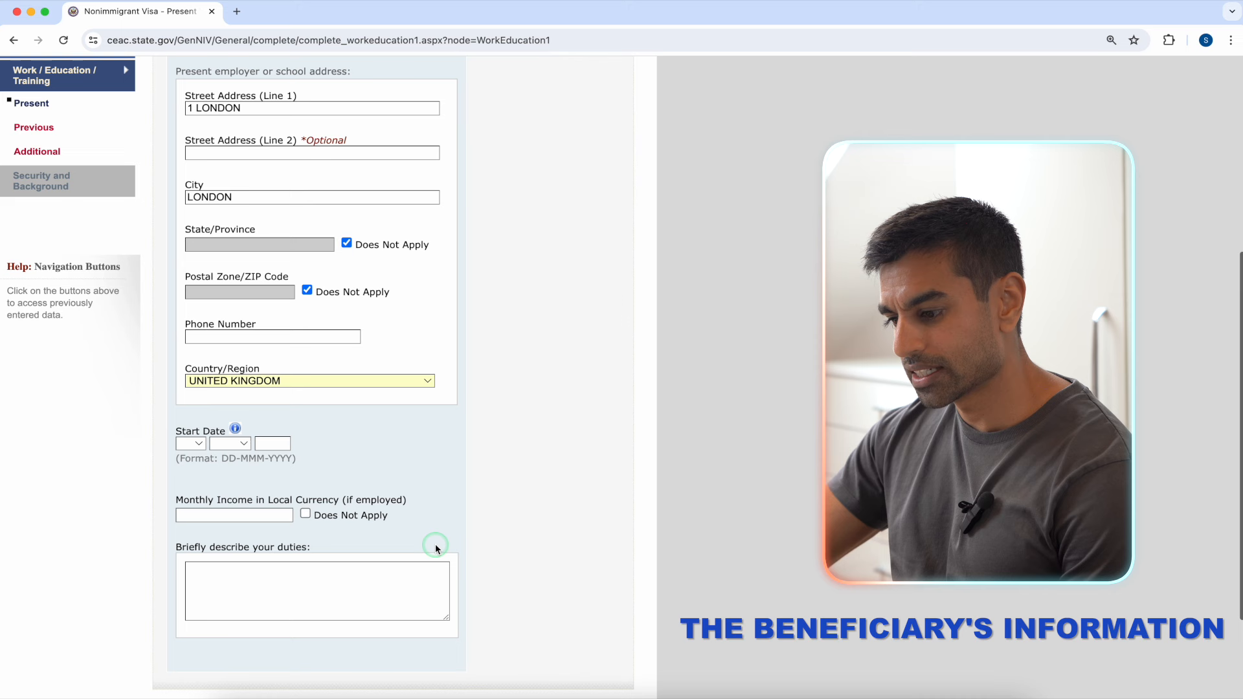
{"action": "left_click", "coordinate": [202, 445]}
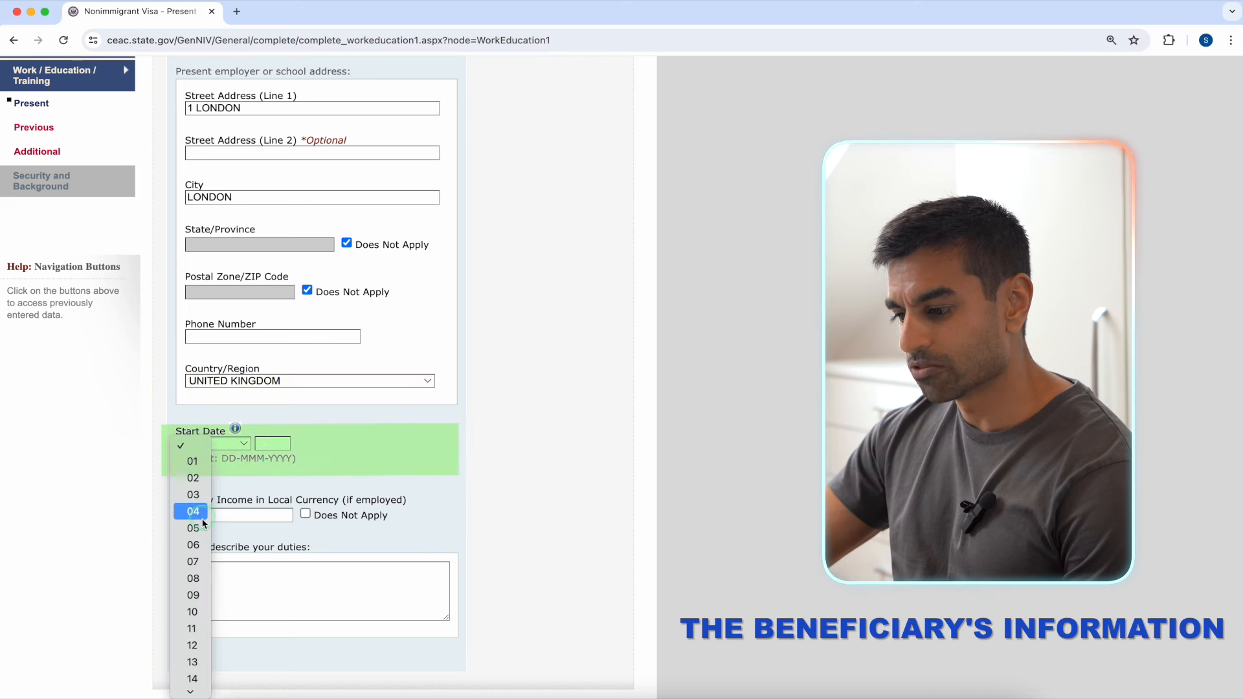
{"action": "left_click", "coordinate": [193, 545]}
{"action": "left_click", "coordinate": [239, 445]}
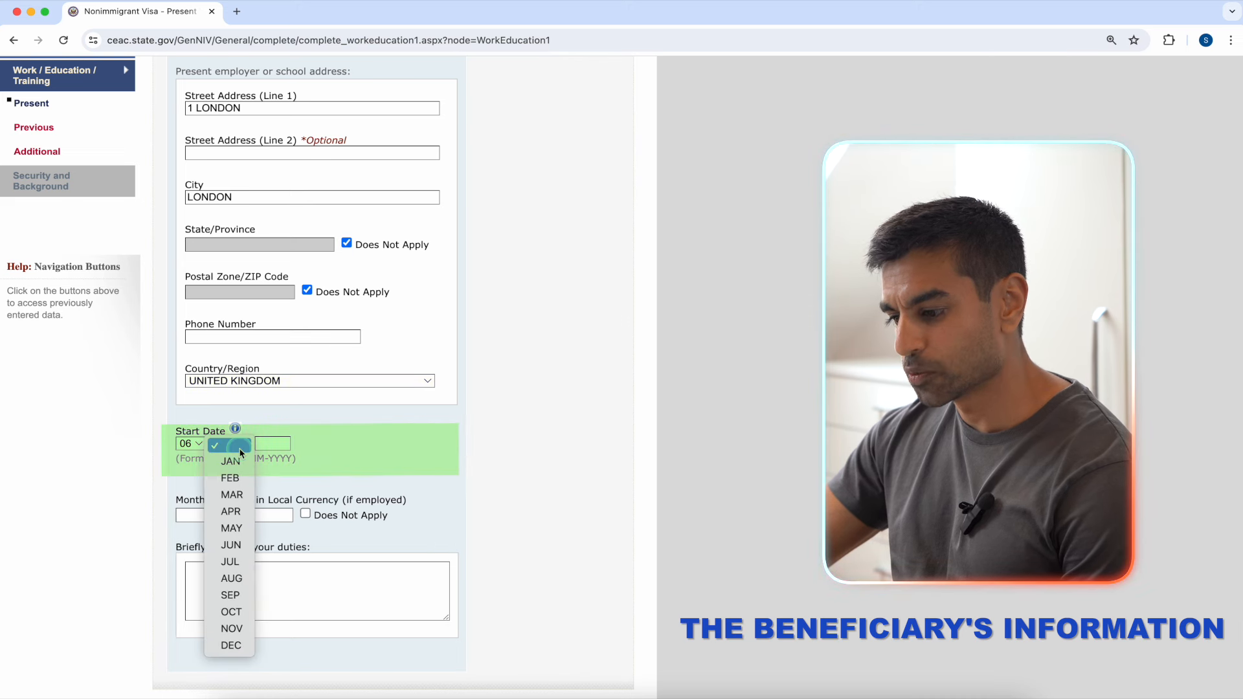
{"action": "left_click", "coordinate": [232, 528]}
{"action": "left_click", "coordinate": [268, 446]}
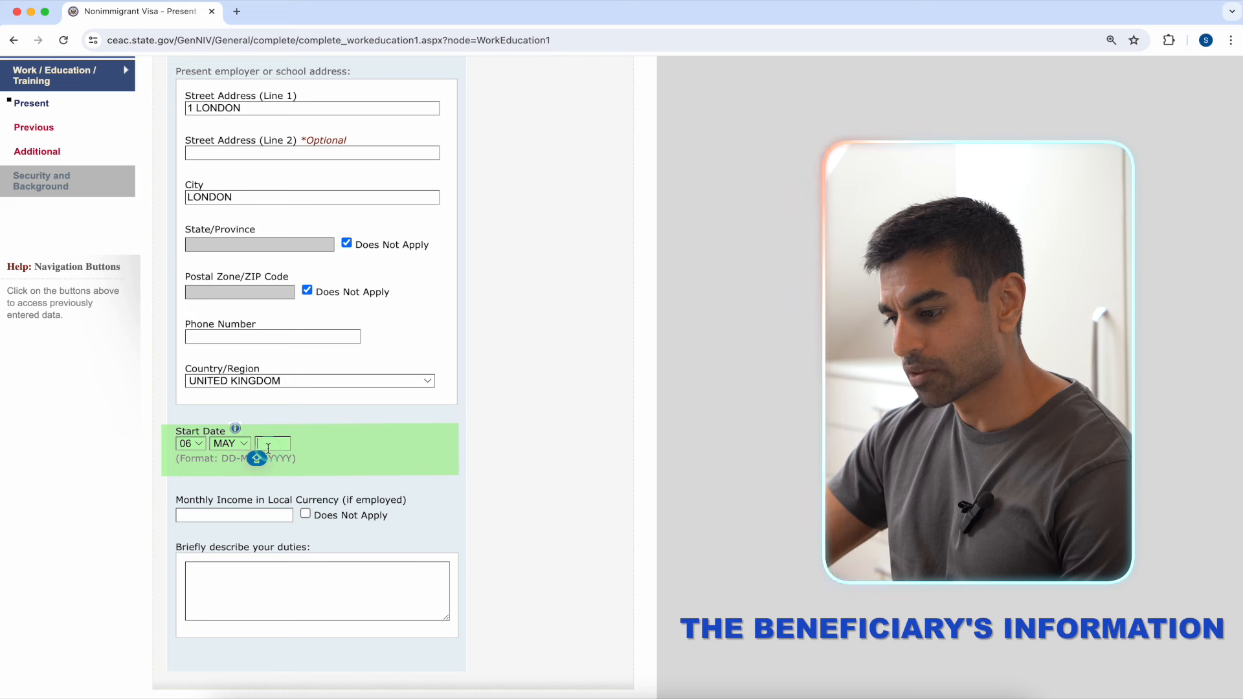
{"action": "type", "text": "2022"}
{"action": "left_click", "coordinate": [252, 513]}
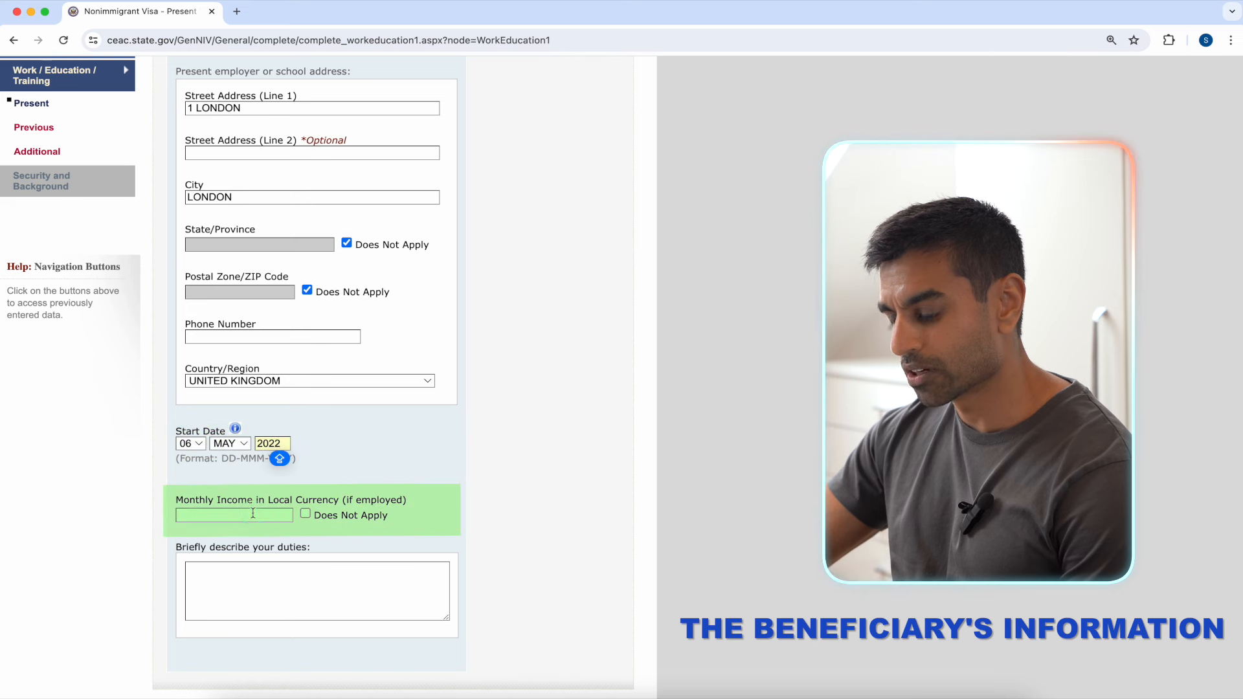
{"action": "type", "text": "20,000"}
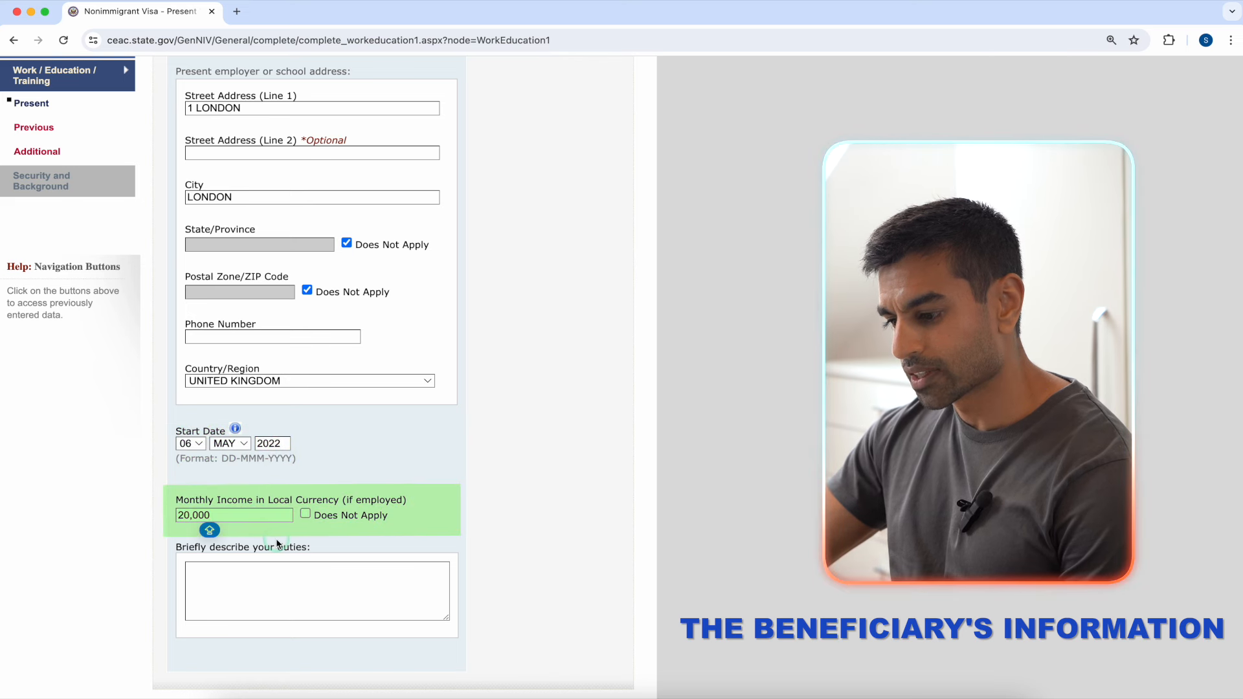
Step: Describe the duties as 'COMMUNICATIONS VIA SOCIAL MEDIA' and save the page
{"action": "left_click", "coordinate": [285, 567]}
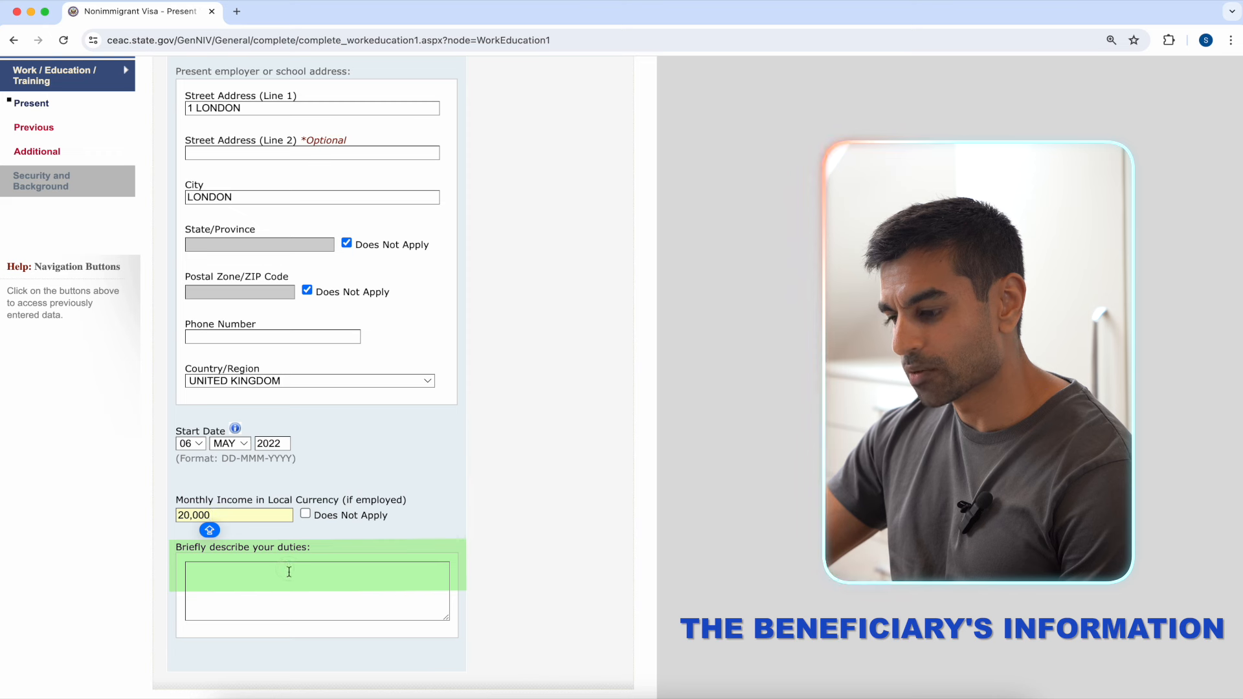
{"action": "type", "text": "COMMUNICATIONS VI"}
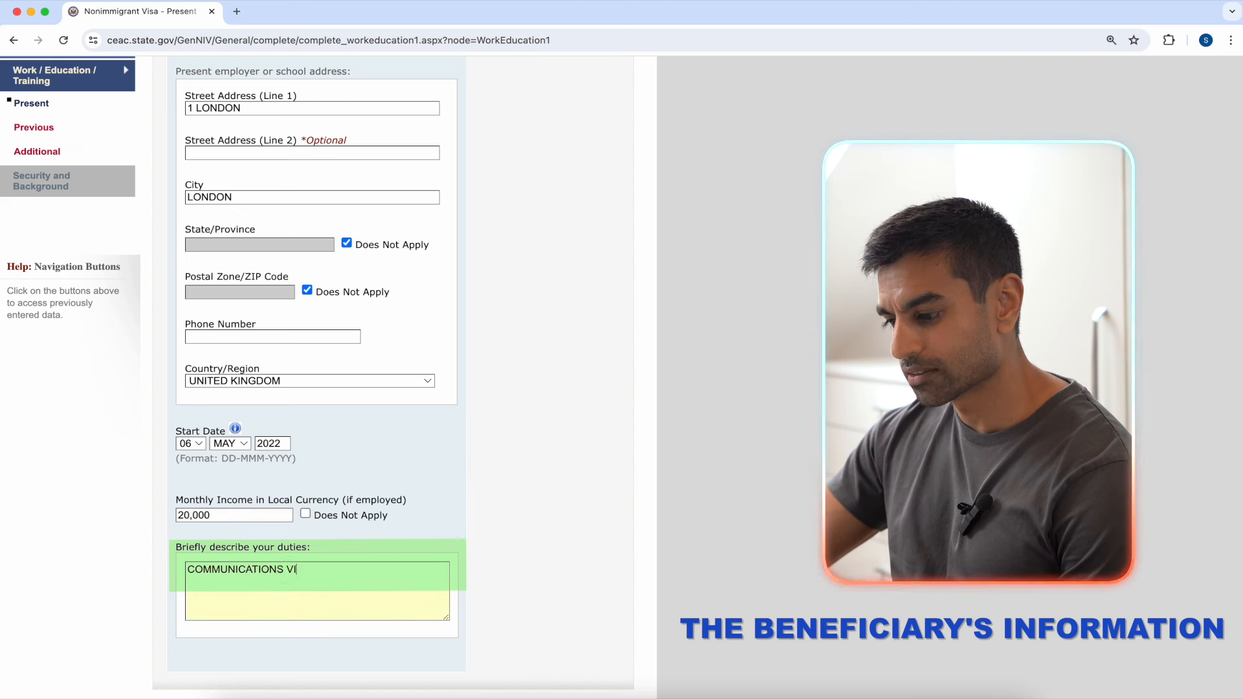
{"action": "type", "text": "A SOCIAL MEDI"}
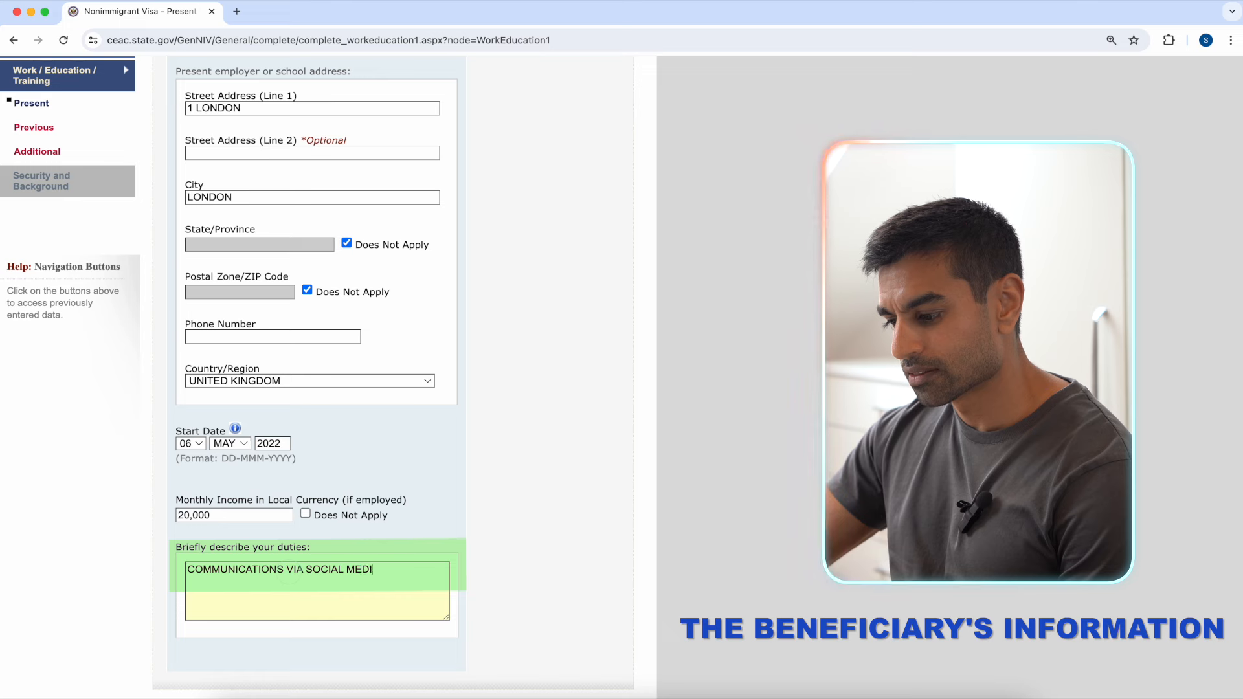
{"action": "type", "text": "A"}
{"action": "scroll", "coordinate": [478, 570], "scroll_direction": "down", "scroll_amount": 2}
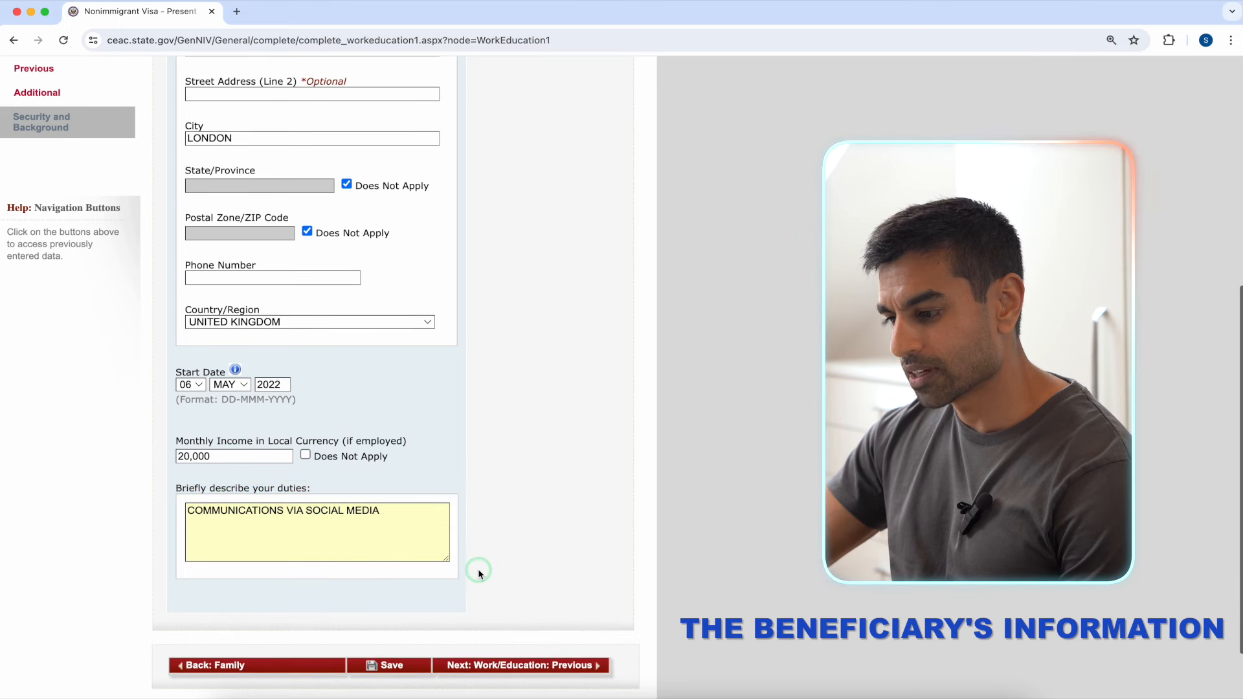
{"action": "left_click", "coordinate": [382, 663]}
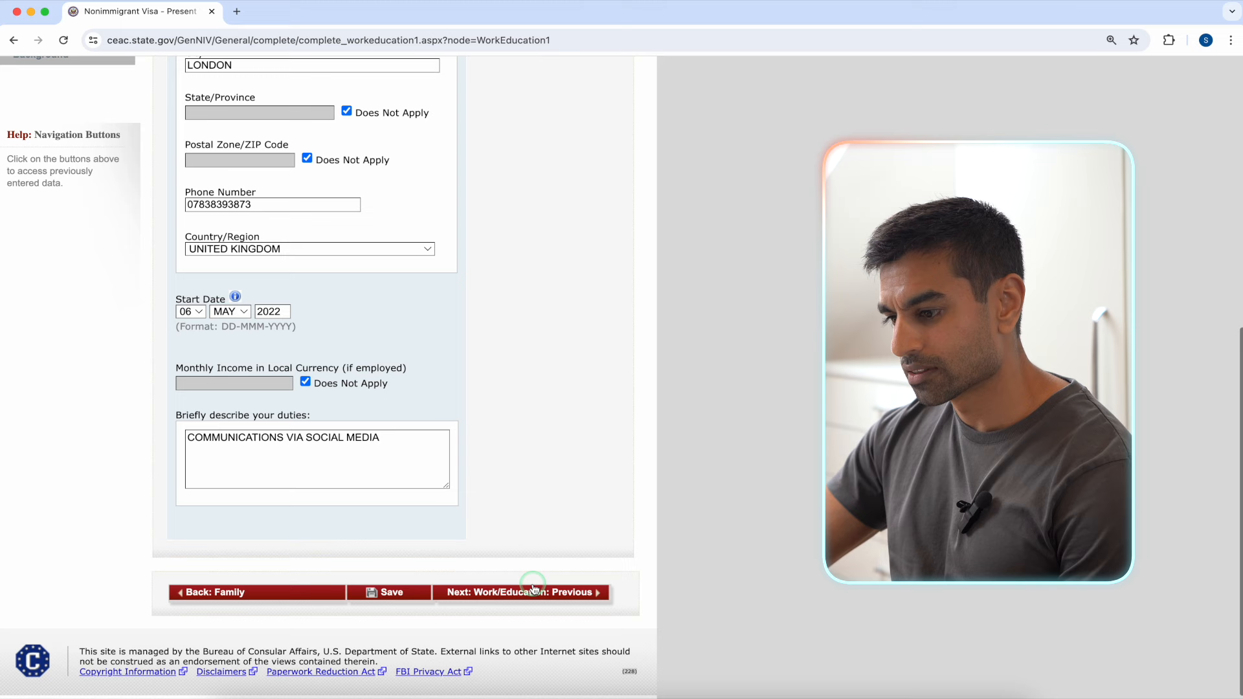
Step: On the Previous Work/Education page, answer Yes to previous employment and name the employer GOOGLE
{"action": "left_click", "coordinate": [534, 591]}
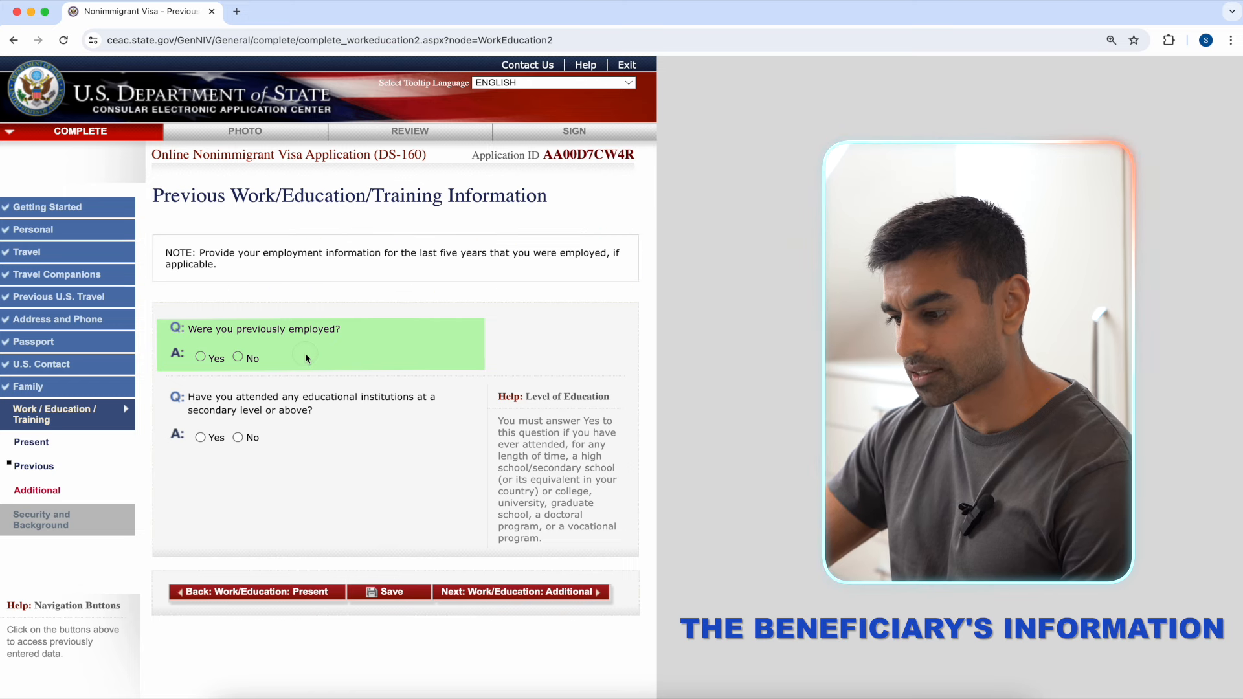
{"action": "left_click", "coordinate": [200, 357]}
{"action": "scroll", "coordinate": [449, 346], "scroll_direction": "down", "scroll_amount": 5}
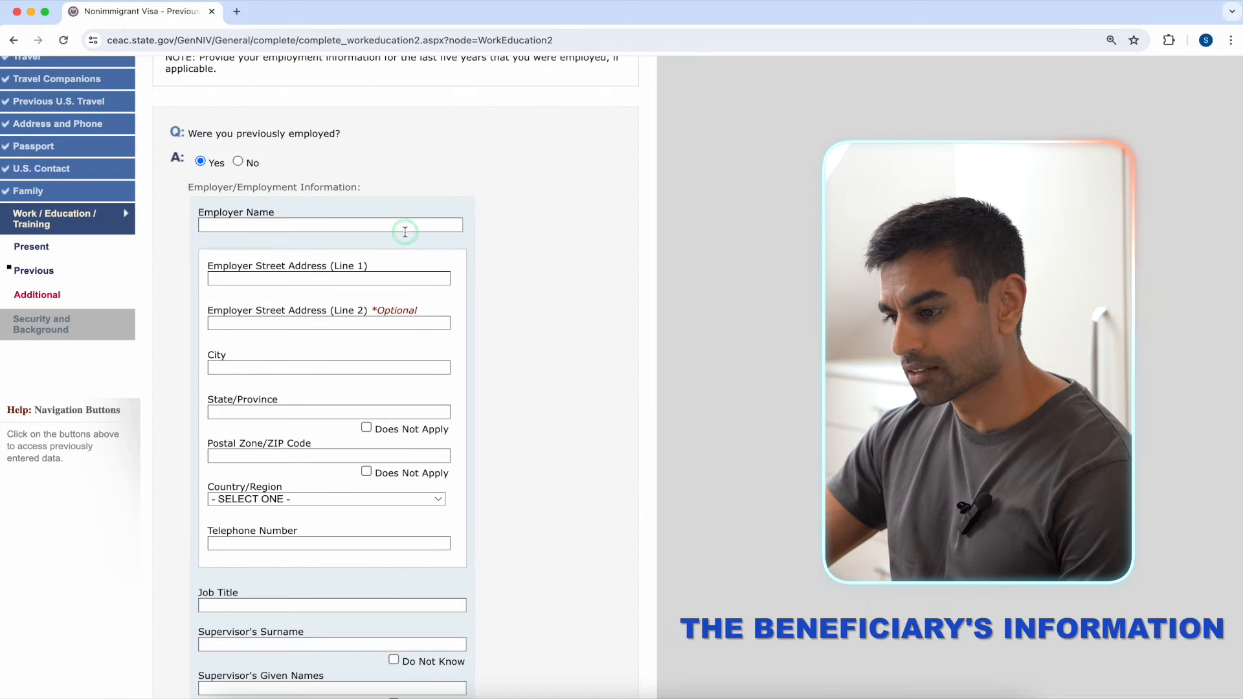
{"action": "left_click", "coordinate": [405, 230]}
{"action": "type", "text": "GOOGLE"}
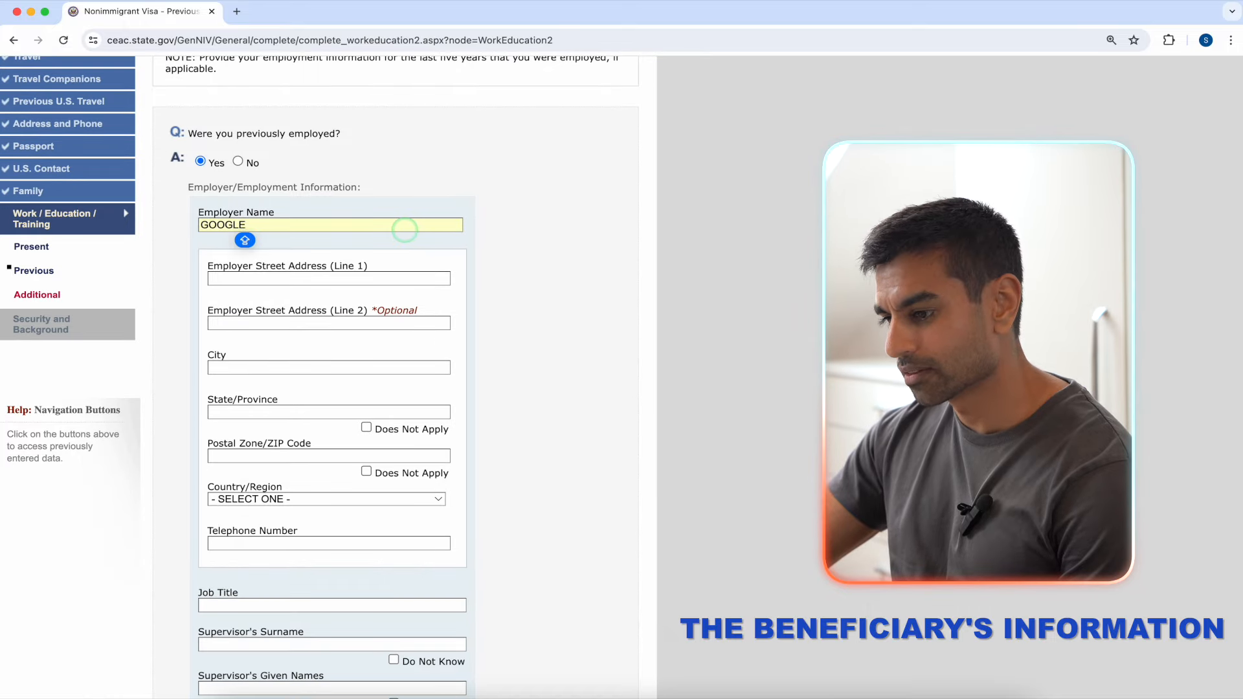
Step: Enter street address 1 LONDON, state and postal code Does Not Apply, UNITED KINGDOM, and the employer's phone
{"action": "left_click", "coordinate": [396, 277]}
{"action": "type", "text": "1 LONDON"}
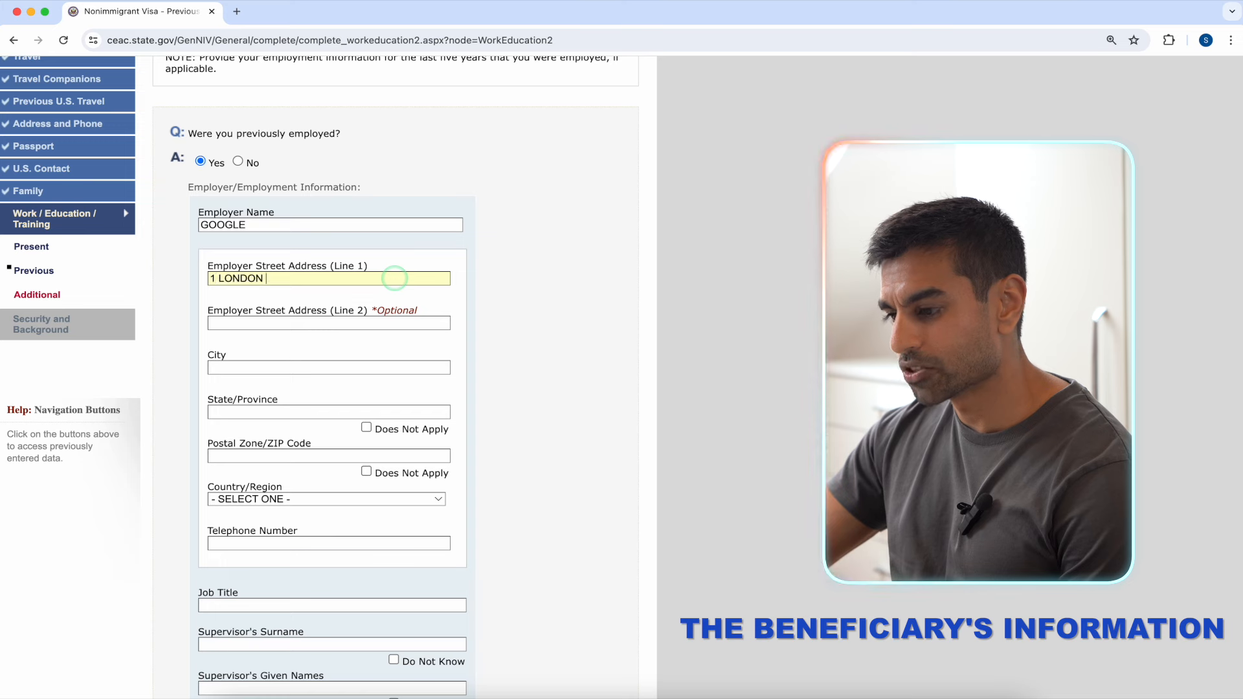
{"action": "left_click", "coordinate": [380, 368]}
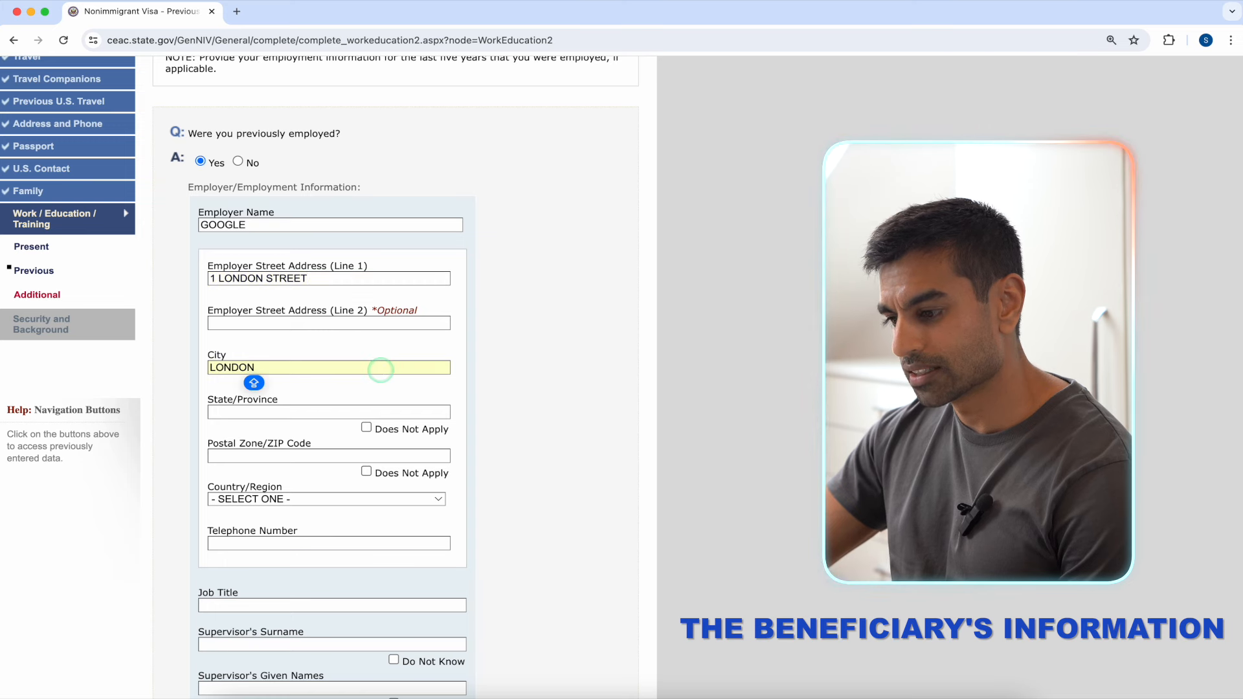
{"action": "left_click", "coordinate": [367, 428]}
{"action": "left_click", "coordinate": [367, 471]}
{"action": "left_click", "coordinate": [362, 499]}
{"action": "scroll", "coordinate": [349, 605], "scroll_direction": "down", "scroll_amount": 2}
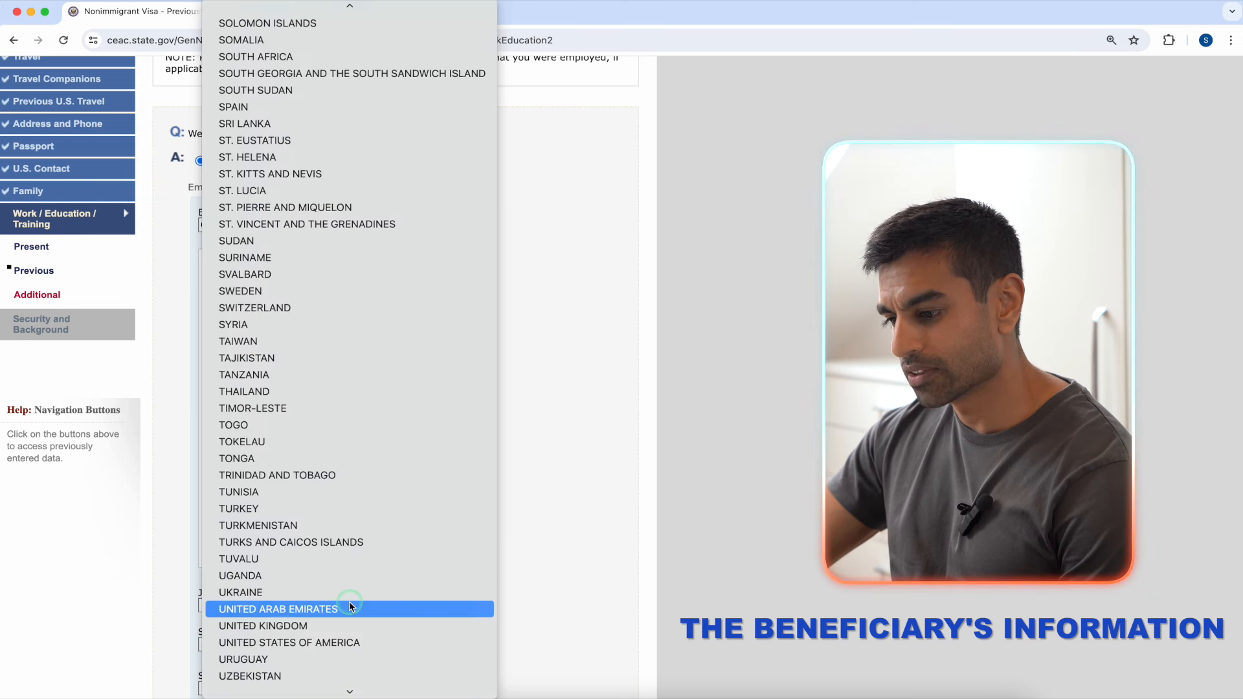
{"action": "left_click", "coordinate": [348, 625]}
{"action": "left_click", "coordinate": [360, 545]}
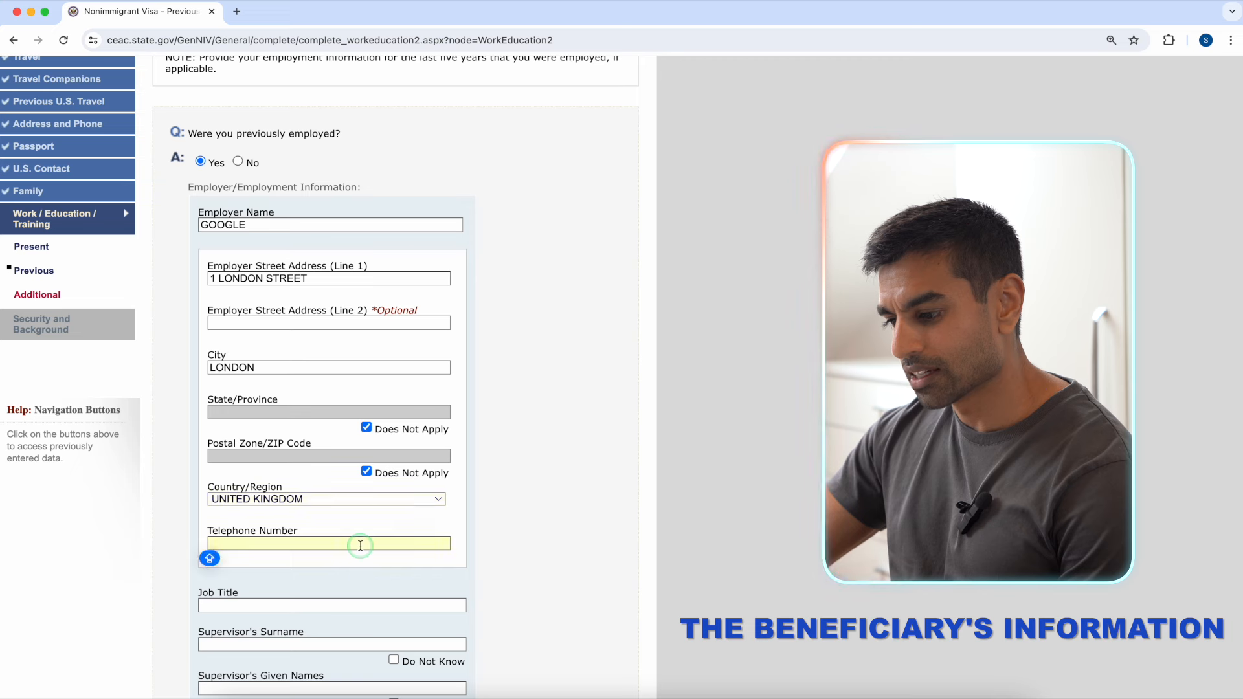
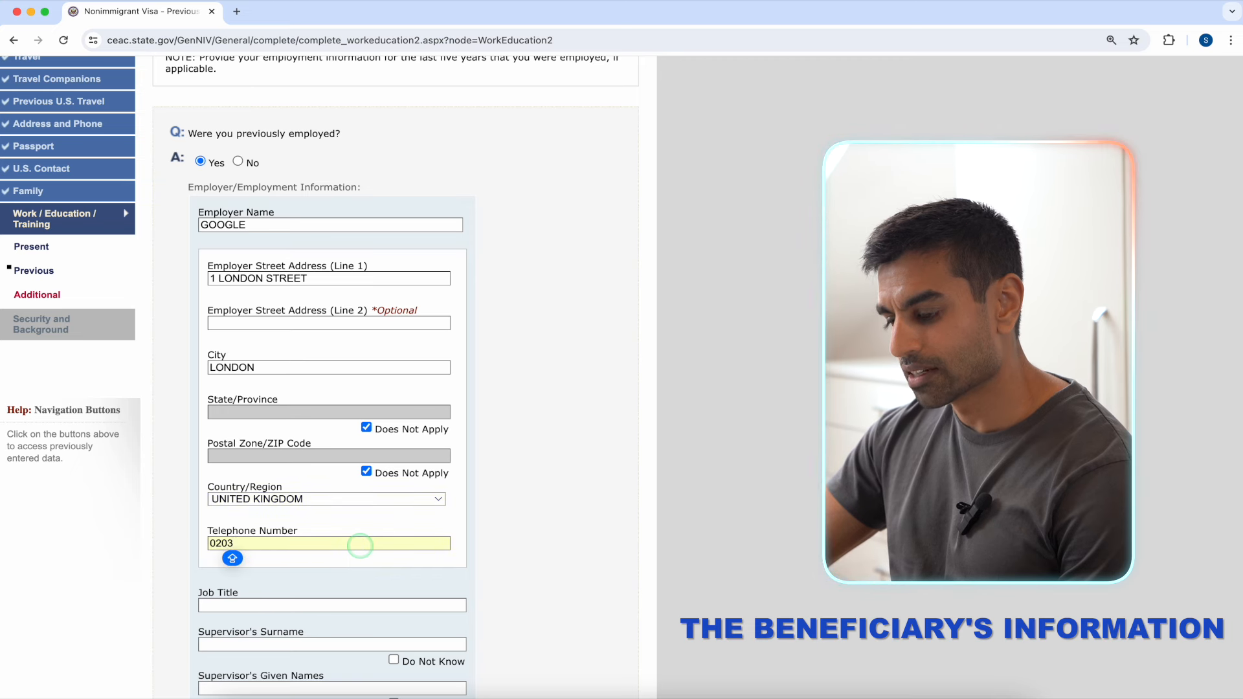
Step: Enter job title ANALYST and mark both supervisor names as Do Not Know
{"action": "scroll", "coordinate": [359, 545], "scroll_direction": "down", "scroll_amount": 4}
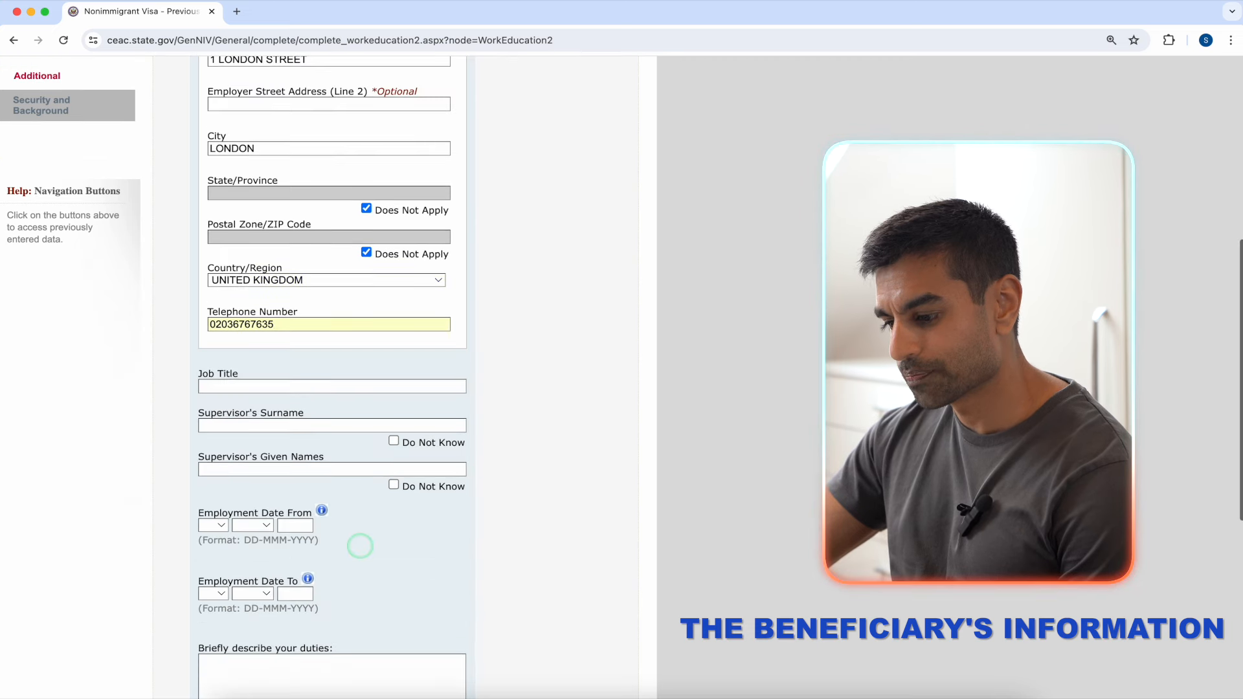
{"action": "left_click", "coordinate": [331, 367]}
{"action": "type", "text": "ANALYST"}
{"action": "left_click", "coordinate": [341, 407]}
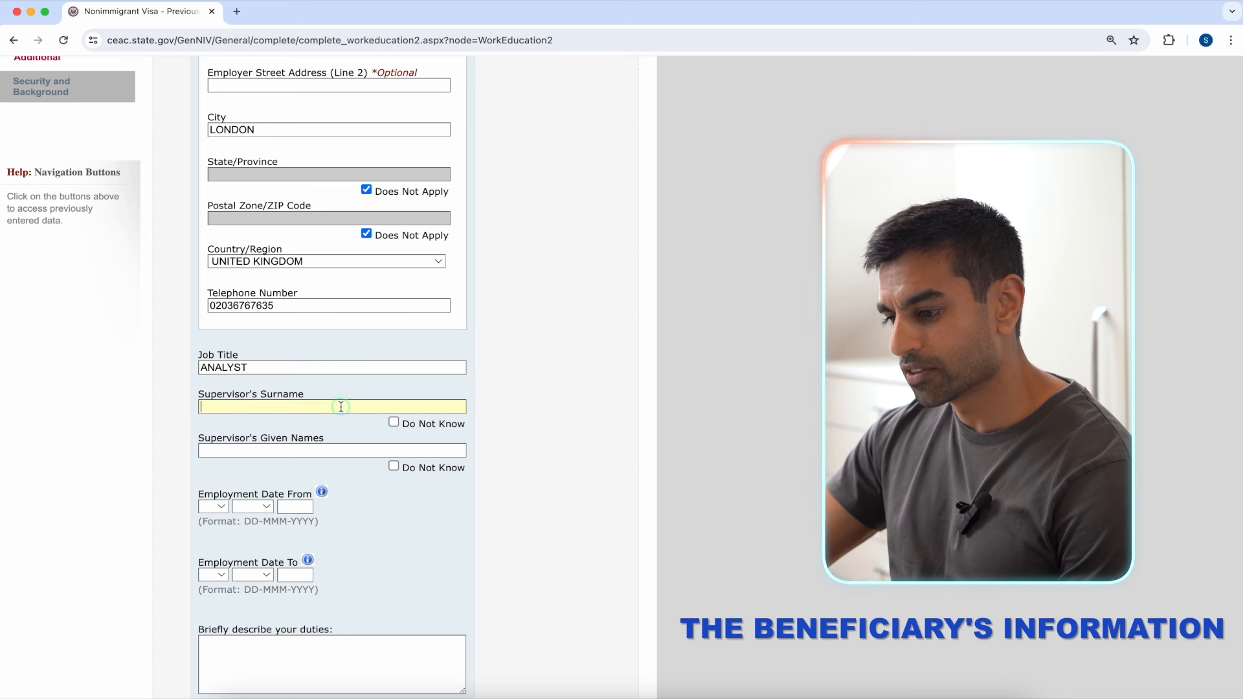
{"action": "left_click", "coordinate": [392, 422]}
{"action": "left_click", "coordinate": [393, 466]}
Step: Set the employment dates from 05 MAR 2019 to 08 JUL 2021
{"action": "scroll", "coordinate": [250, 455], "scroll_direction": "down", "scroll_amount": 1}
{"action": "left_click", "coordinate": [212, 446]}
{"action": "left_click", "coordinate": [213, 500]}
{"action": "left_click", "coordinate": [253, 447]}
{"action": "left_click", "coordinate": [253, 497]}
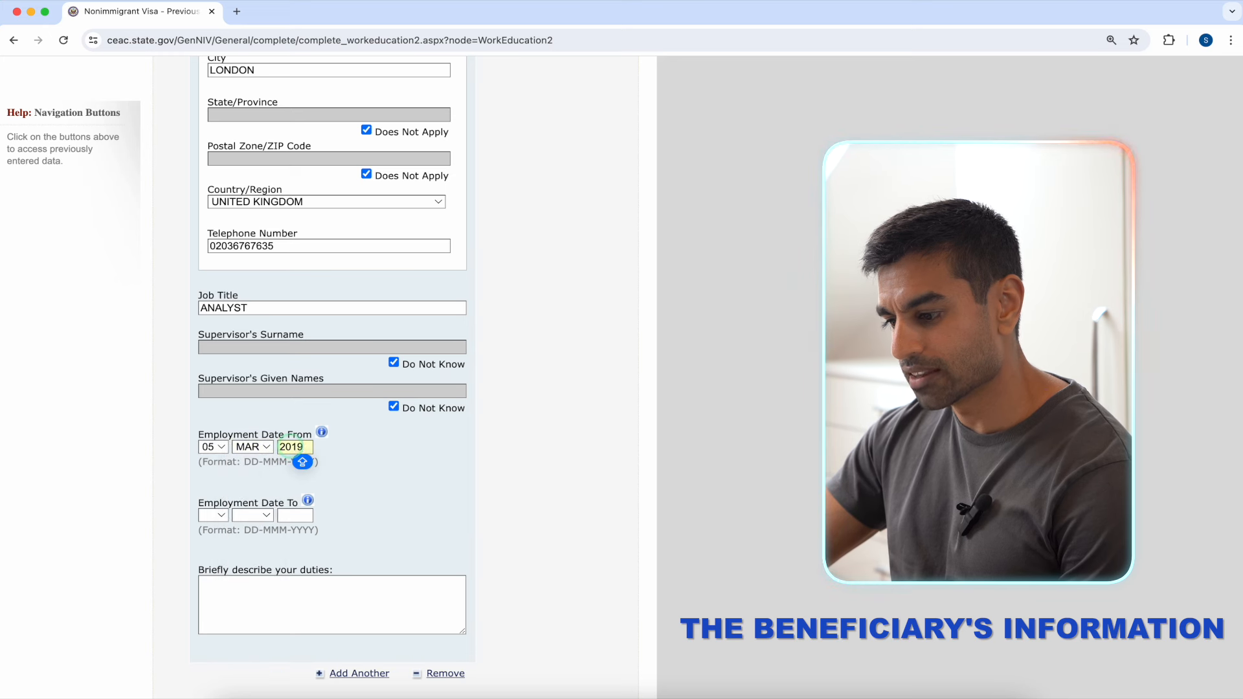
{"action": "left_click", "coordinate": [219, 515]}
{"action": "left_click", "coordinate": [215, 649]}
{"action": "left_click", "coordinate": [258, 516]}
{"action": "left_click", "coordinate": [252, 634]}
{"action": "left_click", "coordinate": [299, 514]}
{"action": "type", "text": "2021"}
Step: Describe the duties as 'ANALYSING DATA AT GOOGLE UK'
{"action": "left_click", "coordinate": [315, 591]}
{"action": "type", "text": "ANALYSING DATA AT GOOGLE UK"}
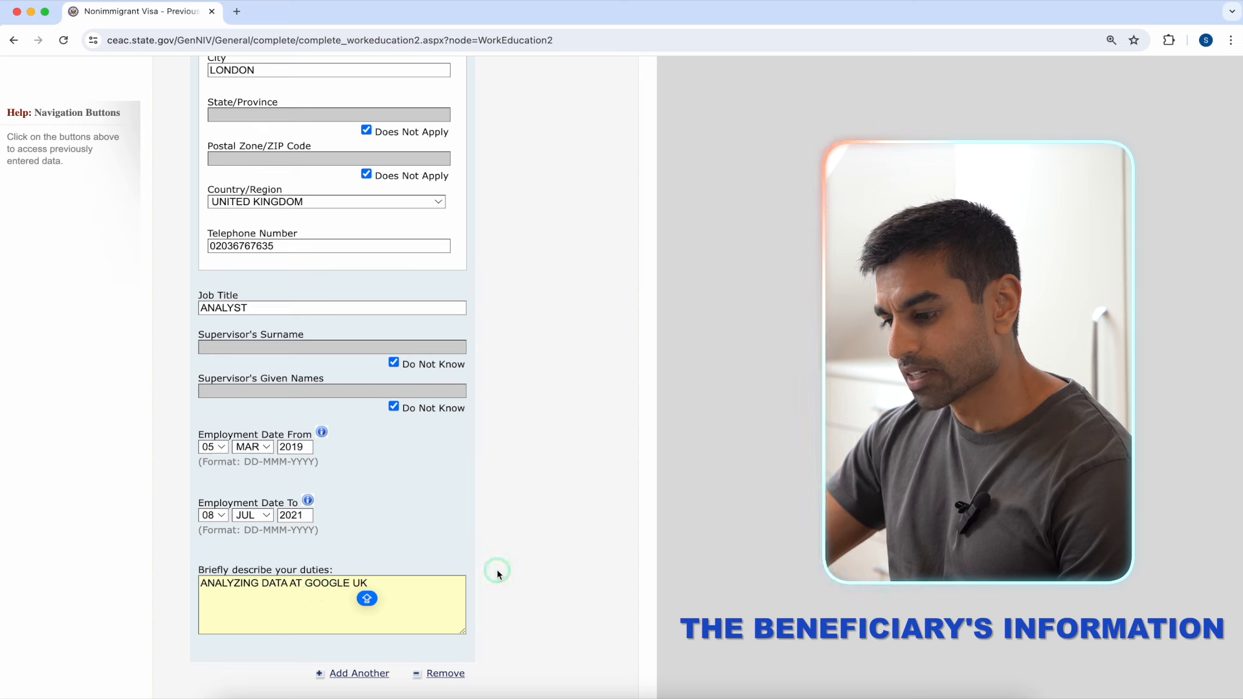
{"action": "scroll", "coordinate": [496, 569], "scroll_direction": "down", "scroll_amount": 2}
{"action": "scroll", "coordinate": [496, 569], "scroll_direction": "down", "scroll_amount": 3}
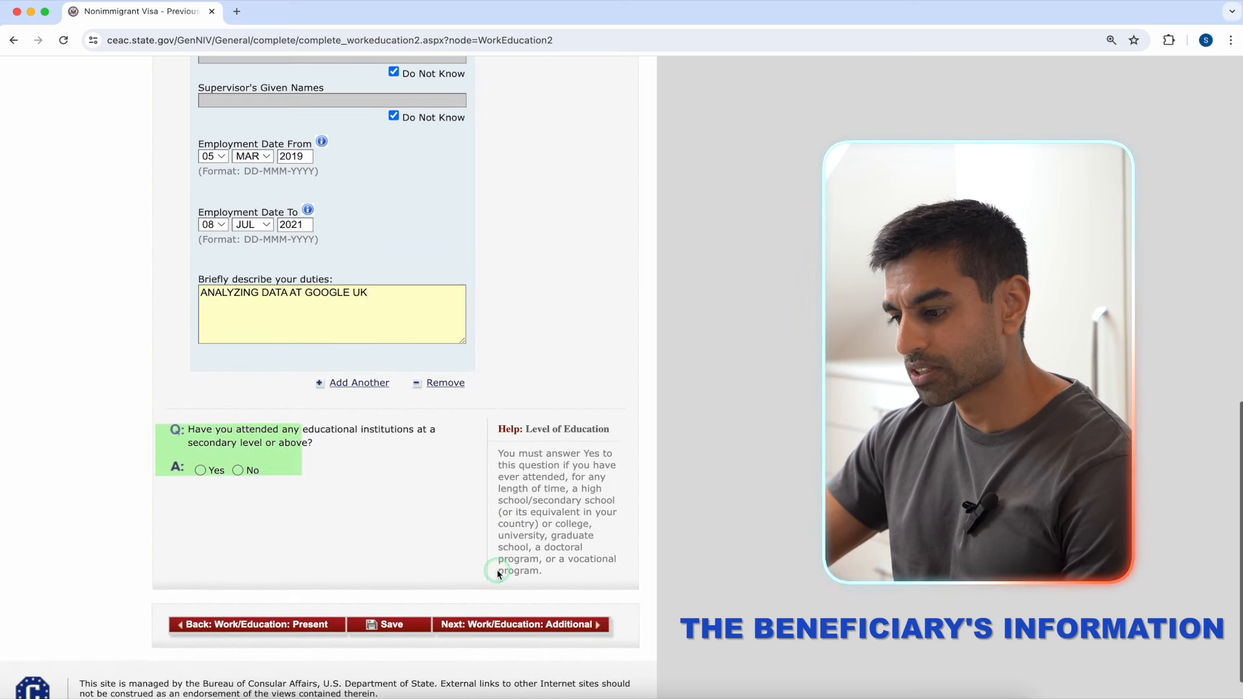
Step: Answer Yes to higher education and enter UNIVERSITY OF WESTMINSTER, 1 BAKER ST, London
{"action": "left_click", "coordinate": [431, 540]}
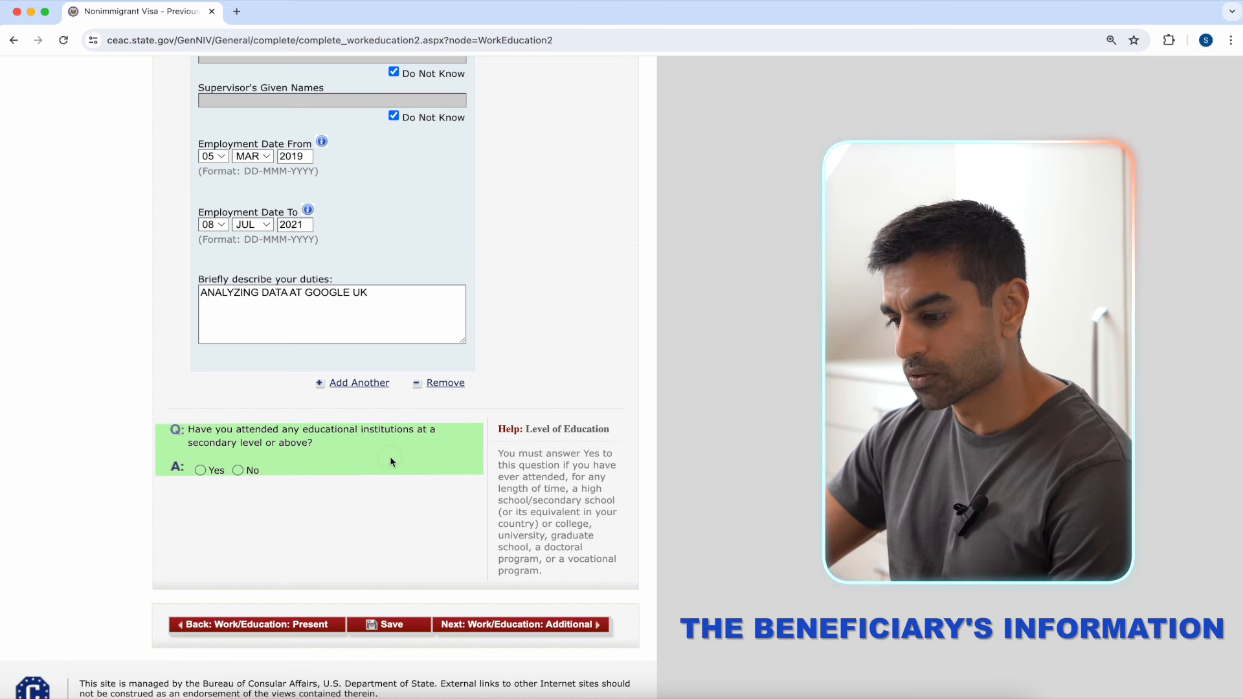
{"action": "left_click", "coordinate": [201, 471]}
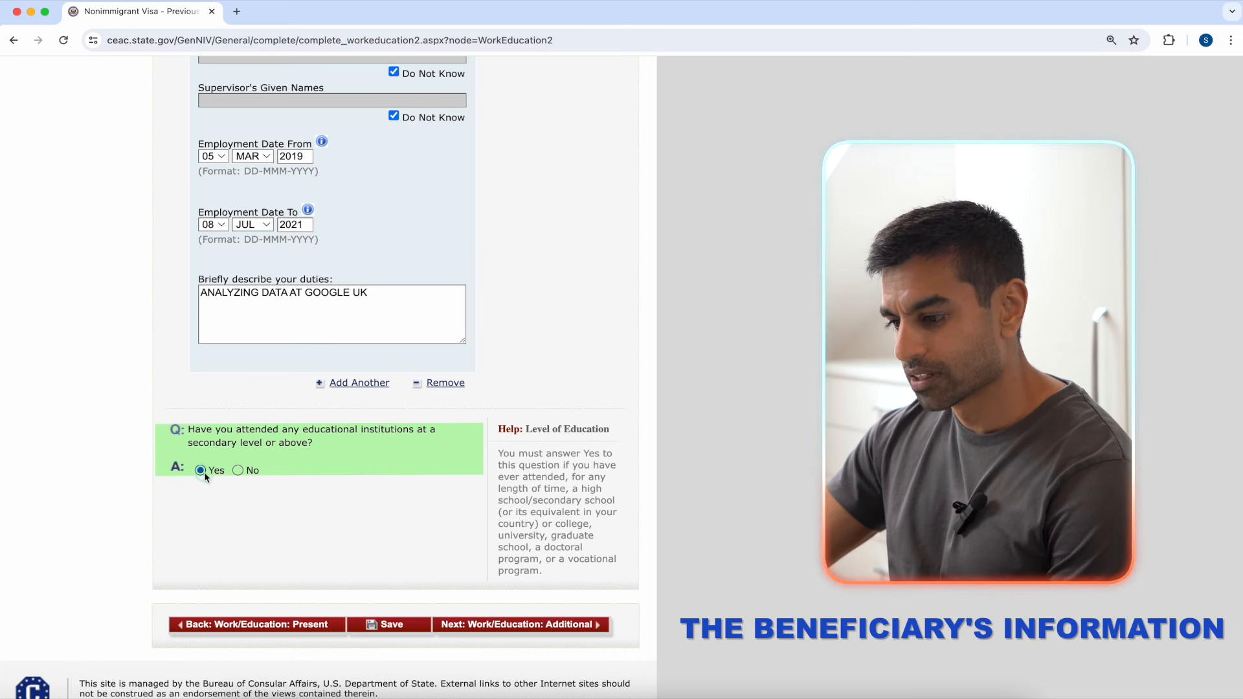
{"action": "left_click", "coordinate": [472, 474]}
{"action": "scroll", "coordinate": [473, 476], "scroll_direction": "down", "scroll_amount": 7}
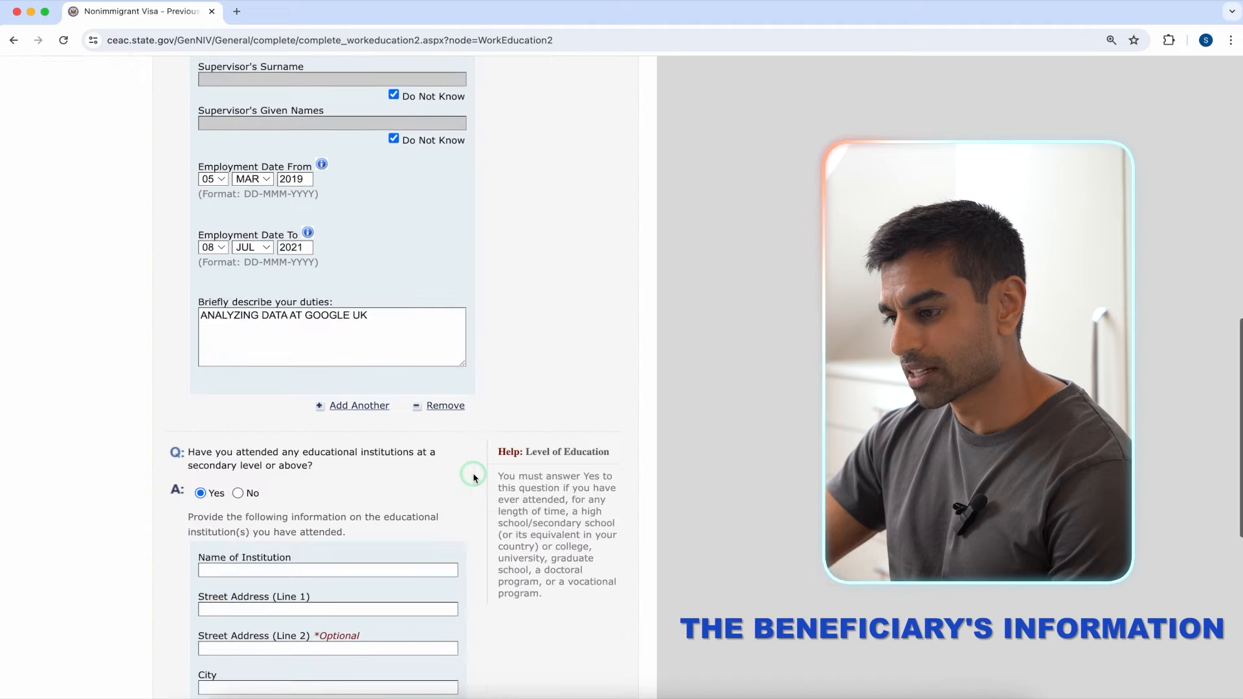
{"action": "scroll", "coordinate": [472, 476], "scroll_direction": "down", "scroll_amount": 2}
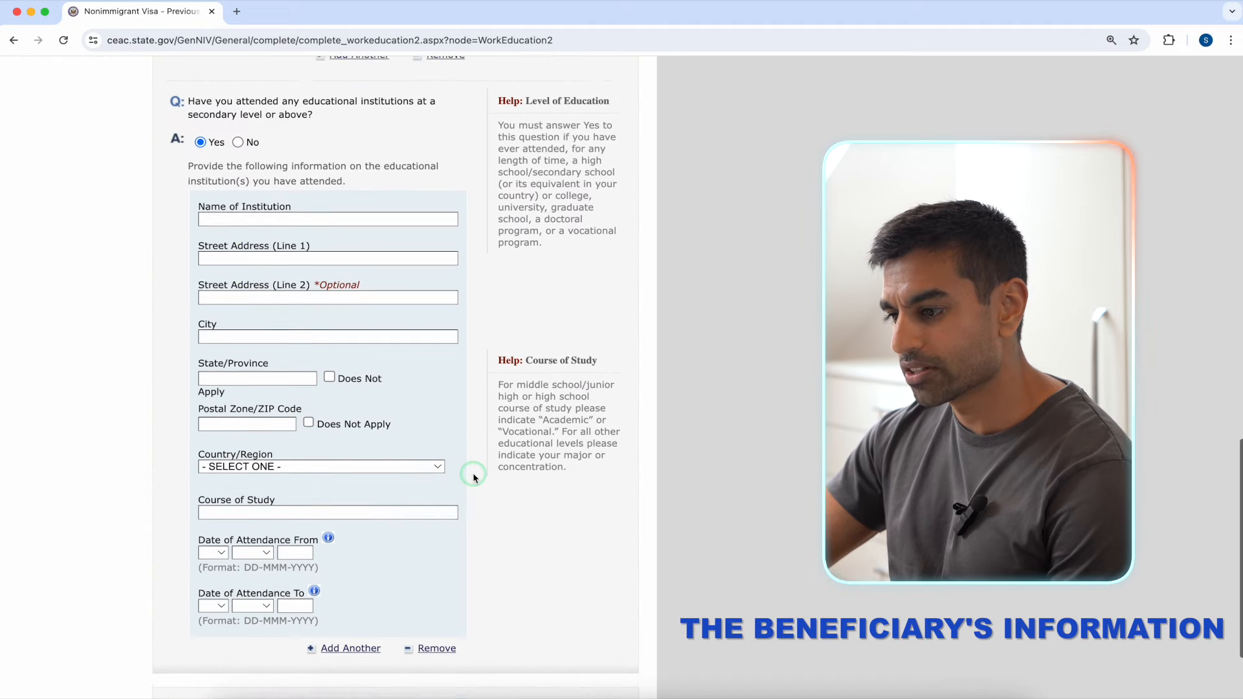
{"action": "left_click", "coordinate": [319, 195]}
{"action": "type", "text": "UNIVERSITY OF WESTMN"}
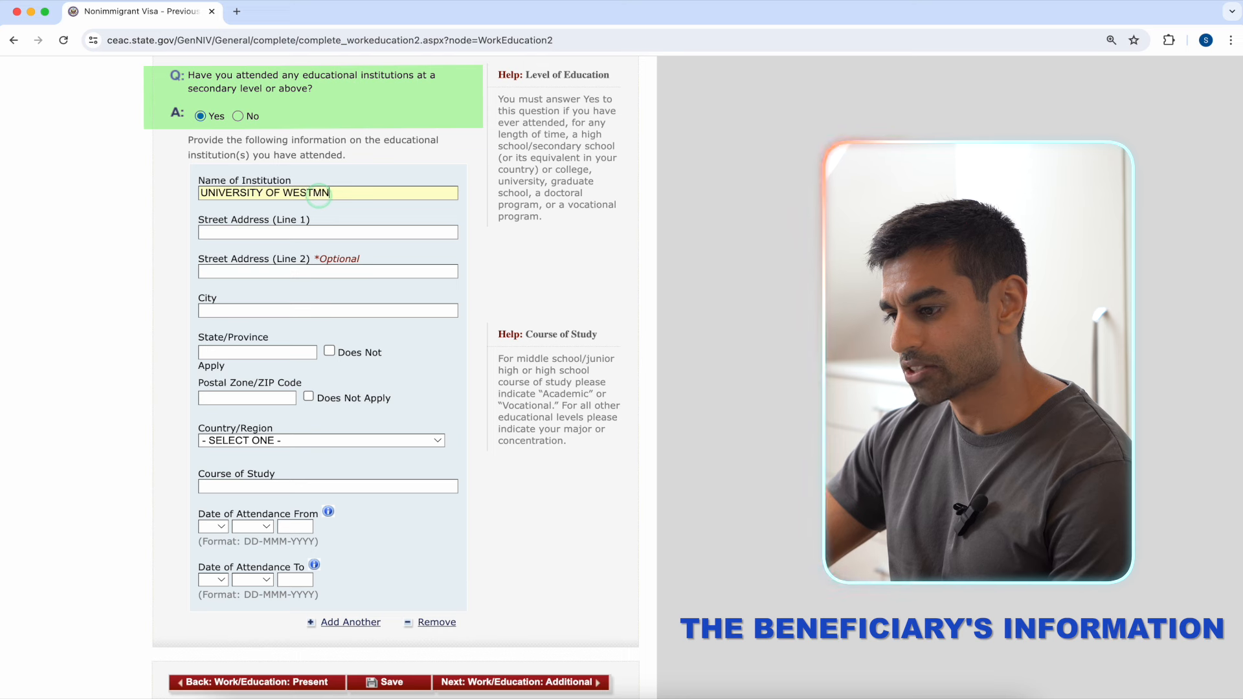
{"action": "left_click", "coordinate": [318, 230]}
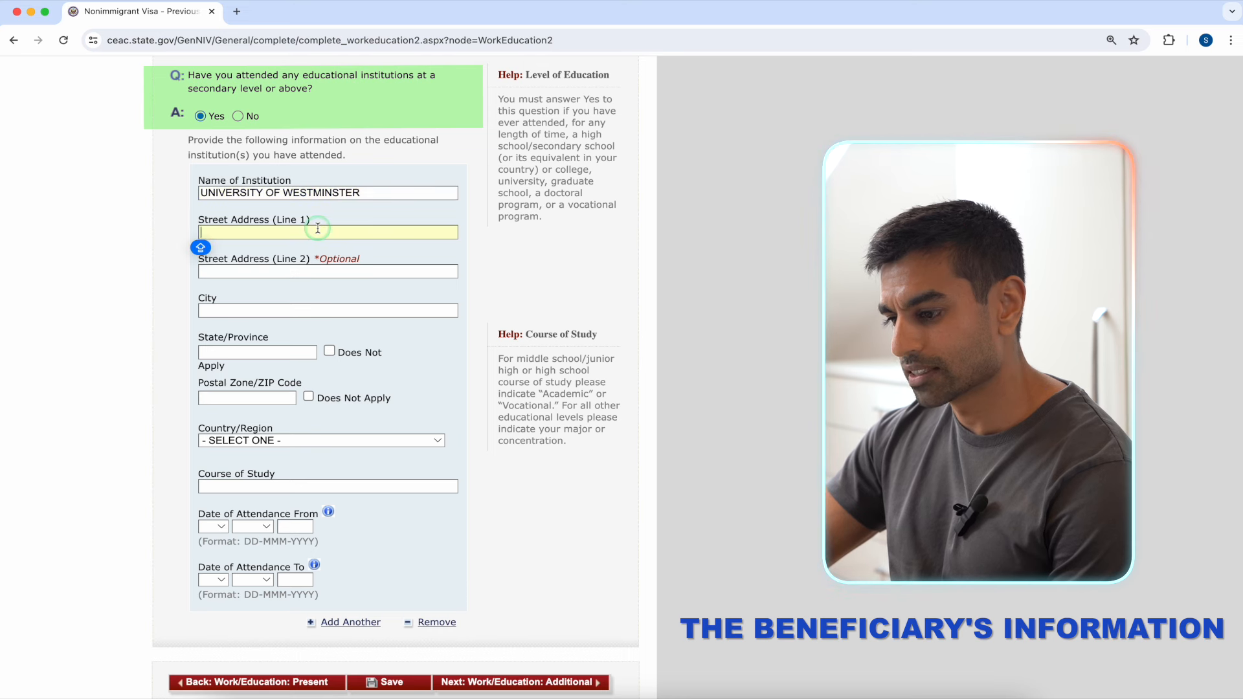
{"action": "type", "text": "1 BAKER STREET"}
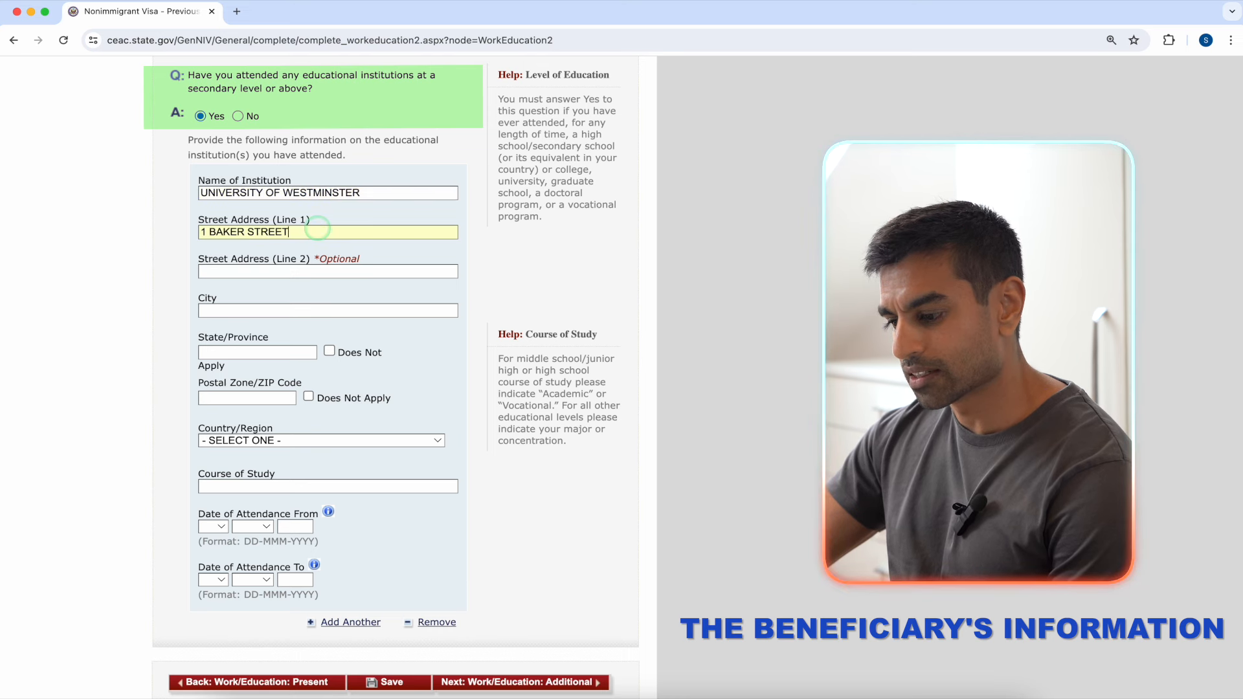
{"action": "left_click", "coordinate": [299, 310]}
{"action": "type", "text": "LONDON"}
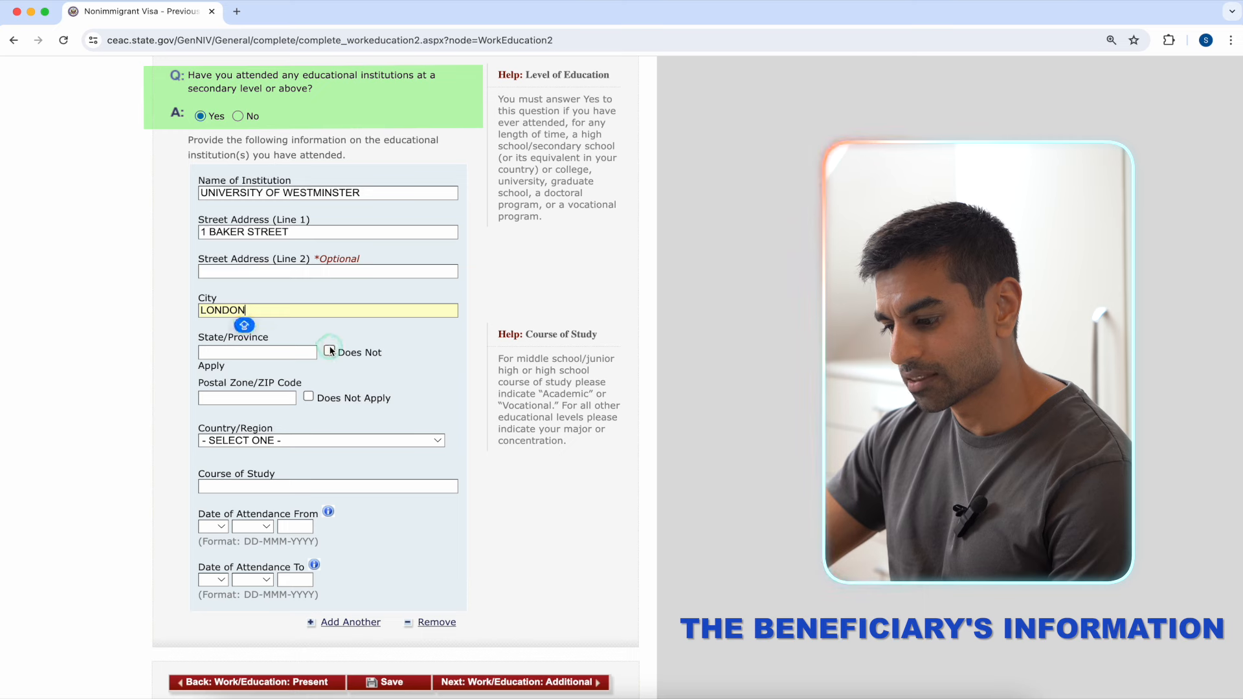
Step: Set the institution's country to UNITED KINGDOM and course of study to COMMUNICATIONS
{"action": "left_click", "coordinate": [330, 435]}
{"action": "scroll", "coordinate": [328, 476], "scroll_direction": "down", "scroll_amount": 15}
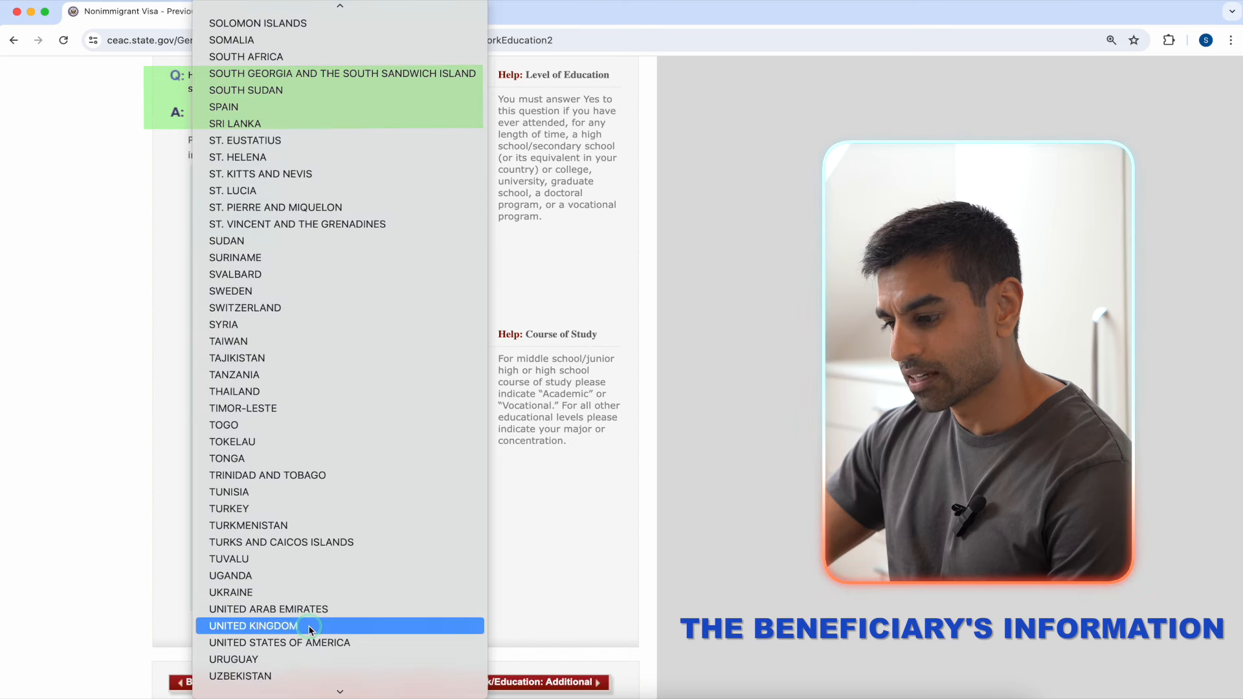
{"action": "left_click", "coordinate": [310, 627]}
{"action": "left_click", "coordinate": [350, 488]}
{"action": "type", "text": "COMMUNICATIONS"}
Step: Set attendance from 01 SEP 2011 to 01 SEP 2014 and save the page
{"action": "left_click", "coordinate": [218, 526]}
{"action": "left_click", "coordinate": [216, 544]}
{"action": "left_click", "coordinate": [255, 526]}
{"action": "left_click", "coordinate": [251, 677]}
{"action": "left_click", "coordinate": [302, 527]}
{"action": "type", "text": "2011"}
{"action": "left_click", "coordinate": [213, 579]}
{"action": "left_click", "coordinate": [216, 597]}
{"action": "left_click", "coordinate": [252, 579]}
{"action": "left_click", "coordinate": [251, 644]}
{"action": "left_click", "coordinate": [295, 579]}
{"action": "type", "text": "2014"}
{"action": "left_click", "coordinate": [430, 569]}
{"action": "left_click", "coordinate": [390, 681]}
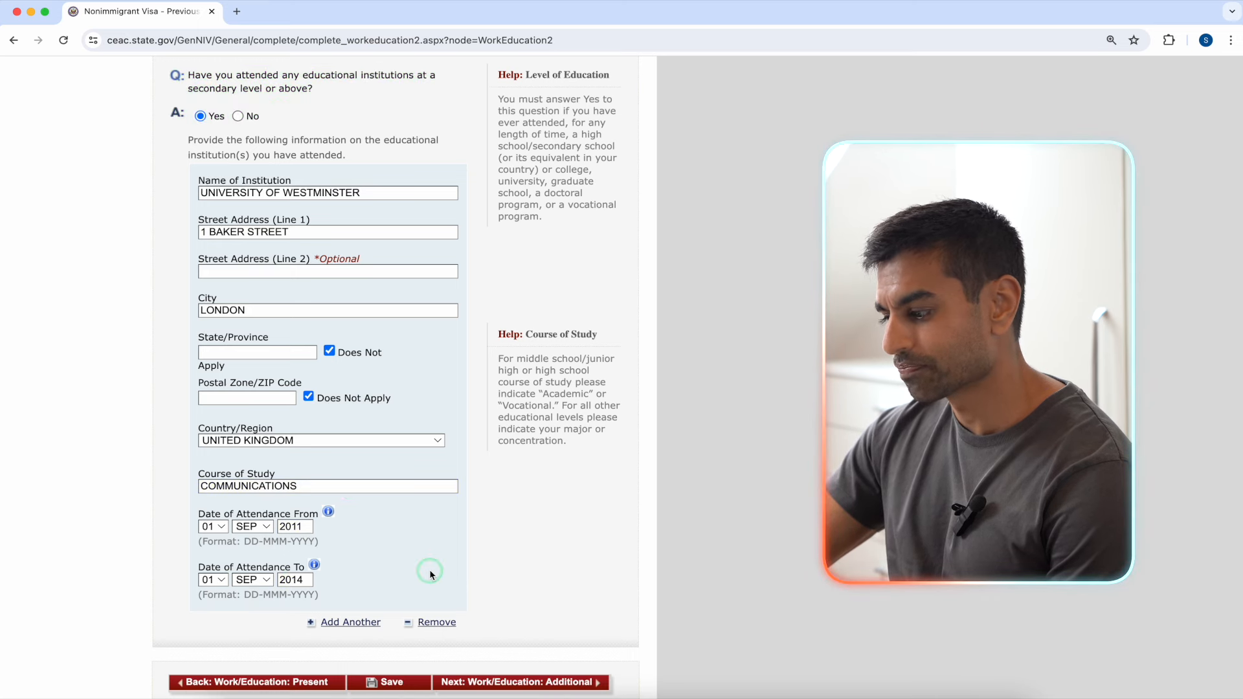
Step: Answer No to clan or tribe membership and add ENGLISH as a spoken language
{"action": "left_click", "coordinate": [391, 679]}
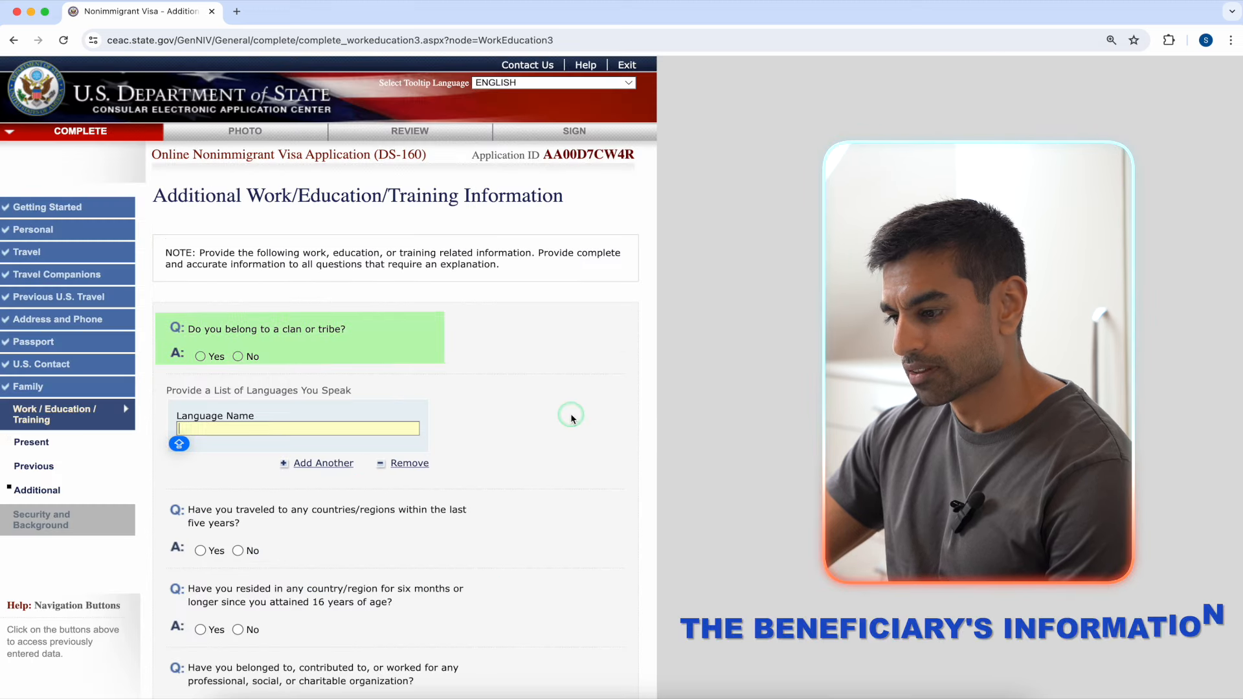
{"action": "left_click", "coordinate": [521, 356]}
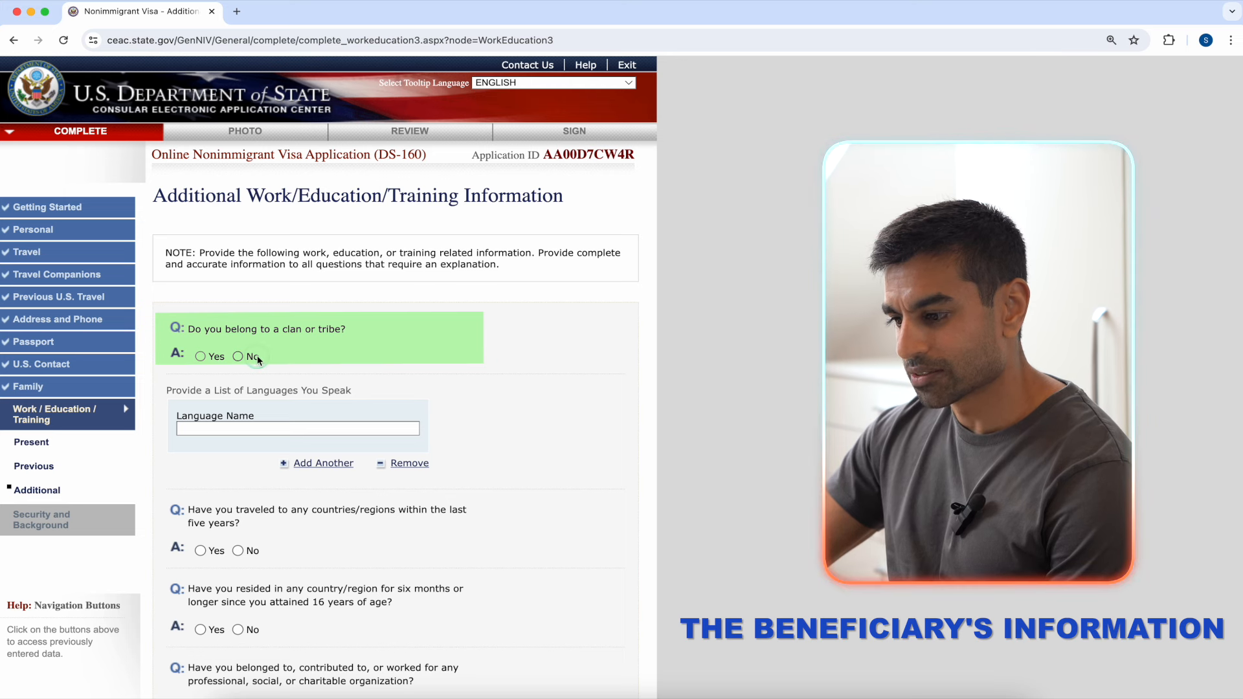
{"action": "left_click", "coordinate": [315, 428]}
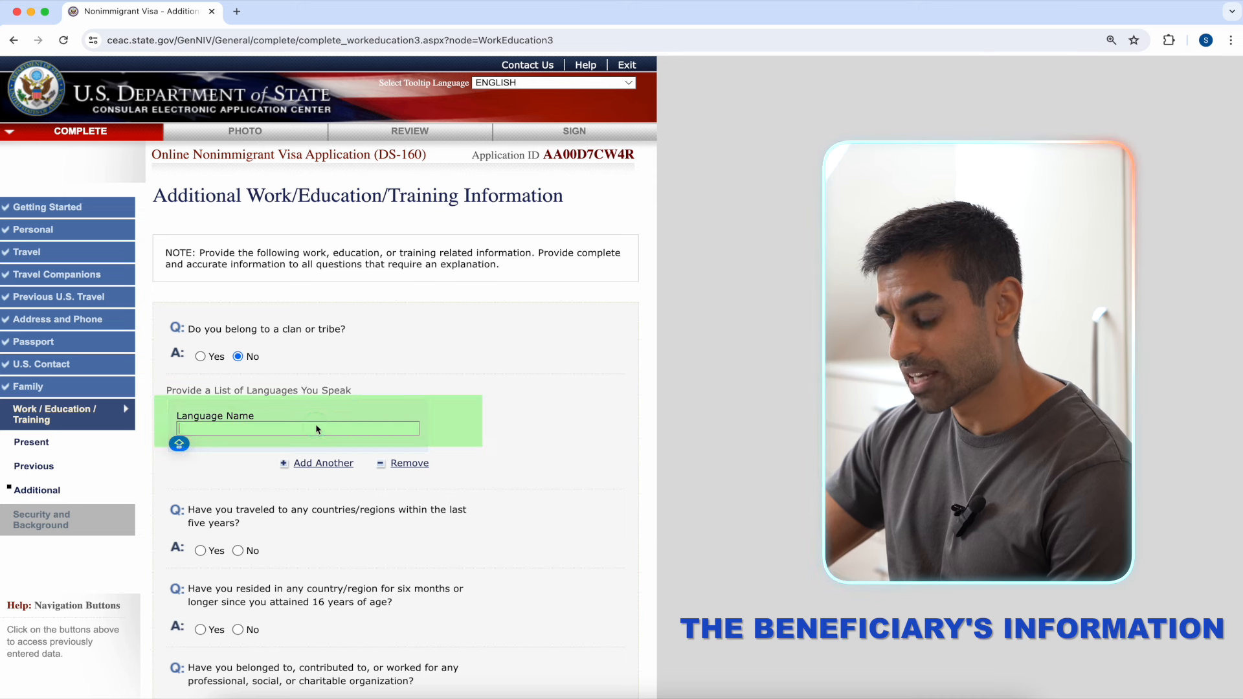
{"action": "type", "text": "ENGLISH"}
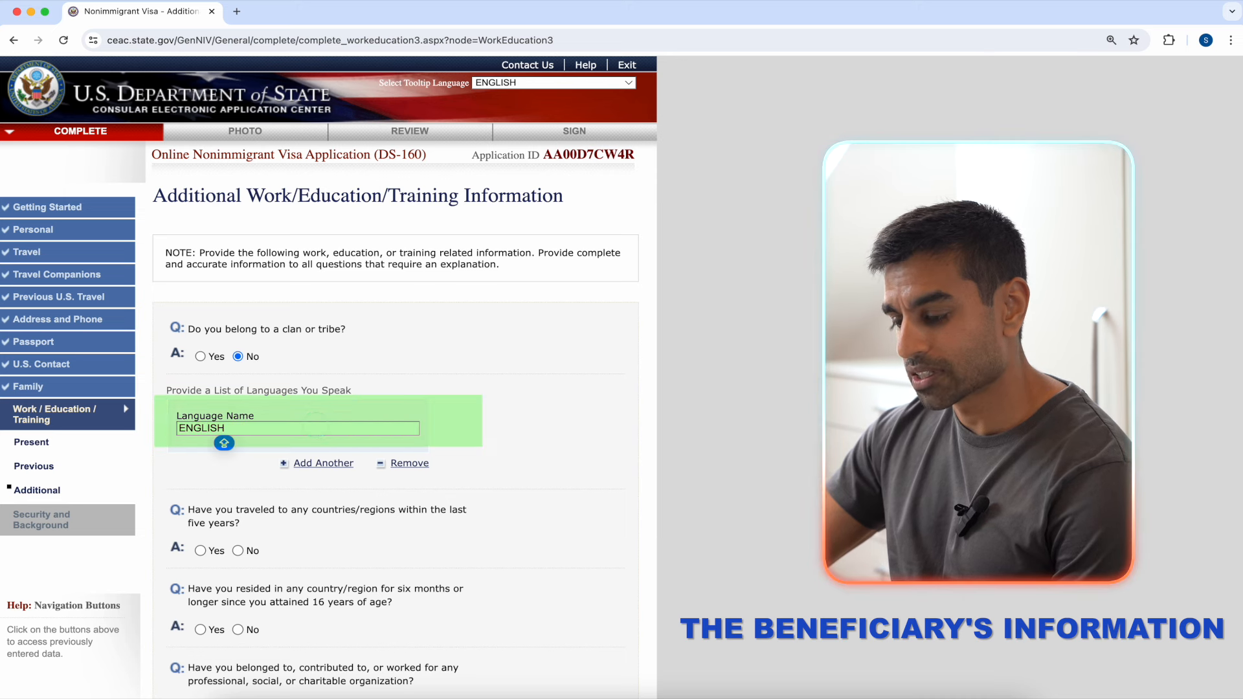
{"action": "left_click", "coordinate": [462, 431]}
{"action": "scroll", "coordinate": [463, 434], "scroll_direction": "down", "scroll_amount": 2}
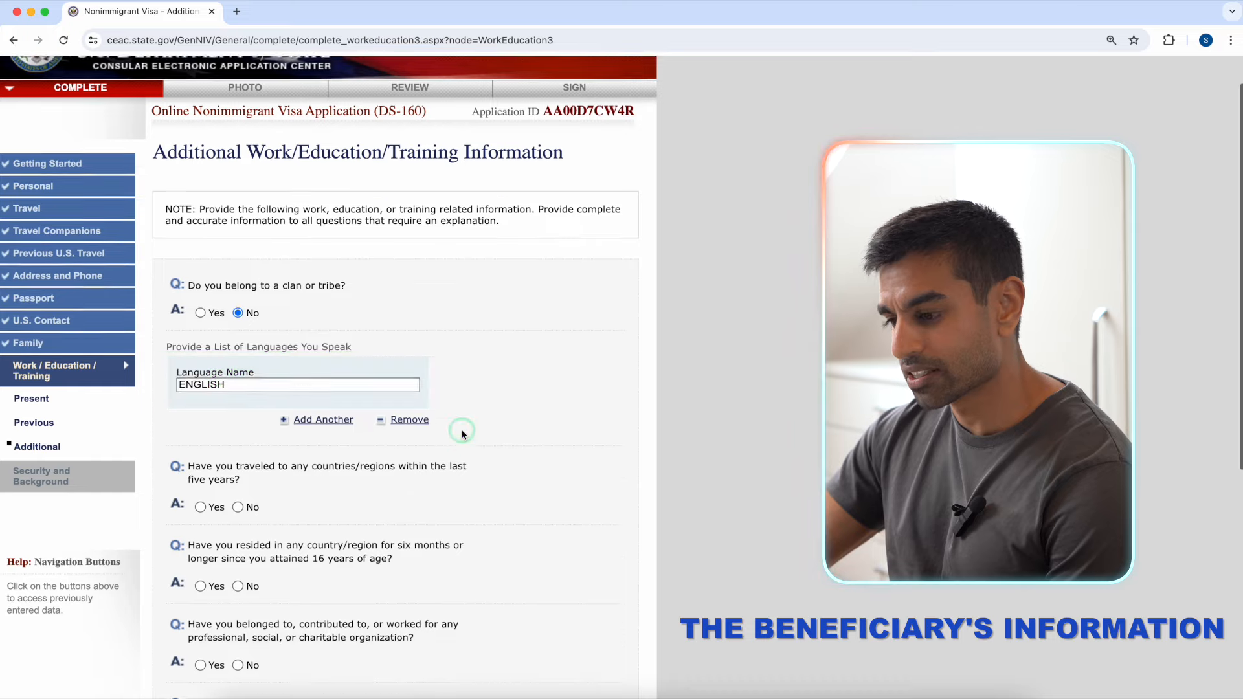
{"action": "scroll", "coordinate": [463, 435], "scroll_direction": "down", "scroll_amount": 3}
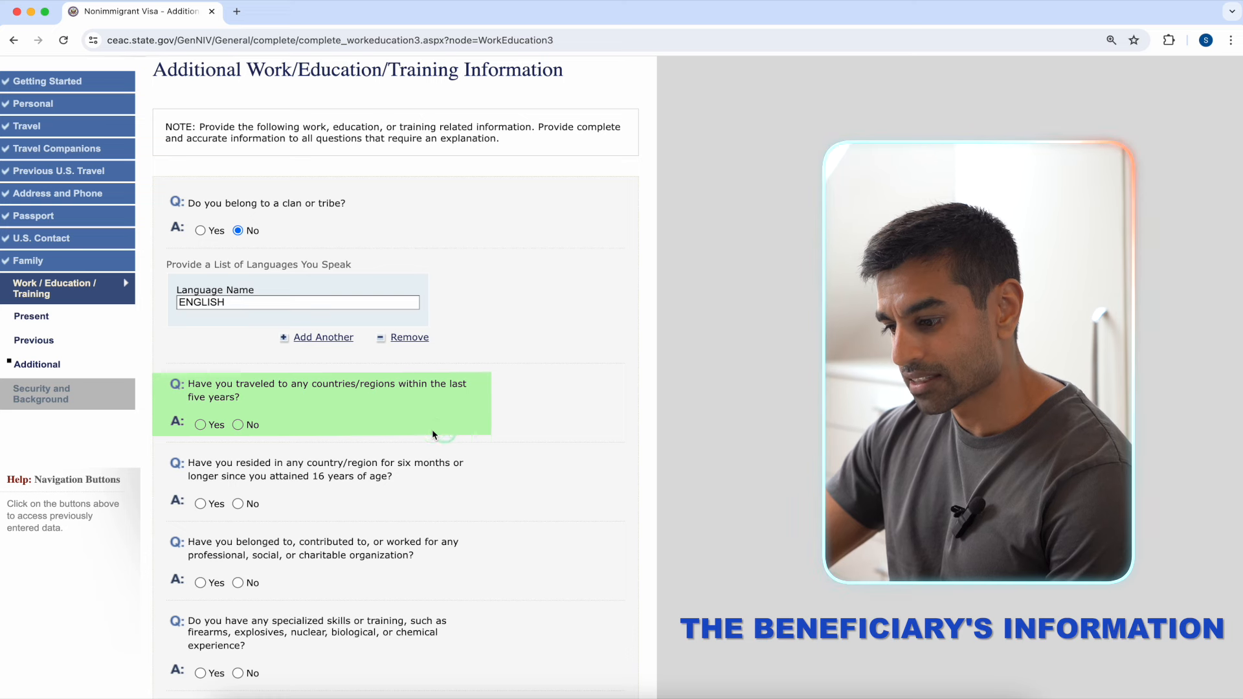
Step: Answer Yes to travel in the last five years and list CANADA as the first country
{"action": "scroll", "coordinate": [432, 434], "scroll_direction": "down", "scroll_amount": 1}
{"action": "left_click", "coordinate": [200, 423]}
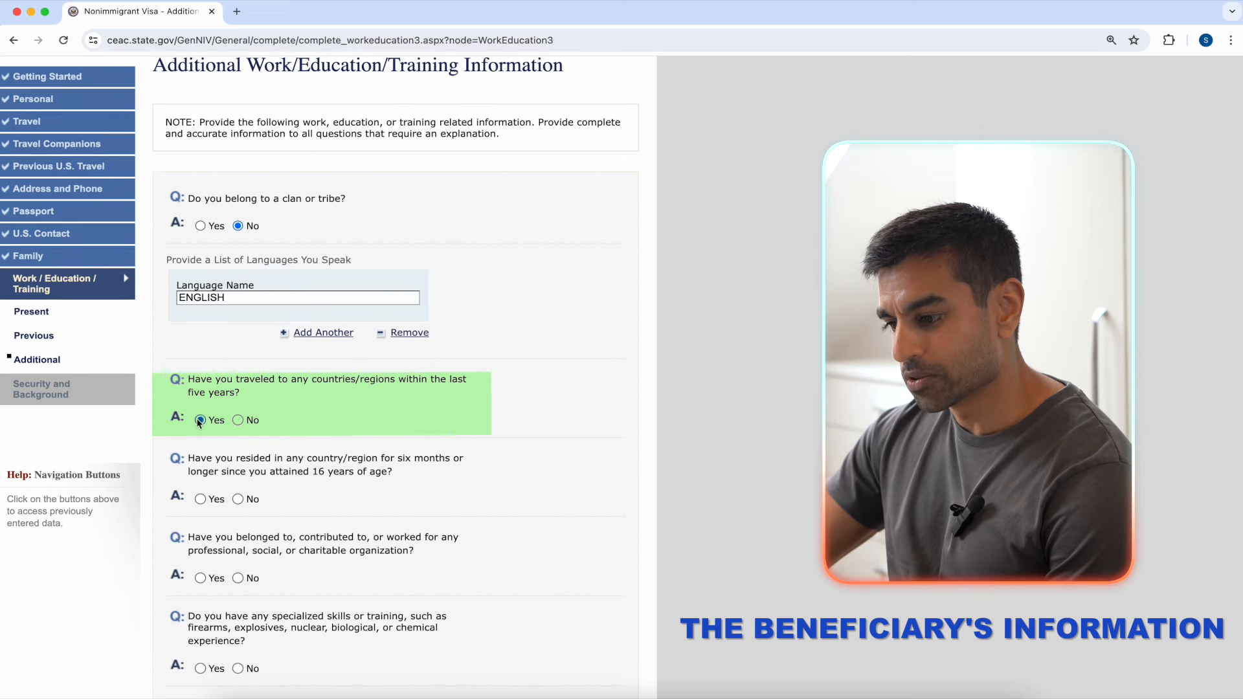
{"action": "scroll", "coordinate": [200, 422], "scroll_direction": "down", "scroll_amount": 2}
{"action": "left_click", "coordinate": [407, 403]}
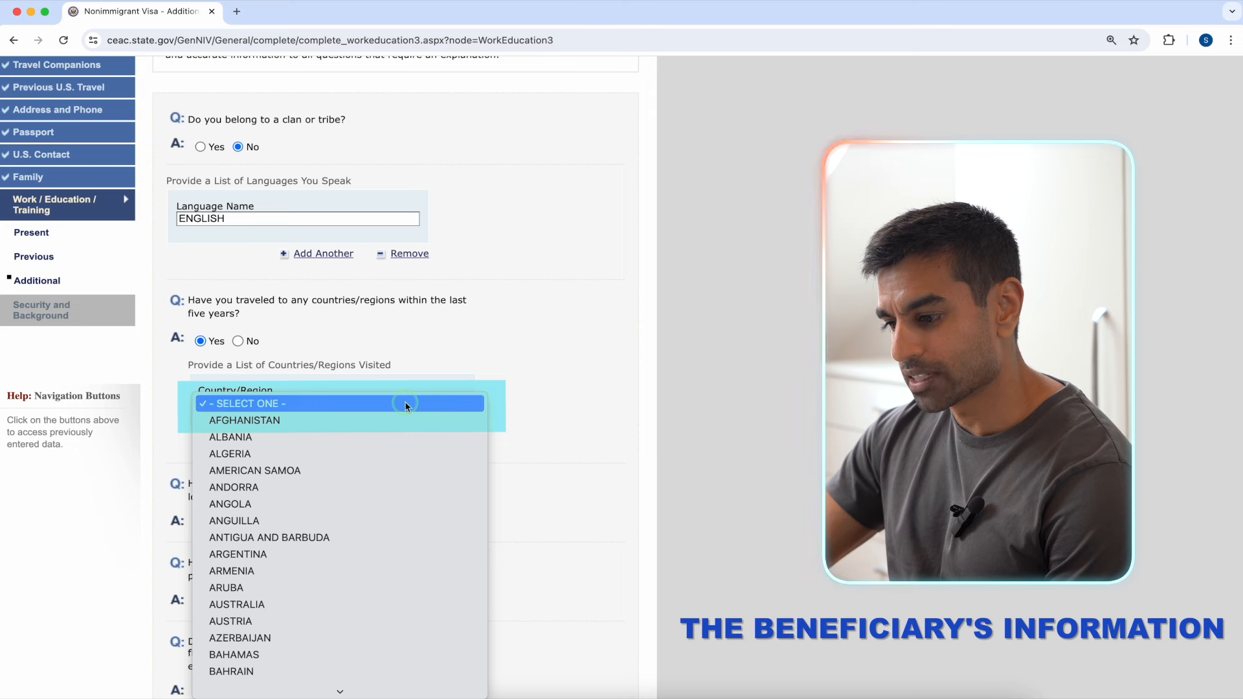
{"action": "type", "text": "can"}
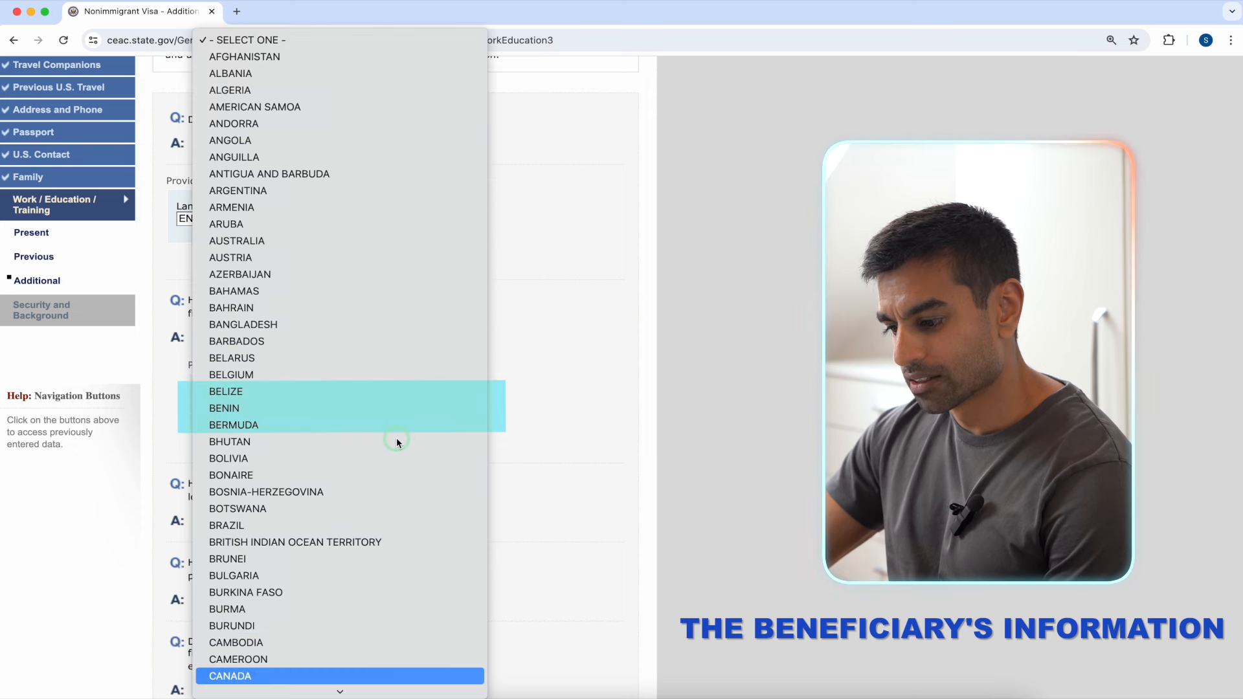
{"action": "left_click", "coordinate": [339, 675]}
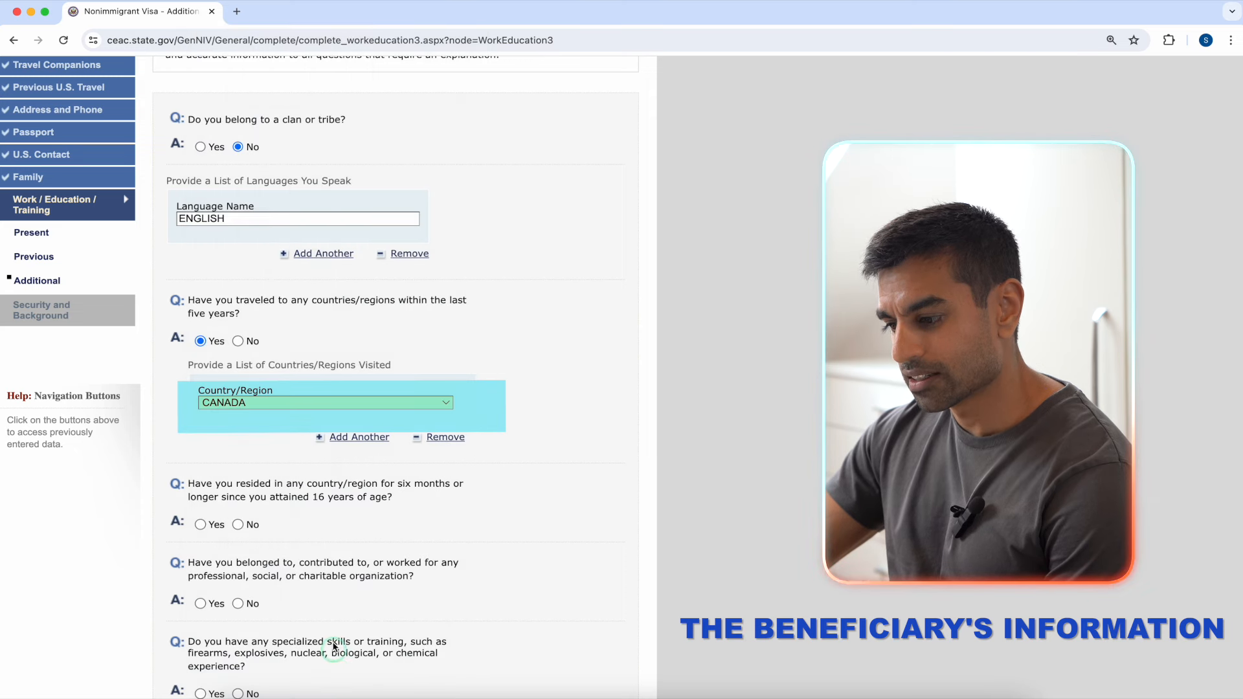
Step: Add SPAIN and BRAZIL as the second and third visited countries
{"action": "left_click", "coordinate": [369, 443]}
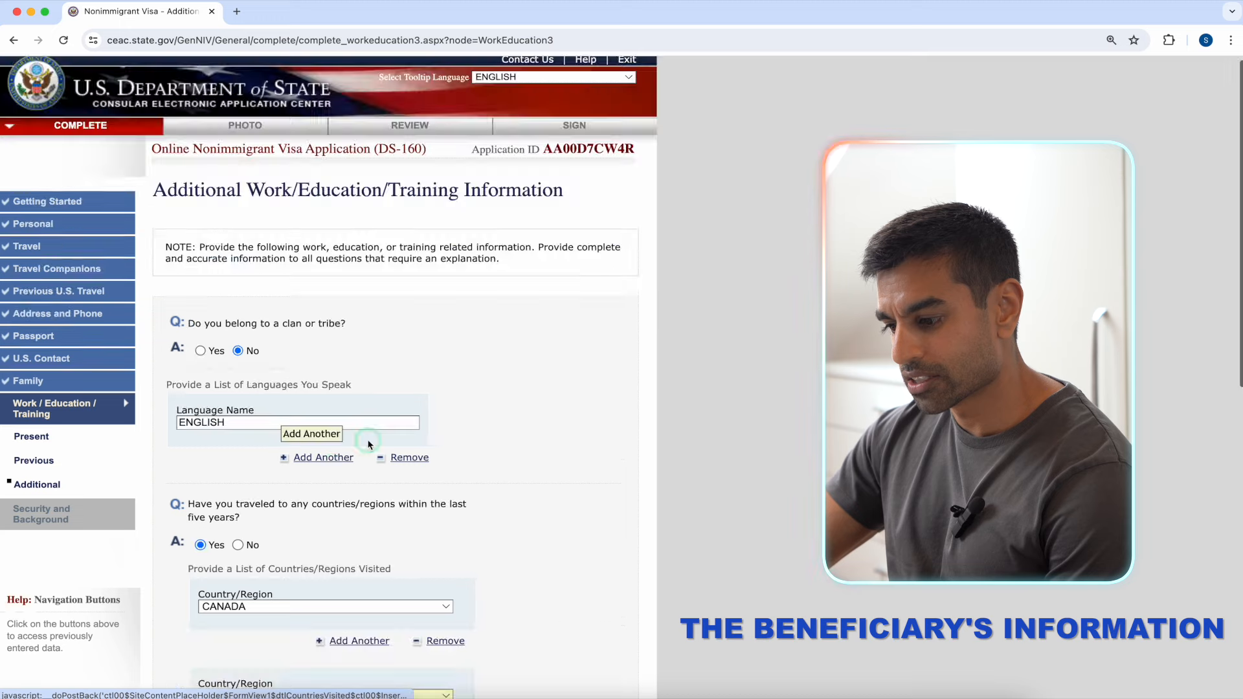
{"action": "left_click", "coordinate": [369, 539]}
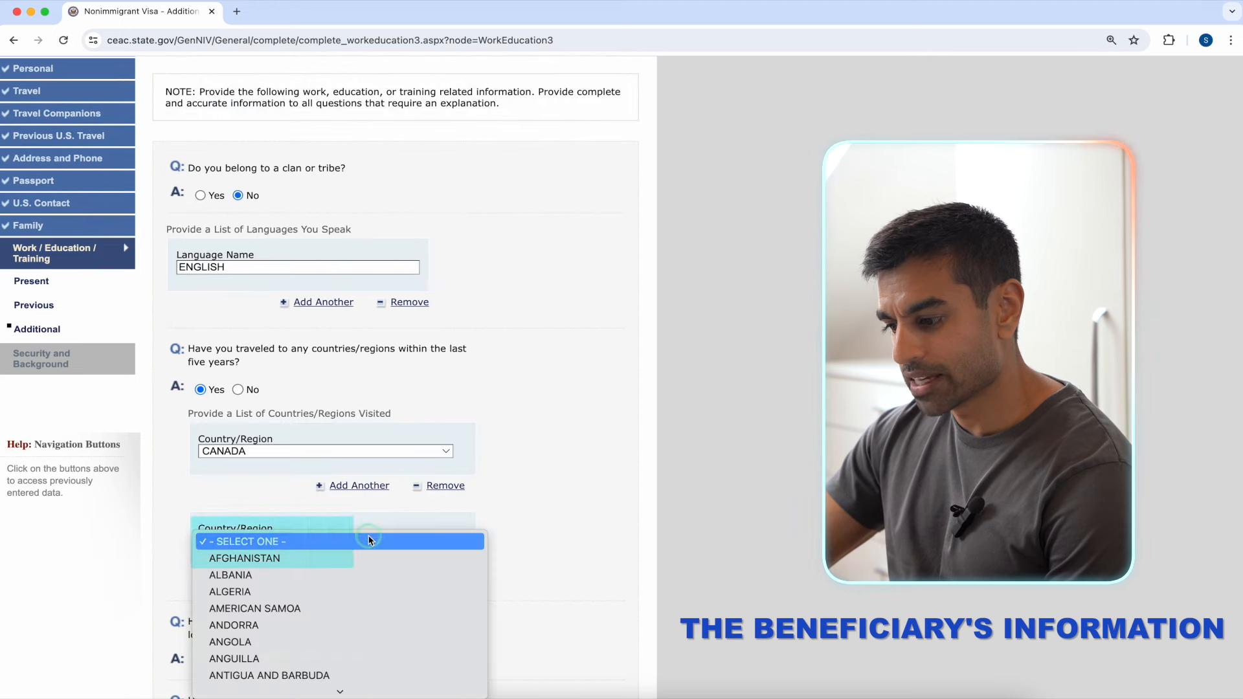
{"action": "type", "text": "spain"}
{"action": "left_click", "coordinate": [323, 675]}
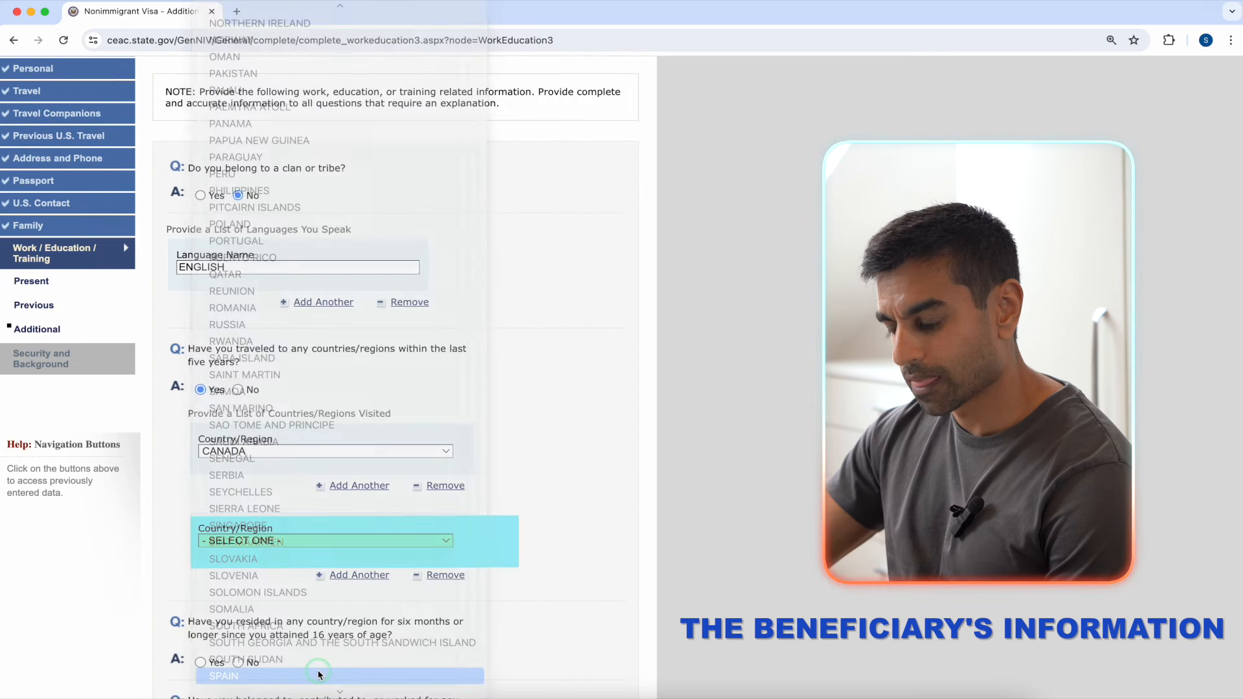
{"action": "left_click", "coordinate": [361, 575]}
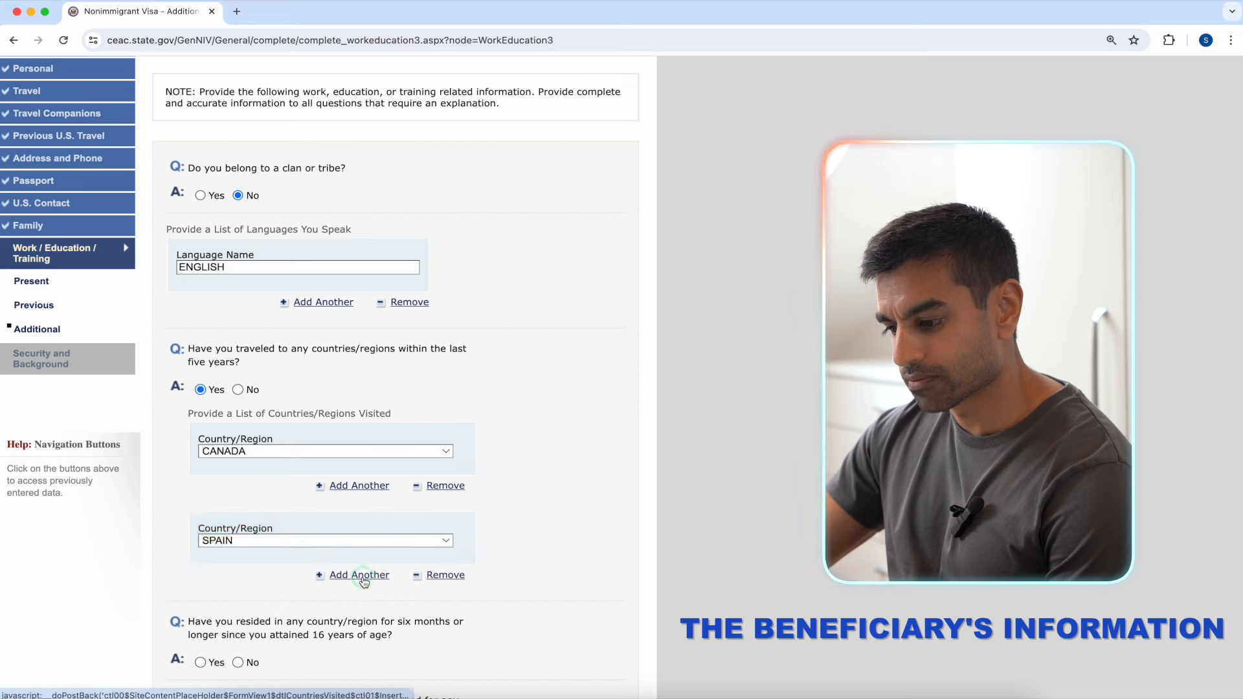
{"action": "left_click", "coordinate": [363, 648]}
{"action": "left_click", "coordinate": [374, 592]}
{"action": "scroll", "coordinate": [382, 589], "scroll_direction": "down", "scroll_amount": 5}
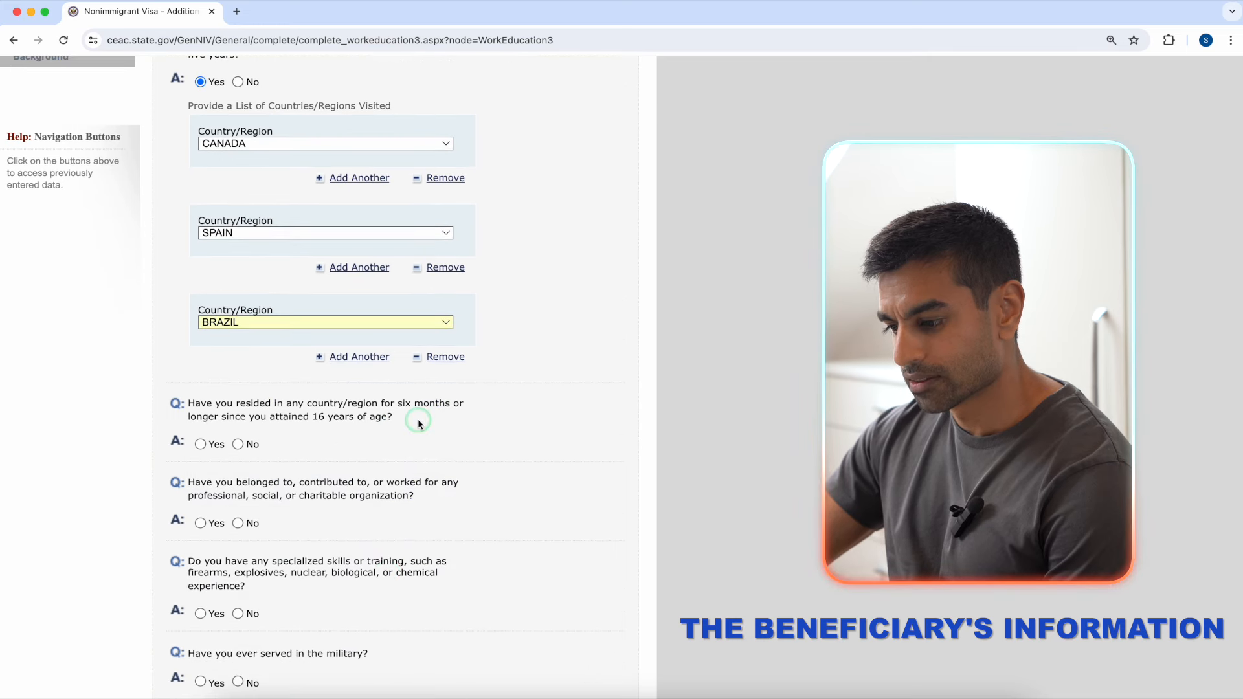
{"action": "scroll", "coordinate": [418, 419], "scroll_direction": "down", "scroll_amount": 3}
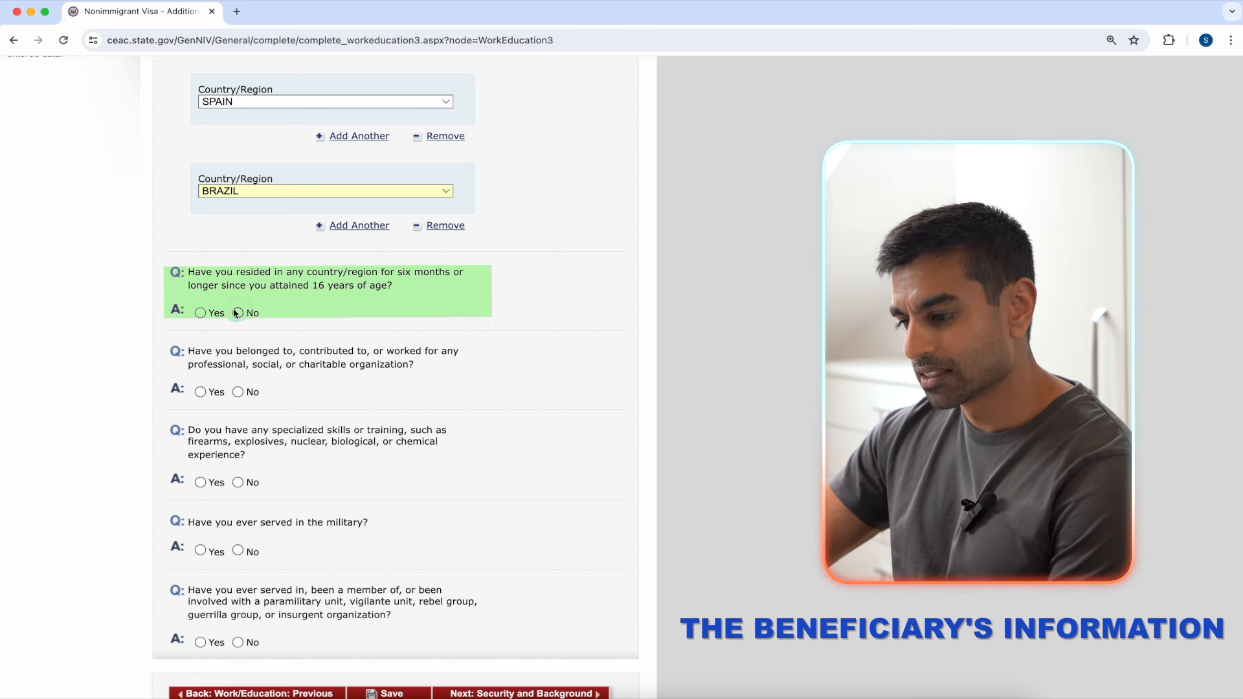
Step: Answer Yes to living abroad six months or longer, with UNITED STATES OF AMERICA as the country
{"action": "left_click", "coordinate": [200, 313]}
{"action": "left_click", "coordinate": [409, 406]}
{"action": "type", "text": "un"}
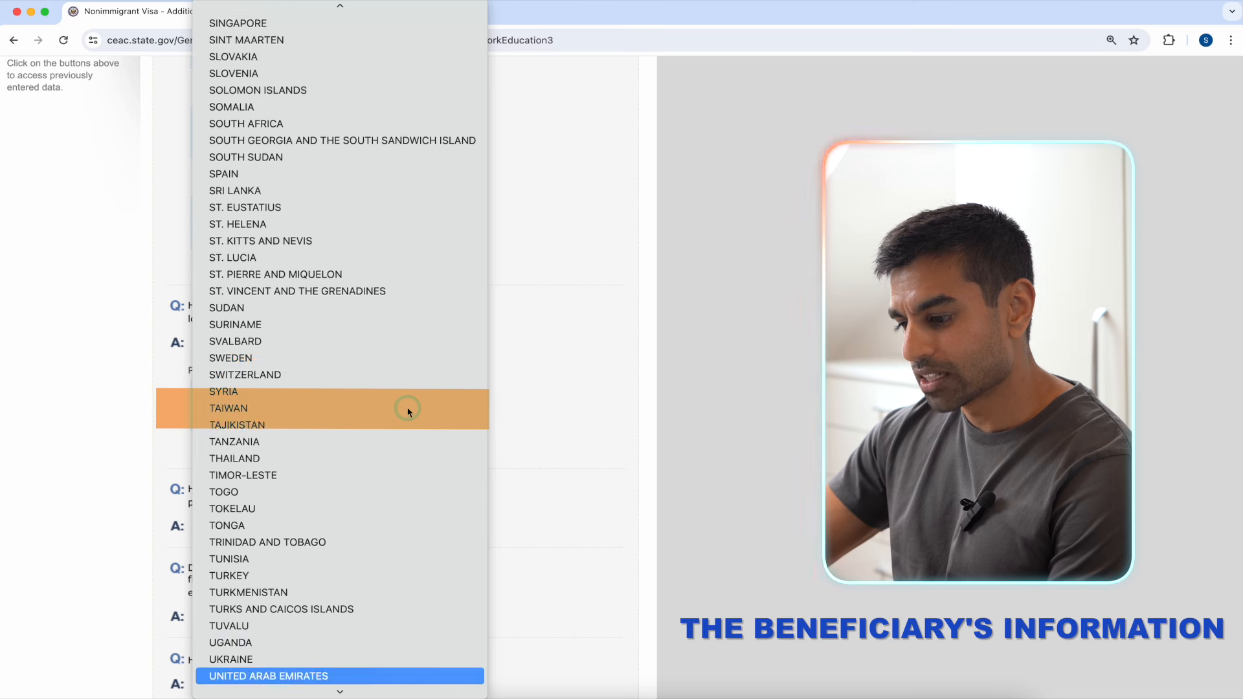
{"action": "scroll", "coordinate": [379, 658], "scroll_direction": "down", "scroll_amount": 2}
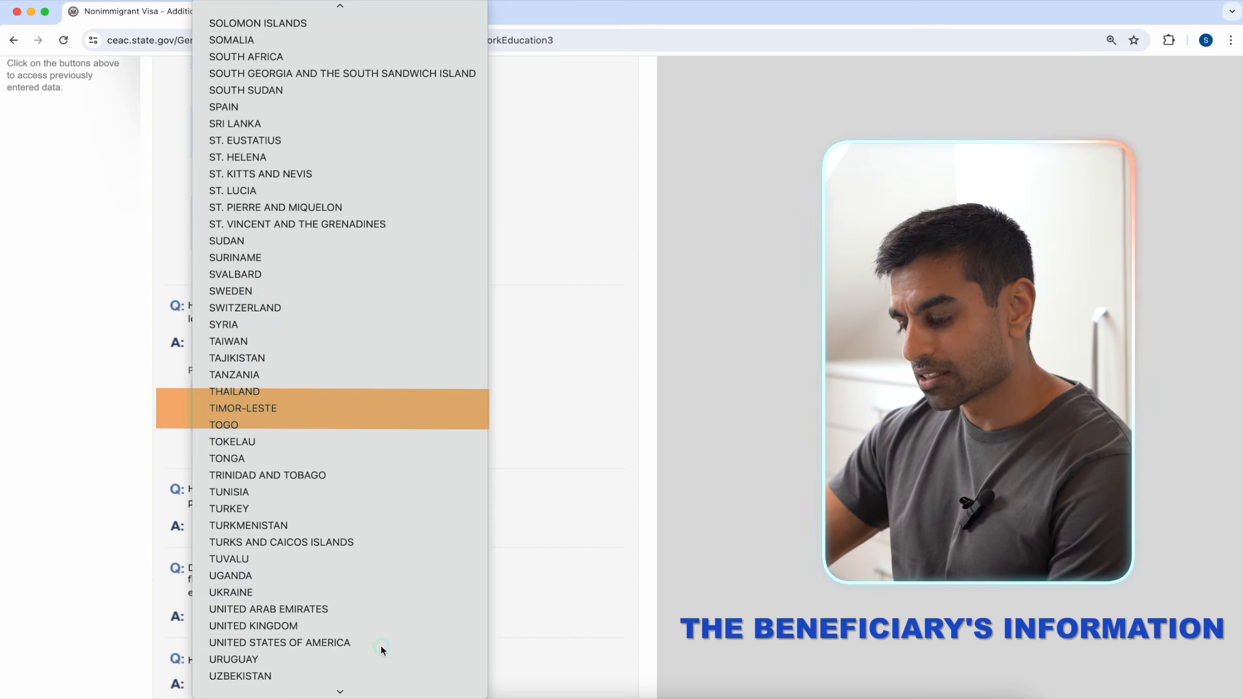
{"action": "left_click", "coordinate": [380, 644]}
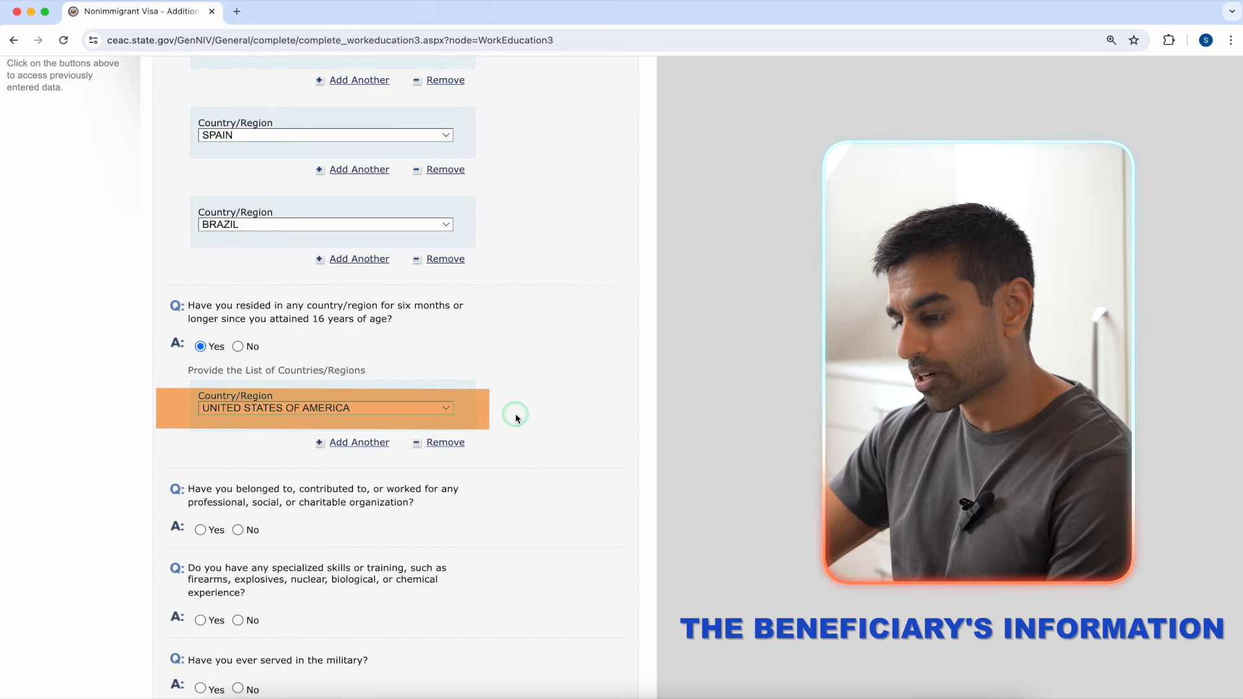
{"action": "scroll", "coordinate": [515, 416], "scroll_direction": "down", "scroll_amount": 3}
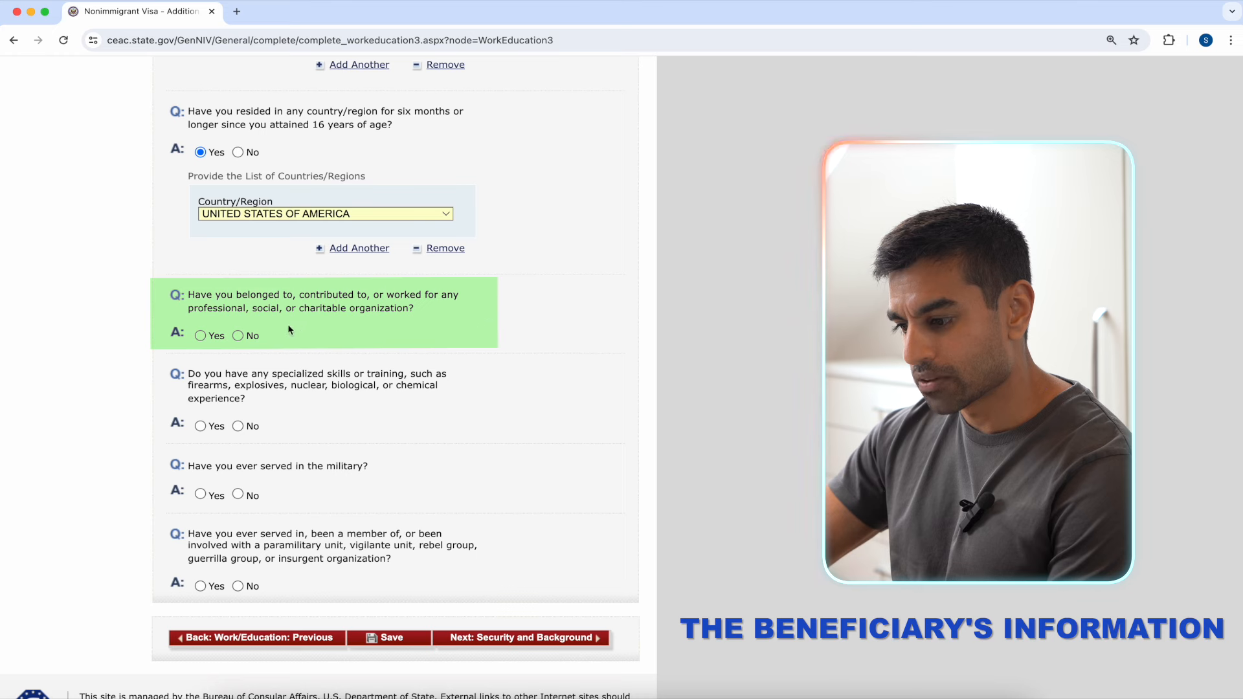
Step: Answer No to the organization, specialized skills, military and paramilitary questions, then save the page
{"action": "left_click", "coordinate": [239, 336]}
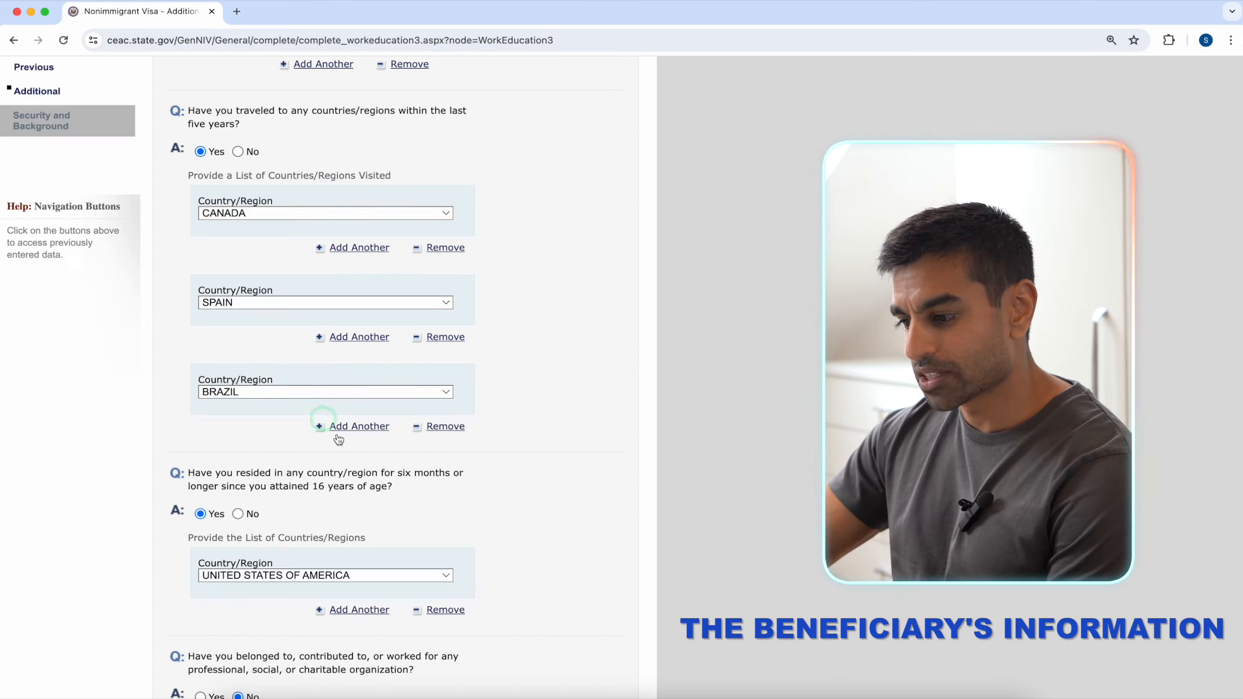
{"action": "scroll", "coordinate": [336, 435], "scroll_direction": "down", "scroll_amount": 2}
{"action": "scroll", "coordinate": [349, 448], "scroll_direction": "down", "scroll_amount": 3}
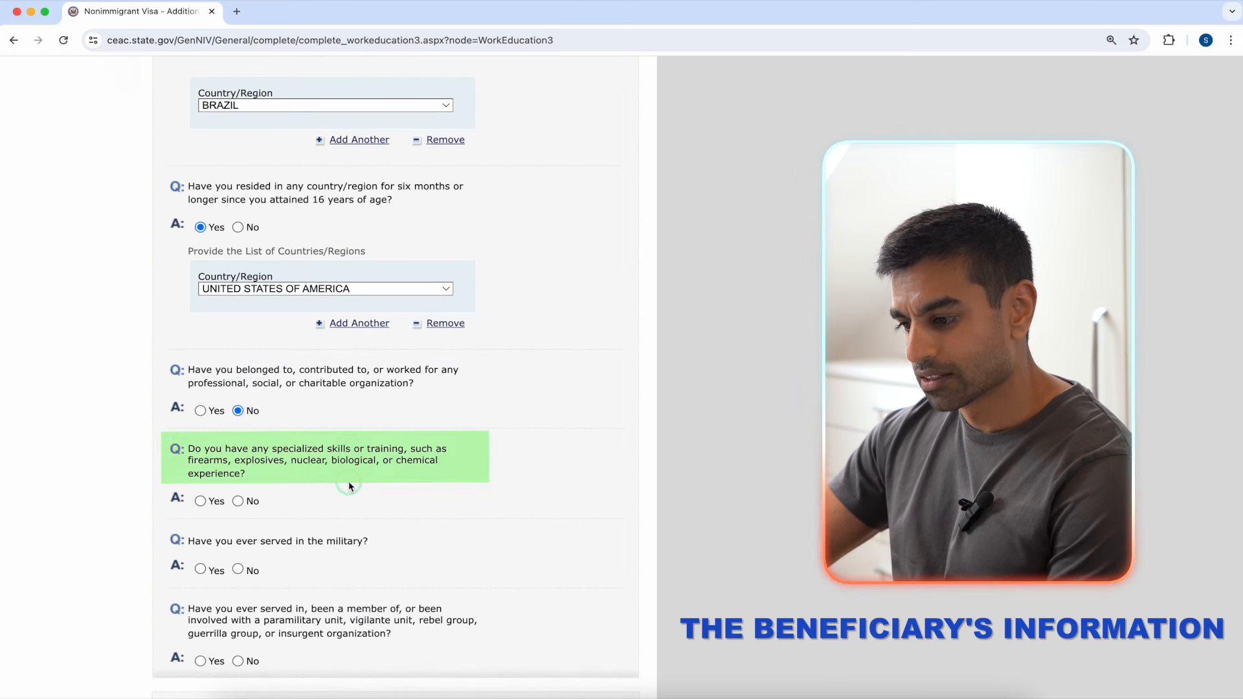
{"action": "left_click", "coordinate": [247, 502]}
{"action": "left_click", "coordinate": [372, 522]}
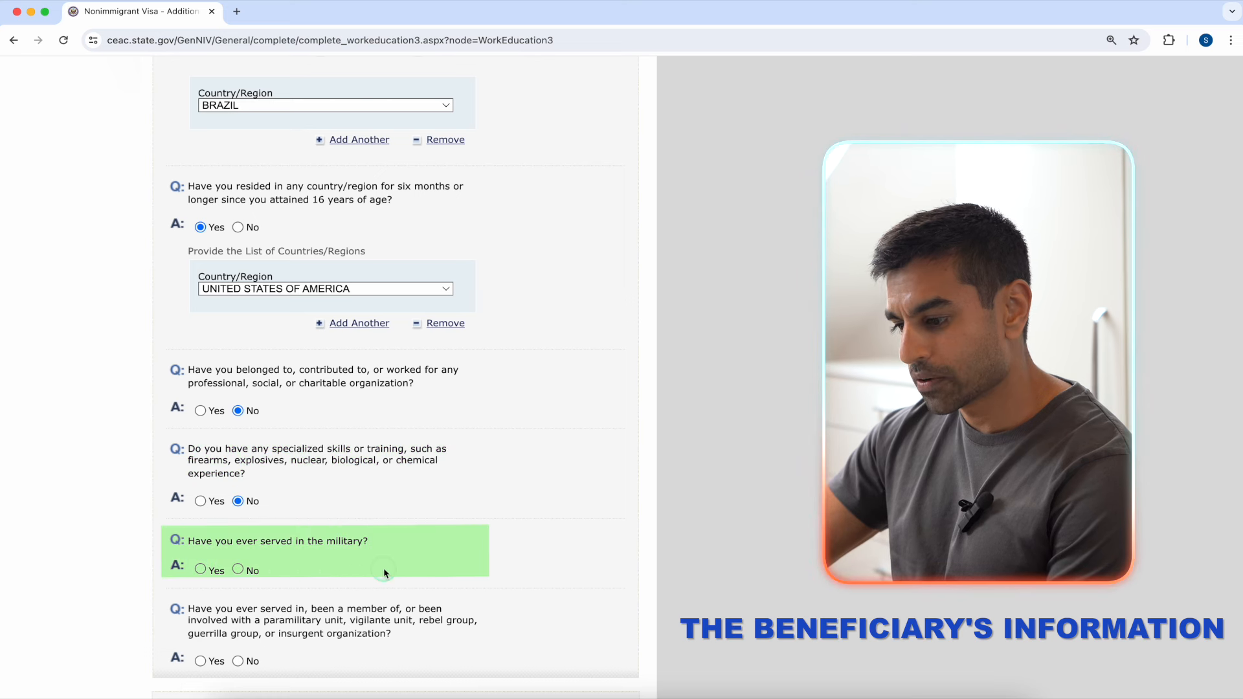
{"action": "left_click", "coordinate": [238, 569]}
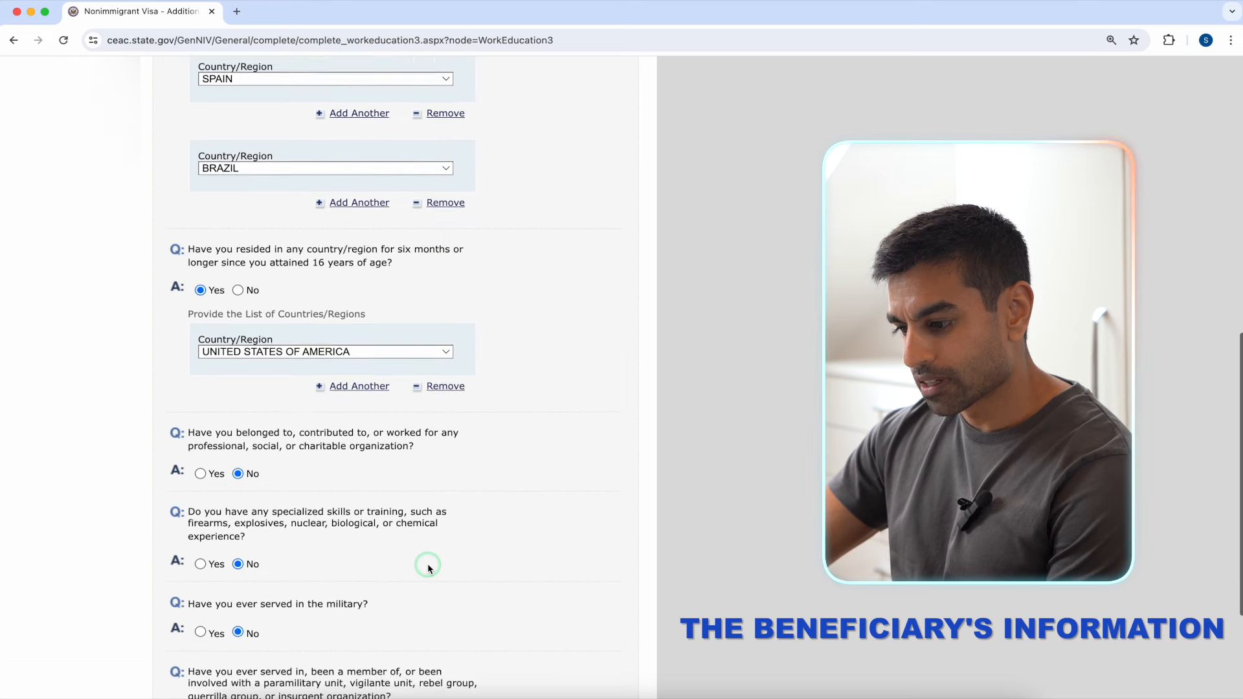
{"action": "scroll", "coordinate": [427, 564], "scroll_direction": "down", "scroll_amount": 3}
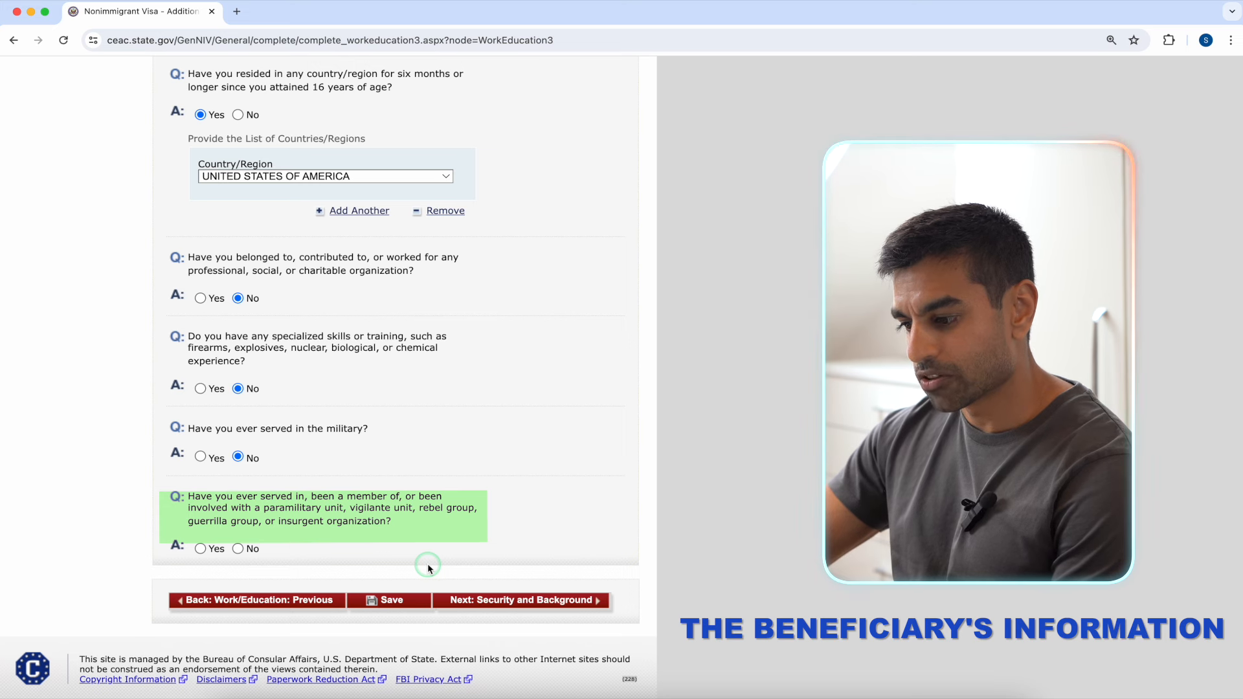
{"action": "left_click", "coordinate": [238, 549]}
{"action": "left_click", "coordinate": [356, 595]}
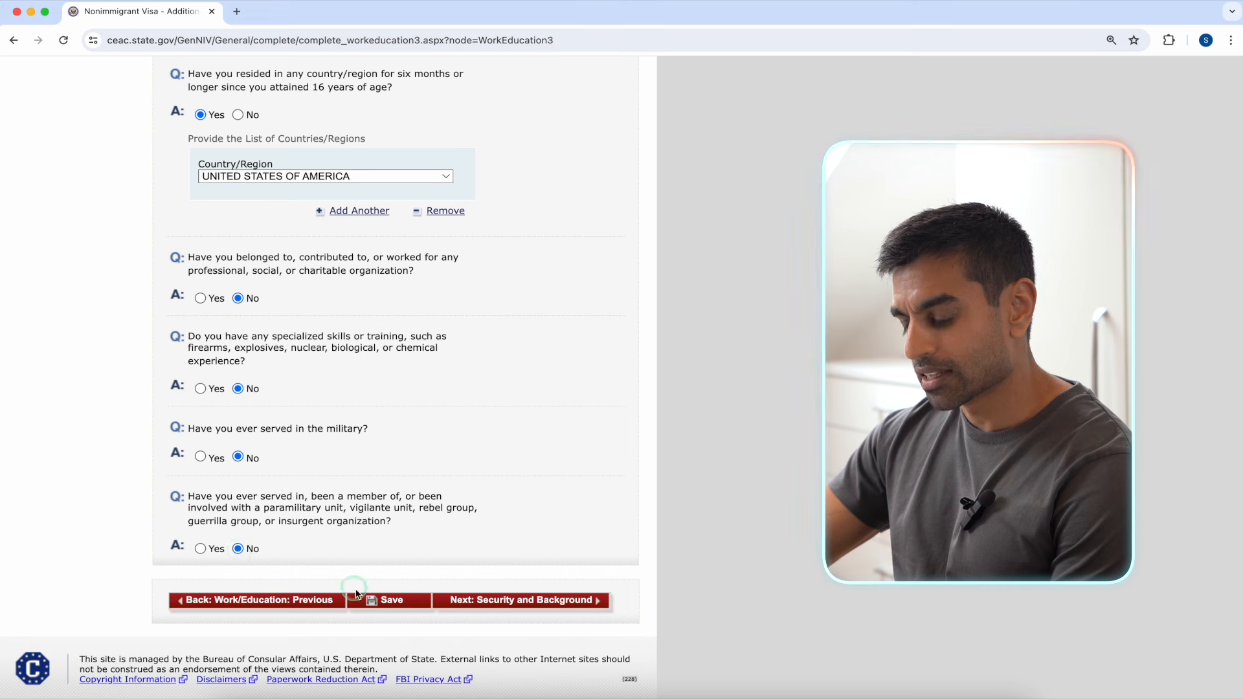
{"action": "left_click", "coordinate": [382, 603]}
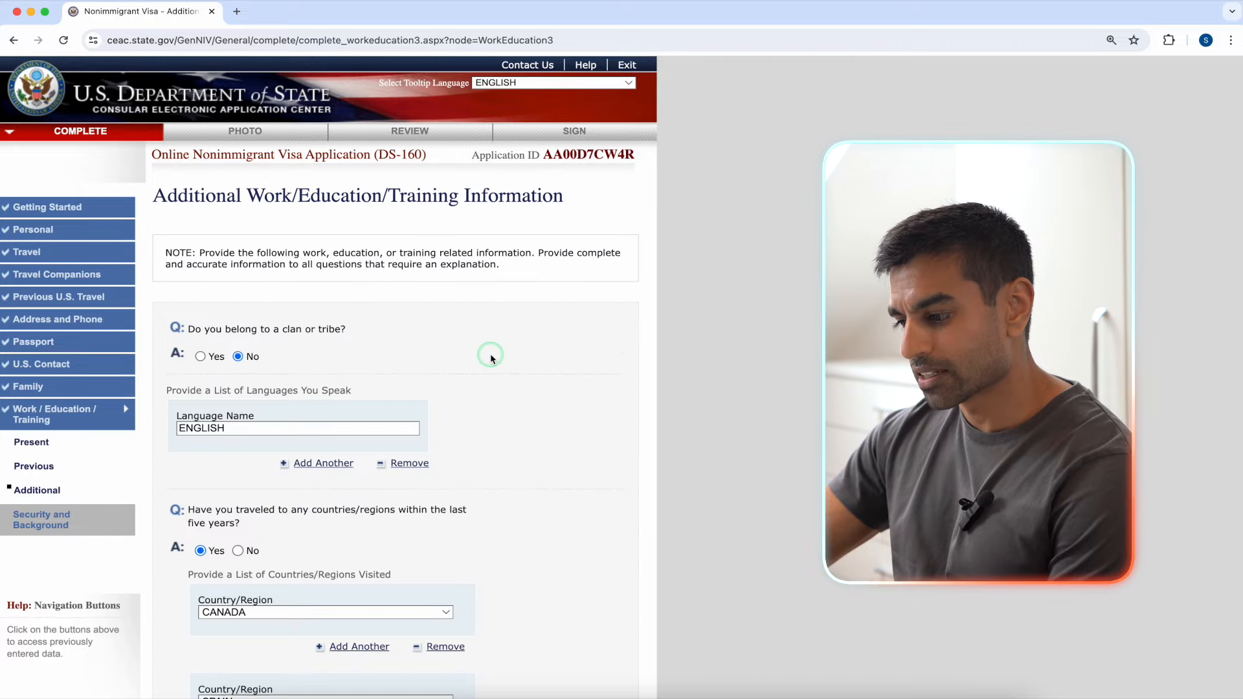
{"action": "scroll", "coordinate": [491, 353], "scroll_direction": "down", "scroll_amount": 15}
Step: Answer No to the disease, disorder and drug abuse questions and Yes to vaccination documentation
{"action": "left_click", "coordinate": [507, 589]}
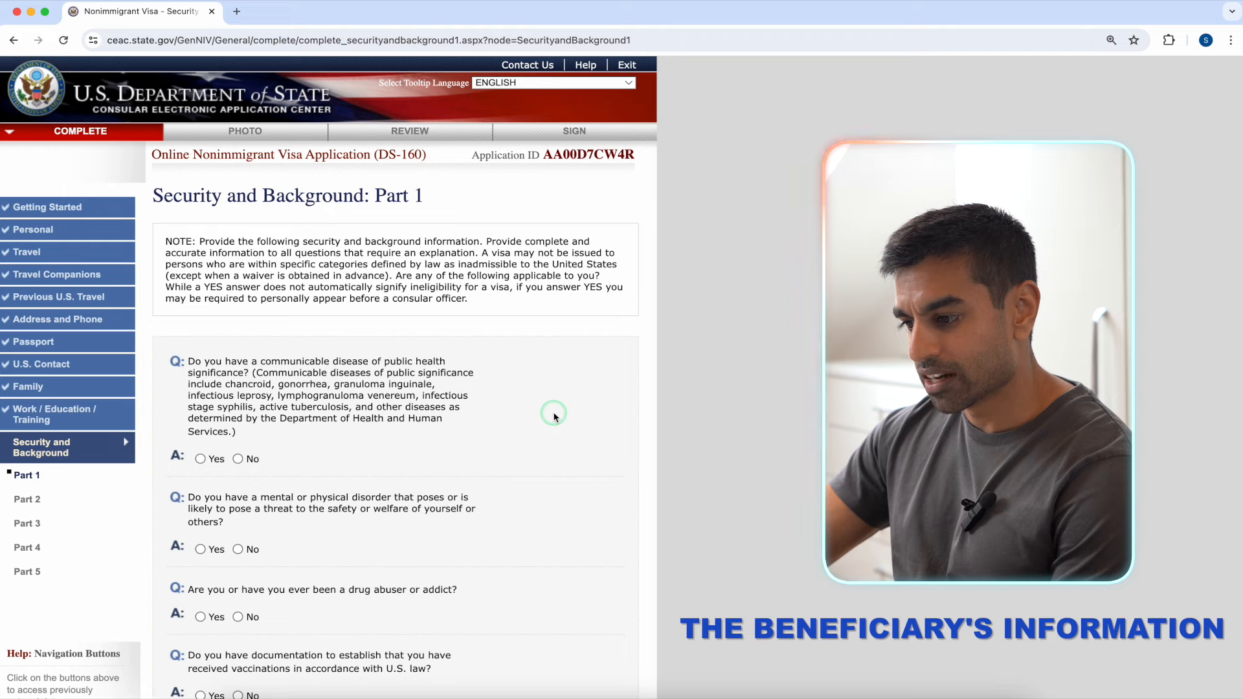
{"action": "scroll", "coordinate": [554, 416], "scroll_direction": "down", "scroll_amount": 3}
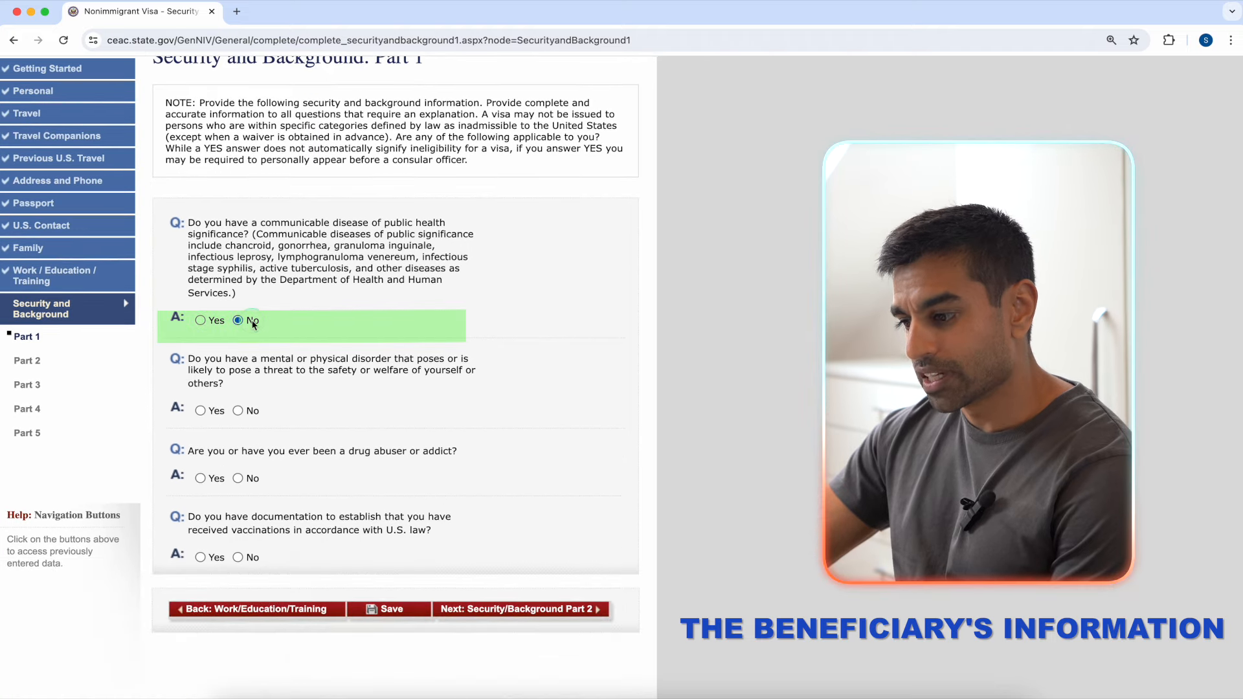
{"action": "left_click", "coordinate": [318, 410]}
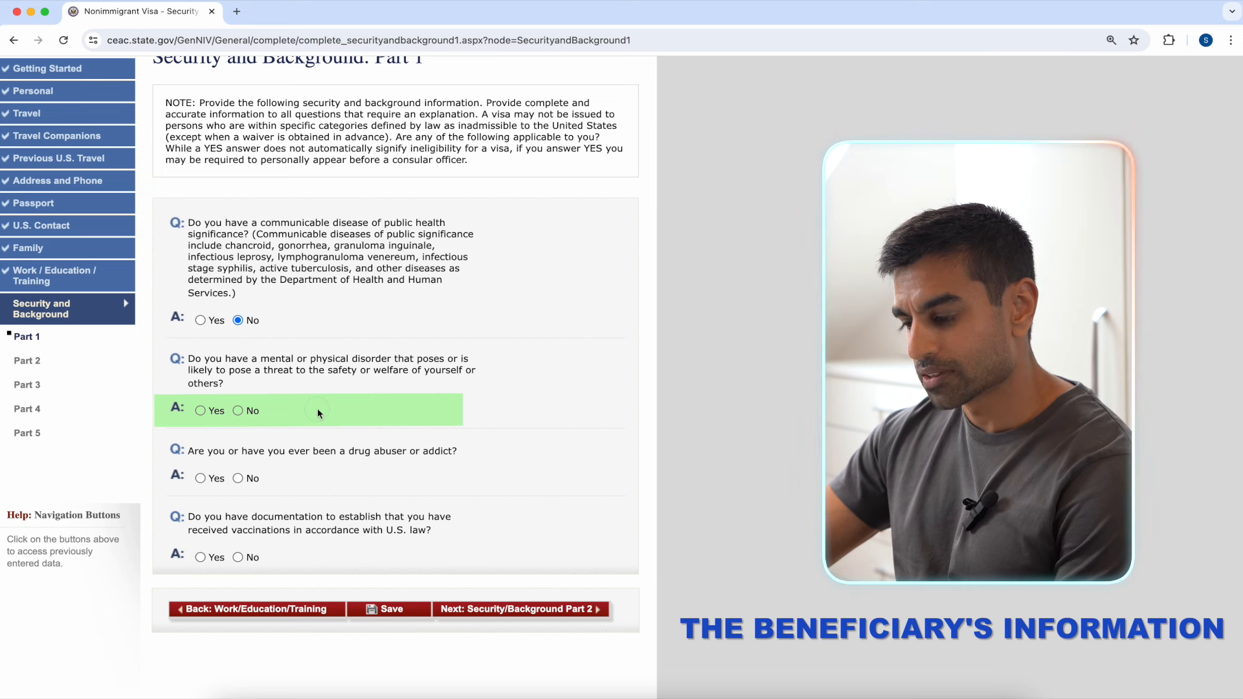
{"action": "left_click", "coordinate": [244, 410]}
{"action": "left_click", "coordinate": [288, 470]}
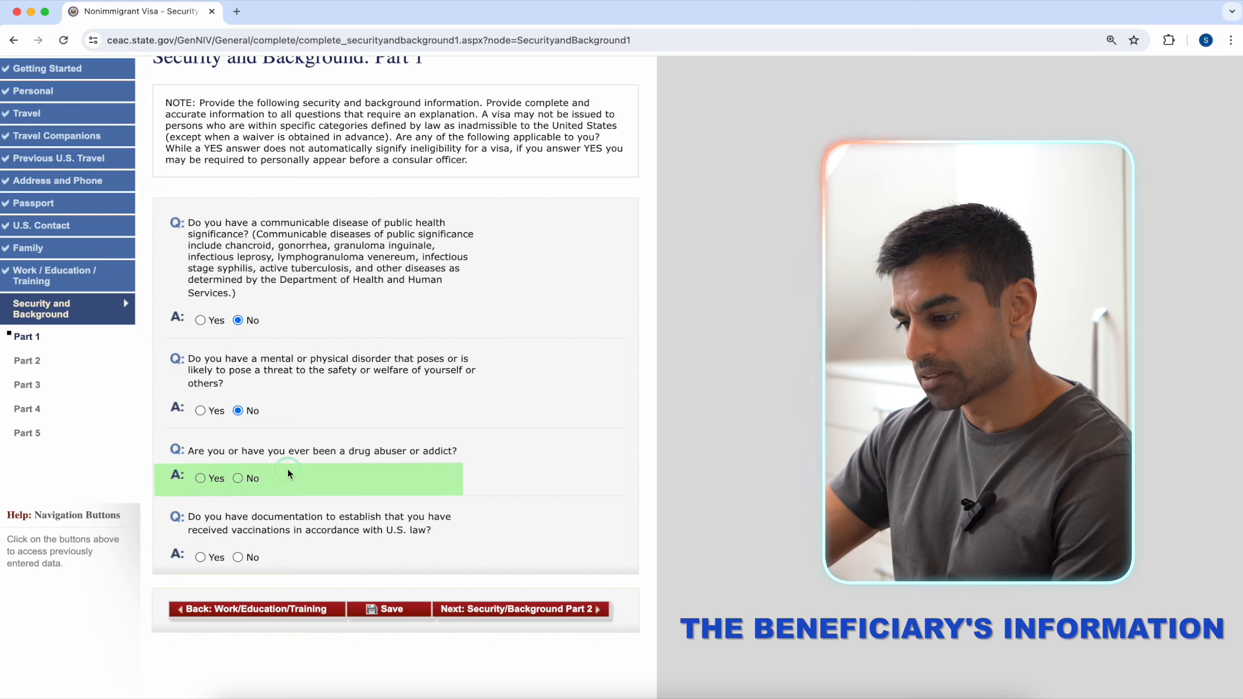
{"action": "left_click", "coordinate": [238, 478]}
{"action": "left_click", "coordinate": [304, 547]}
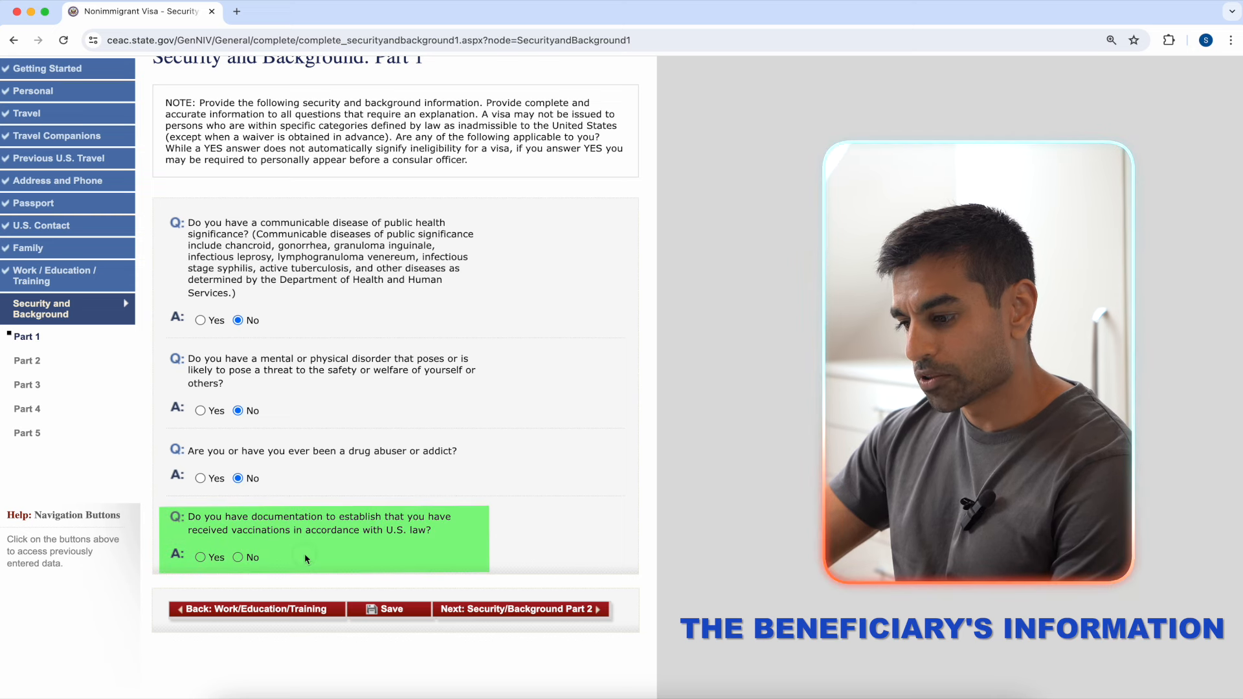
{"action": "left_click", "coordinate": [200, 557]}
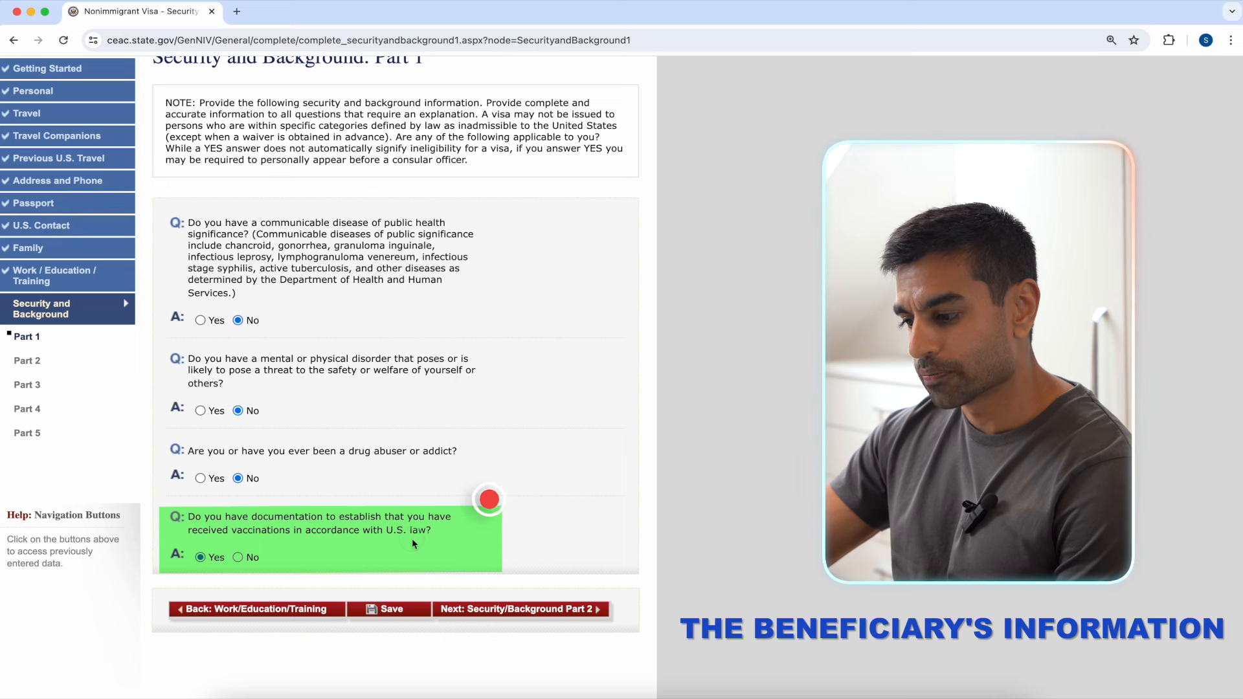
Step: Save Security and Background Part 1 and continue to Part 2
{"action": "left_click", "coordinate": [388, 610]}
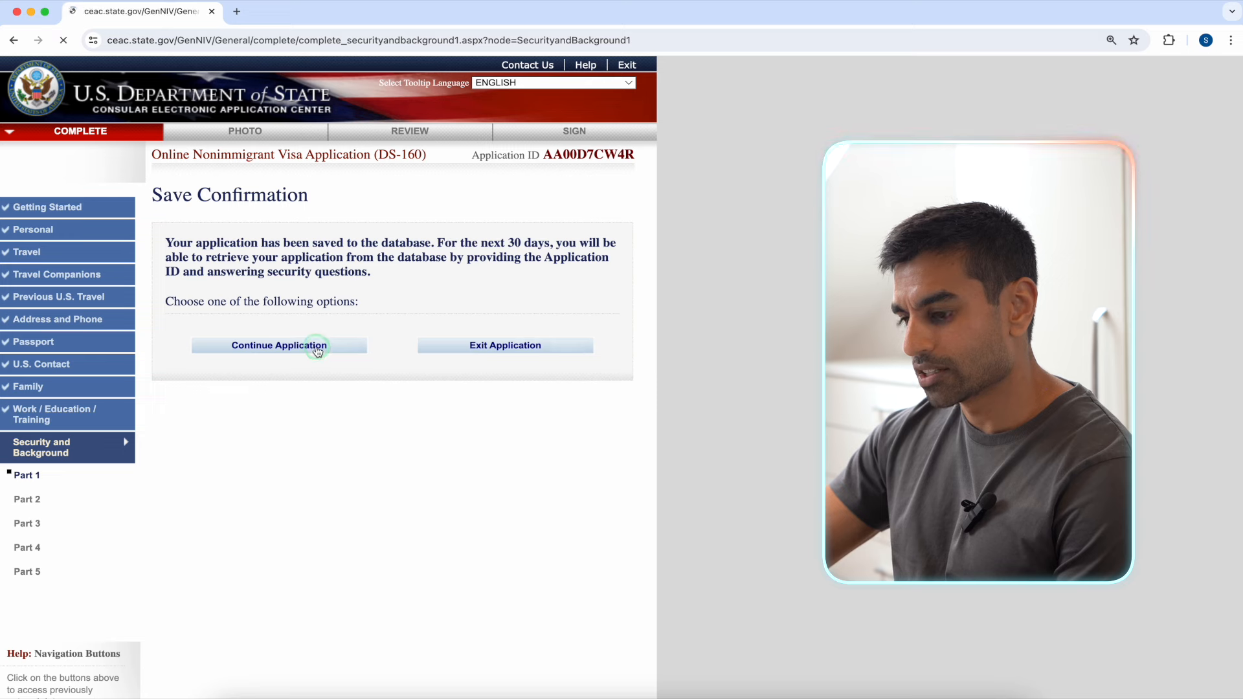
{"action": "left_click", "coordinate": [608, 357]}
{"action": "scroll", "coordinate": [609, 359], "scroll_direction": "down", "scroll_amount": 3}
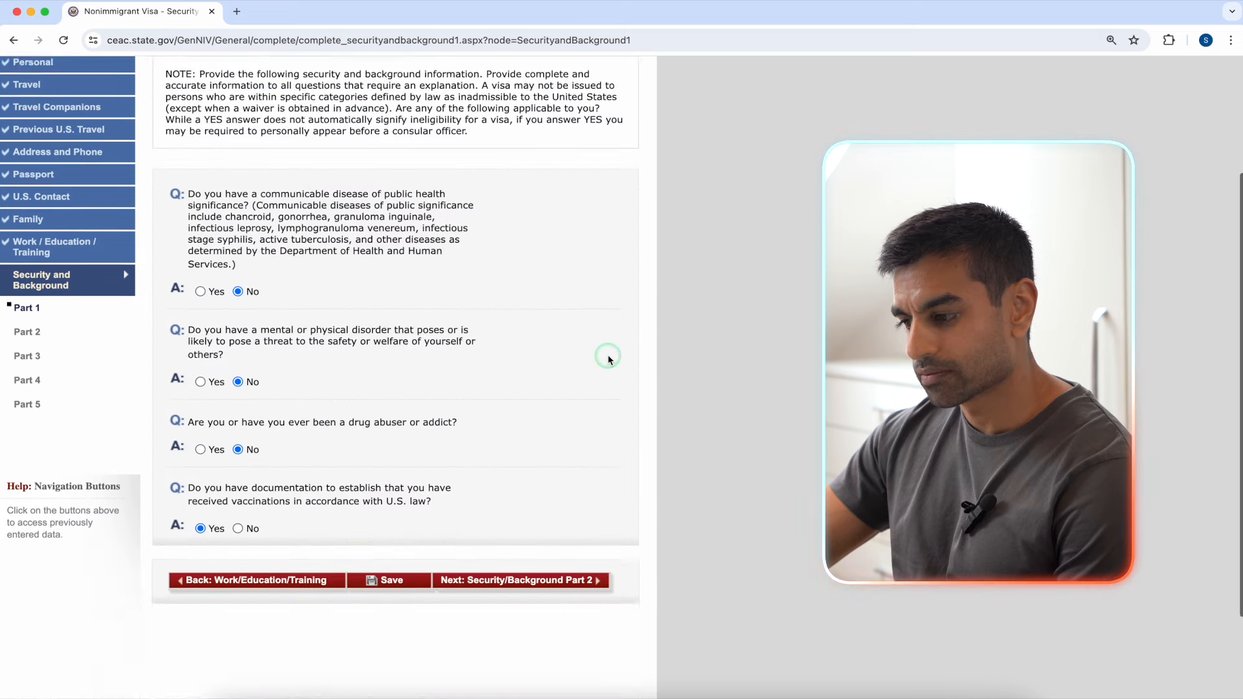
{"action": "scroll", "coordinate": [609, 359], "scroll_direction": "down", "scroll_amount": 2}
{"action": "left_click", "coordinate": [593, 459]}
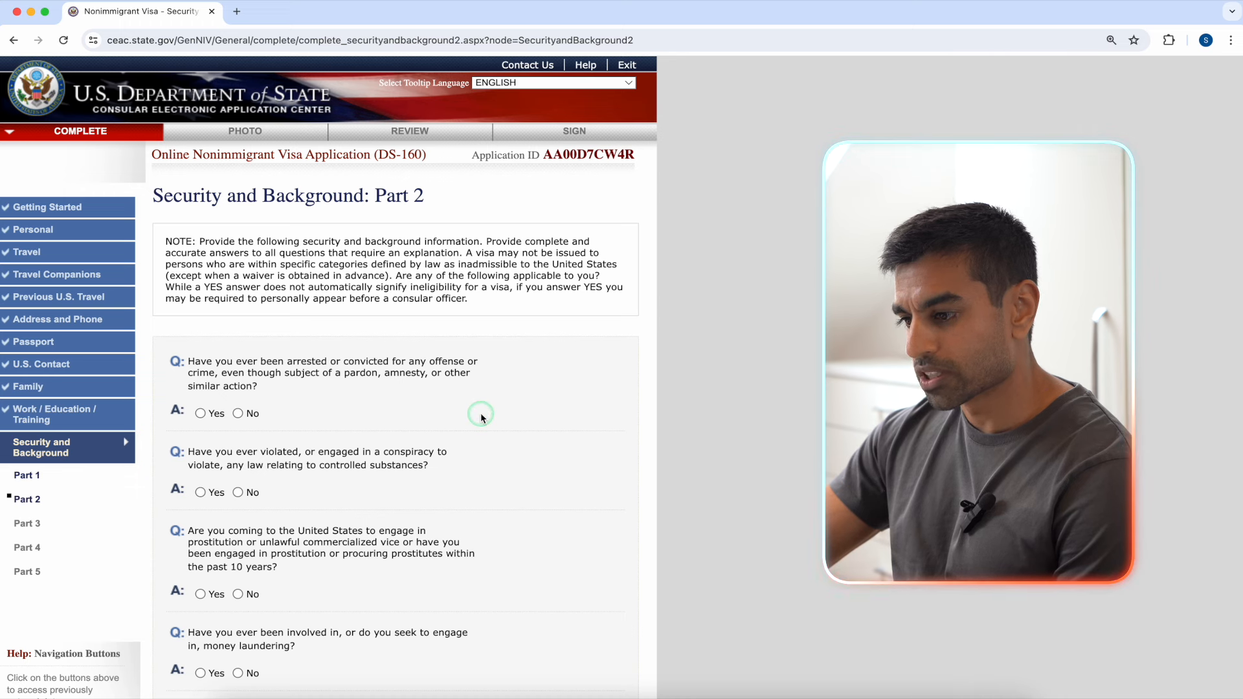
Step: Answer No to the arrest, controlled-substances, prostitution and money-laundering questions
{"action": "left_click", "coordinate": [238, 414]}
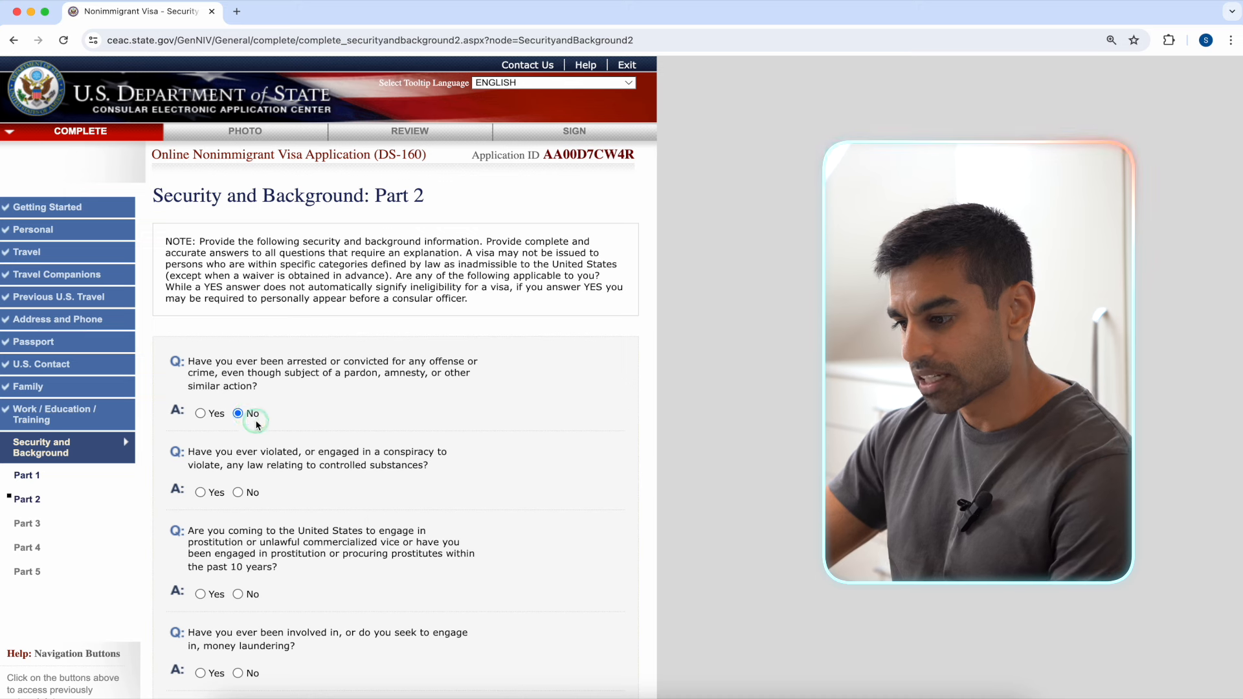
{"action": "left_click", "coordinate": [237, 493]}
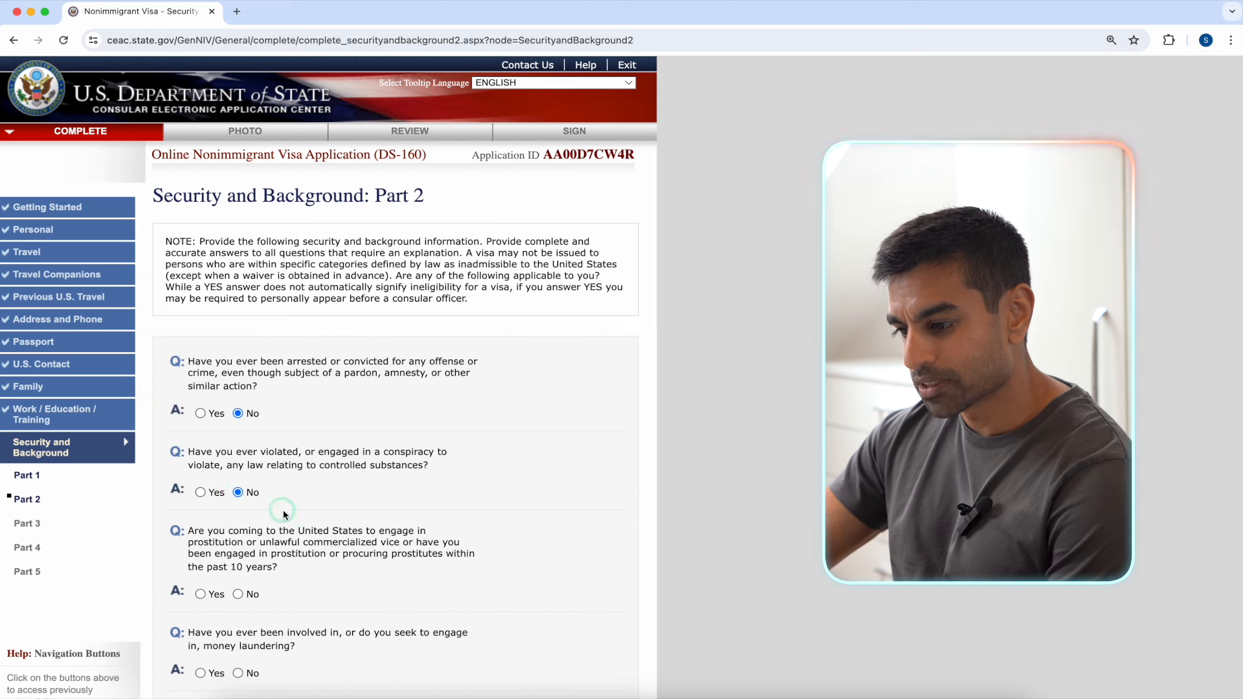
{"action": "scroll", "coordinate": [304, 544], "scroll_direction": "down", "scroll_amount": 1}
{"action": "left_click", "coordinate": [237, 547]}
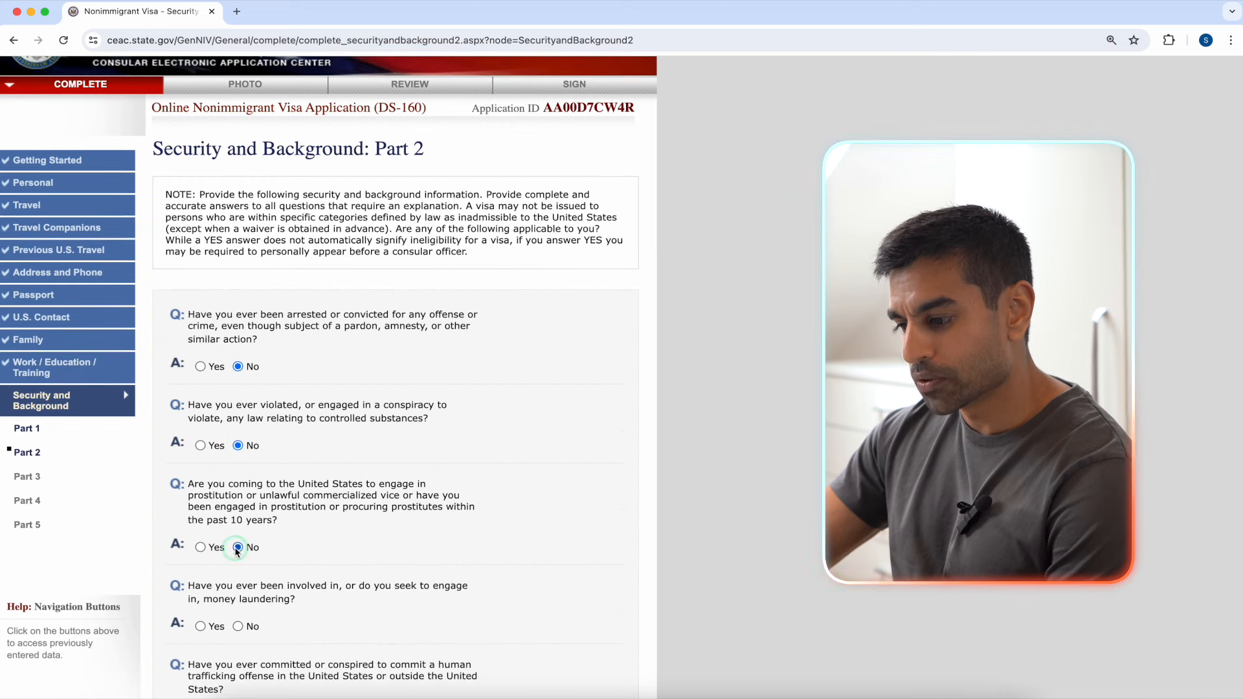
{"action": "left_click", "coordinate": [237, 626]}
Step: Answer No to all the human-trafficking questions and the final Part 2 question
{"action": "scroll", "coordinate": [505, 569], "scroll_direction": "down", "scroll_amount": 8}
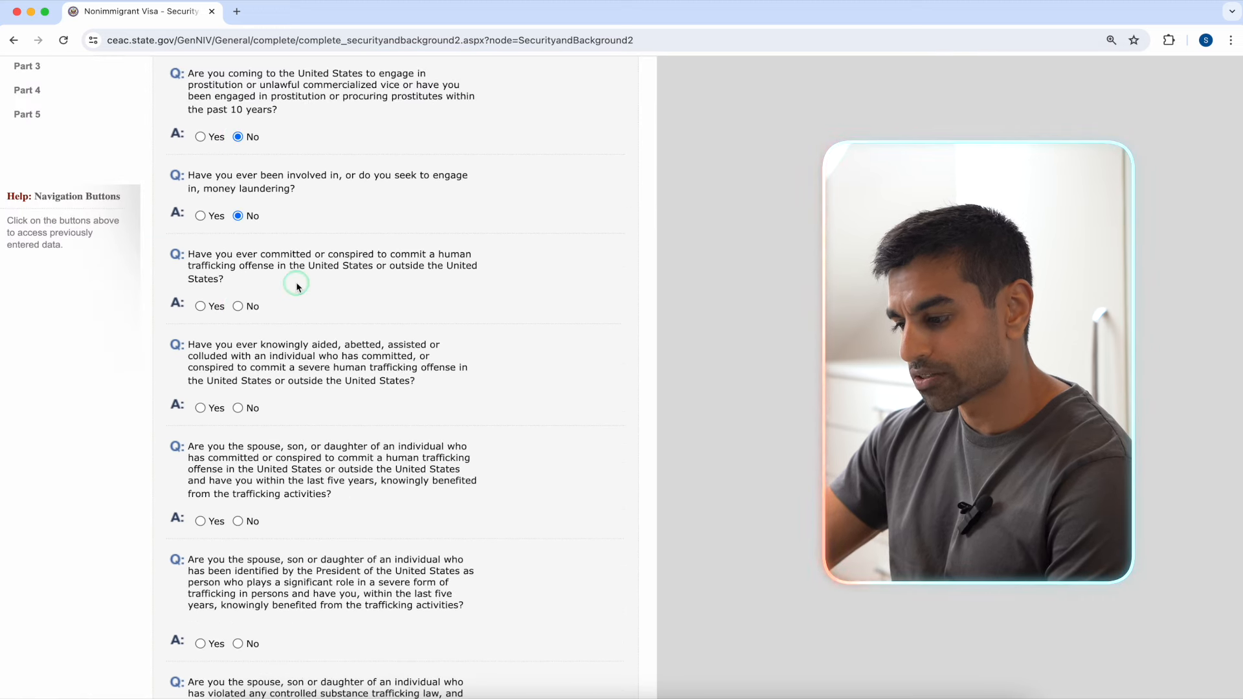
{"action": "left_click", "coordinate": [237, 306]}
{"action": "left_click", "coordinate": [239, 408]}
{"action": "left_click", "coordinate": [238, 521]}
{"action": "scroll", "coordinate": [366, 560], "scroll_direction": "down", "scroll_amount": 1}
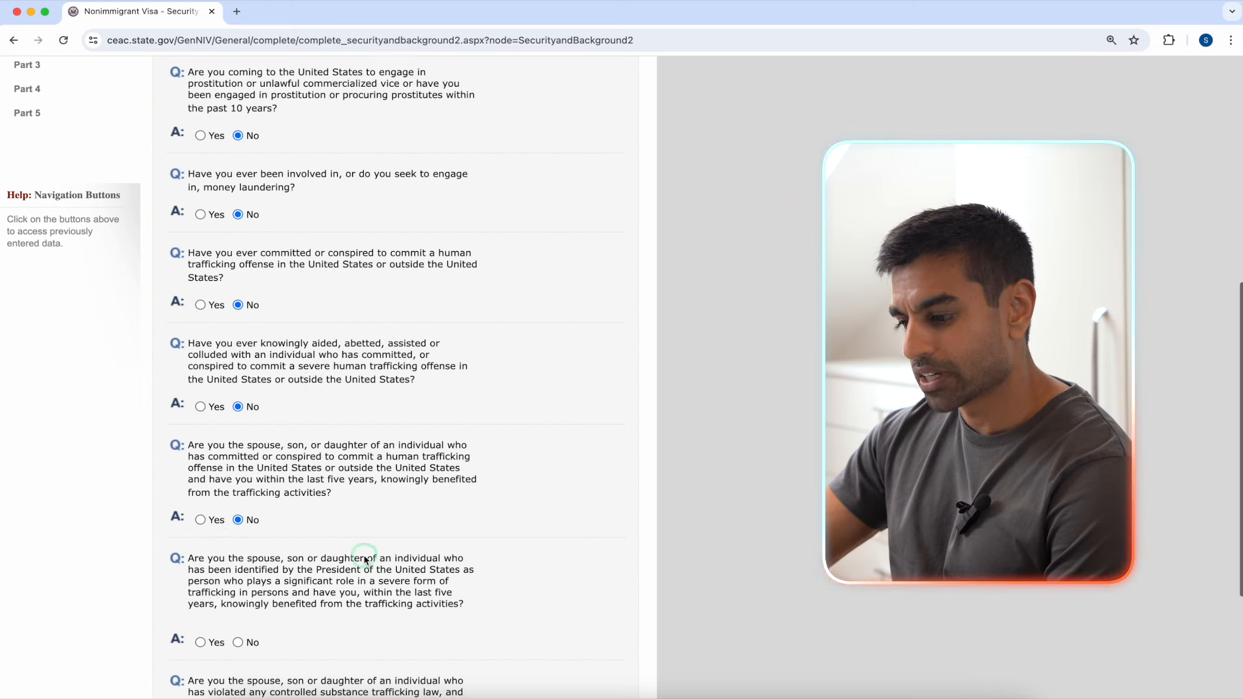
{"action": "scroll", "coordinate": [365, 560], "scroll_direction": "down", "scroll_amount": 2}
{"action": "left_click", "coordinate": [237, 553]}
{"action": "left_click", "coordinate": [238, 655]}
{"action": "scroll", "coordinate": [388, 635], "scroll_direction": "down", "scroll_amount": 2}
Step: Save the Part 2 answers and proceed to Security and Background Part 3
{"action": "left_click", "coordinate": [391, 622]}
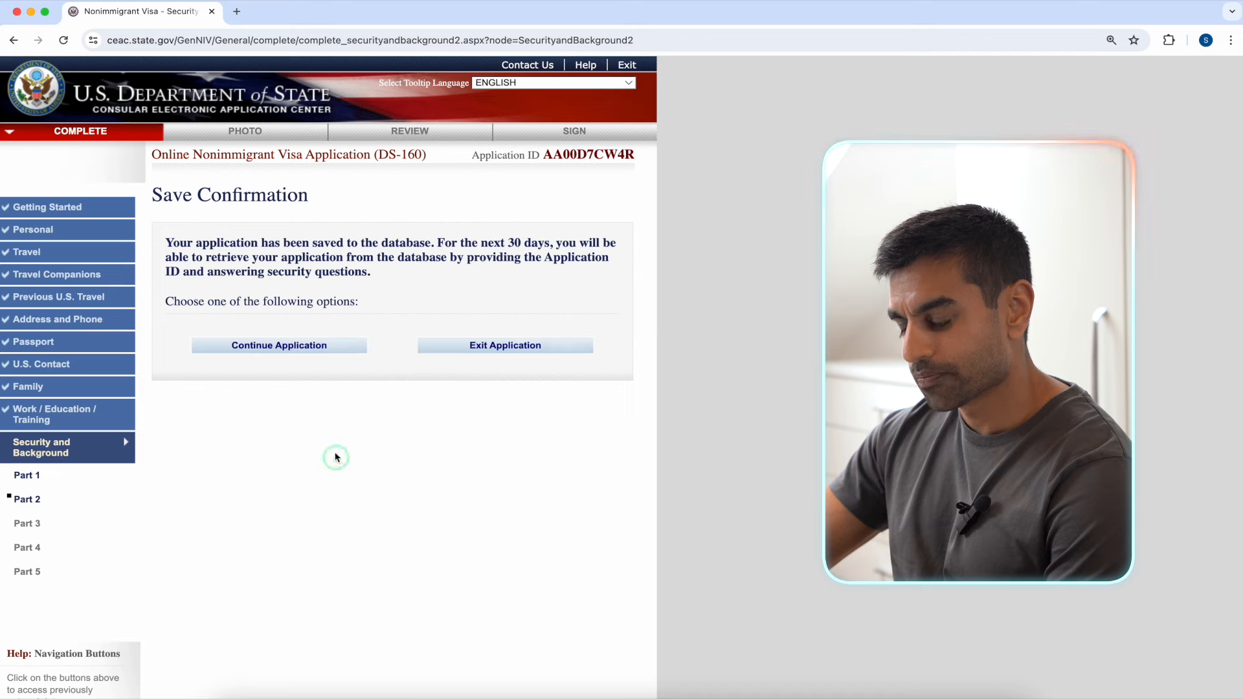
{"action": "left_click", "coordinate": [299, 350]}
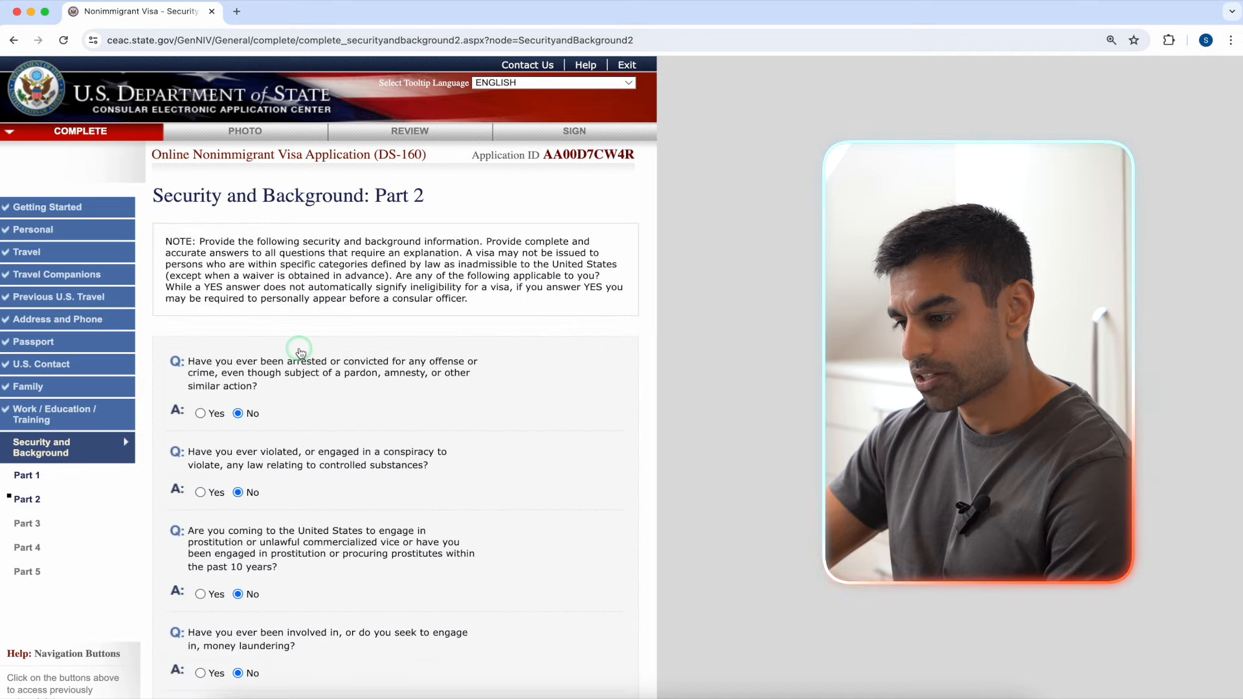
{"action": "scroll", "coordinate": [550, 339], "scroll_direction": "down", "scroll_amount": 10}
{"action": "left_click", "coordinate": [561, 567]}
{"action": "left_click", "coordinate": [560, 582]}
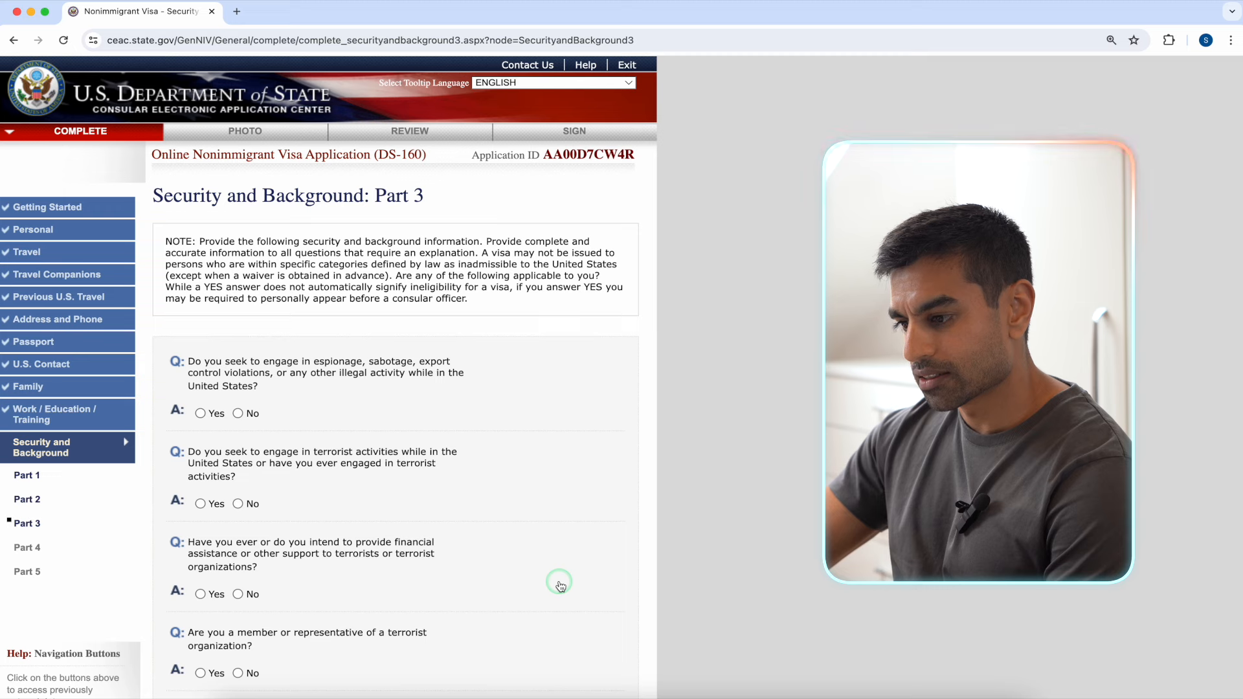
Step: Answer No to every Part 3 question, from espionage and terrorism through FARC
{"action": "left_click", "coordinate": [238, 413]}
{"action": "left_click", "coordinate": [238, 503]}
{"action": "left_click", "coordinate": [238, 594]}
{"action": "left_click", "coordinate": [238, 673]}
{"action": "scroll", "coordinate": [393, 441], "scroll_direction": "down", "scroll_amount": 5}
{"action": "left_click", "coordinate": [238, 469]}
{"action": "left_click", "coordinate": [238, 551]}
{"action": "left_click", "coordinate": [238, 630]}
{"action": "scroll", "coordinate": [422, 606], "scroll_direction": "down", "scroll_amount": 2}
{"action": "left_click", "coordinate": [238, 592]}
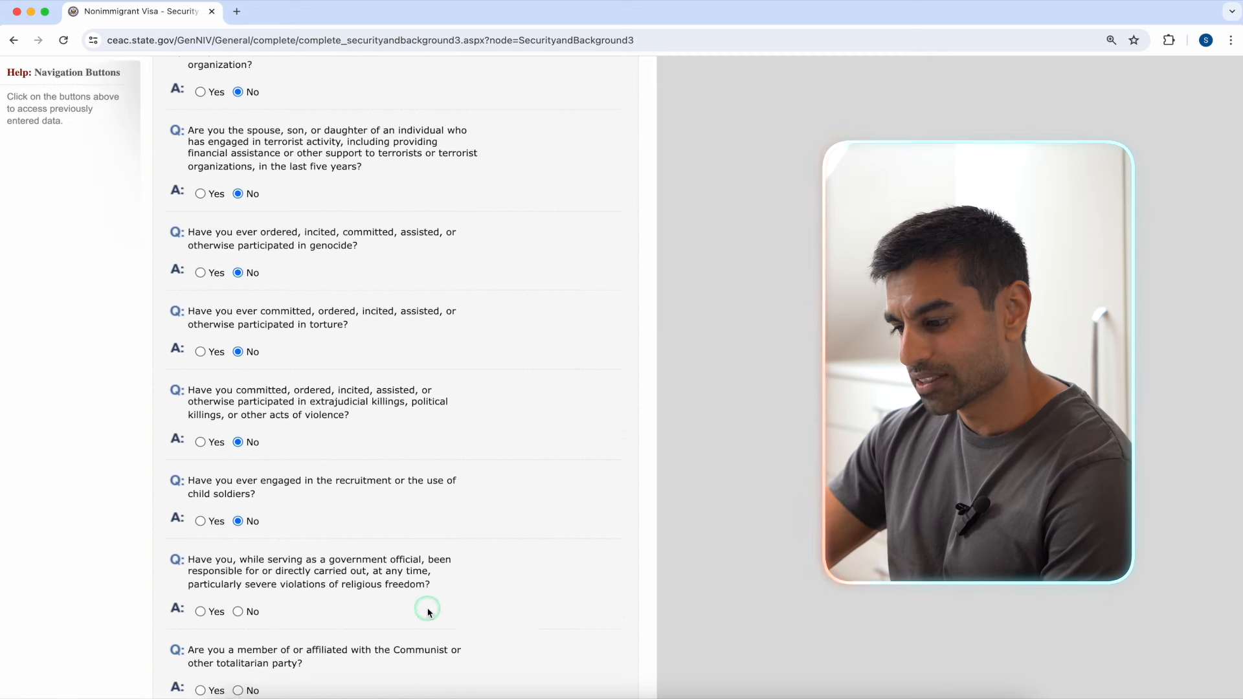
{"action": "left_click", "coordinate": [238, 590]}
{"action": "scroll", "coordinate": [511, 592], "scroll_direction": "down", "scroll_amount": 8}
{"action": "scroll", "coordinate": [575, 356], "scroll_direction": "up", "scroll_amount": 10}
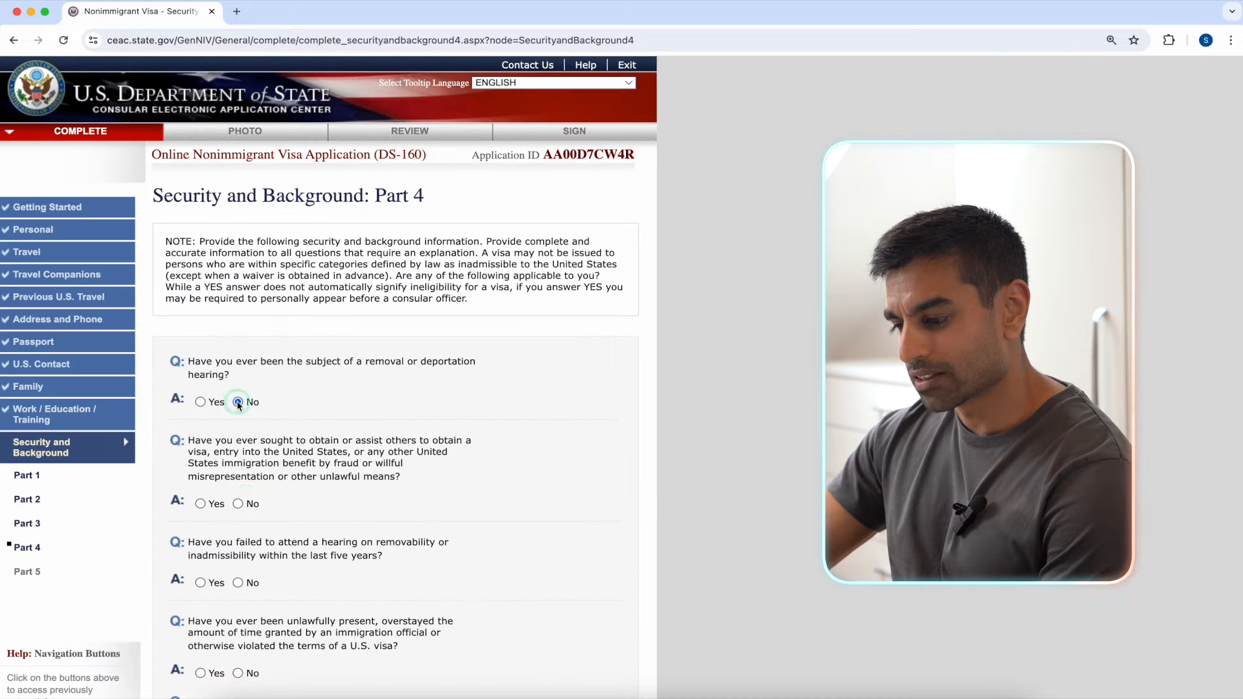
Step: Answer No to all Security and Background Part 4 questions and save
{"action": "left_click", "coordinate": [238, 425]}
{"action": "left_click", "coordinate": [238, 486]}
{"action": "left_click", "coordinate": [237, 544]}
{"action": "scroll", "coordinate": [324, 389], "scroll_direction": "down", "scroll_amount": 3}
{"action": "left_click", "coordinate": [238, 365]}
{"action": "left_click", "coordinate": [237, 444]}
{"action": "scroll", "coordinate": [328, 452], "scroll_direction": "down", "scroll_amount": 1}
{"action": "left_click", "coordinate": [238, 528]}
{"action": "left_click", "coordinate": [237, 607]}
Step: Answer No to every Part 5 question, including exchange-visitor and polygamy, and save
{"action": "scroll", "coordinate": [390, 626], "scroll_direction": "down", "scroll_amount": 4}
{"action": "left_click", "coordinate": [388, 679]}
{"action": "left_click", "coordinate": [320, 352]}
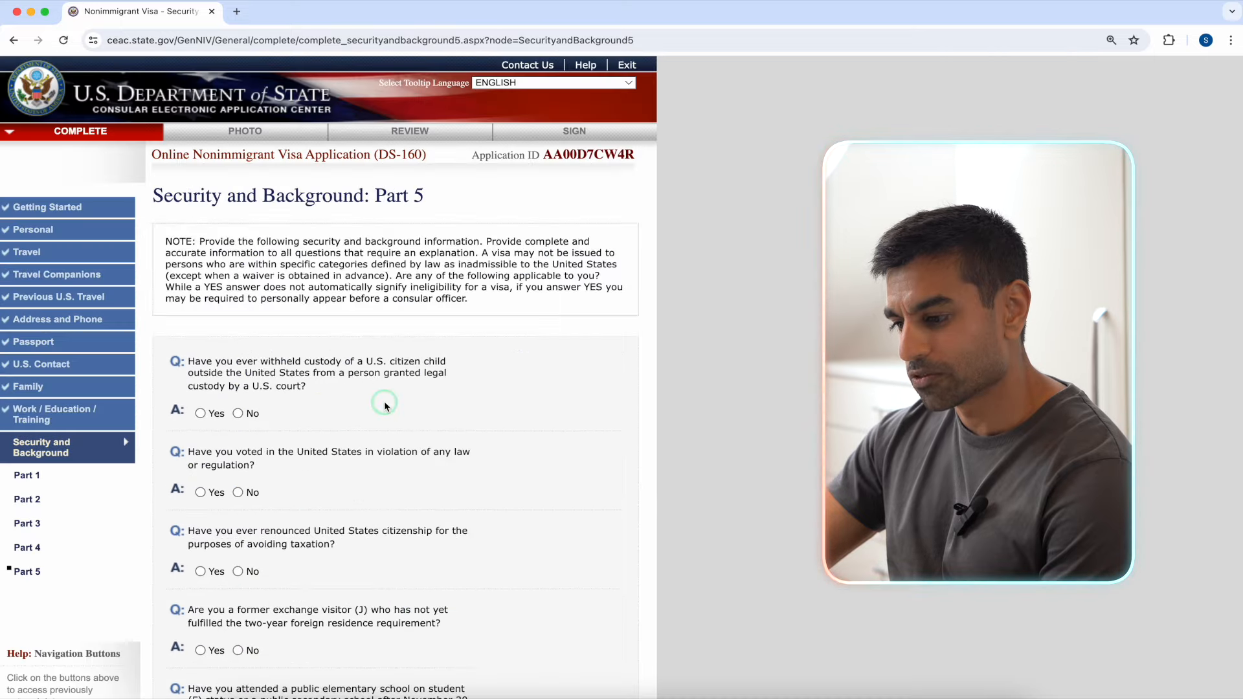
{"action": "left_click", "coordinate": [237, 413]}
{"action": "left_click", "coordinate": [238, 492]}
{"action": "left_click", "coordinate": [238, 571]}
{"action": "left_click", "coordinate": [238, 650]}
{"action": "scroll", "coordinate": [324, 550], "scroll_direction": "down", "scroll_amount": 12}
{"action": "left_click", "coordinate": [237, 525]}
{"action": "left_click", "coordinate": [237, 544]}
{"action": "left_click", "coordinate": [238, 542]}
{"action": "left_click", "coordinate": [237, 520]}
{"action": "left_click", "coordinate": [237, 556]}
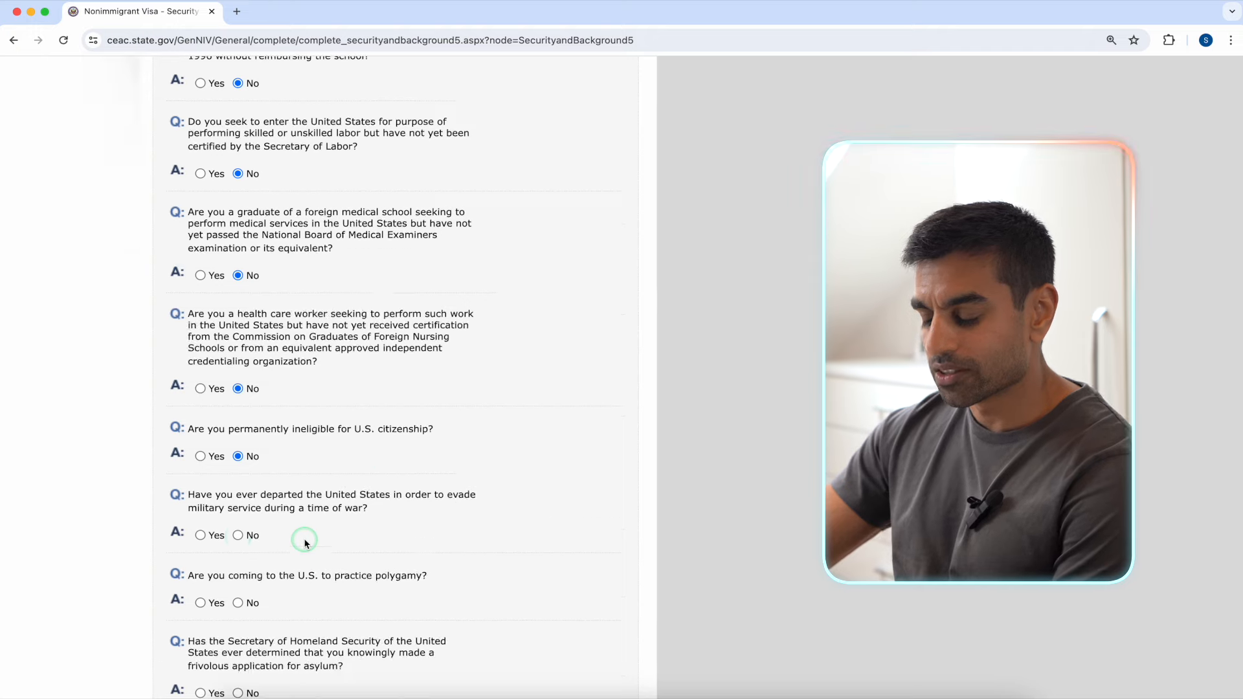
{"action": "left_click", "coordinate": [238, 546]}
{"action": "left_click", "coordinate": [237, 564]}
{"action": "left_click", "coordinate": [388, 616]}
{"action": "left_click", "coordinate": [299, 345]}
Step: Upload PHOTO.jpg as the applicant's photo through the photo upload tool
{"action": "left_click", "coordinate": [561, 616]}
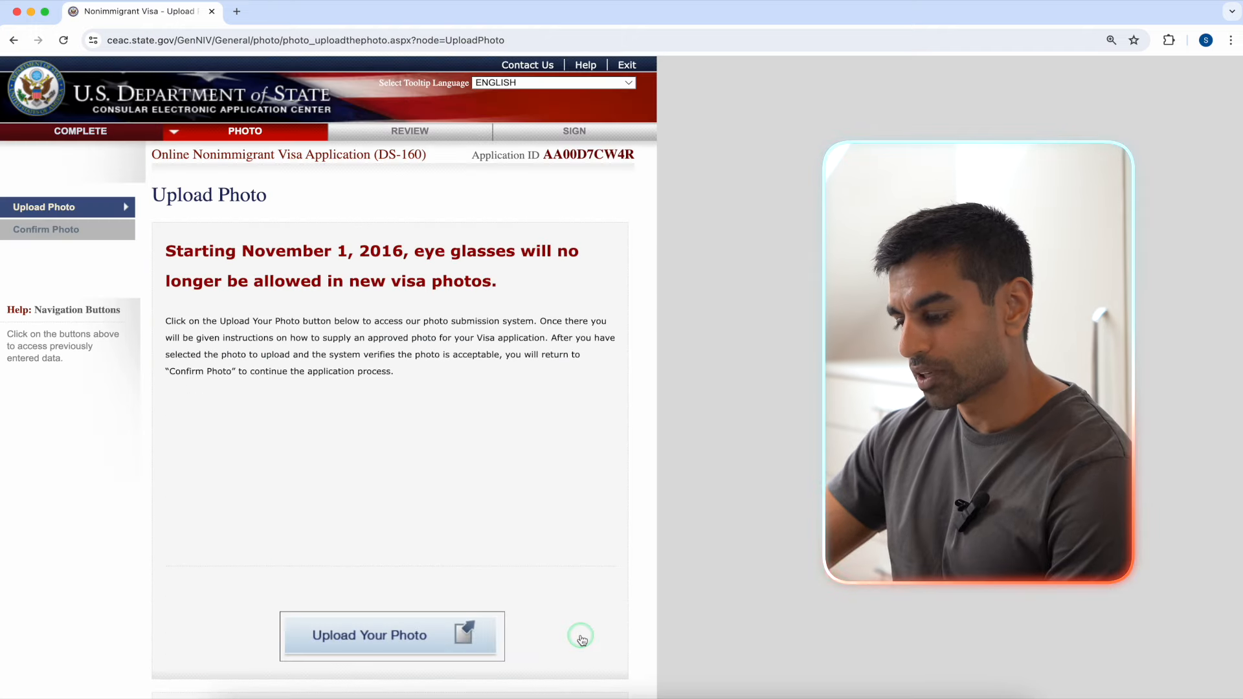
{"action": "left_click", "coordinate": [424, 634]}
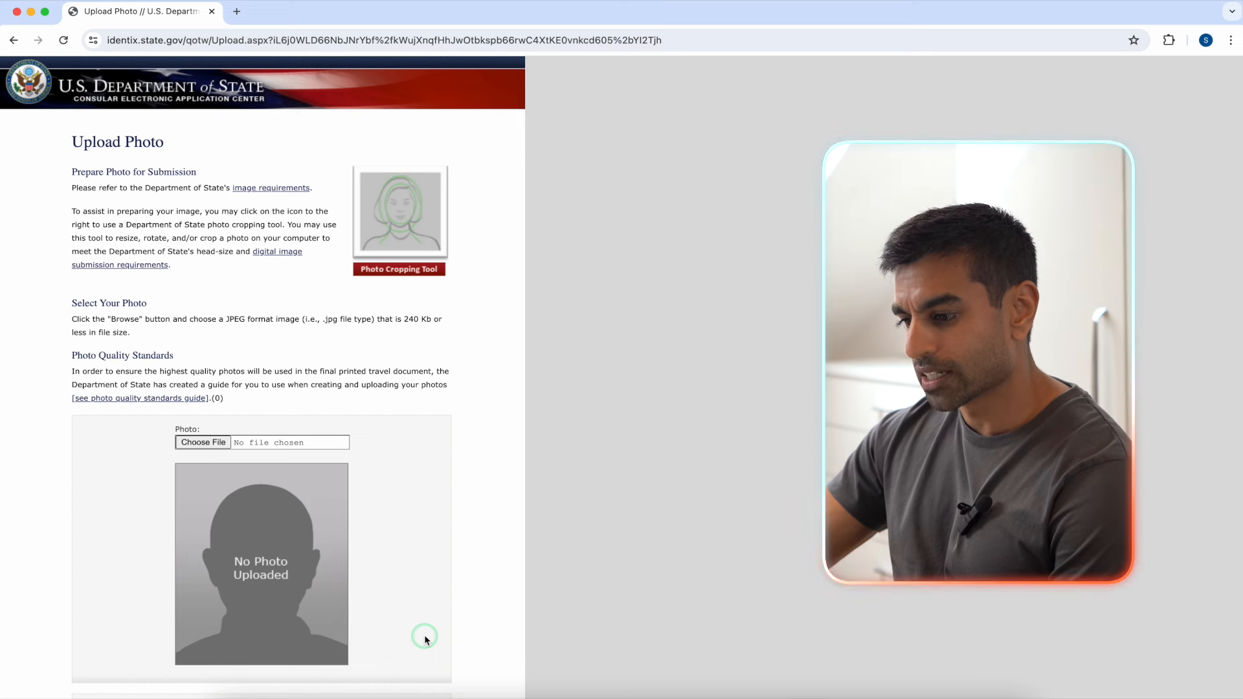
{"action": "left_click", "coordinate": [203, 442]}
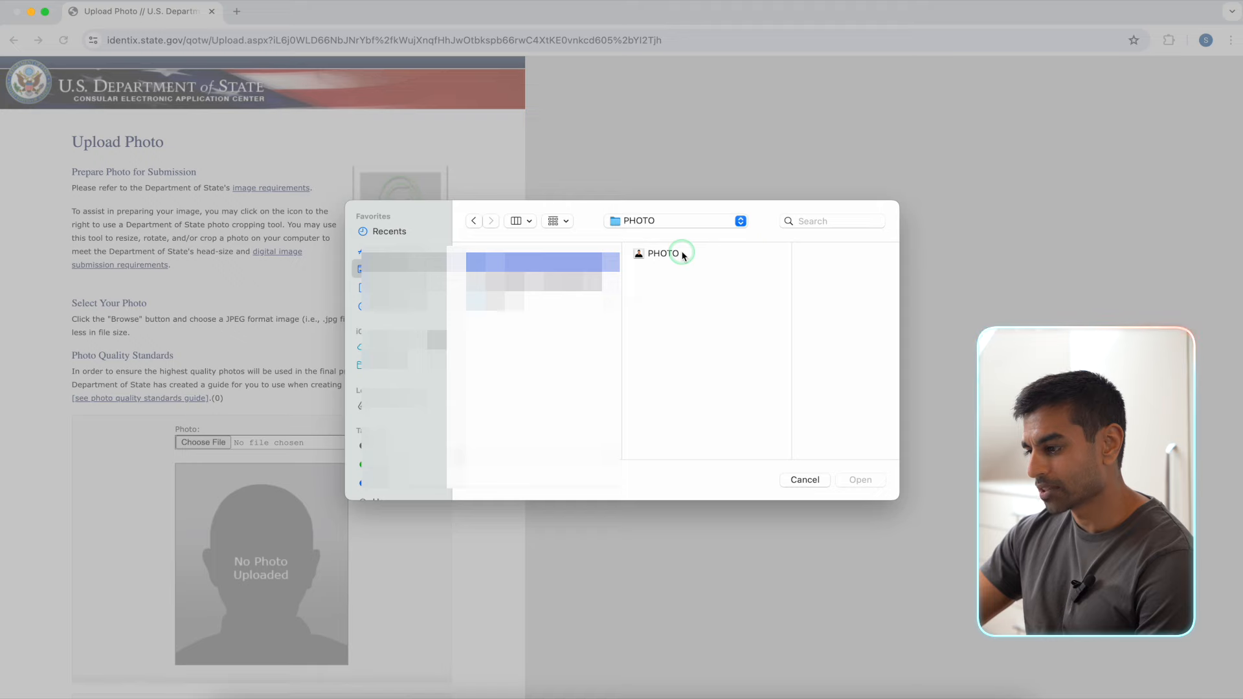
{"action": "left_click", "coordinate": [663, 253]}
{"action": "left_click", "coordinate": [851, 480]}
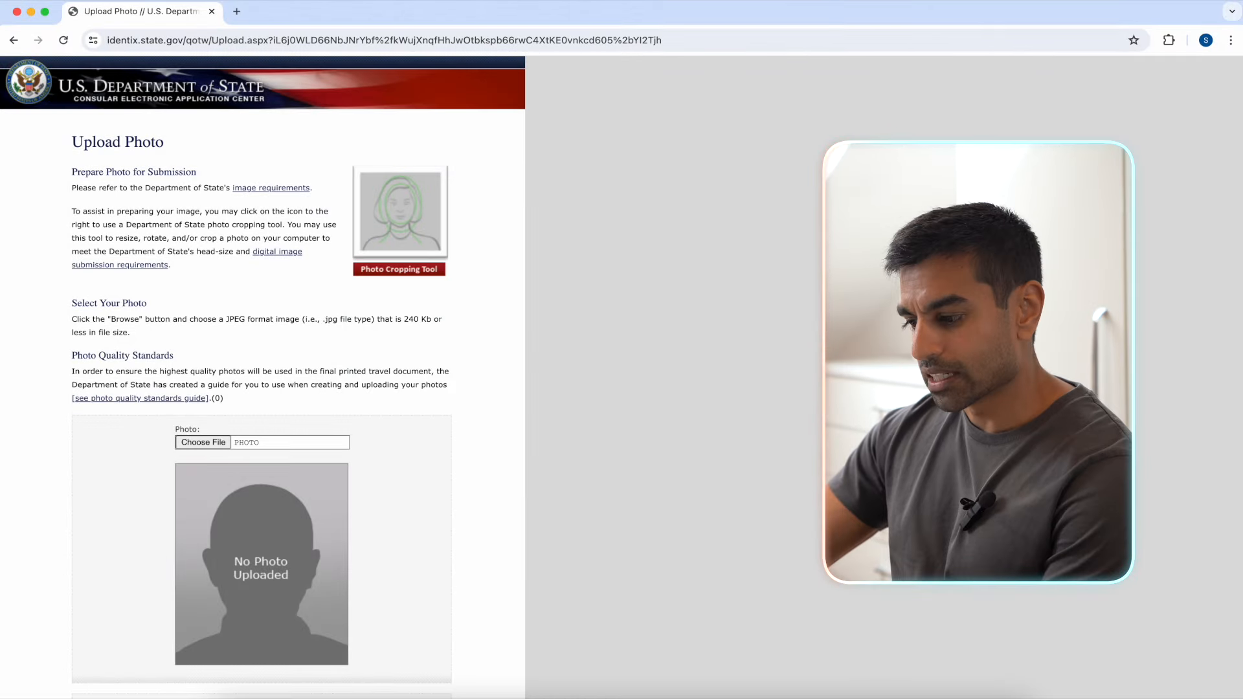
{"action": "scroll", "coordinate": [487, 462], "scroll_direction": "down", "scroll_amount": 3}
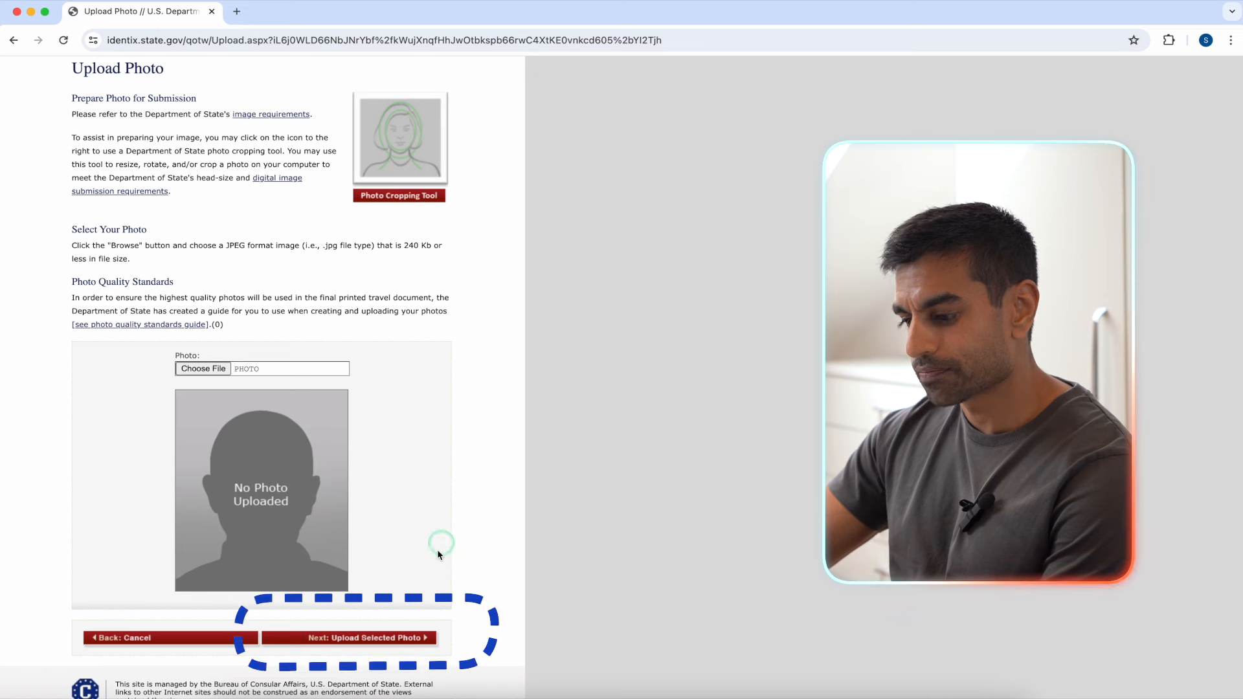
{"action": "left_click", "coordinate": [402, 638]}
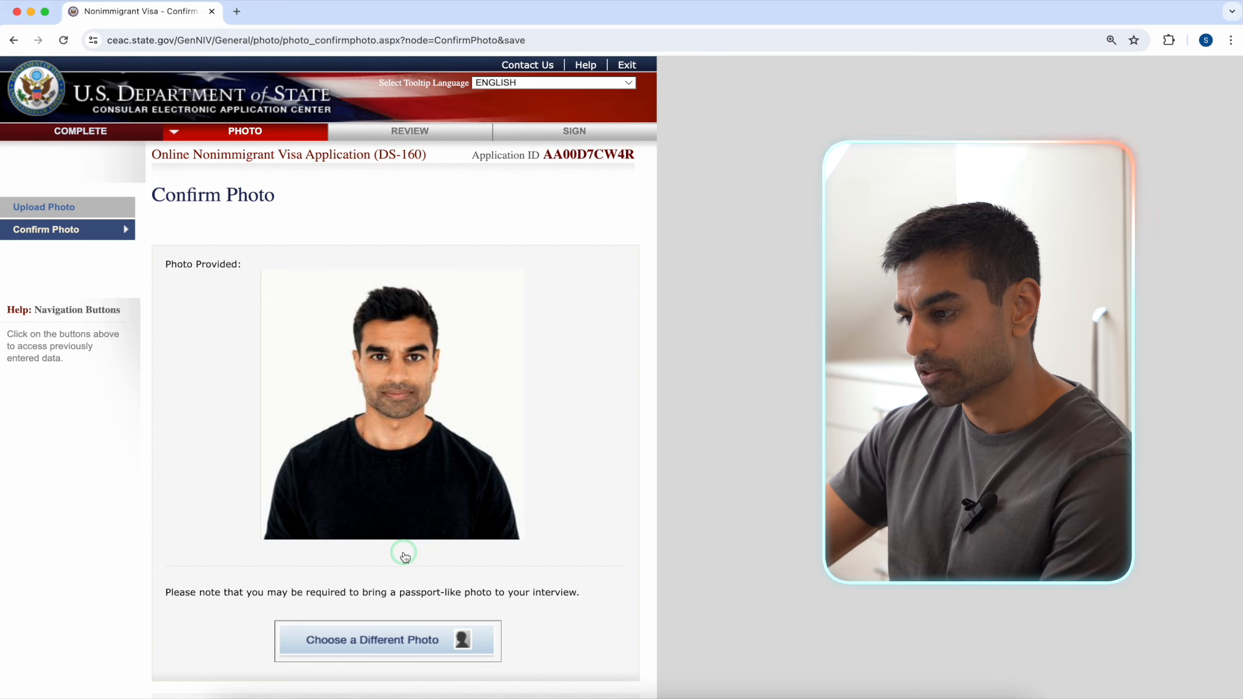
Step: Accept the photo and step through the travel and U.S. contact review pages
{"action": "scroll", "coordinate": [592, 538], "scroll_direction": "down", "scroll_amount": 2}
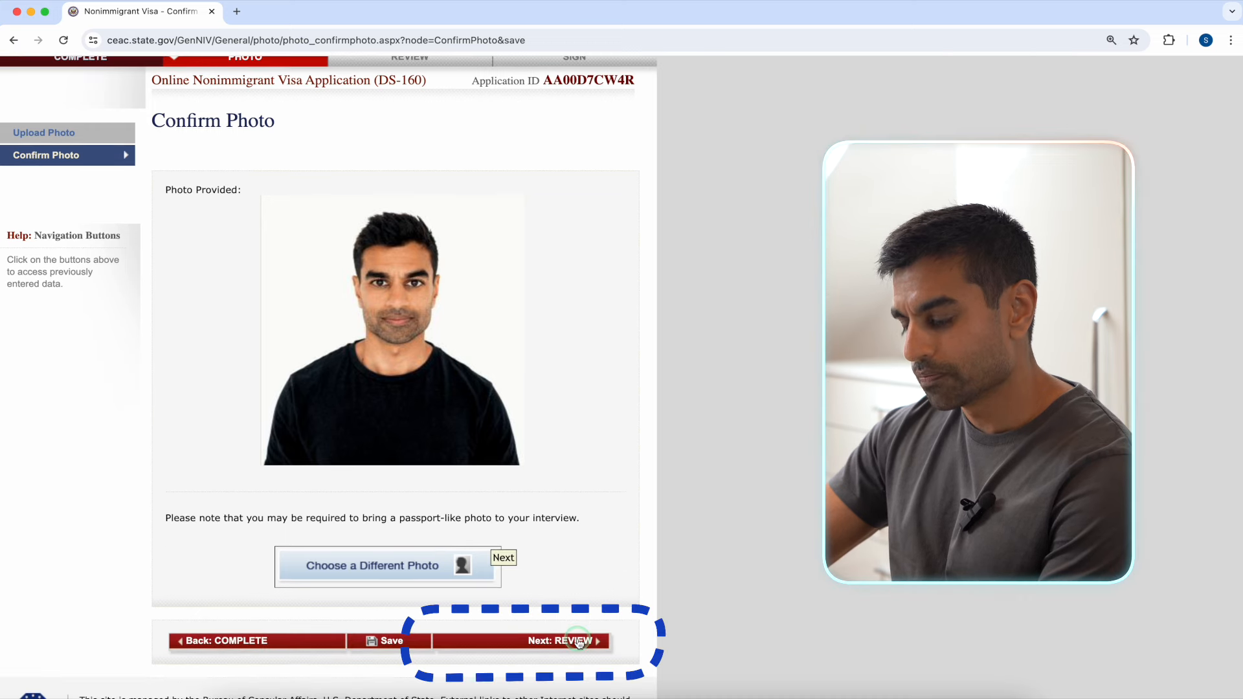
{"action": "left_click", "coordinate": [579, 641]}
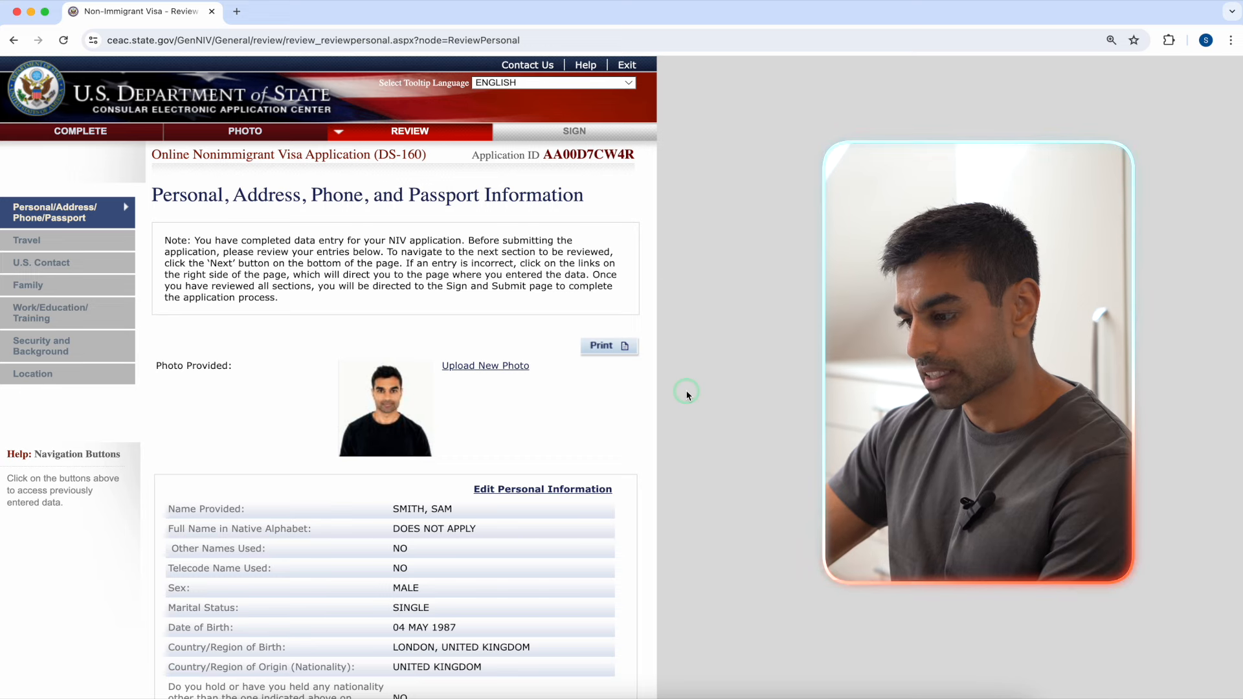
{"action": "scroll", "coordinate": [687, 394], "scroll_direction": "down", "scroll_amount": 15}
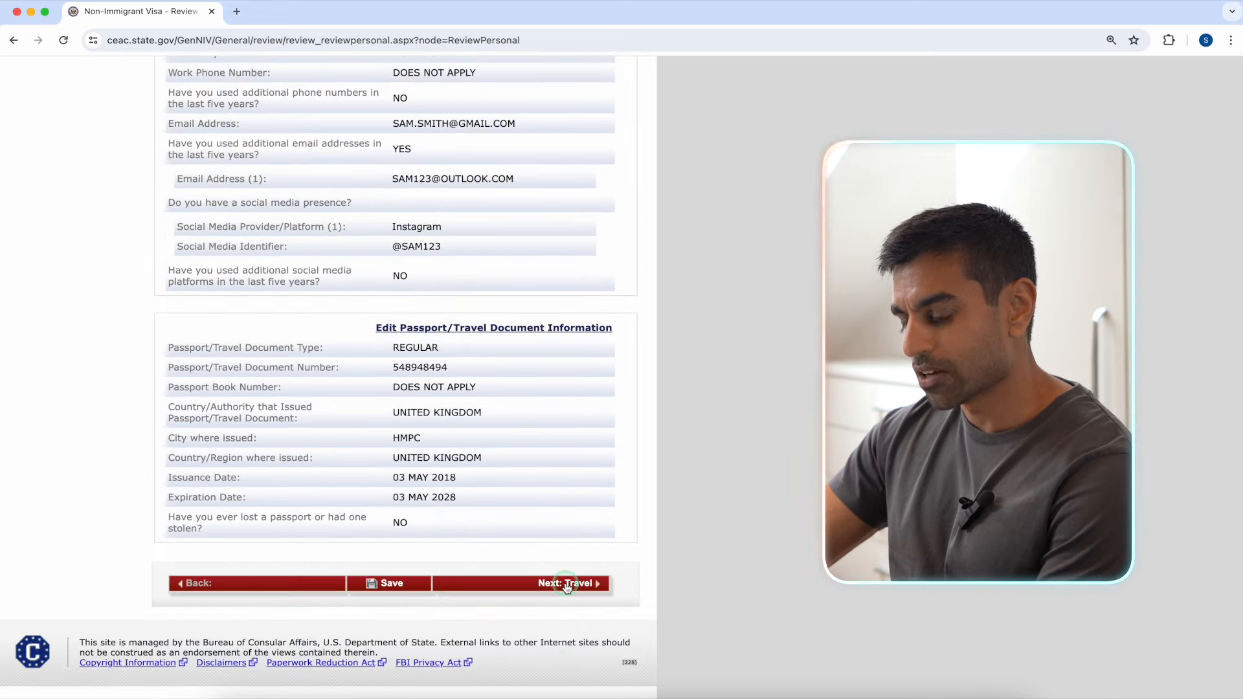
{"action": "left_click", "coordinate": [567, 584]}
{"action": "scroll", "coordinate": [567, 584], "scroll_direction": "down", "scroll_amount": 10}
{"action": "left_click", "coordinate": [569, 584]}
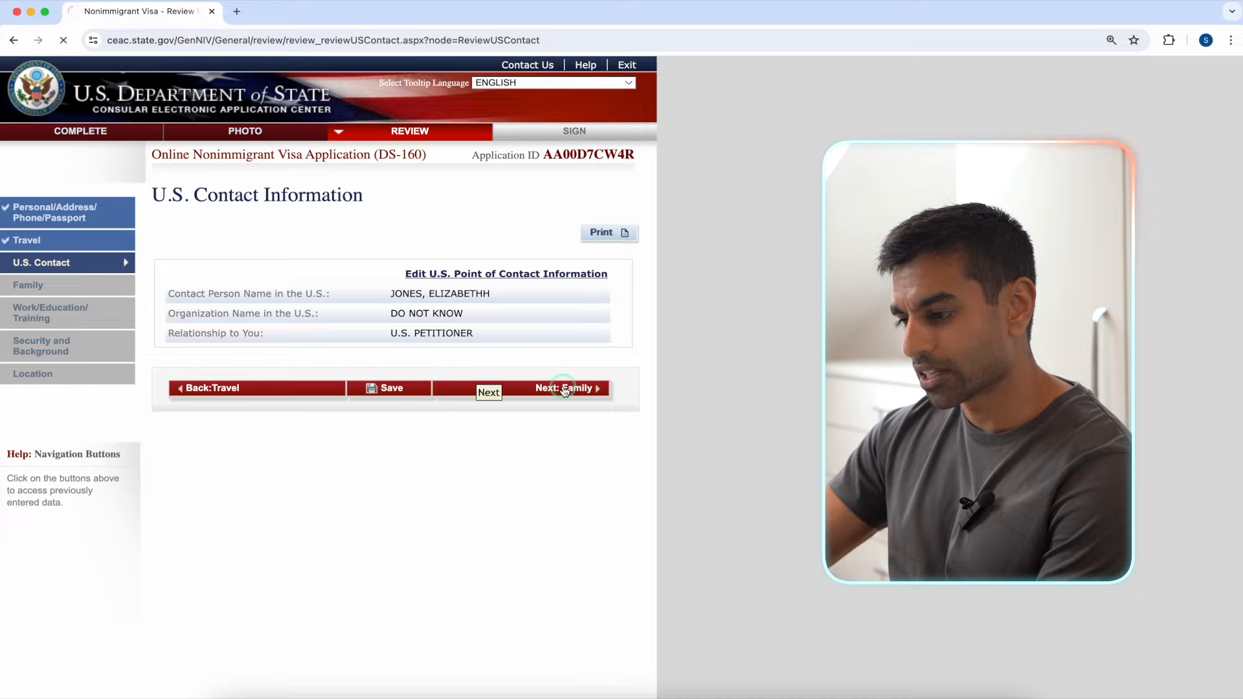
Step: Continue through the work/education, security and location reviews to Sign and Submit
{"action": "scroll", "coordinate": [565, 390], "scroll_direction": "down", "scroll_amount": 10}
{"action": "left_click", "coordinate": [563, 561]}
{"action": "scroll", "coordinate": [563, 561], "scroll_direction": "down", "scroll_amount": 10}
{"action": "left_click", "coordinate": [564, 615]}
{"action": "scroll", "coordinate": [564, 625], "scroll_direction": "down", "scroll_amount": 8}
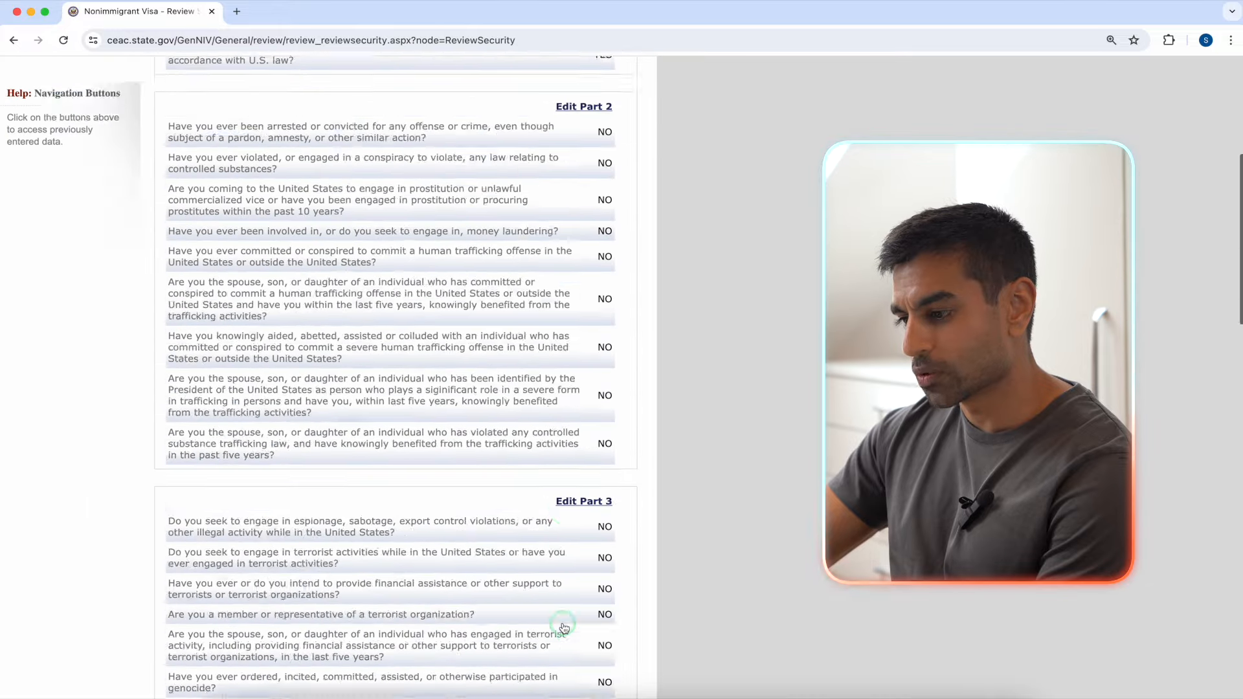
{"action": "scroll", "coordinate": [563, 627], "scroll_direction": "down", "scroll_amount": 10}
{"action": "left_click", "coordinate": [567, 644]}
{"action": "left_click", "coordinate": [562, 410]}
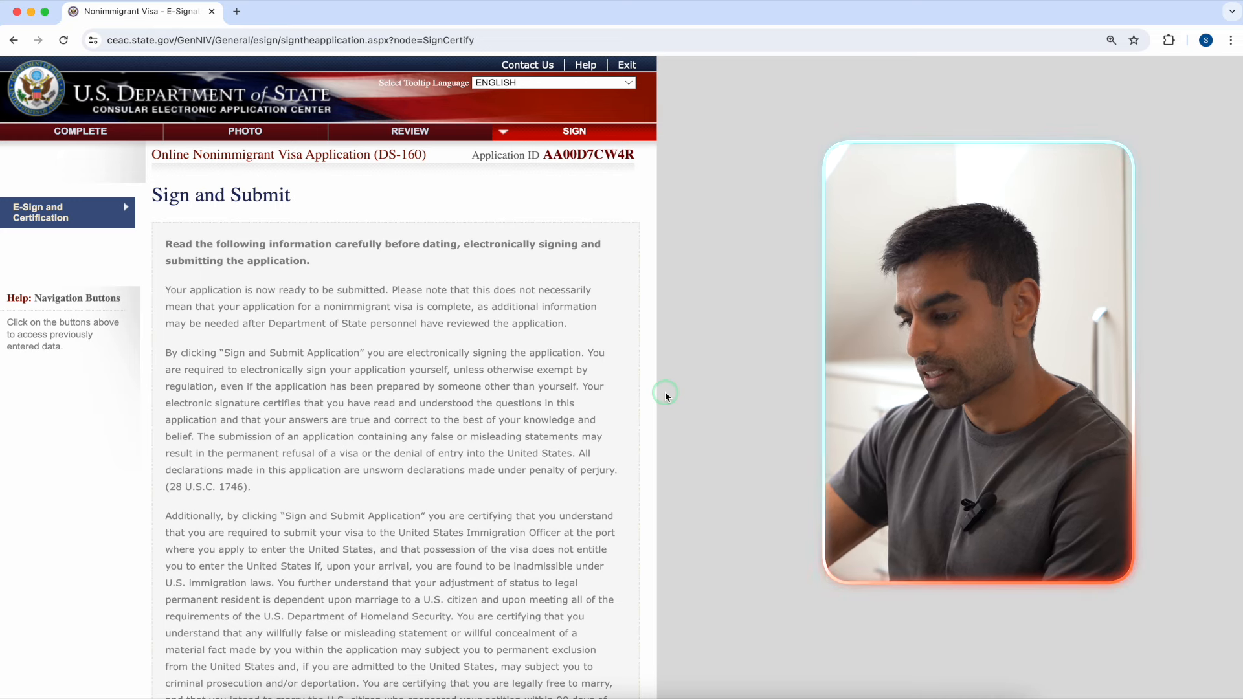
Step: Certify receipt of the IMBRA Pamphlet and answer No to whether anyone assisted
{"action": "scroll", "coordinate": [665, 391], "scroll_direction": "down", "scroll_amount": 15}
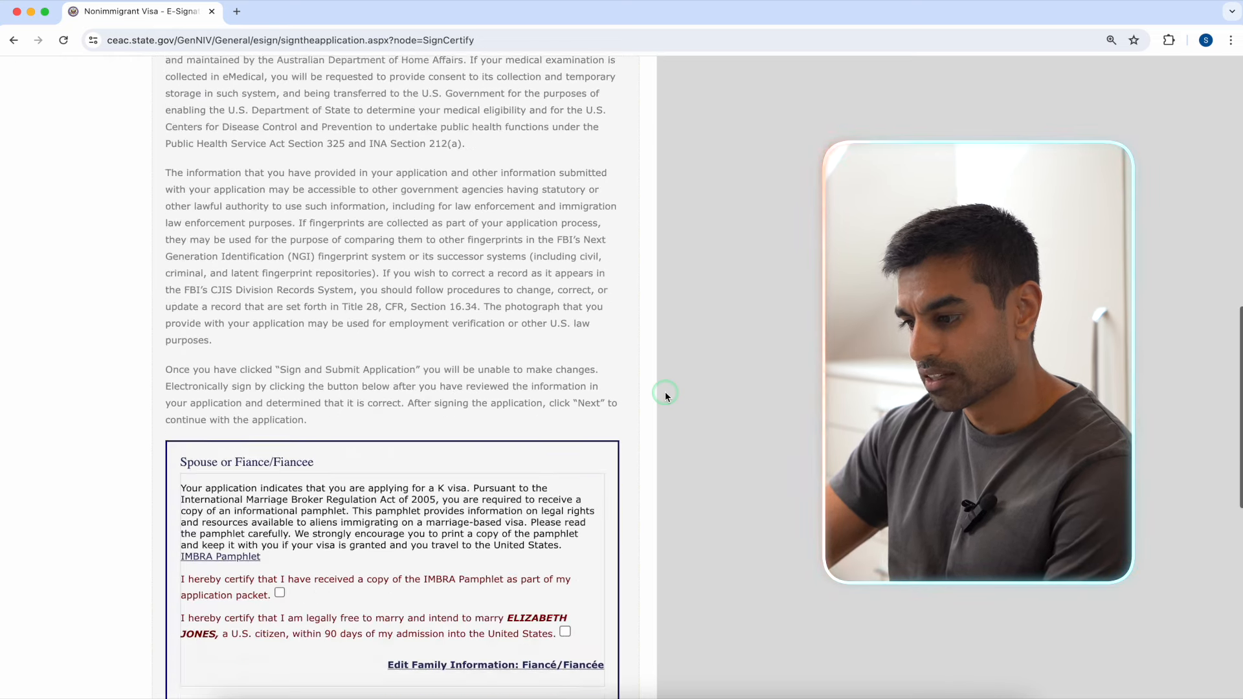
{"action": "scroll", "coordinate": [666, 391], "scroll_direction": "down", "scroll_amount": 5}
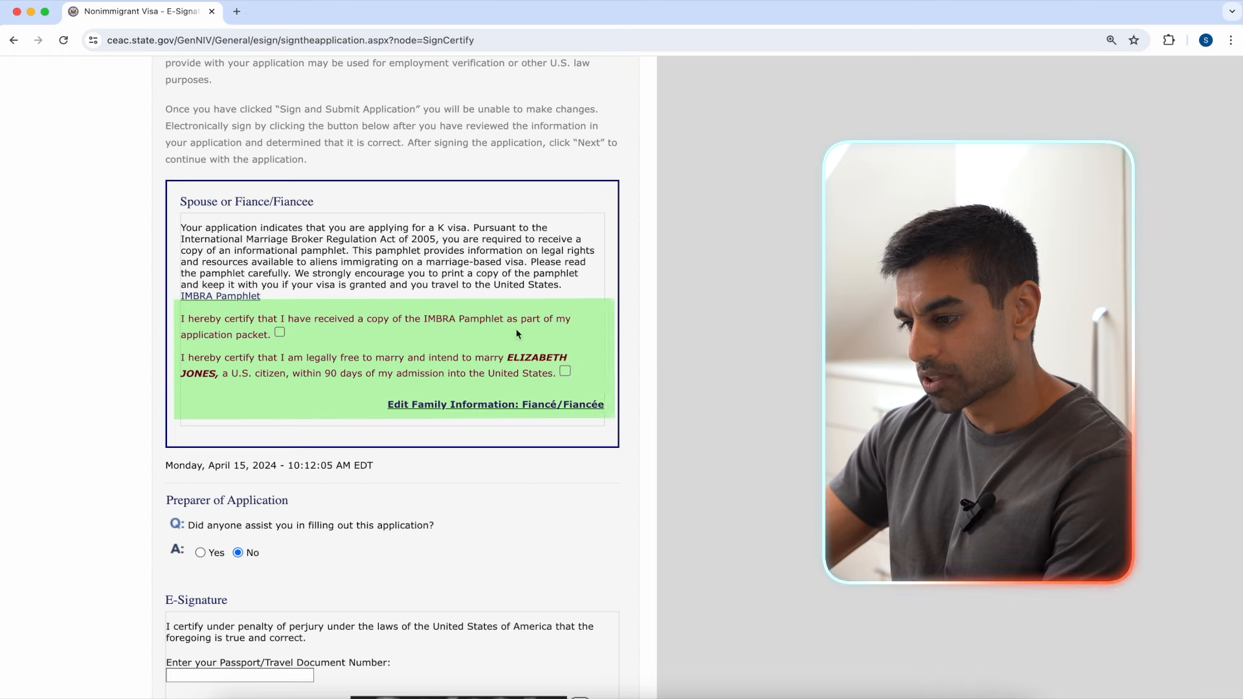
{"action": "left_click", "coordinate": [279, 332]}
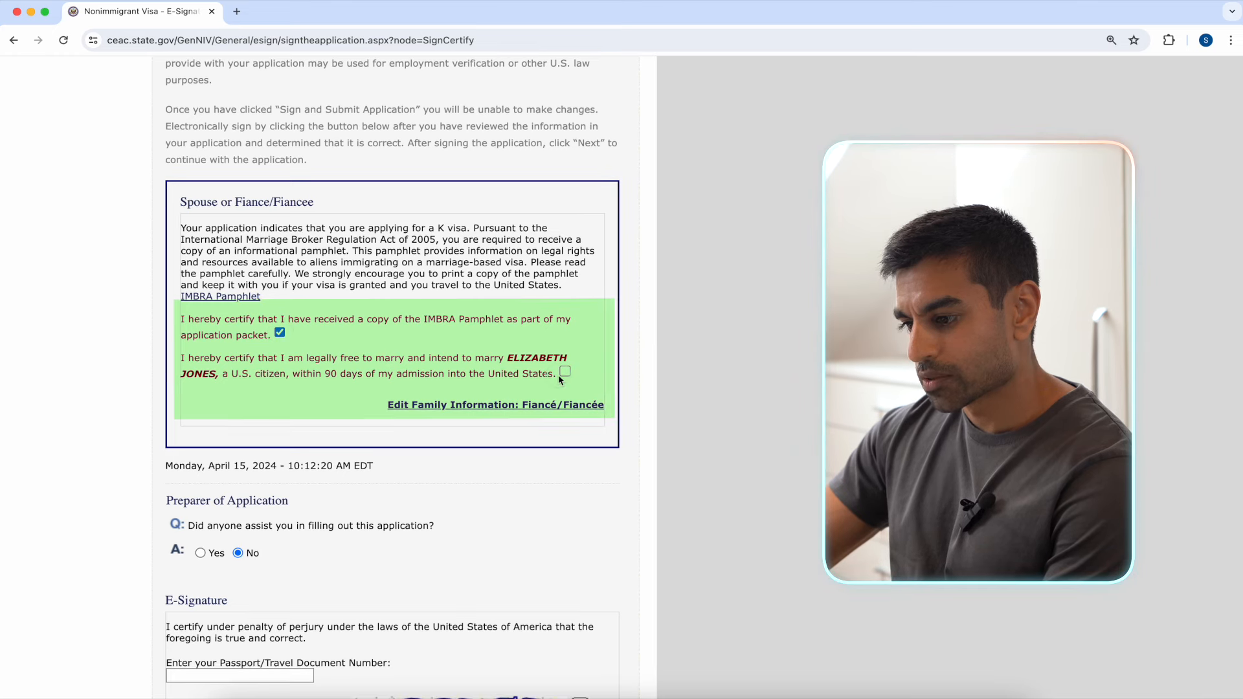
{"action": "scroll", "coordinate": [564, 375], "scroll_direction": "down", "scroll_amount": 2}
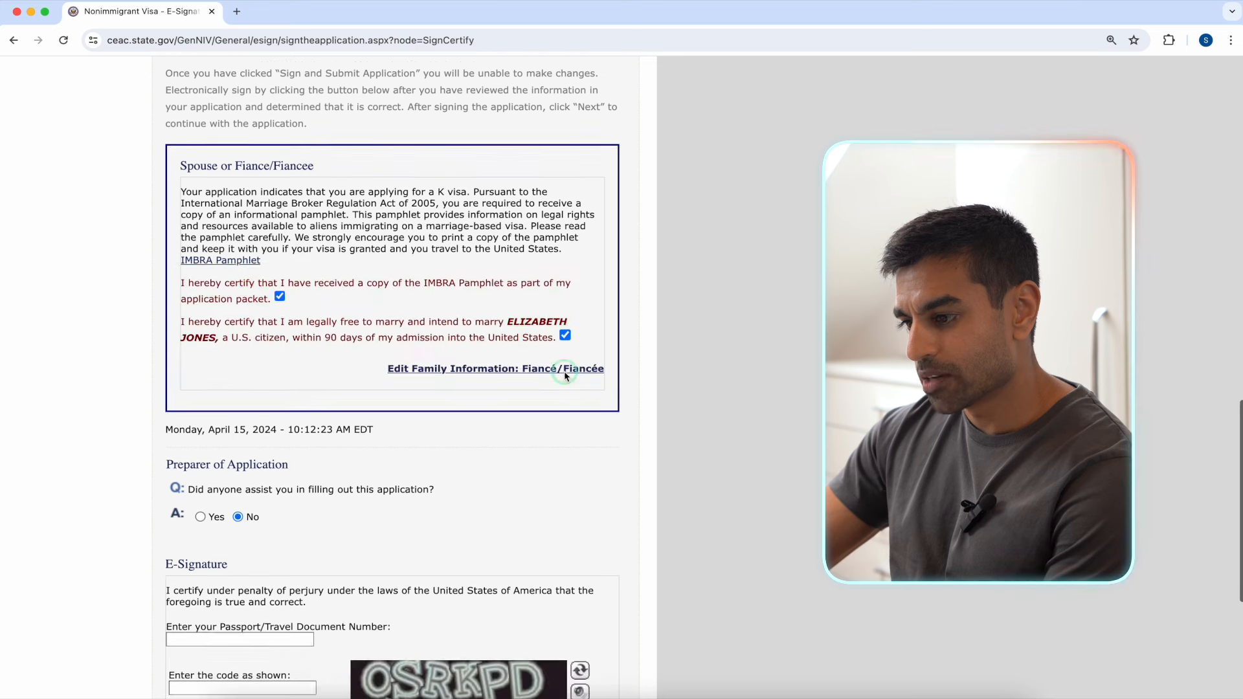
{"action": "scroll", "coordinate": [564, 373], "scroll_direction": "down", "scroll_amount": 1}
{"action": "left_click", "coordinate": [246, 400]}
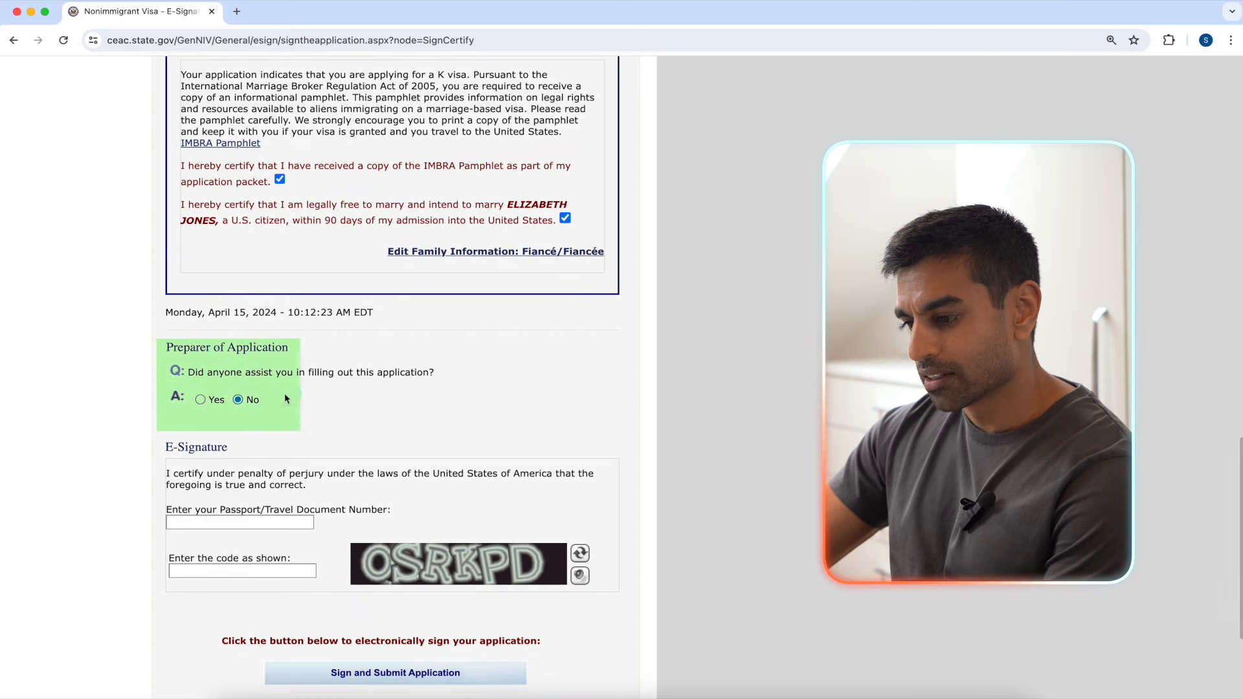
{"action": "left_click", "coordinate": [248, 402]}
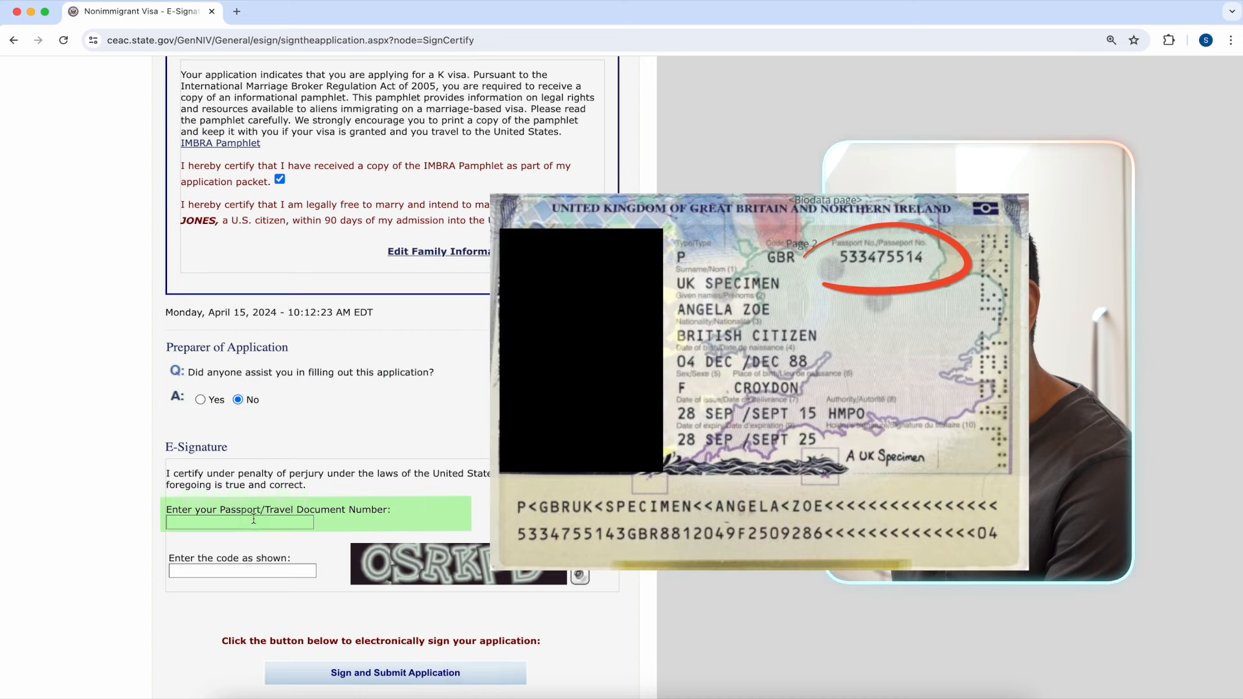
Step: Enter the passport number and verification code, then sign and submit the application
{"action": "left_click", "coordinate": [254, 522]}
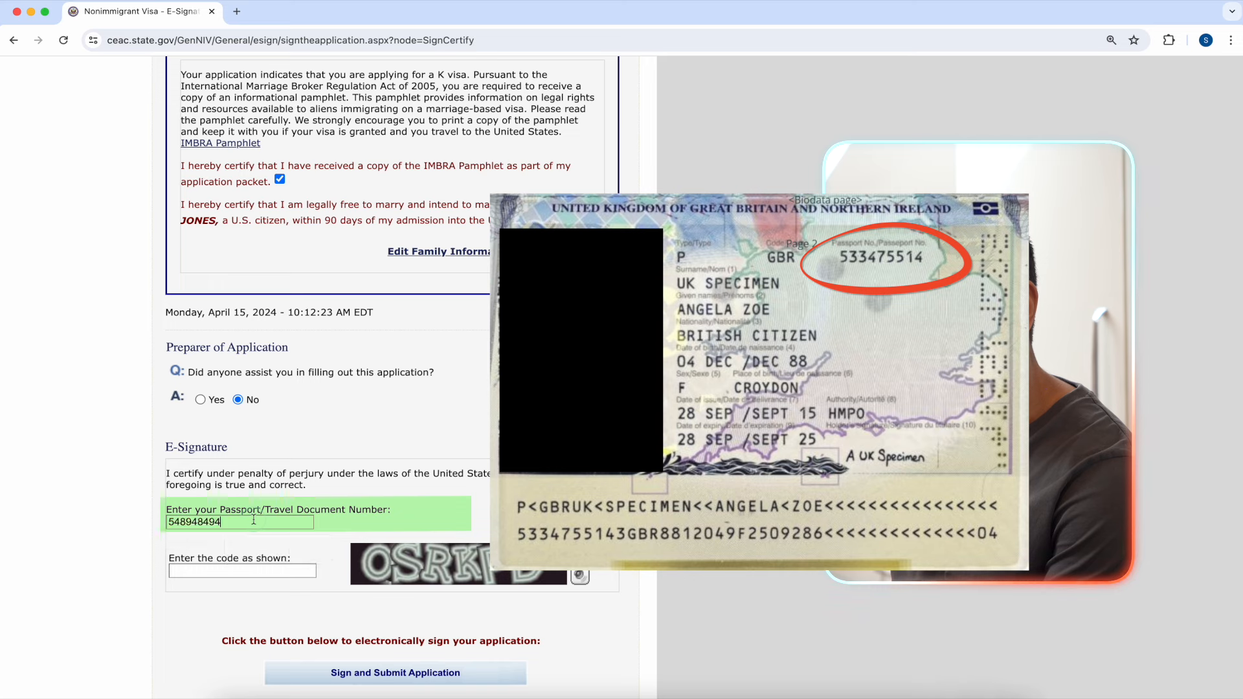
{"action": "left_click", "coordinate": [261, 573]}
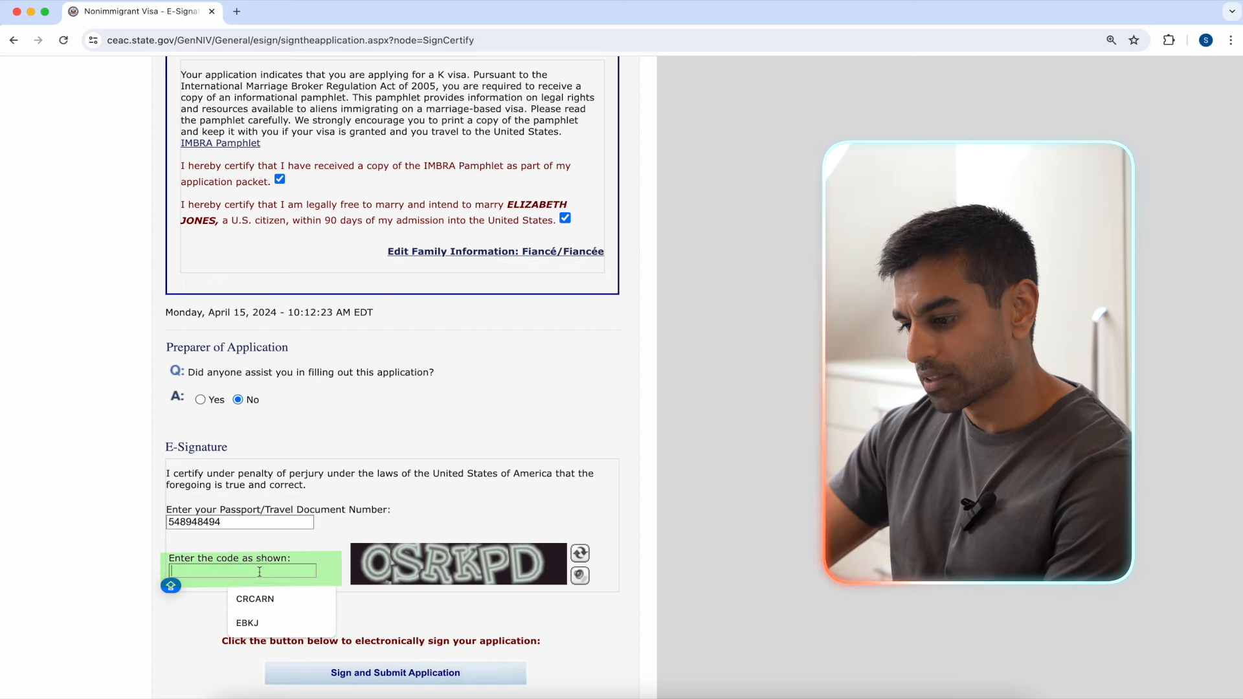
{"action": "type", "text": "OSRKPD"}
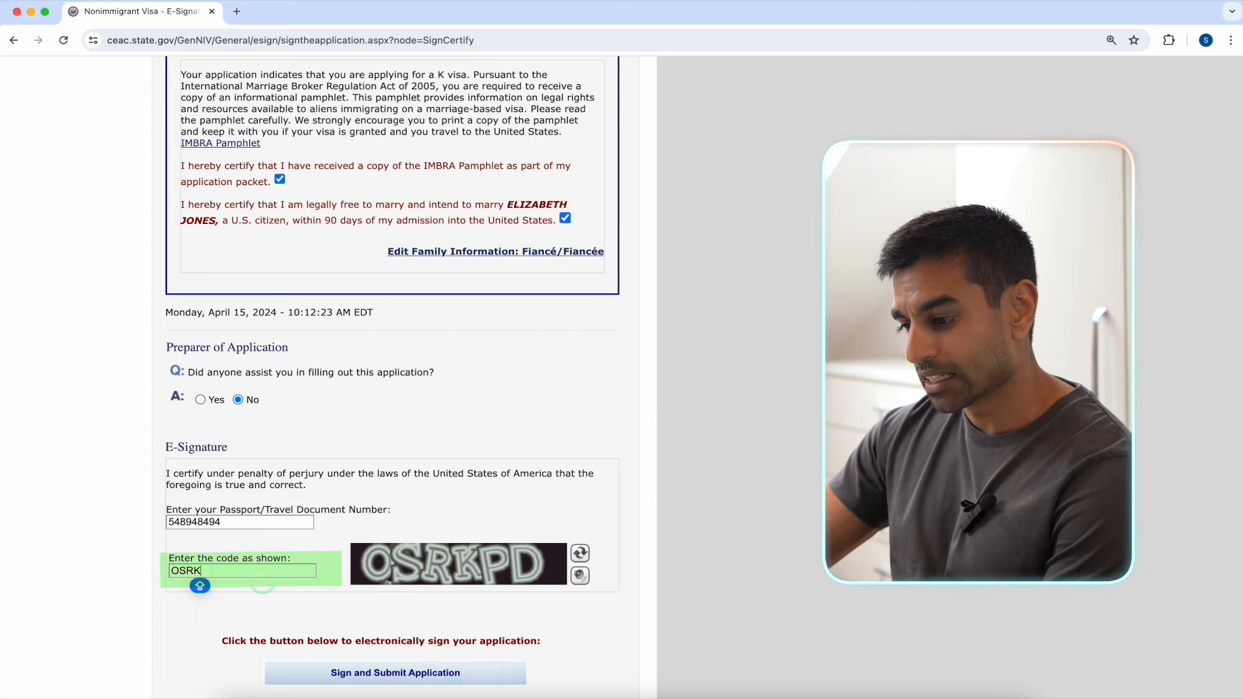
{"action": "scroll", "coordinate": [442, 581], "scroll_direction": "down", "scroll_amount": 1}
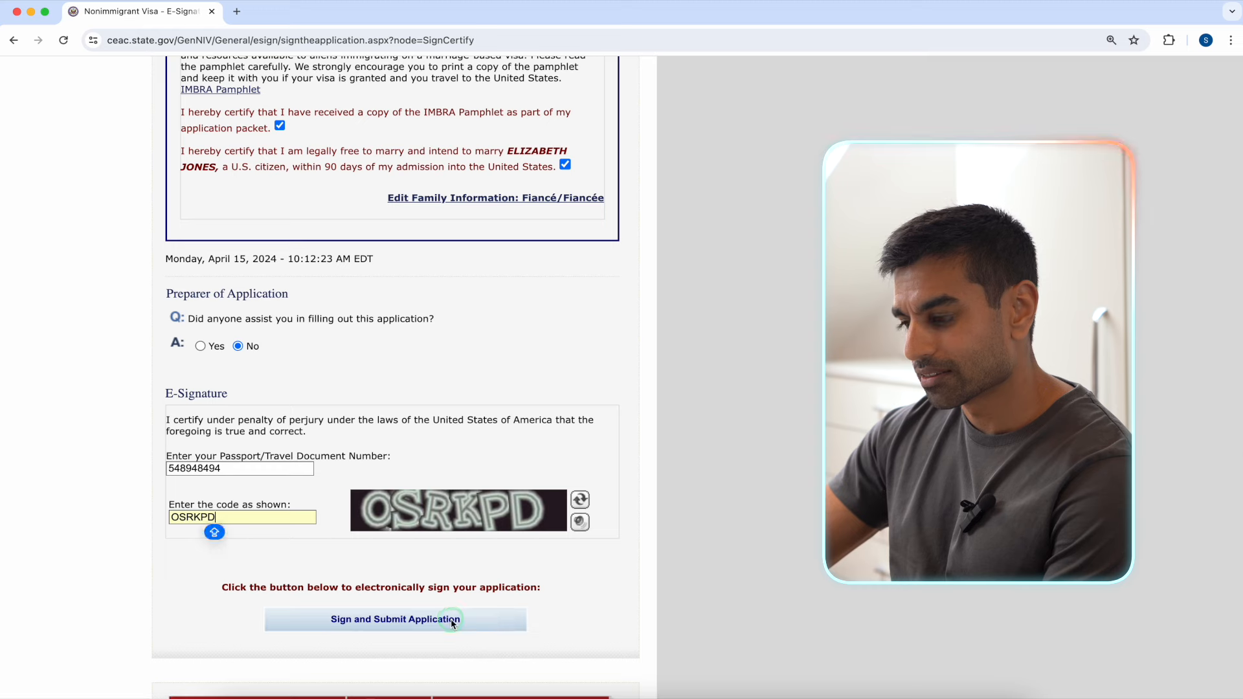
{"action": "left_click", "coordinate": [449, 616]}
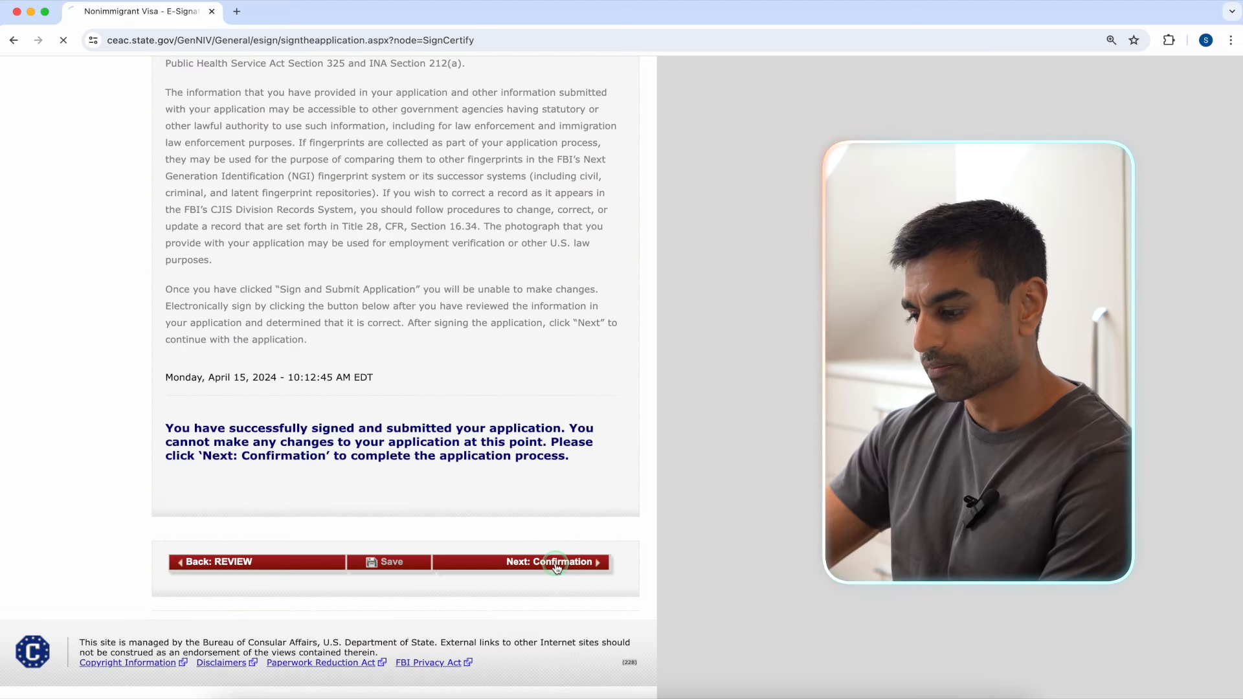
Step: Review the DS-160 submission confirmation page and open its print preview
{"action": "left_click", "coordinate": [556, 562]}
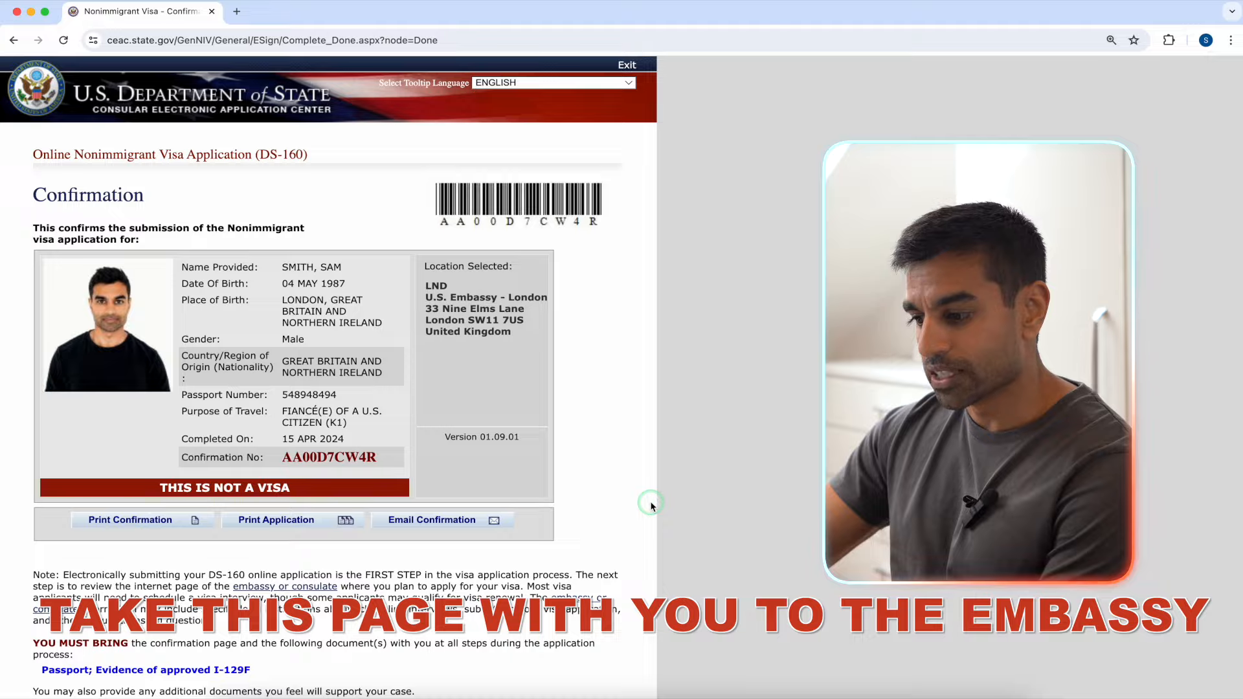
{"action": "scroll", "coordinate": [650, 505], "scroll_direction": "down", "scroll_amount": 1}
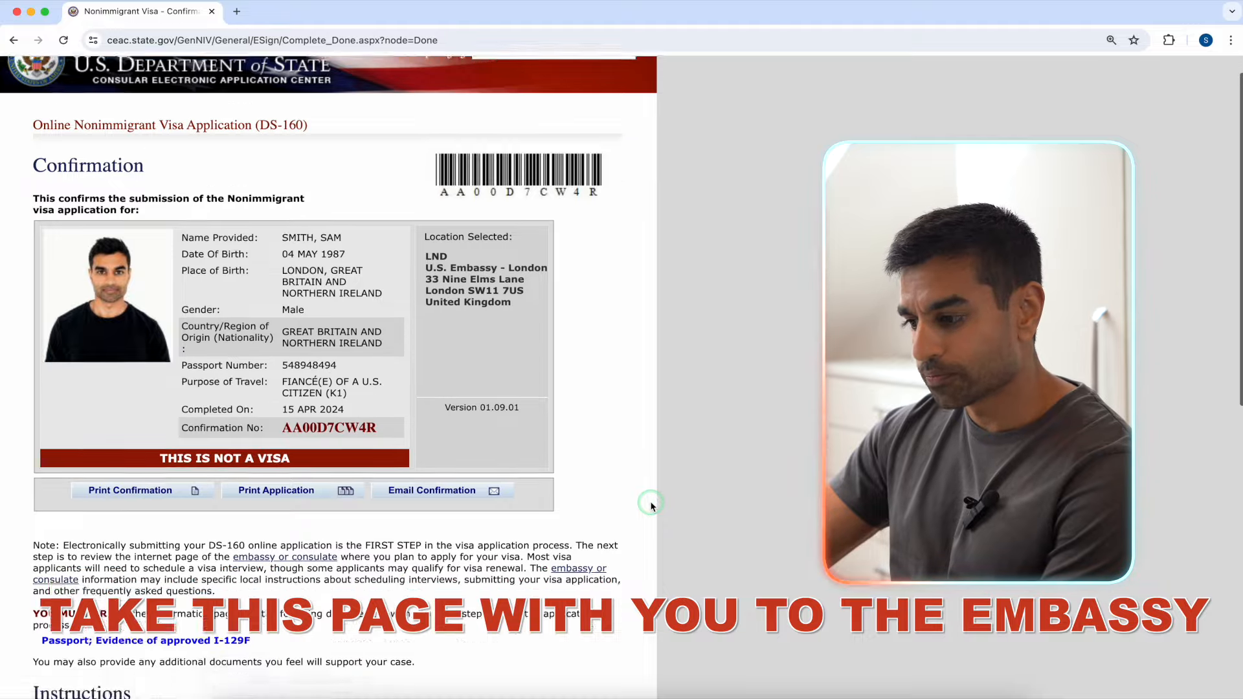
{"action": "scroll", "coordinate": [651, 504], "scroll_direction": "down", "scroll_amount": 8}
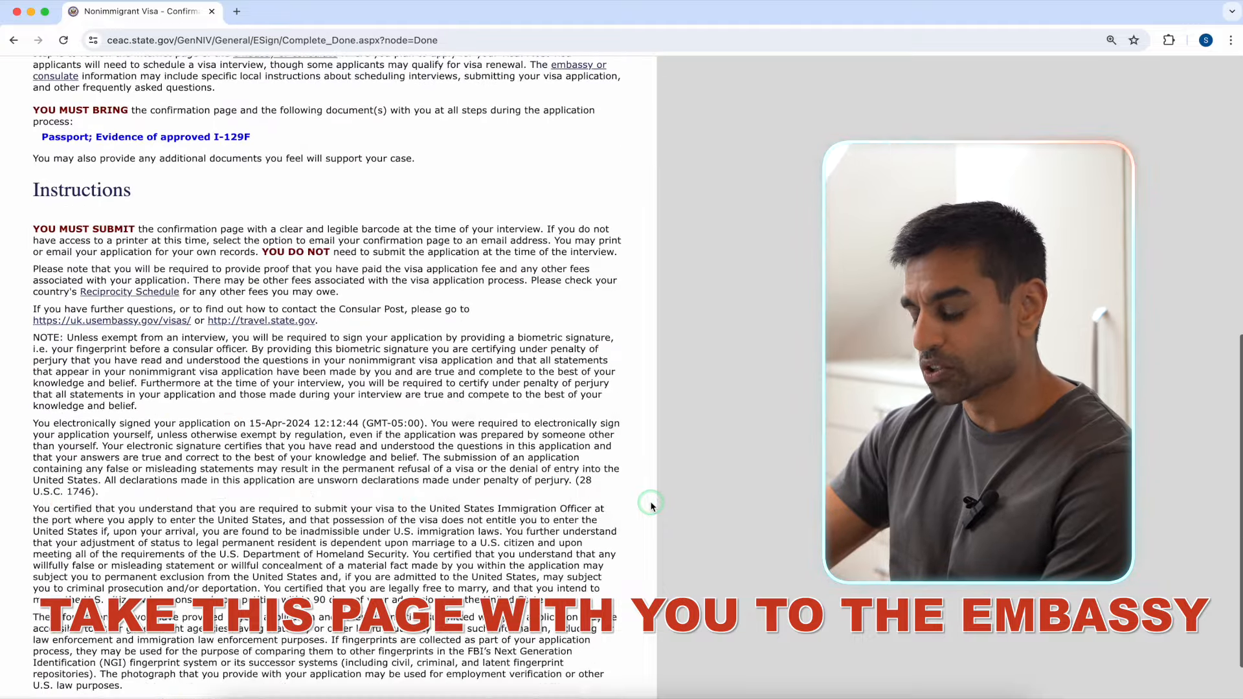
{"action": "scroll", "coordinate": [650, 505], "scroll_direction": "down", "scroll_amount": 2}
{"action": "scroll", "coordinate": [650, 505], "scroll_direction": "up", "scroll_amount": 8}
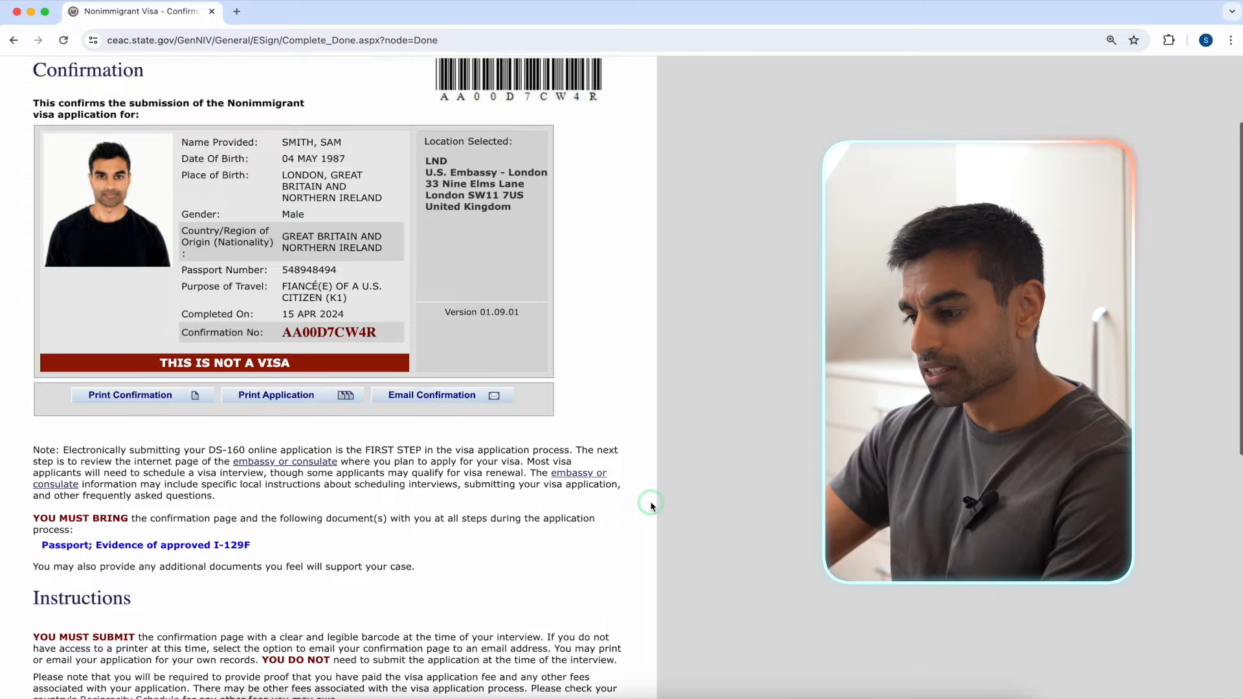
{"action": "scroll", "coordinate": [651, 505], "scroll_direction": "up", "scroll_amount": 2}
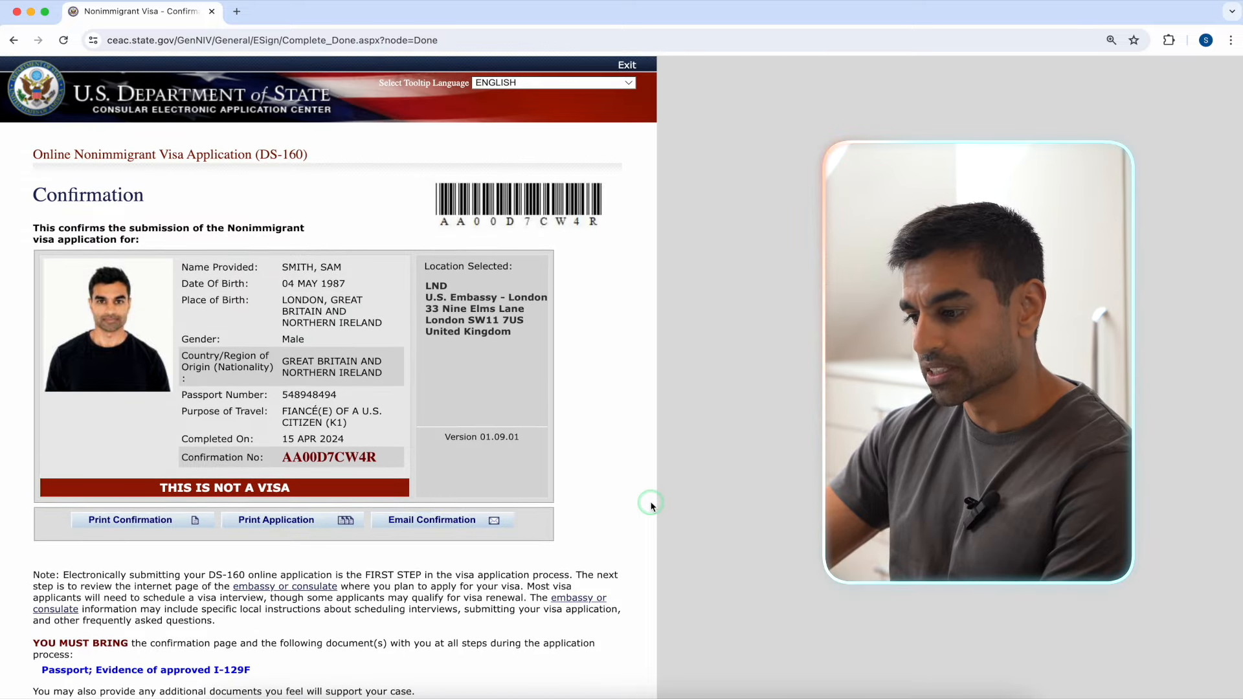
{"action": "left_click", "coordinate": [181, 521]}
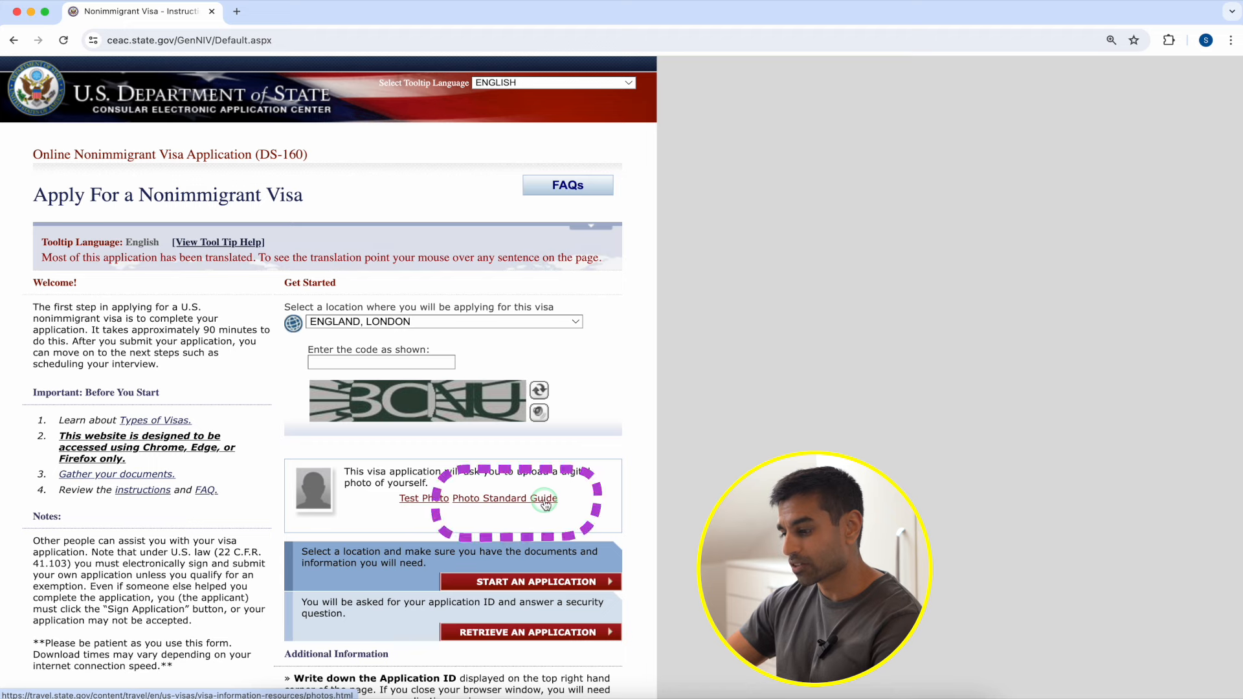
Step: From the Photo Standard Guide, upload PHOTO to the Photo Tool for checking
{"action": "left_click", "coordinate": [544, 498]}
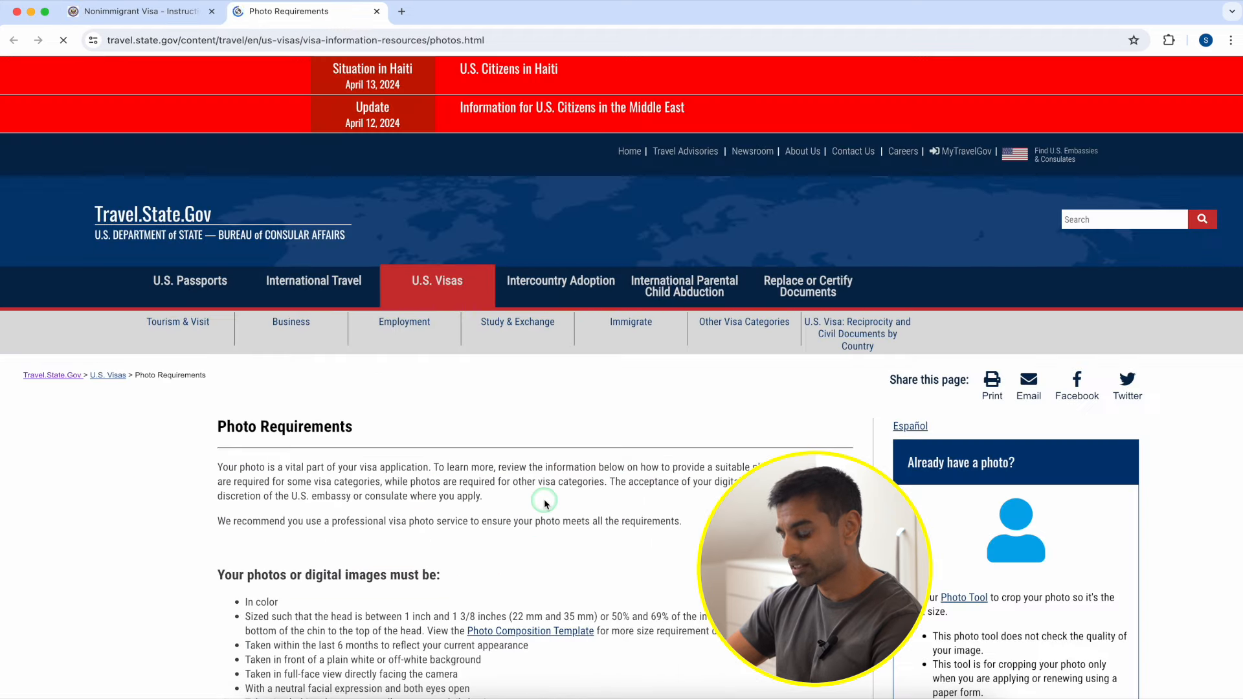
{"action": "scroll", "coordinate": [544, 504], "scroll_direction": "down", "scroll_amount": 3}
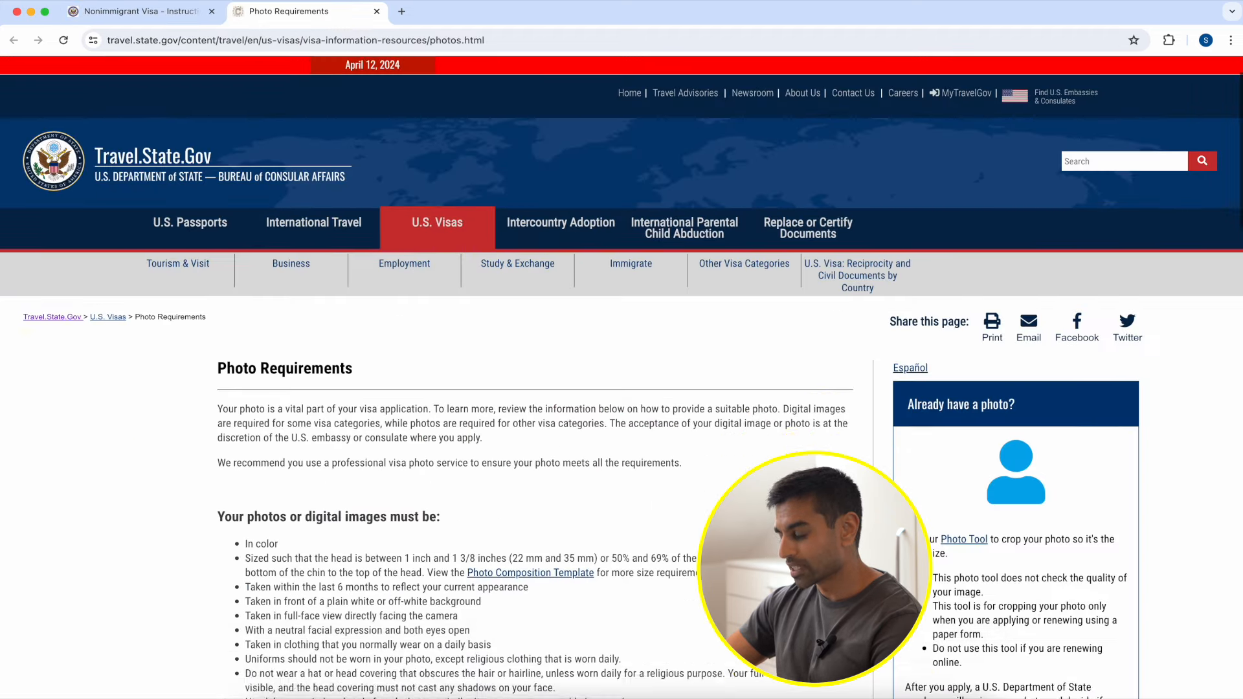
{"action": "left_click", "coordinate": [960, 424]}
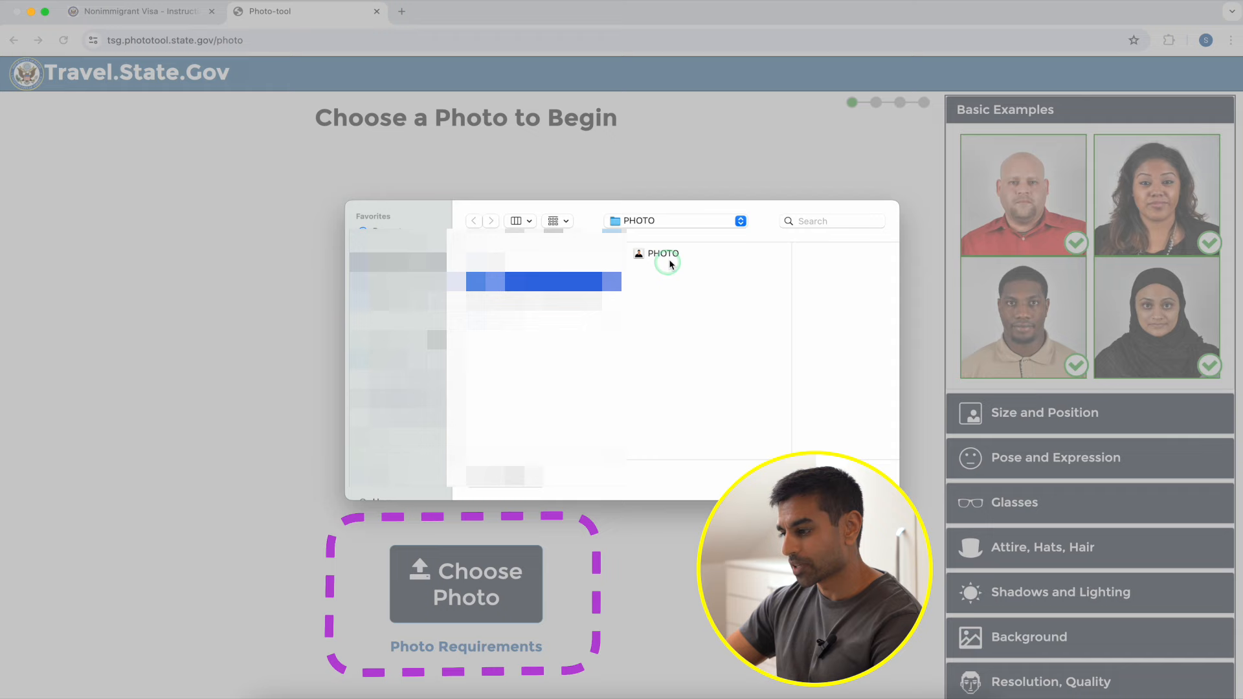
{"action": "left_click", "coordinate": [672, 259]}
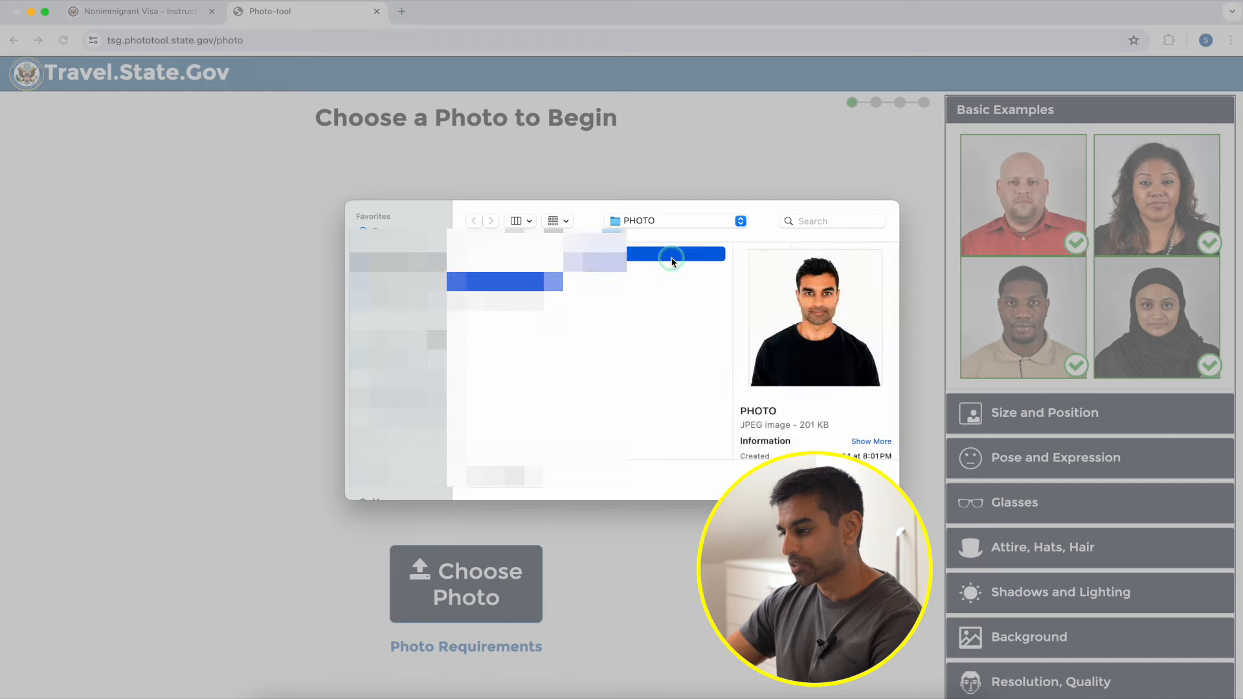
{"action": "key", "text": "Return"}
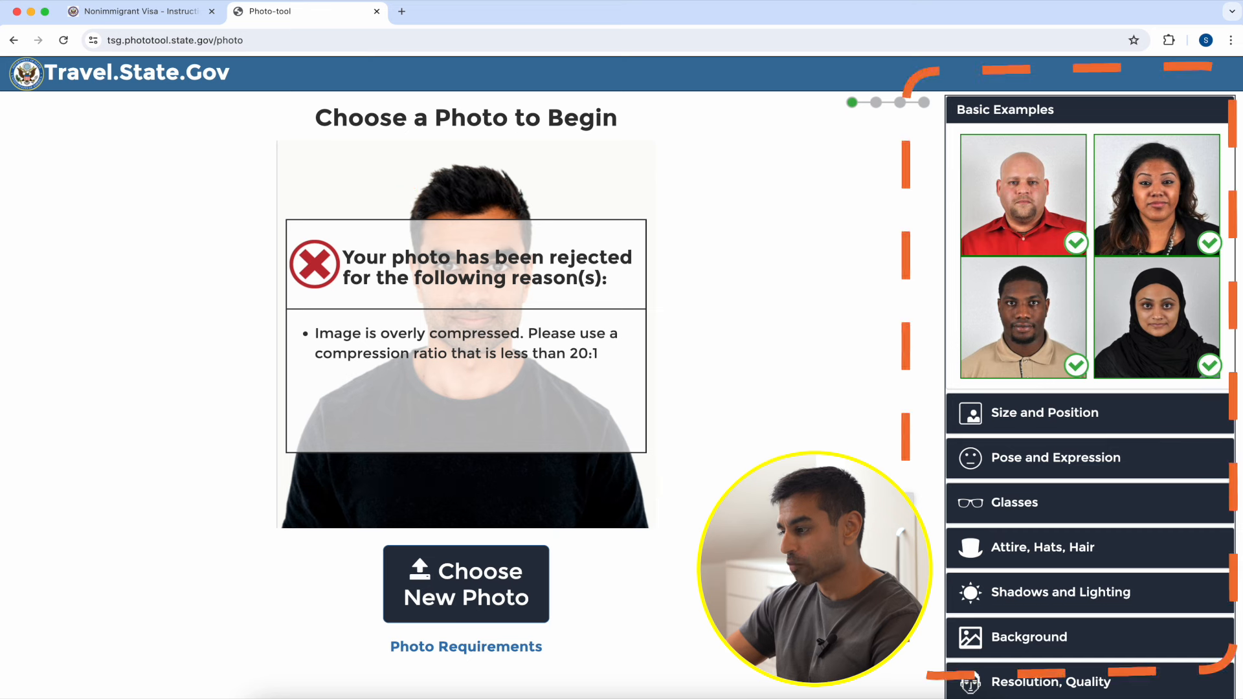
Step: Expand all example sections, from Size and Position through Resolution, Quality
{"action": "left_click", "coordinate": [1011, 427]}
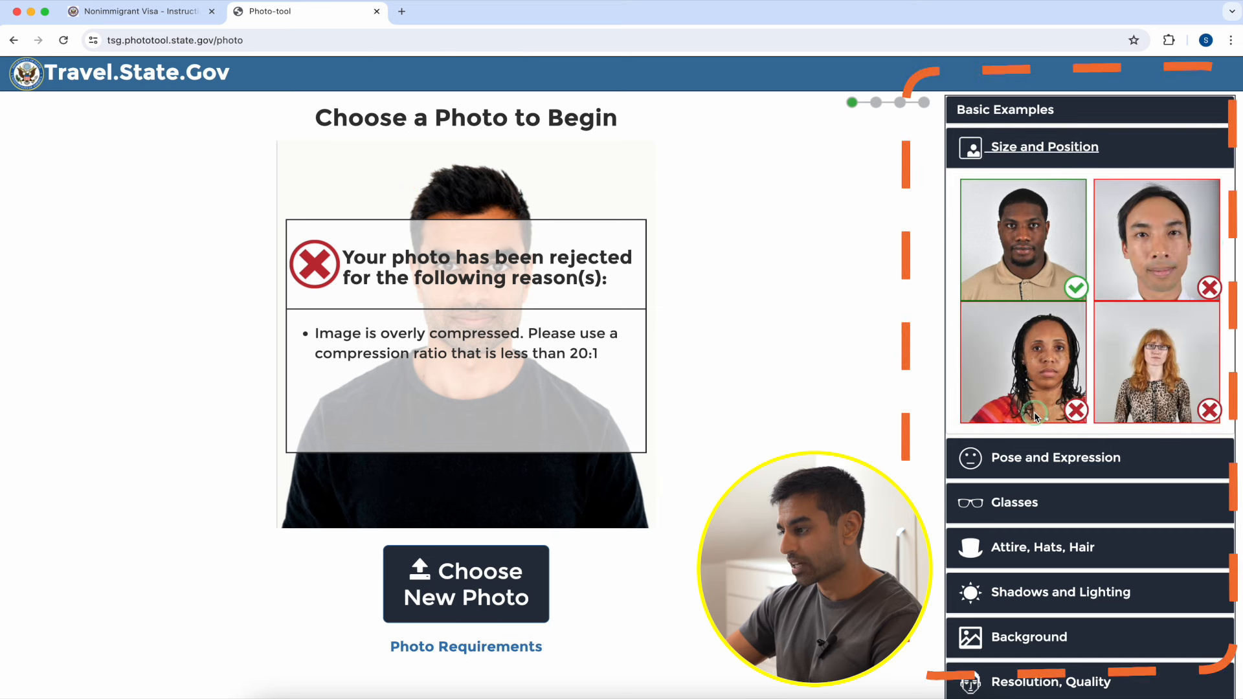
{"action": "left_click", "coordinate": [1034, 457]}
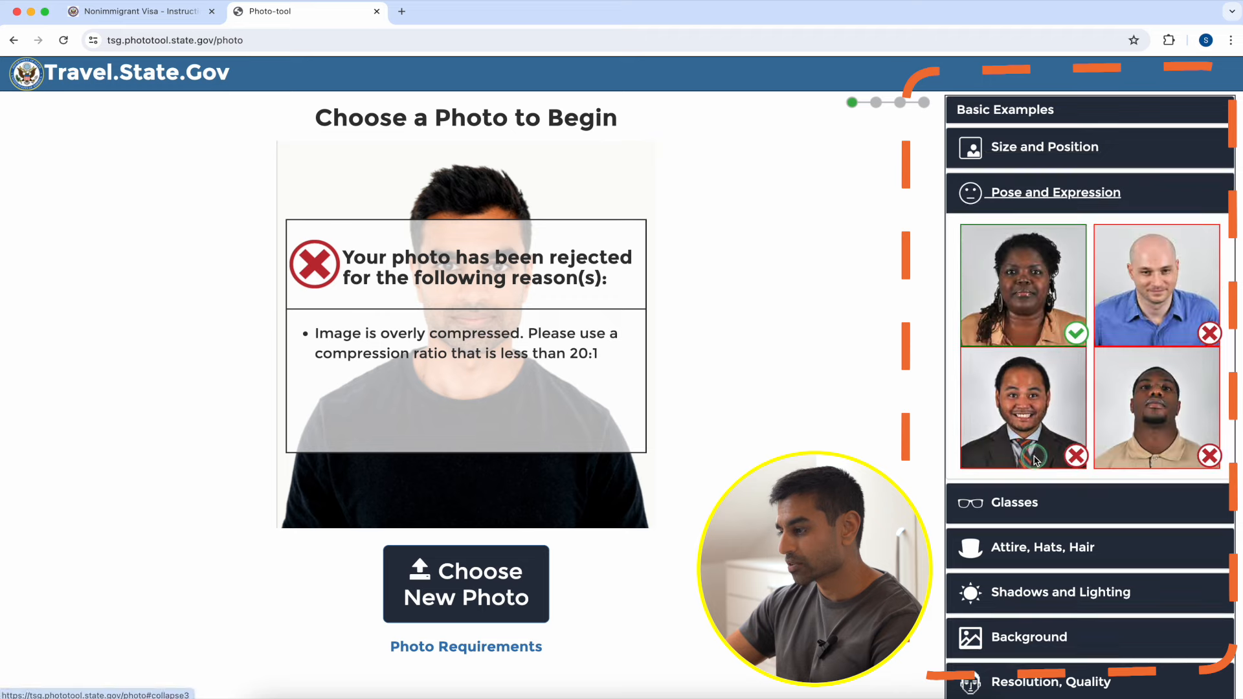
{"action": "left_click", "coordinate": [1034, 503]}
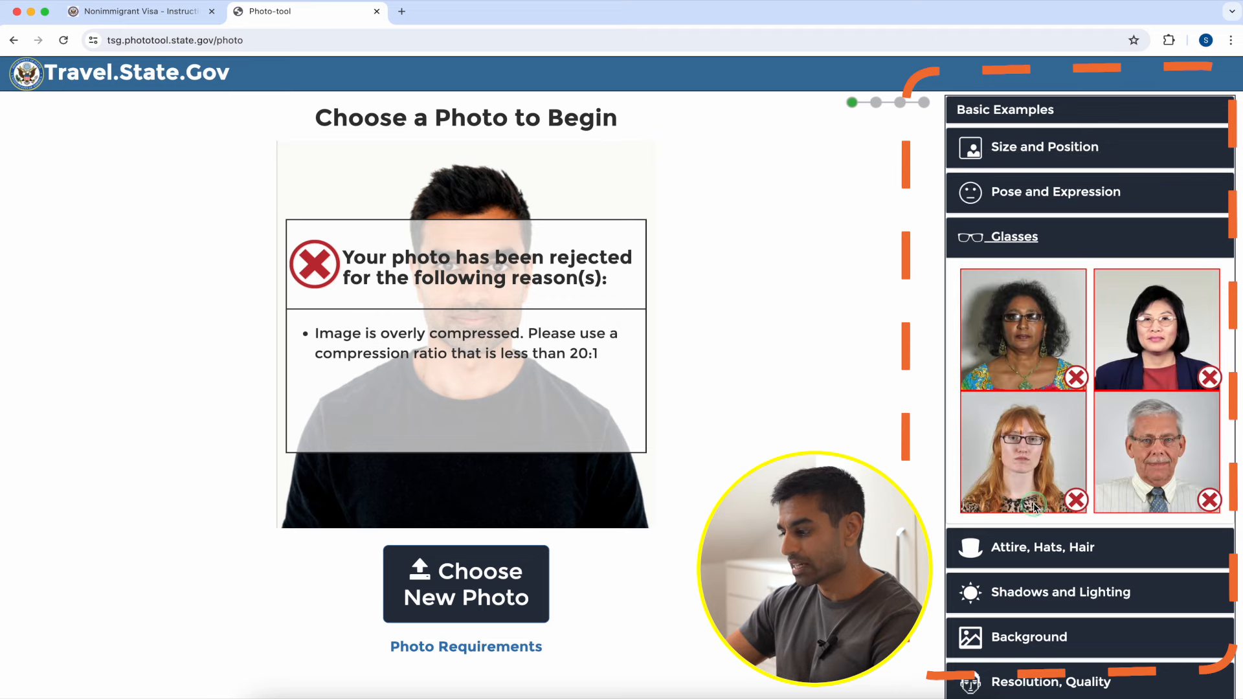
{"action": "left_click", "coordinate": [1034, 548]}
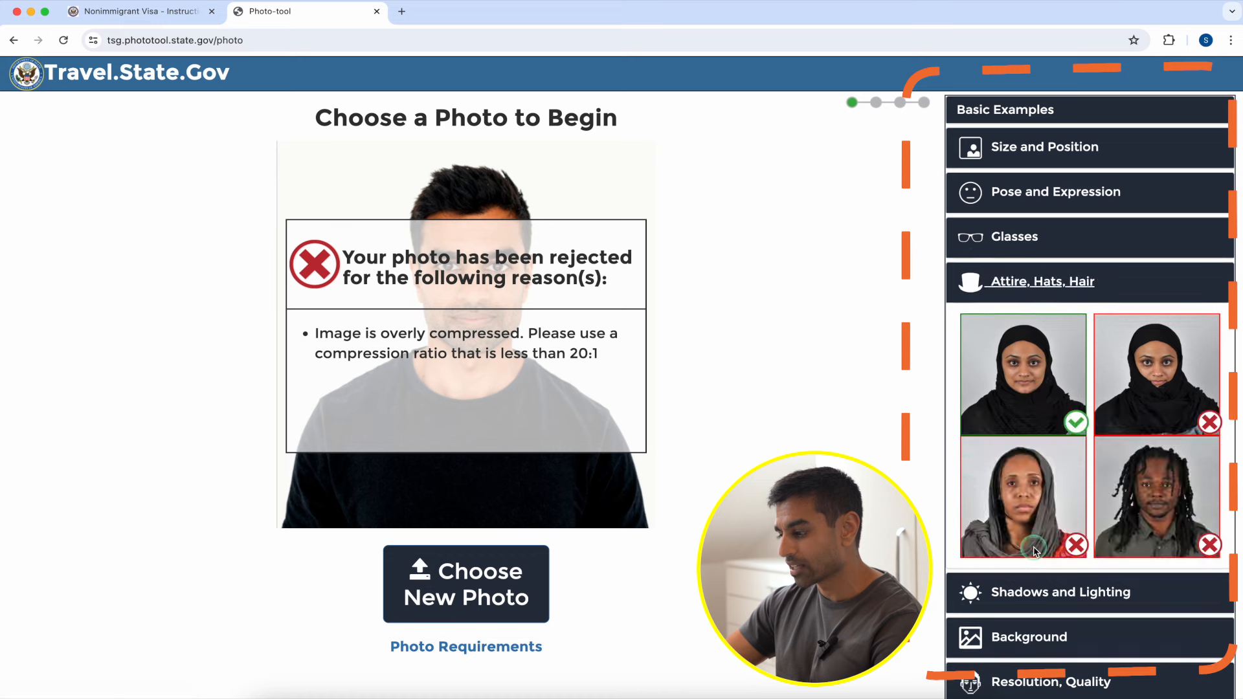
{"action": "left_click", "coordinate": [1033, 592]}
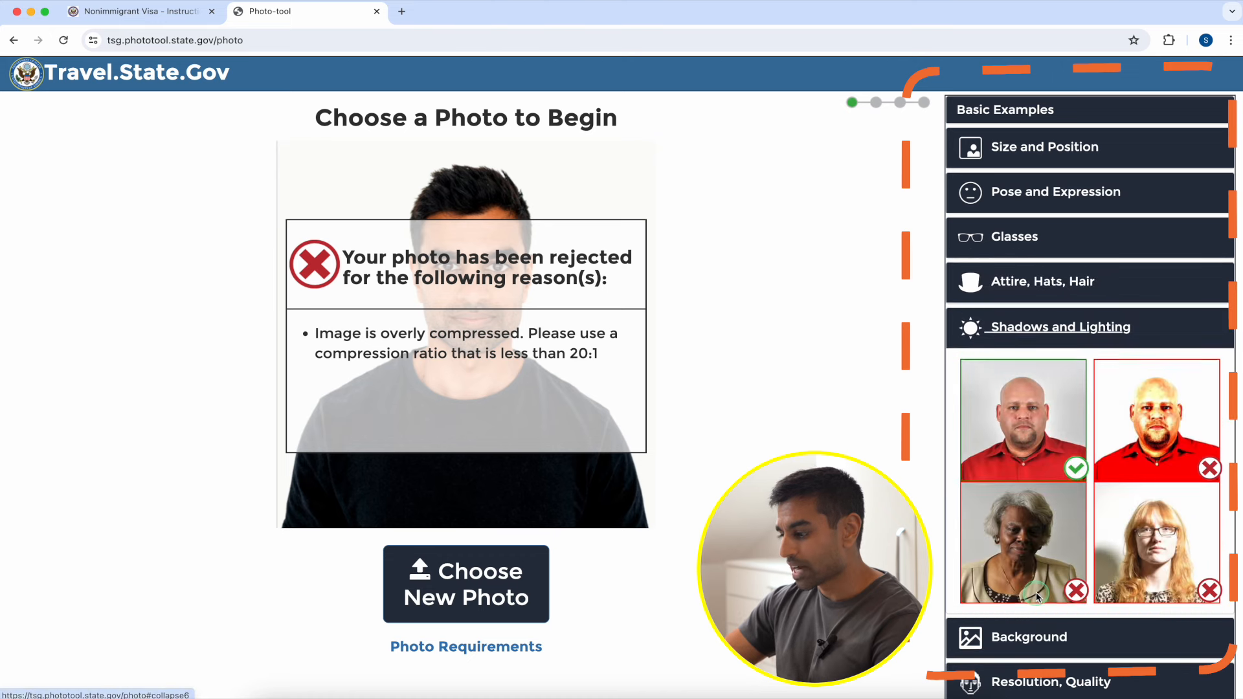
{"action": "left_click", "coordinate": [1035, 637]}
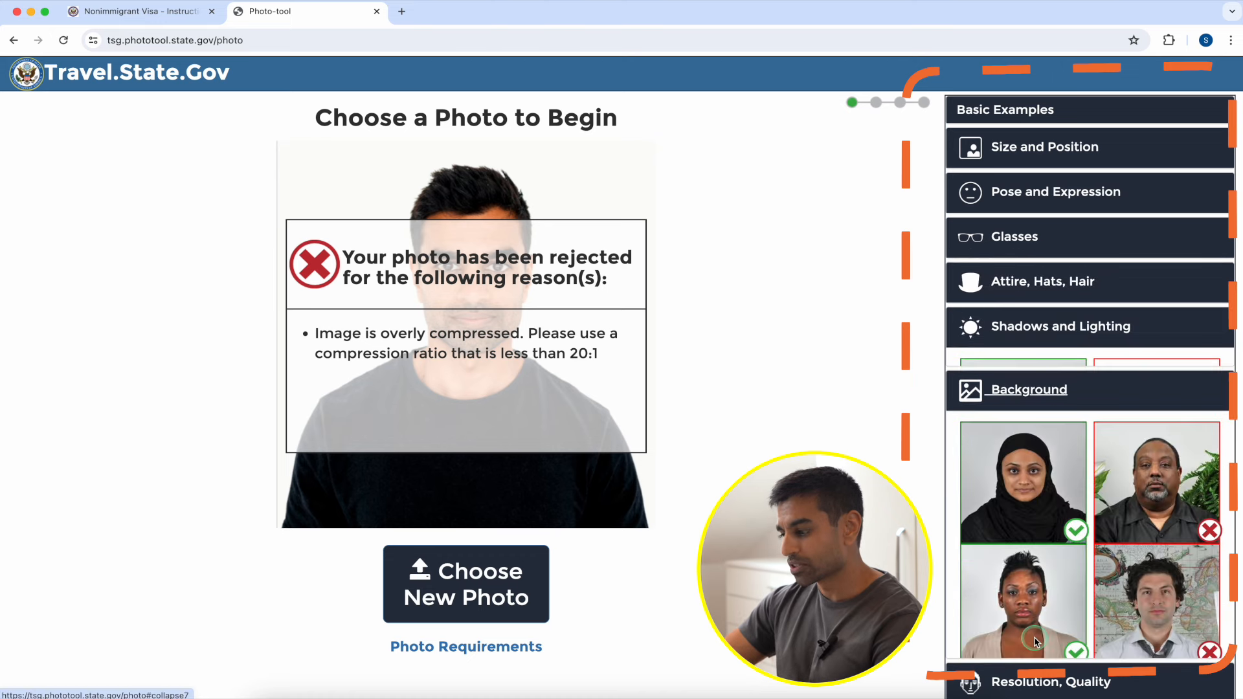
{"action": "left_click", "coordinate": [1036, 680]}
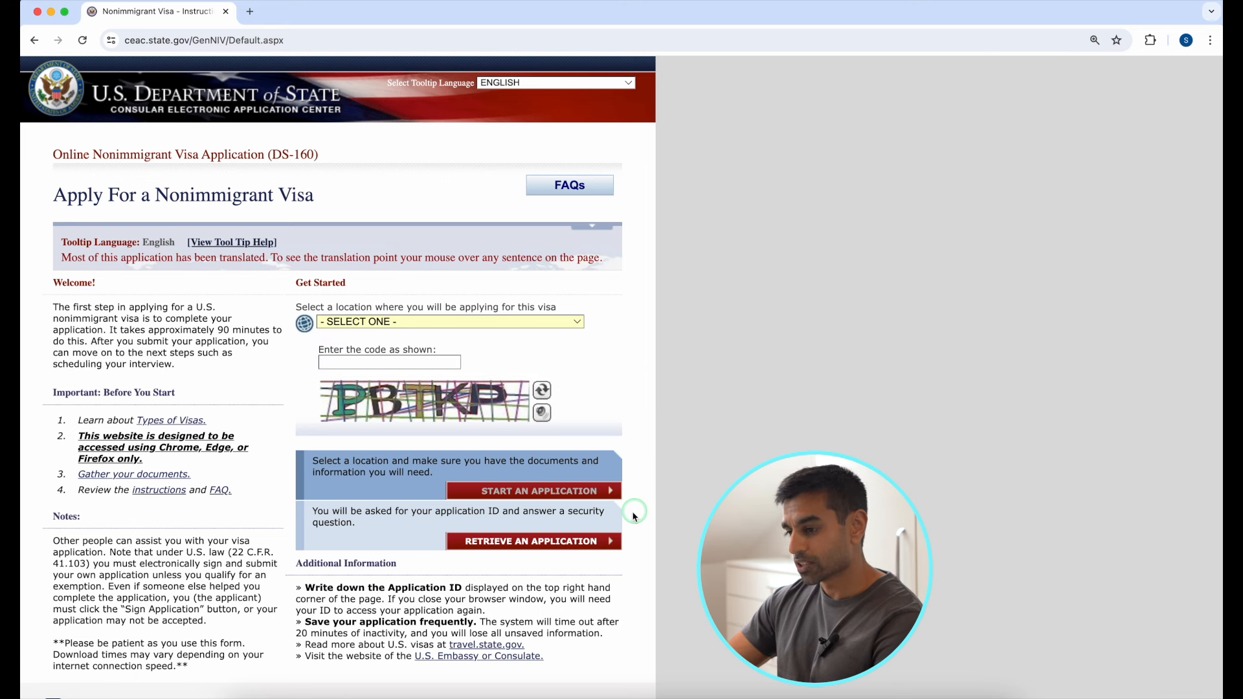
Step: Choose ENGLAND, LONDON as the location and enter the verification code to retrieve an application
{"action": "left_click", "coordinate": [607, 540]}
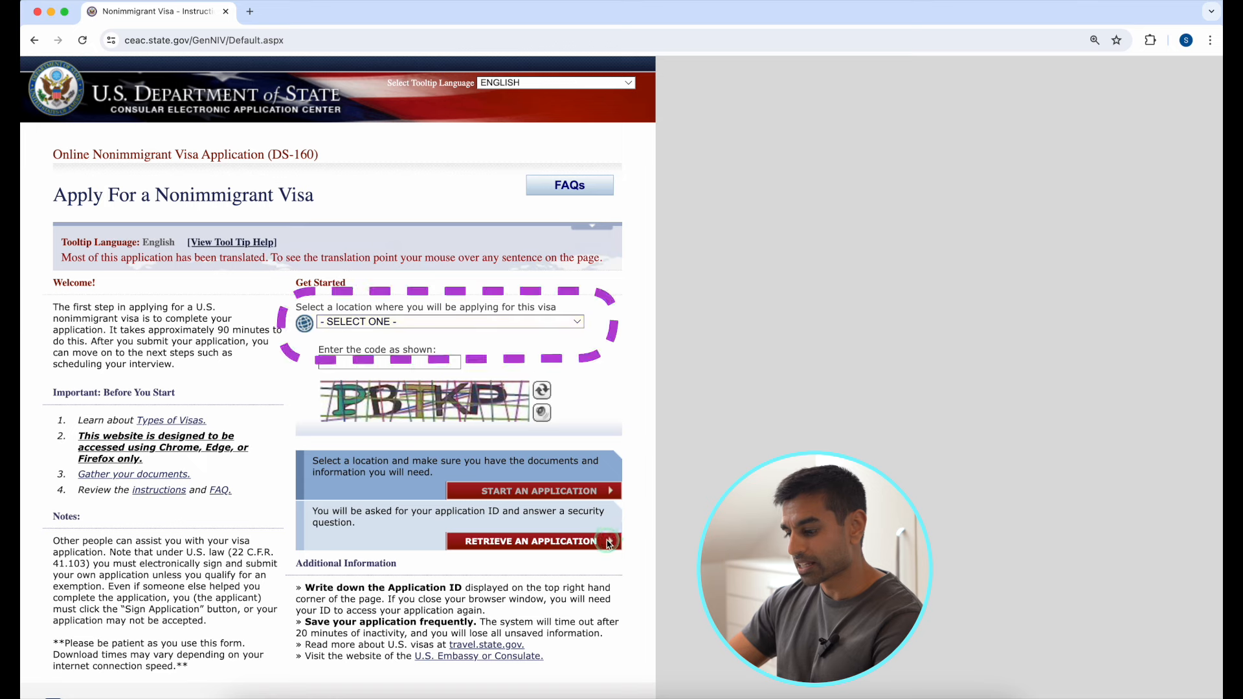
{"action": "left_click", "coordinate": [428, 321]}
{"action": "scroll", "coordinate": [440, 667], "scroll_direction": "down", "scroll_amount": 2}
{"action": "left_click", "coordinate": [440, 676]}
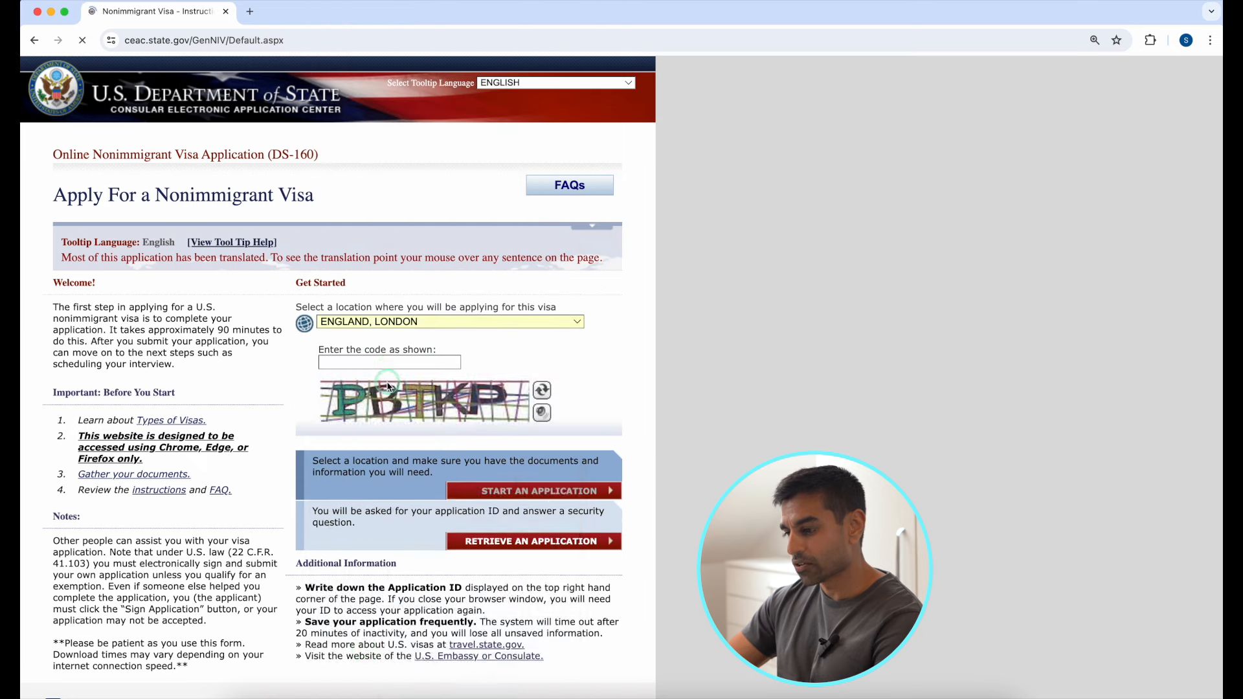
{"action": "left_click", "coordinate": [392, 360]}
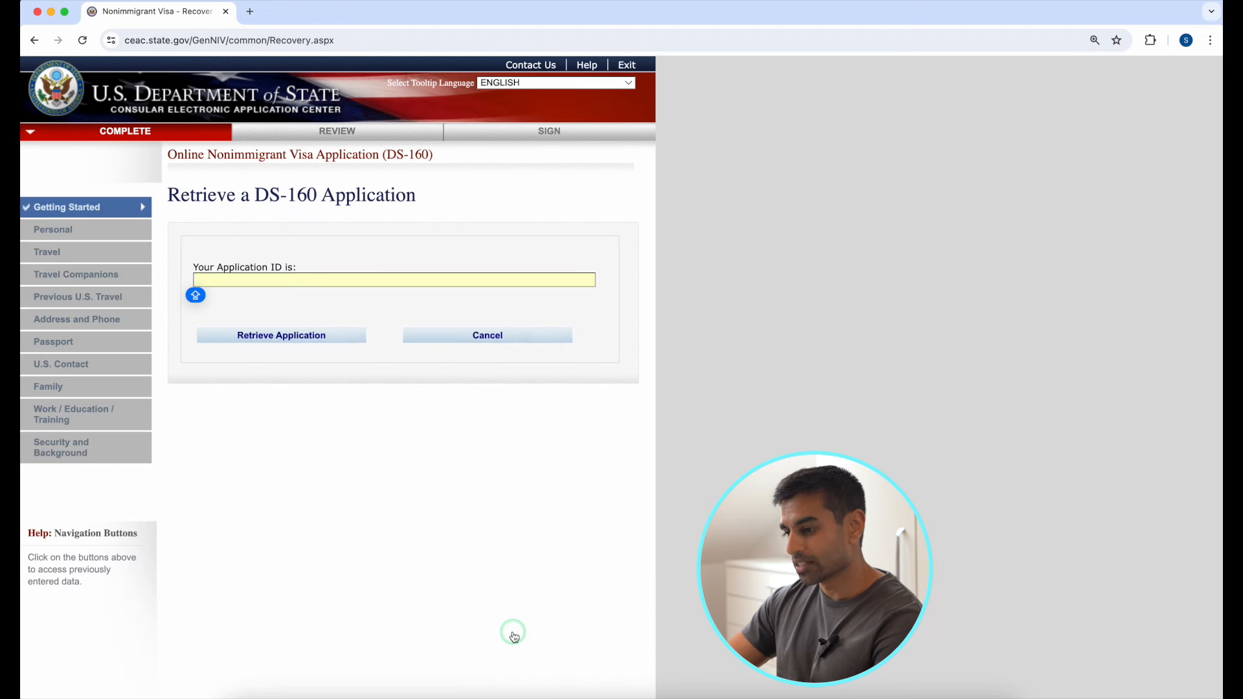
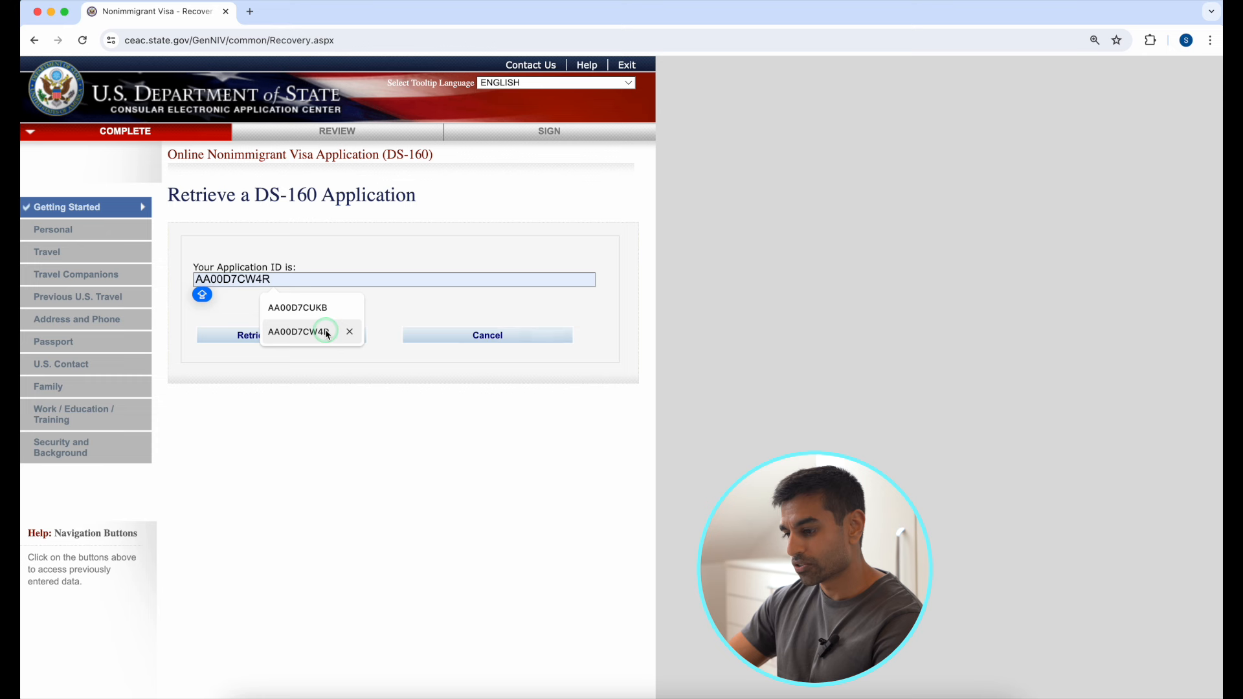
Step: Enter the saved Application ID and reopen the retrieved DS-160 application
{"action": "left_click", "coordinate": [326, 331]}
{"action": "left_click", "coordinate": [323, 335]}
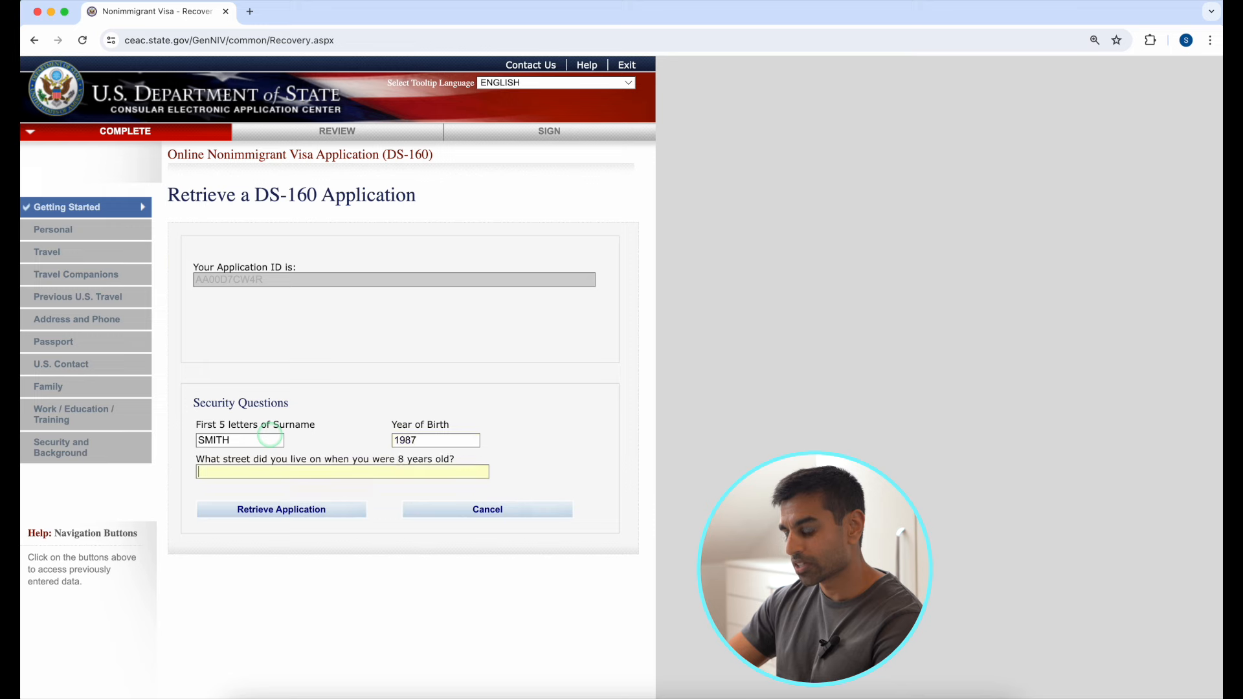
{"action": "left_click", "coordinate": [235, 510]}
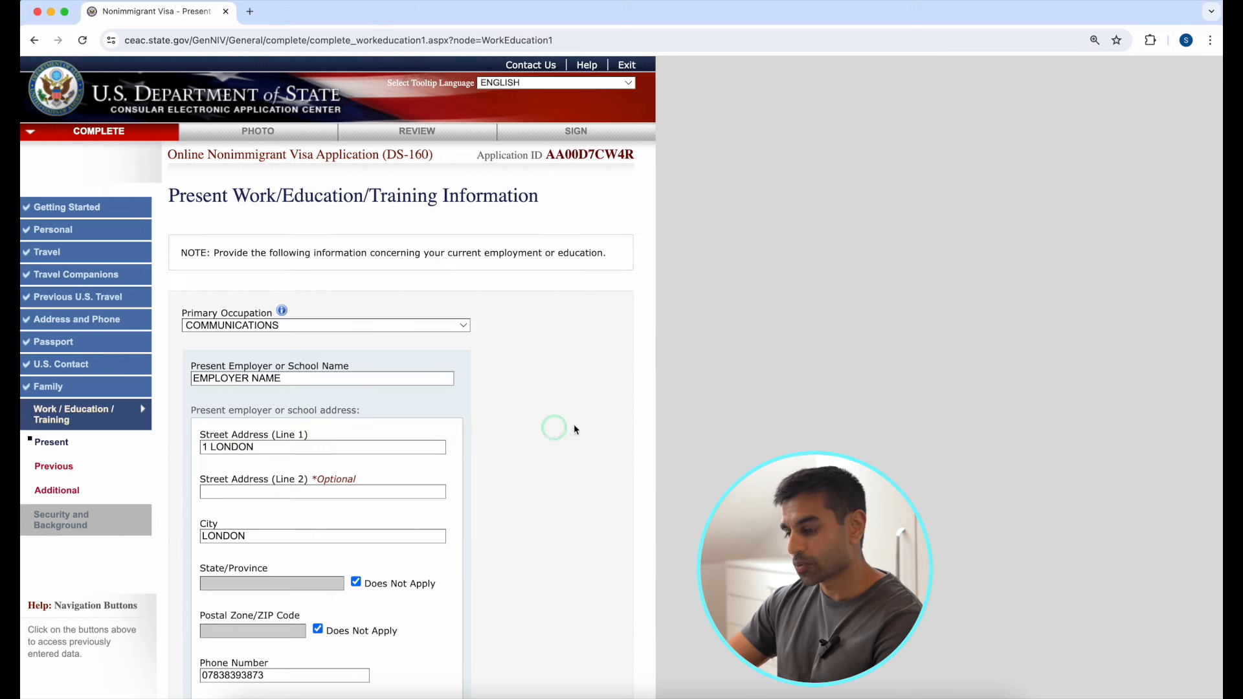
{"action": "scroll", "coordinate": [573, 425], "scroll_direction": "down", "scroll_amount": 10}
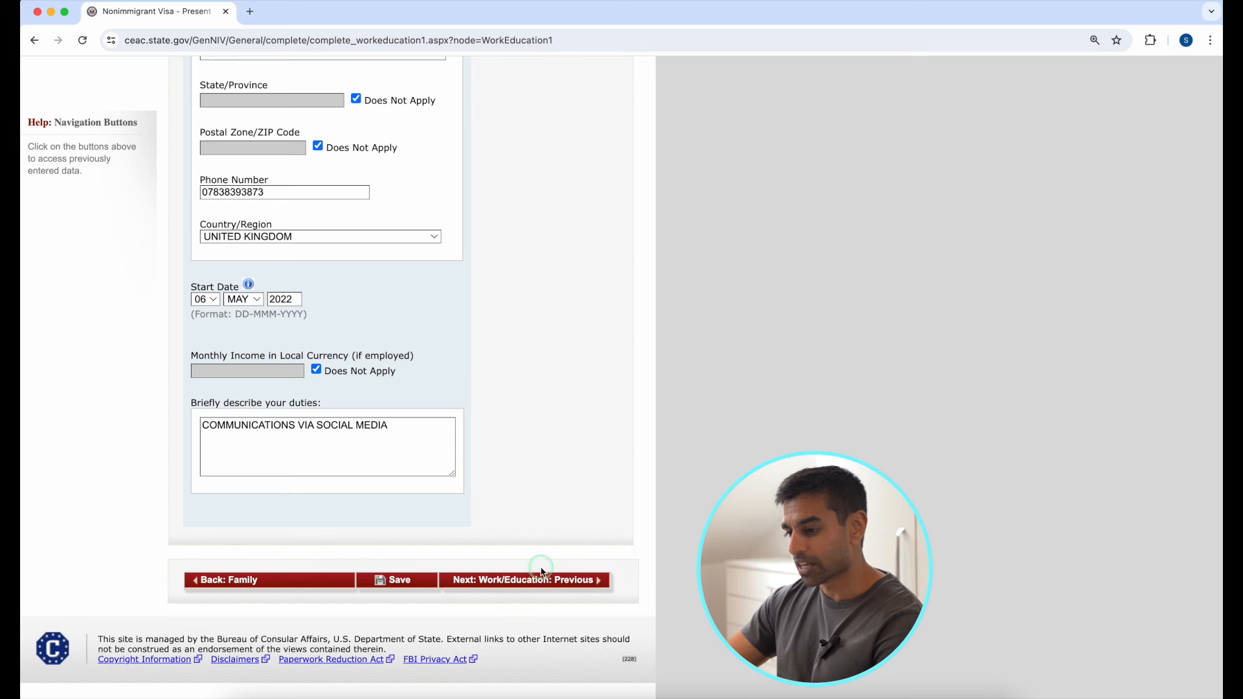